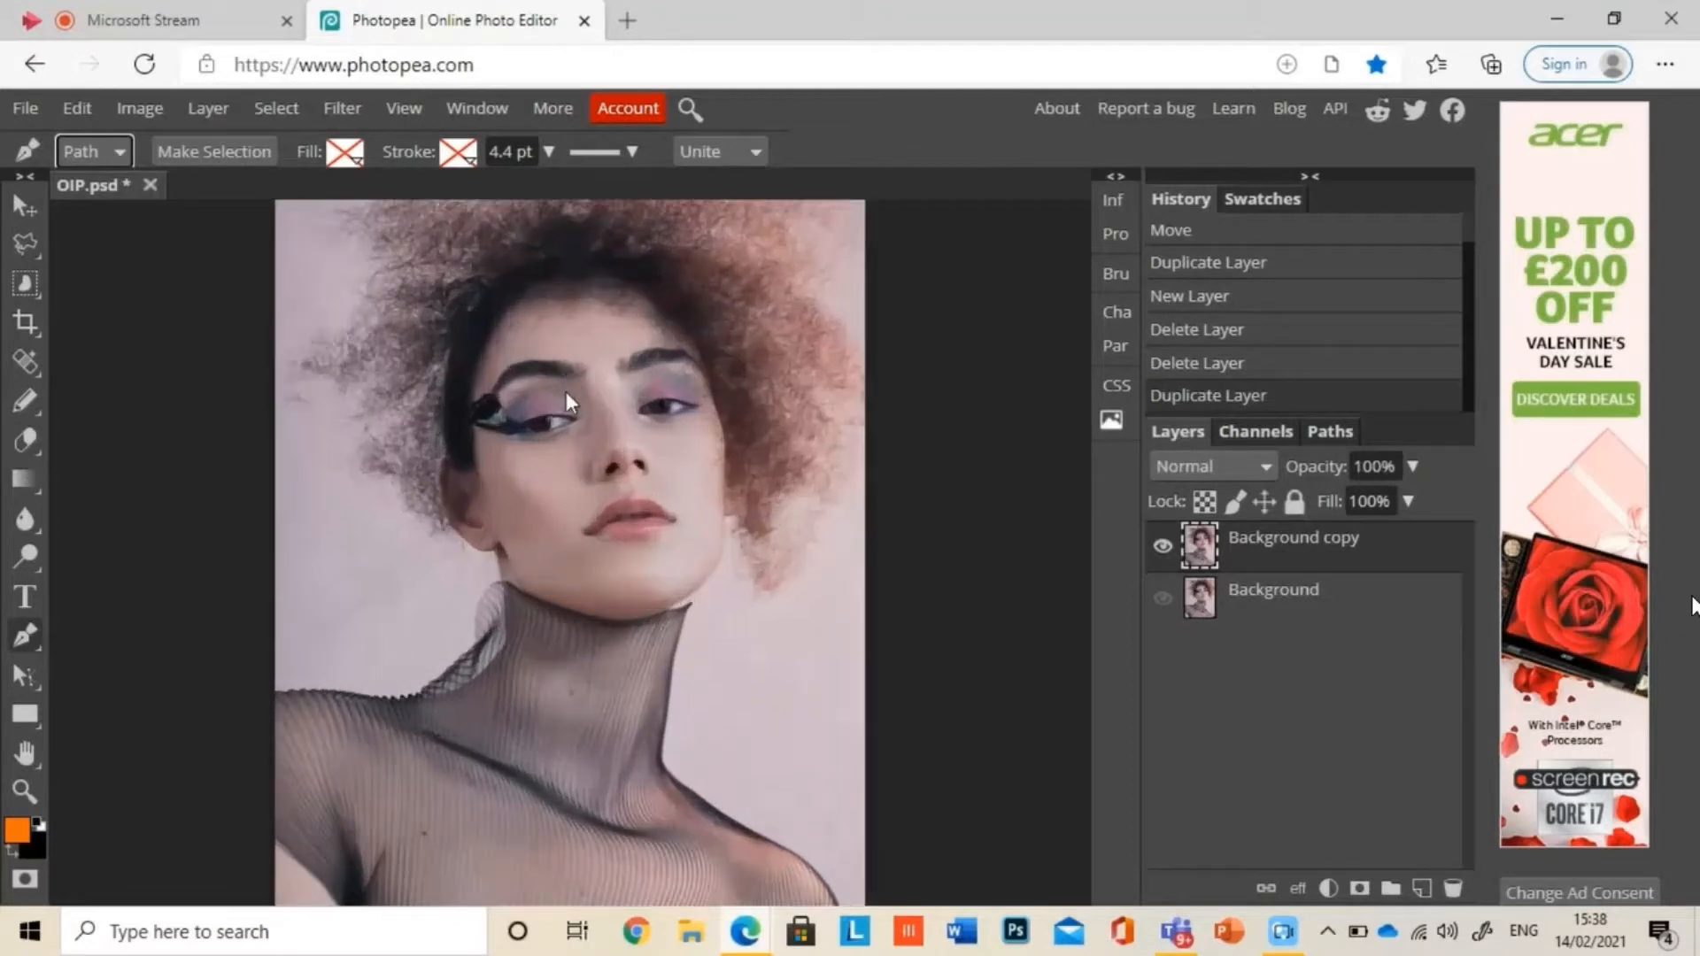
Step: Start a Pen tool path at the upper forehead and curve it down along the hairline to the temple beside the eye
key("ctrl+0")
left_click(529, 319)
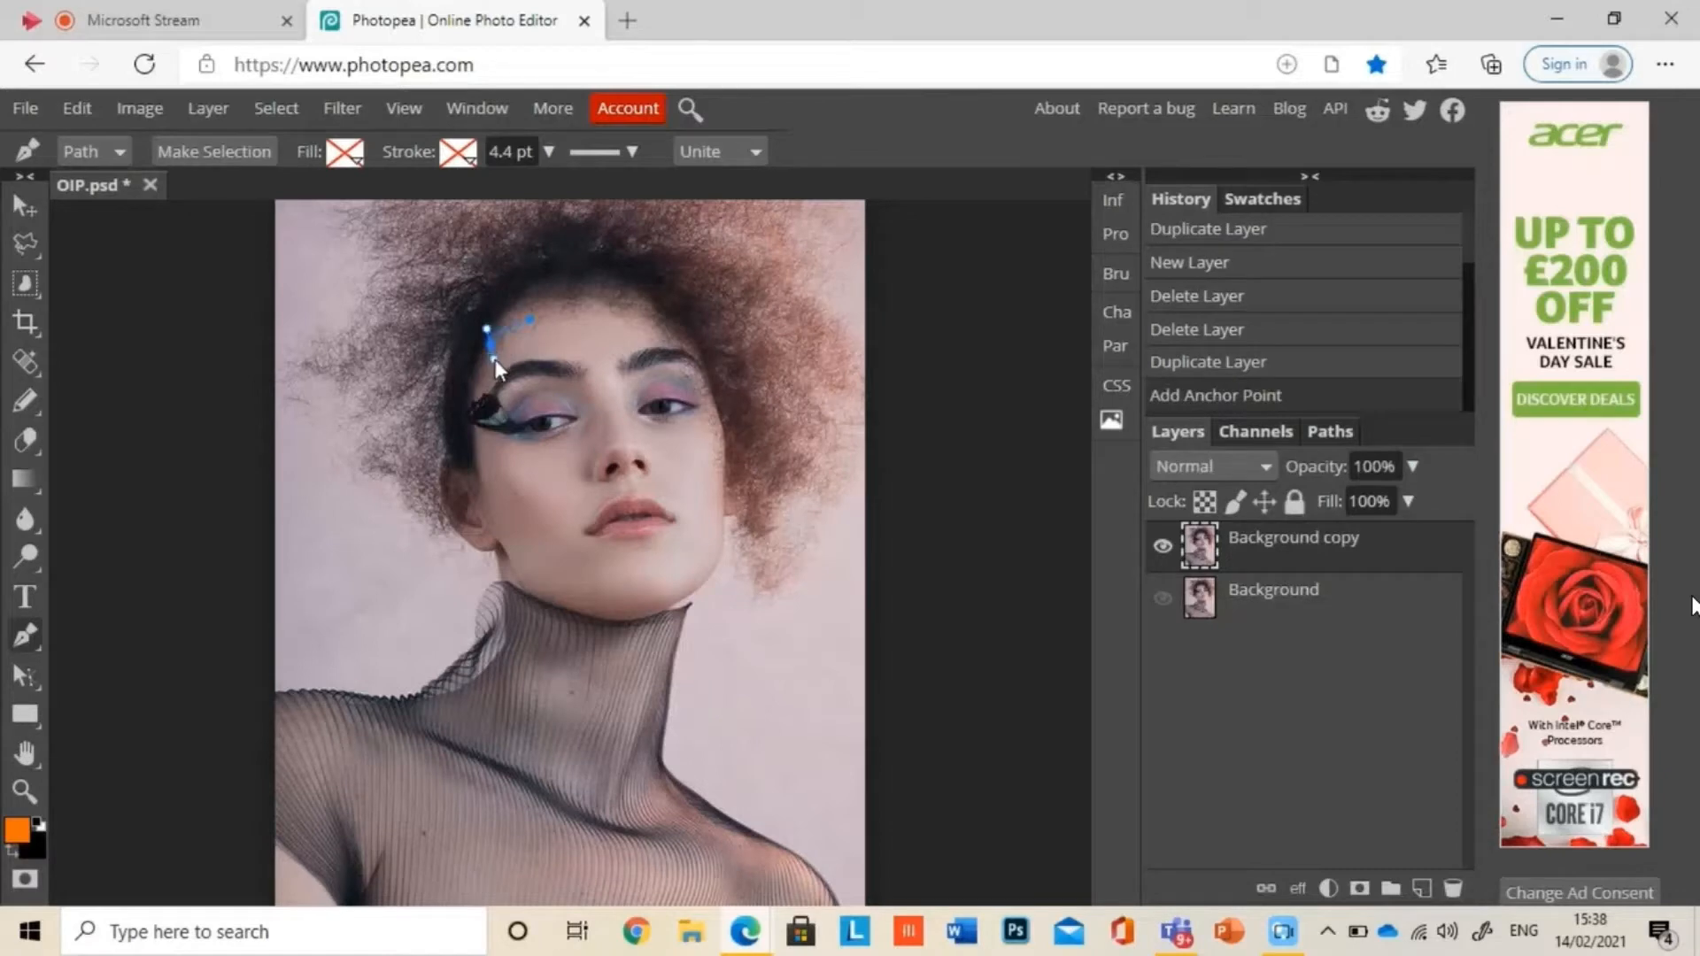
left_click(491, 358)
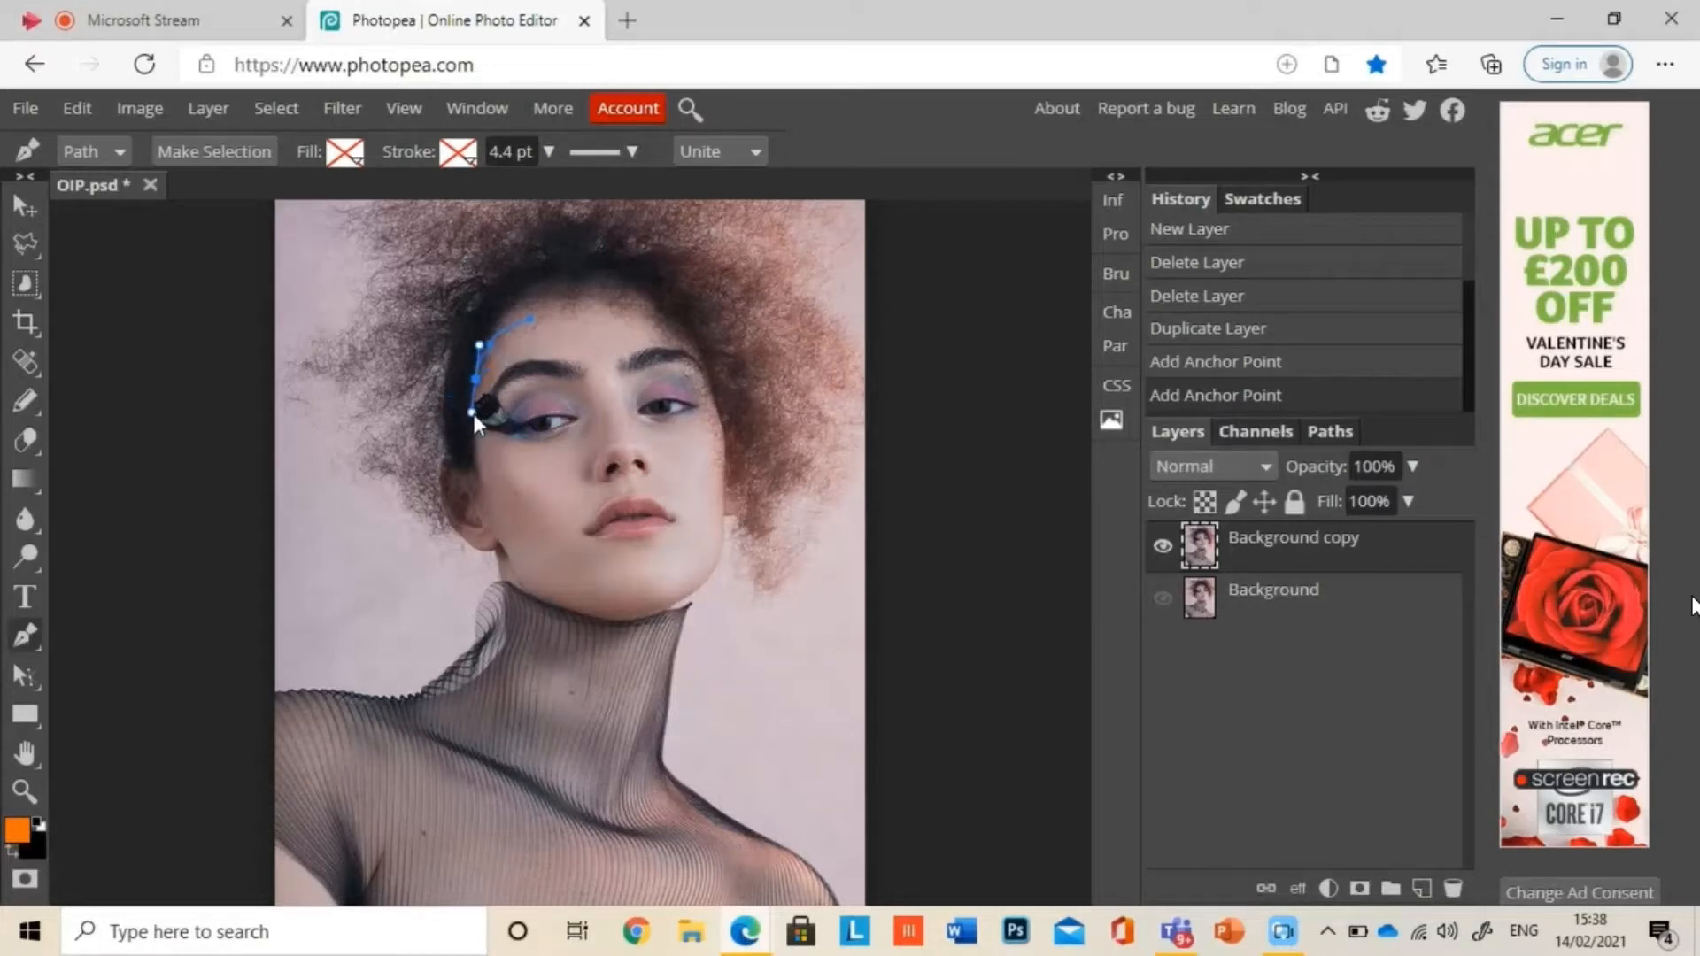
left_click(467, 416)
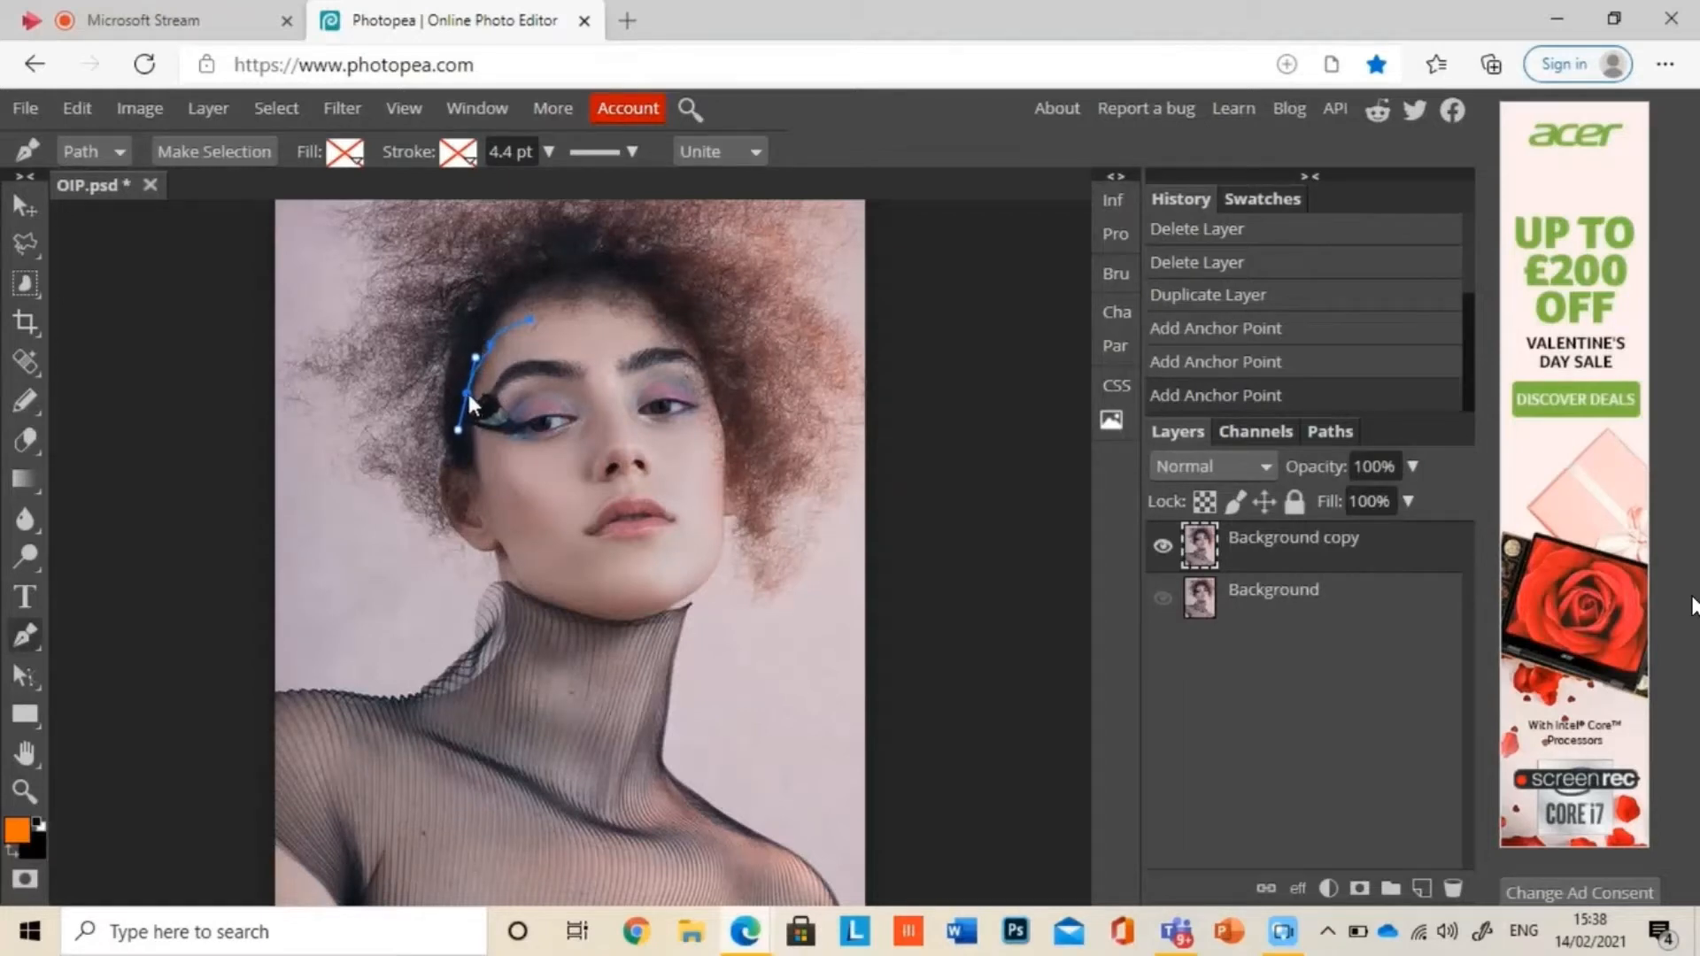
left_click_drag(468, 396, 485, 333)
left_click(481, 349)
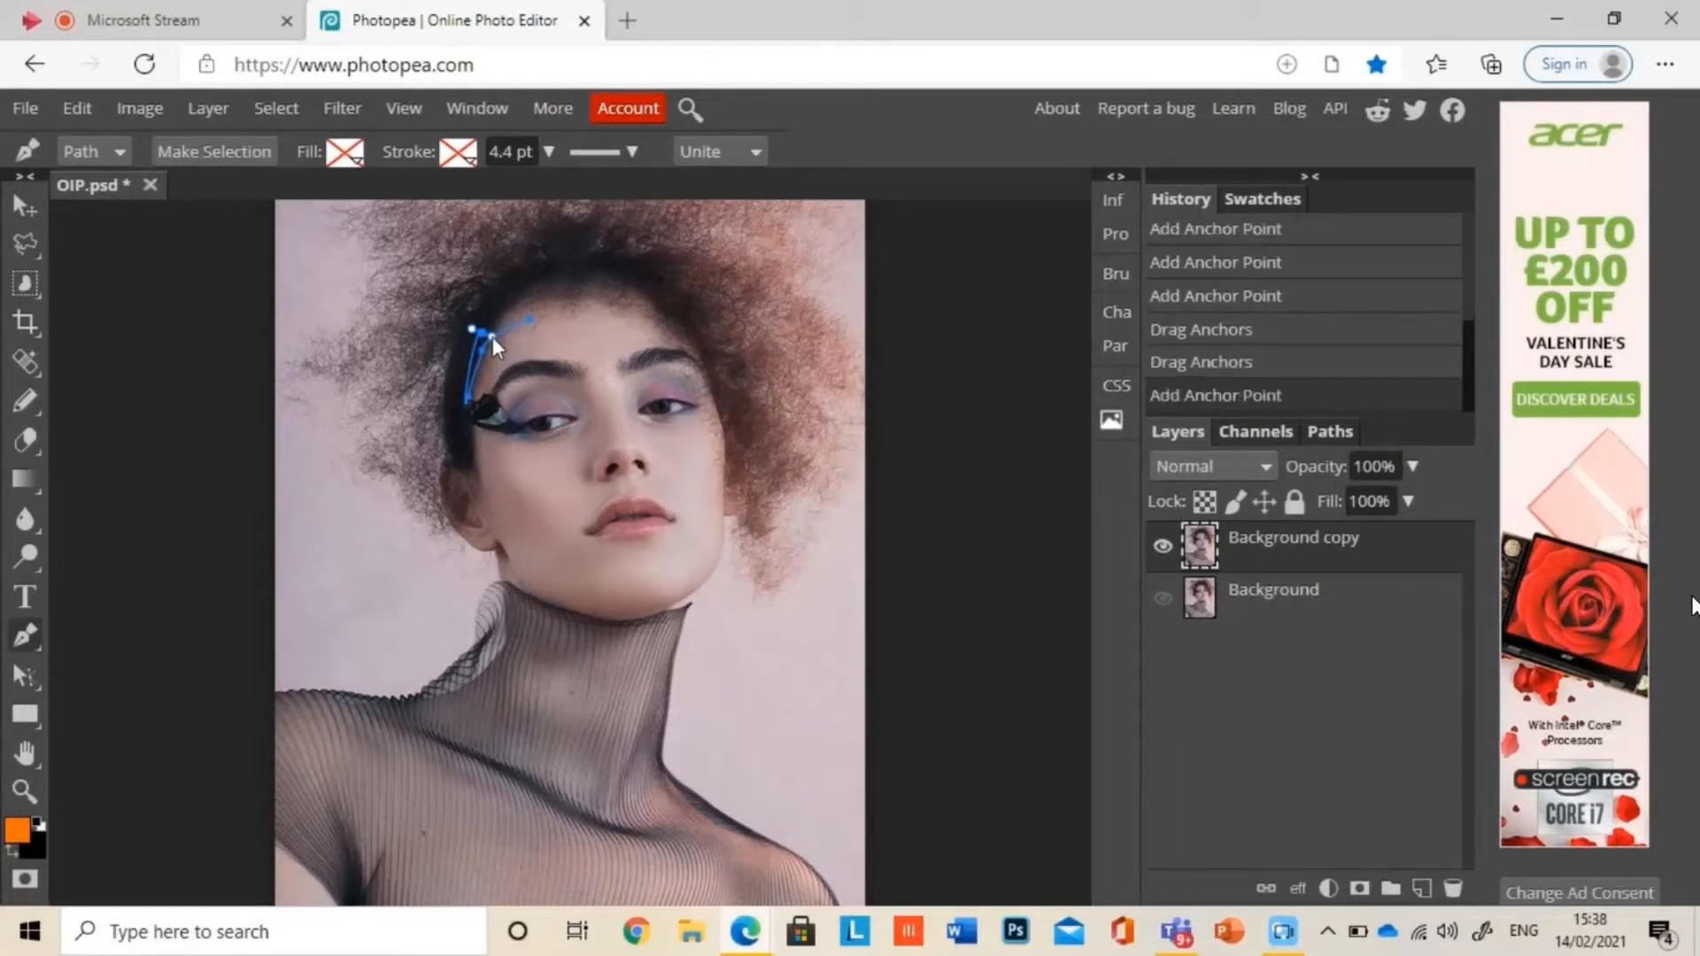
left_click(492, 336)
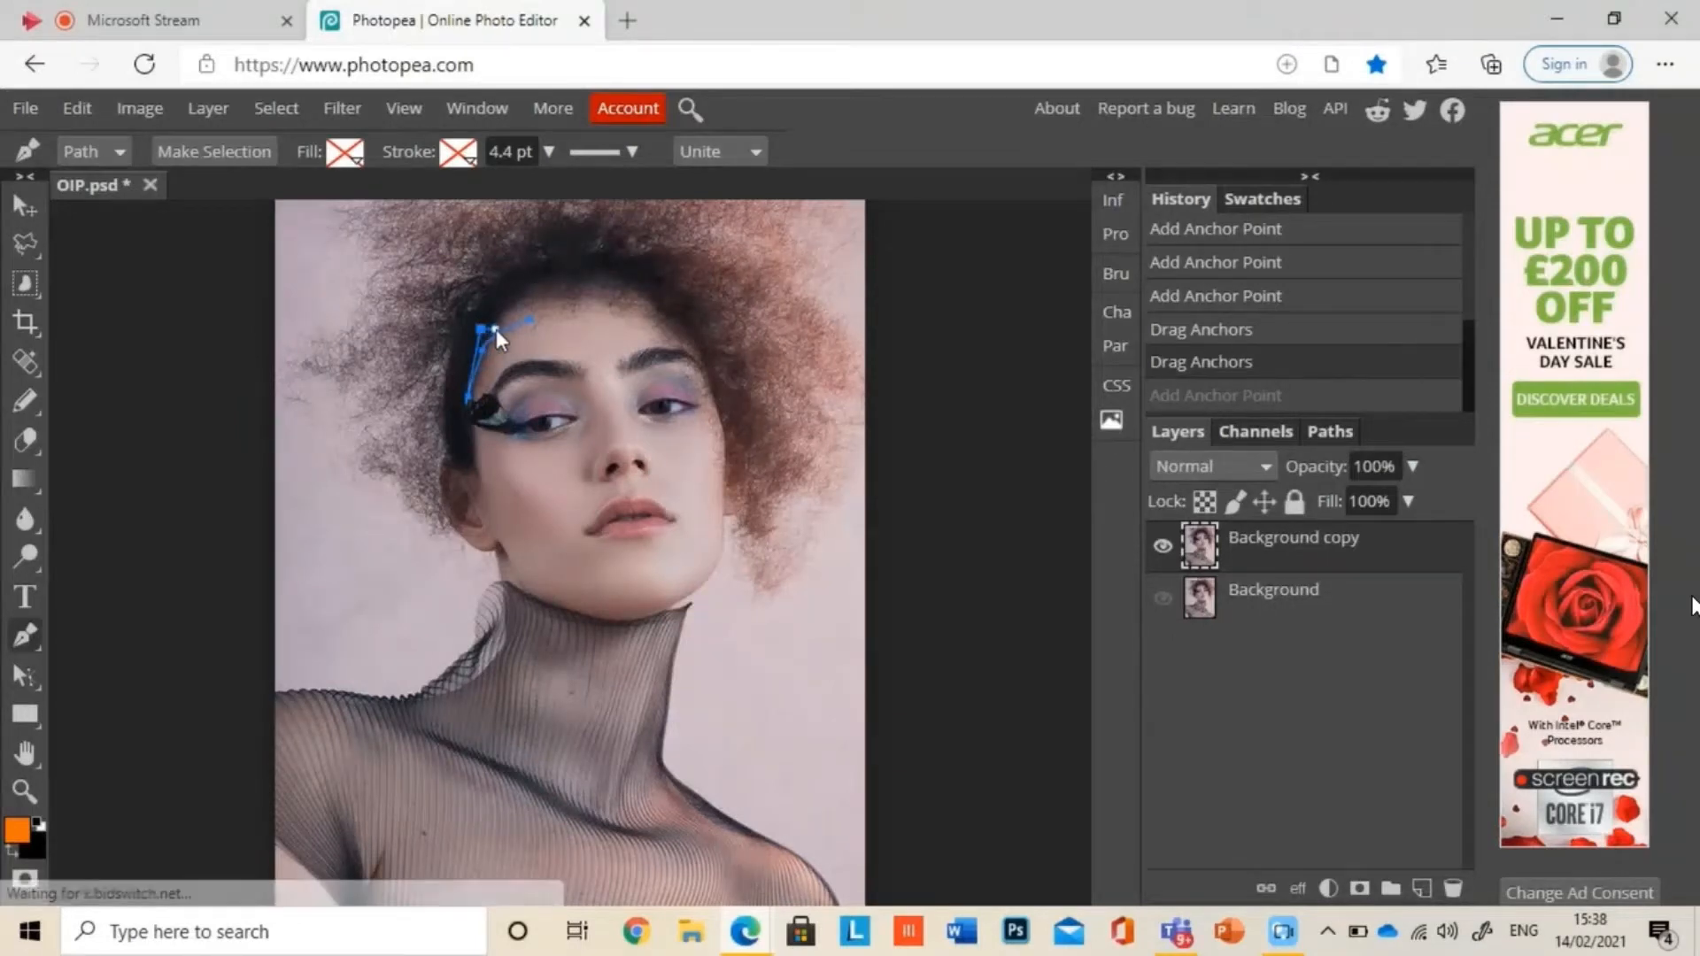
left_click(501, 326)
key("ctrl+z")
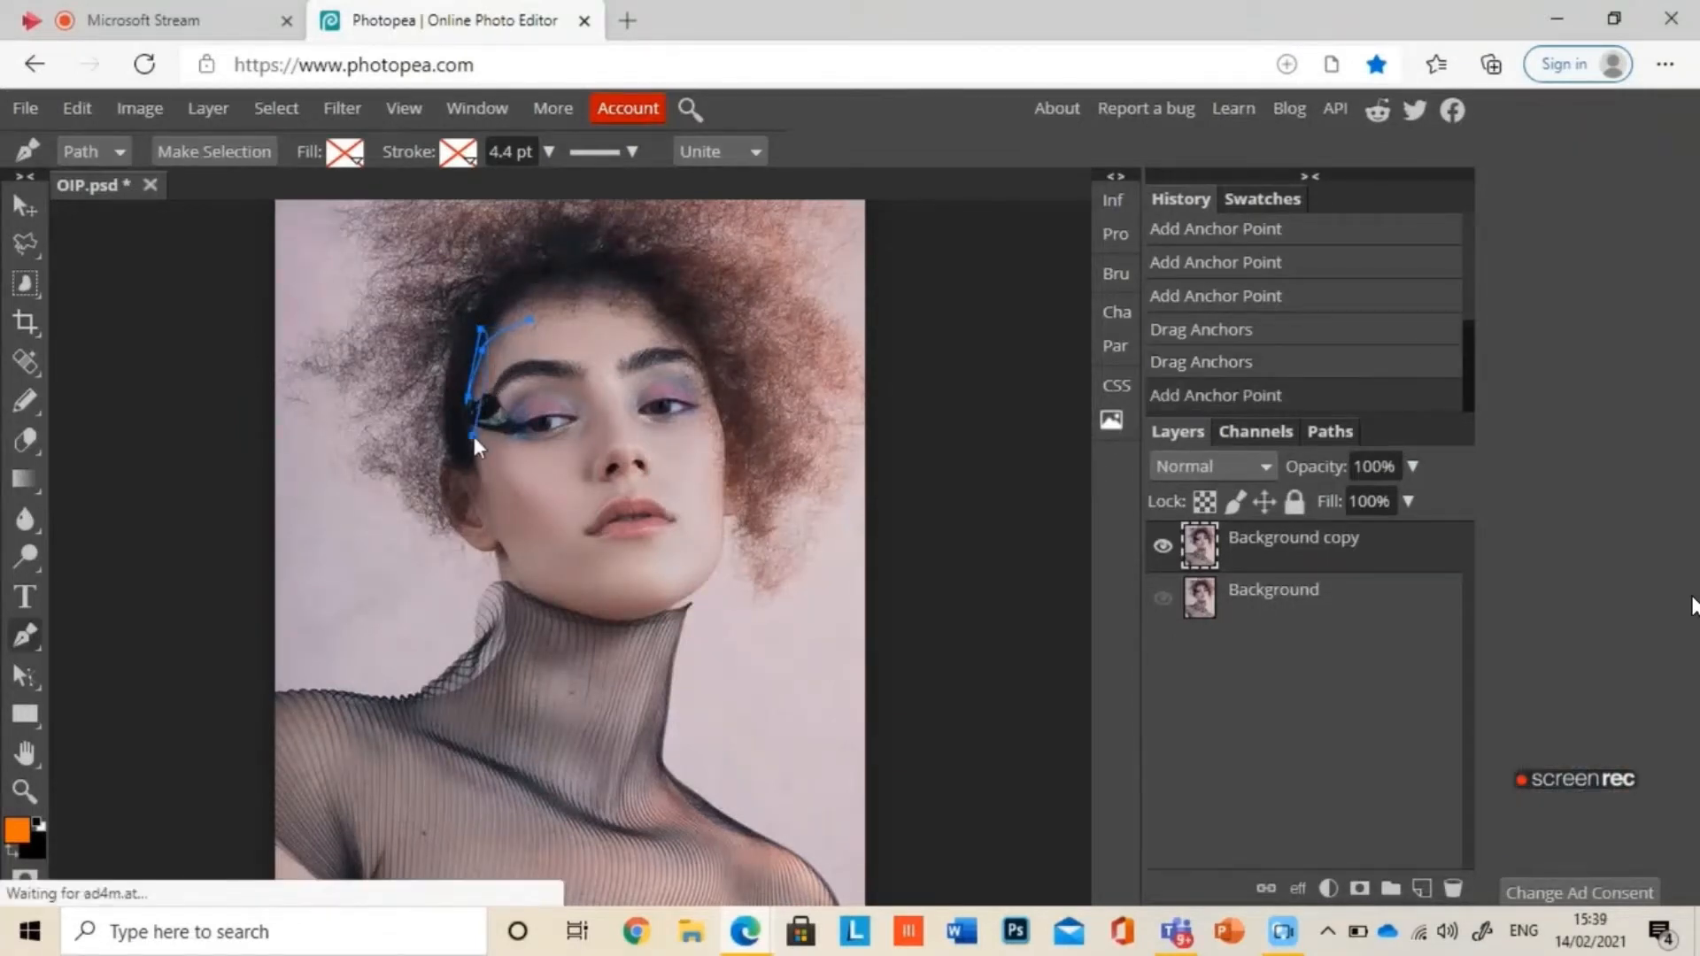
key("ctrl+z")
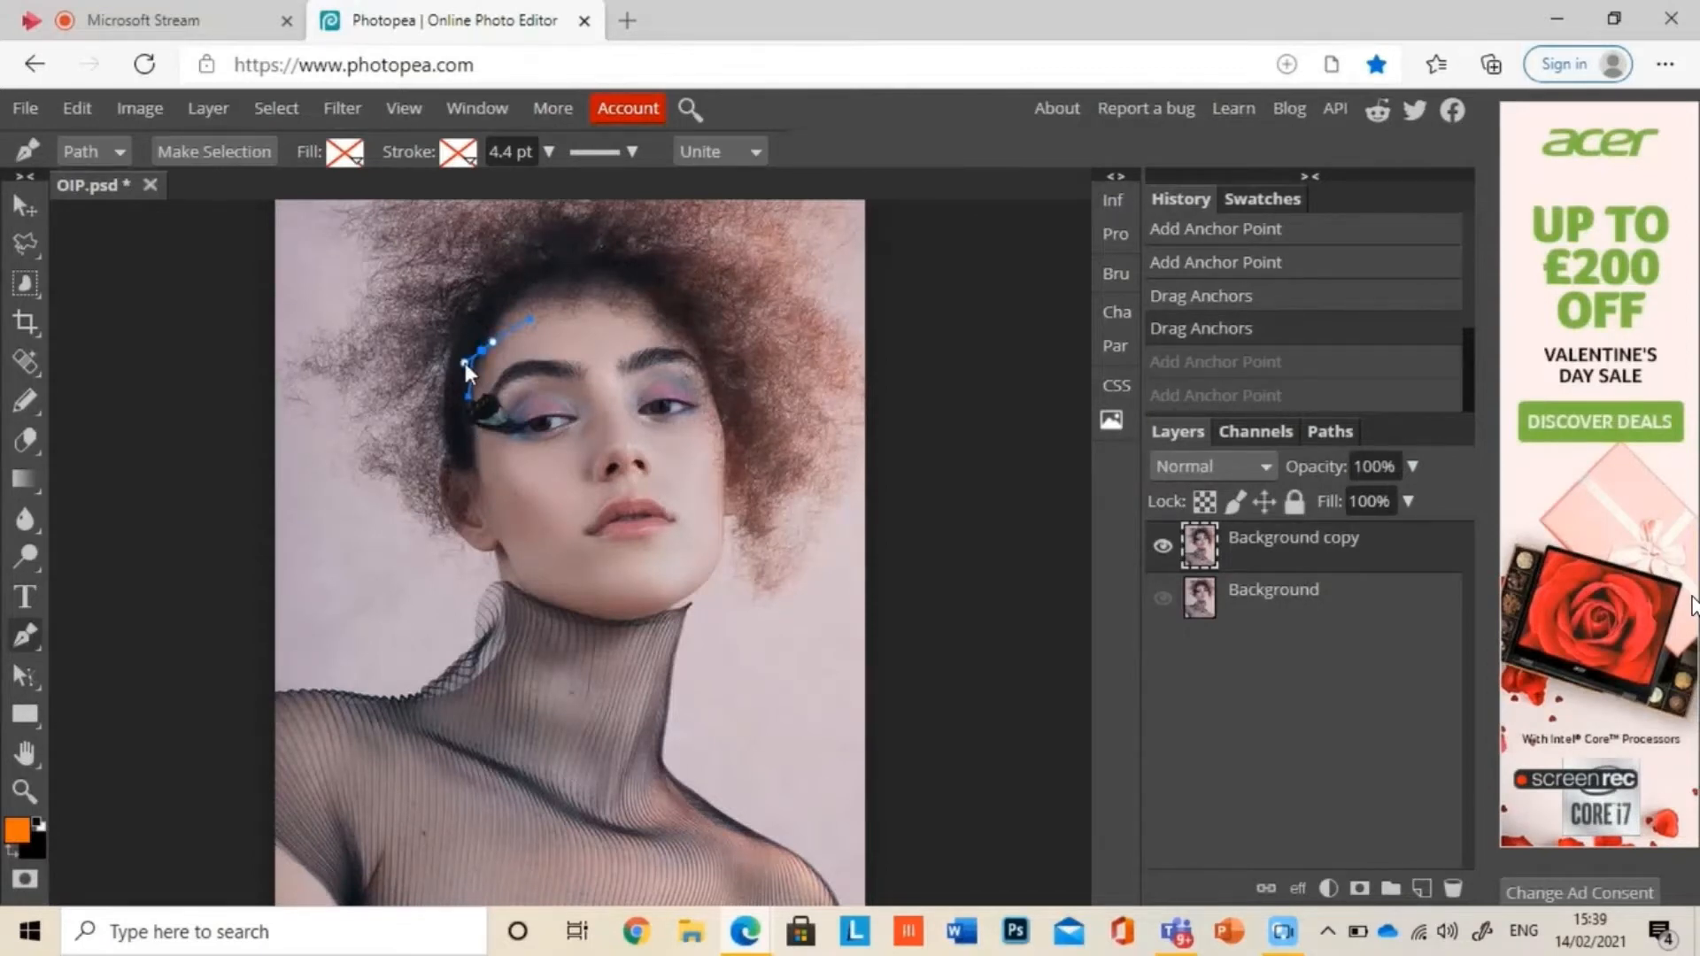
Step: Smooth the path along the hairline and extend it from the temple down the side of the face to the lower cheek
left_click_drag(475, 367, 473, 396)
key("super")
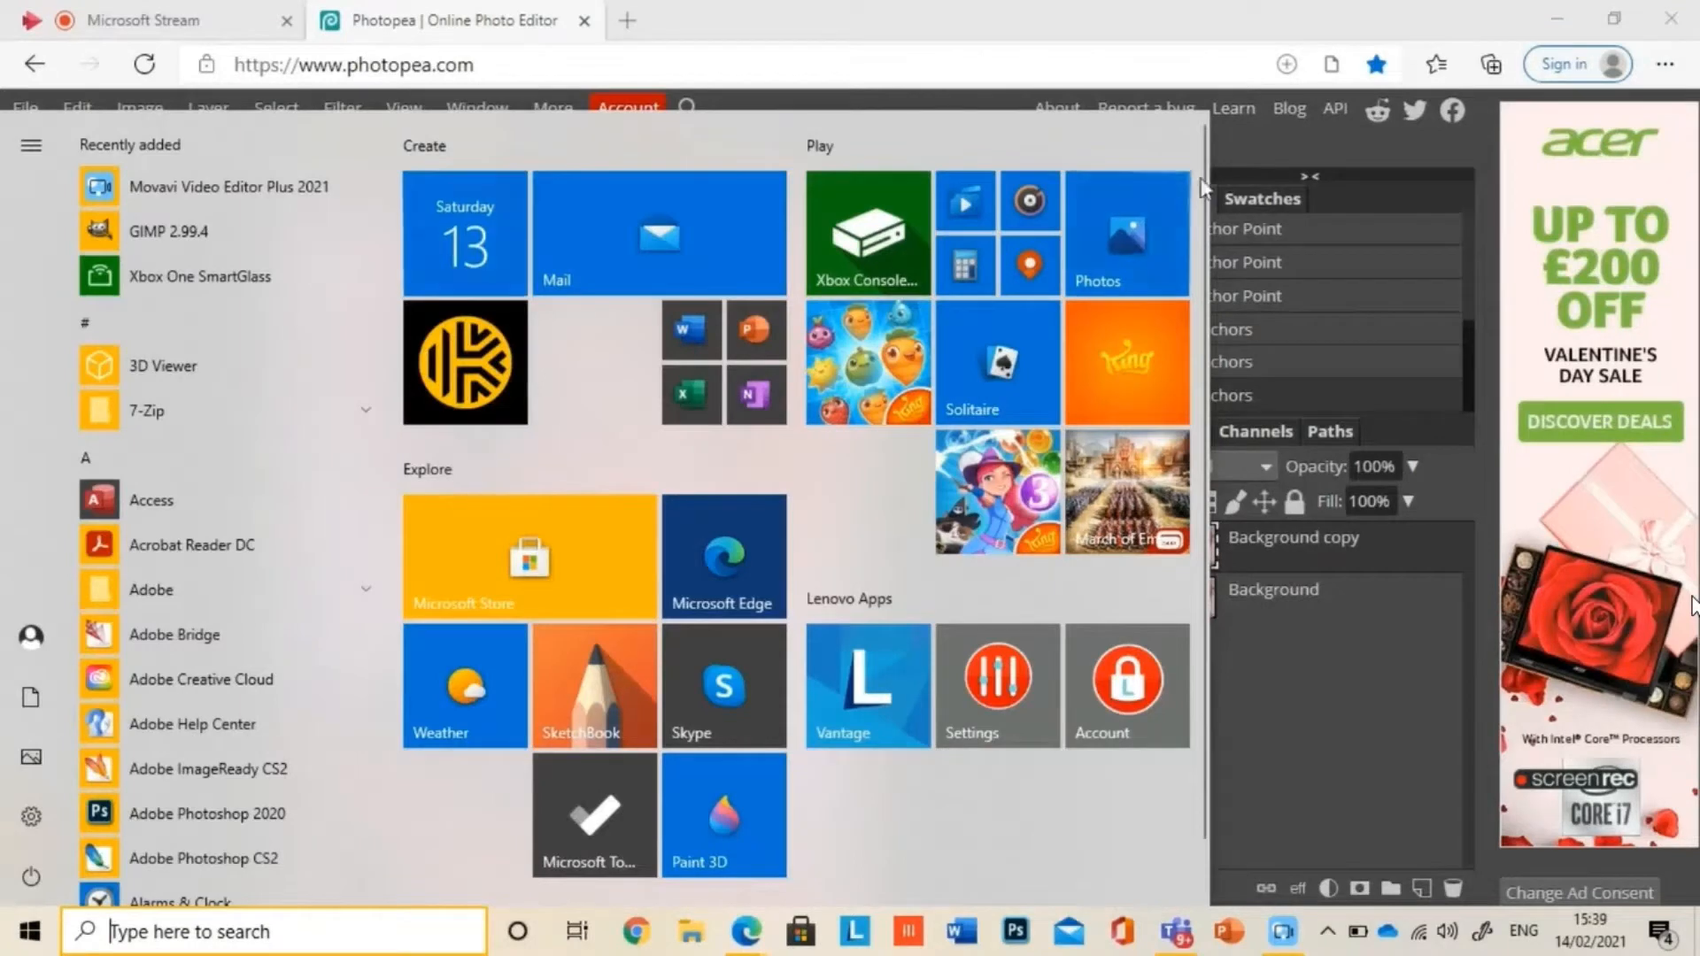
left_click(1134, 5)
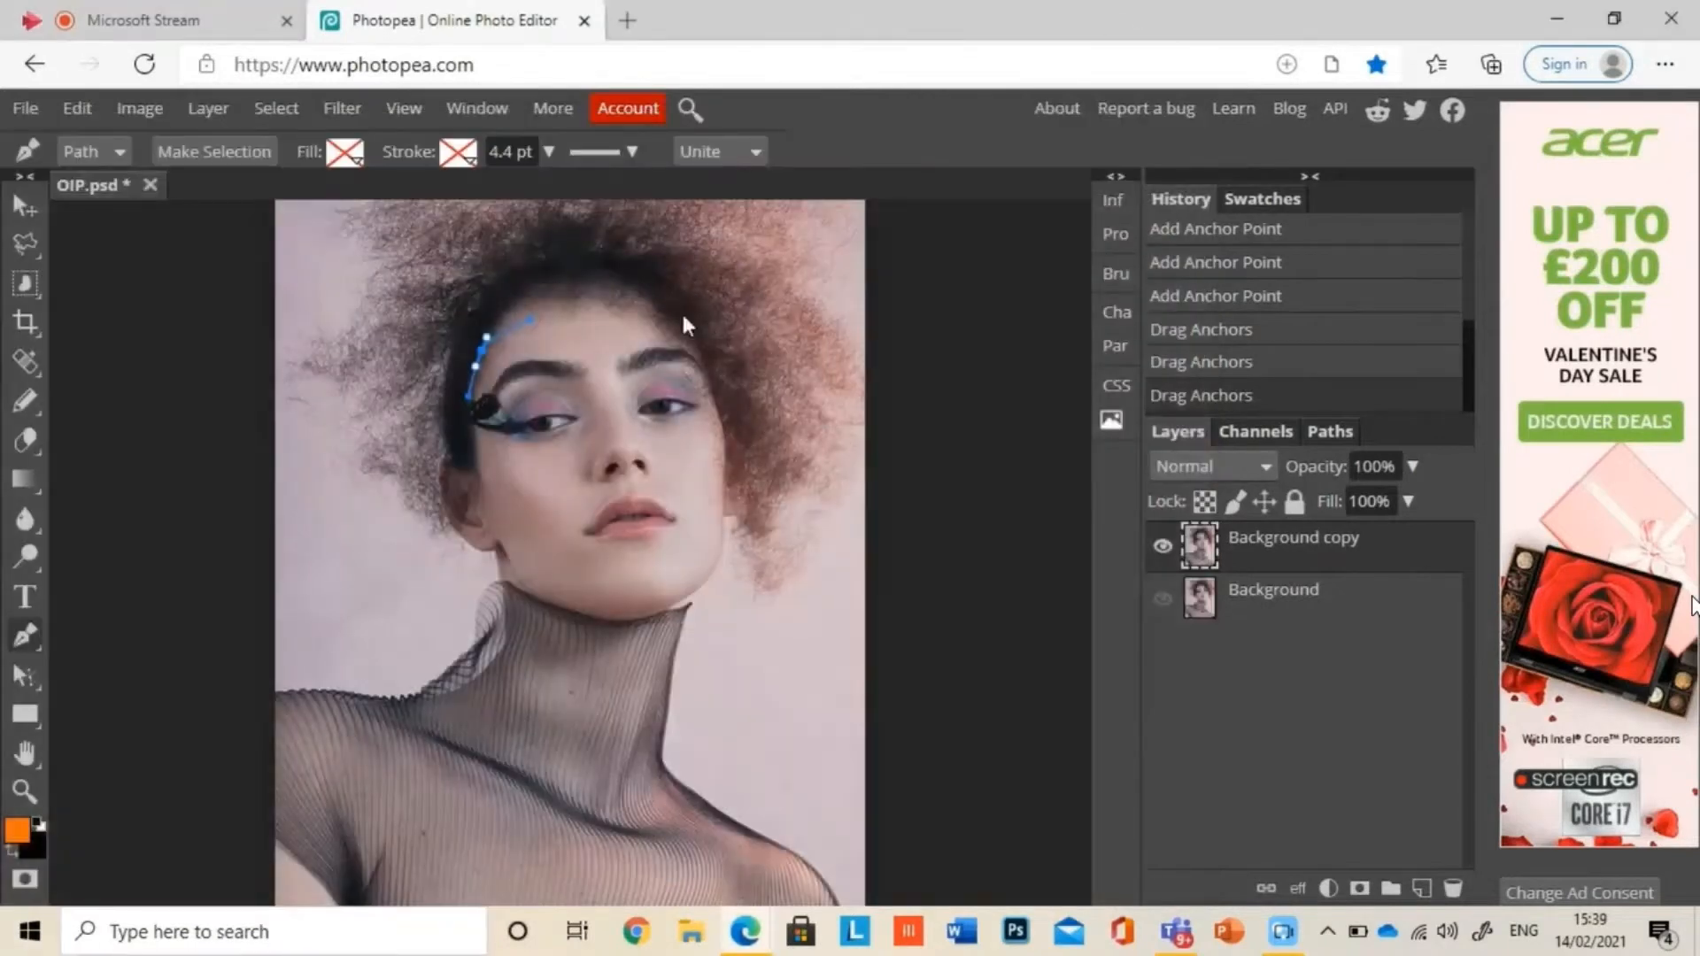
left_click(475, 443)
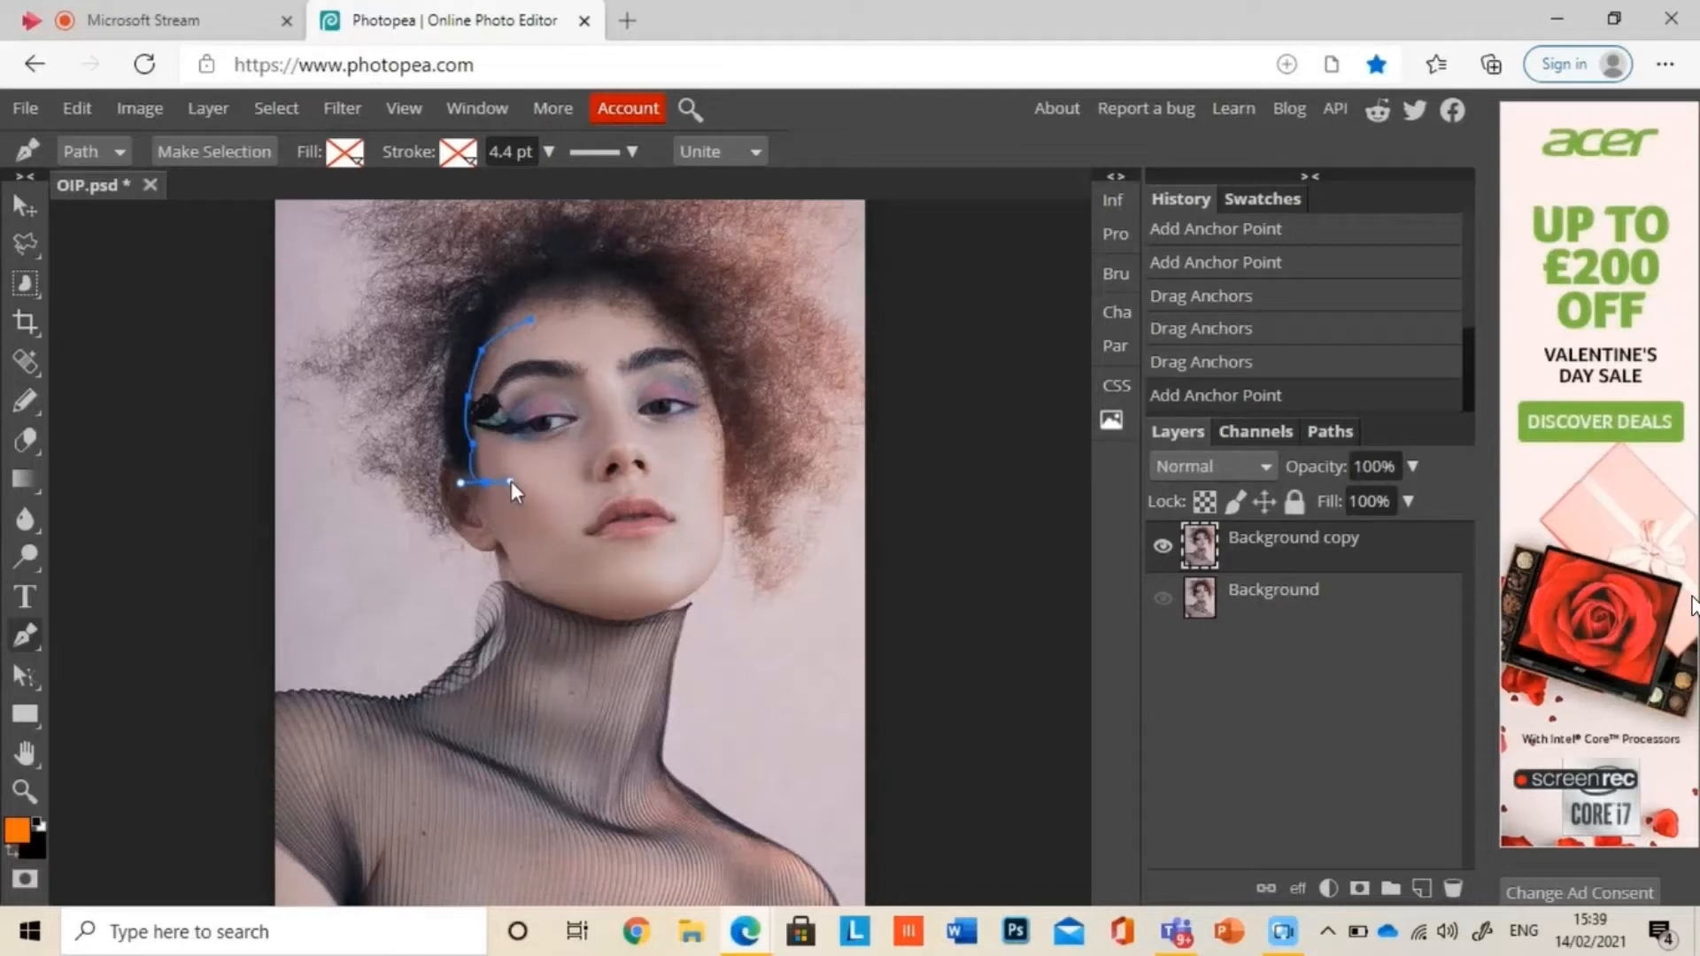
left_click(488, 503)
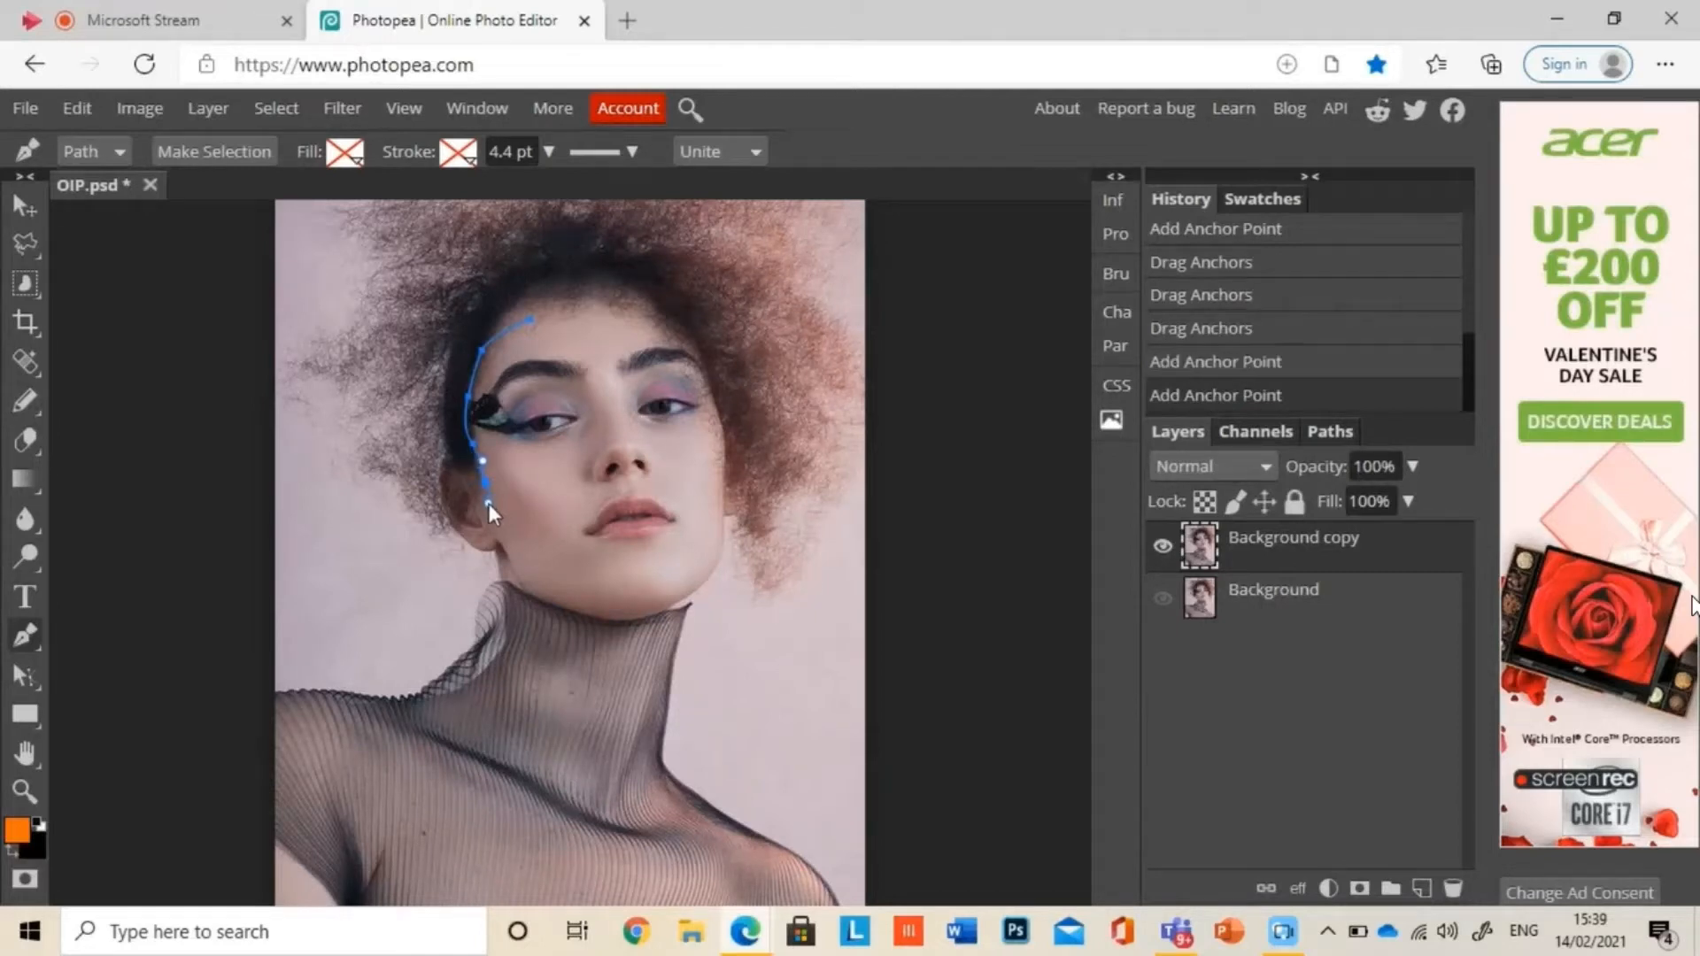
left_click(523, 519)
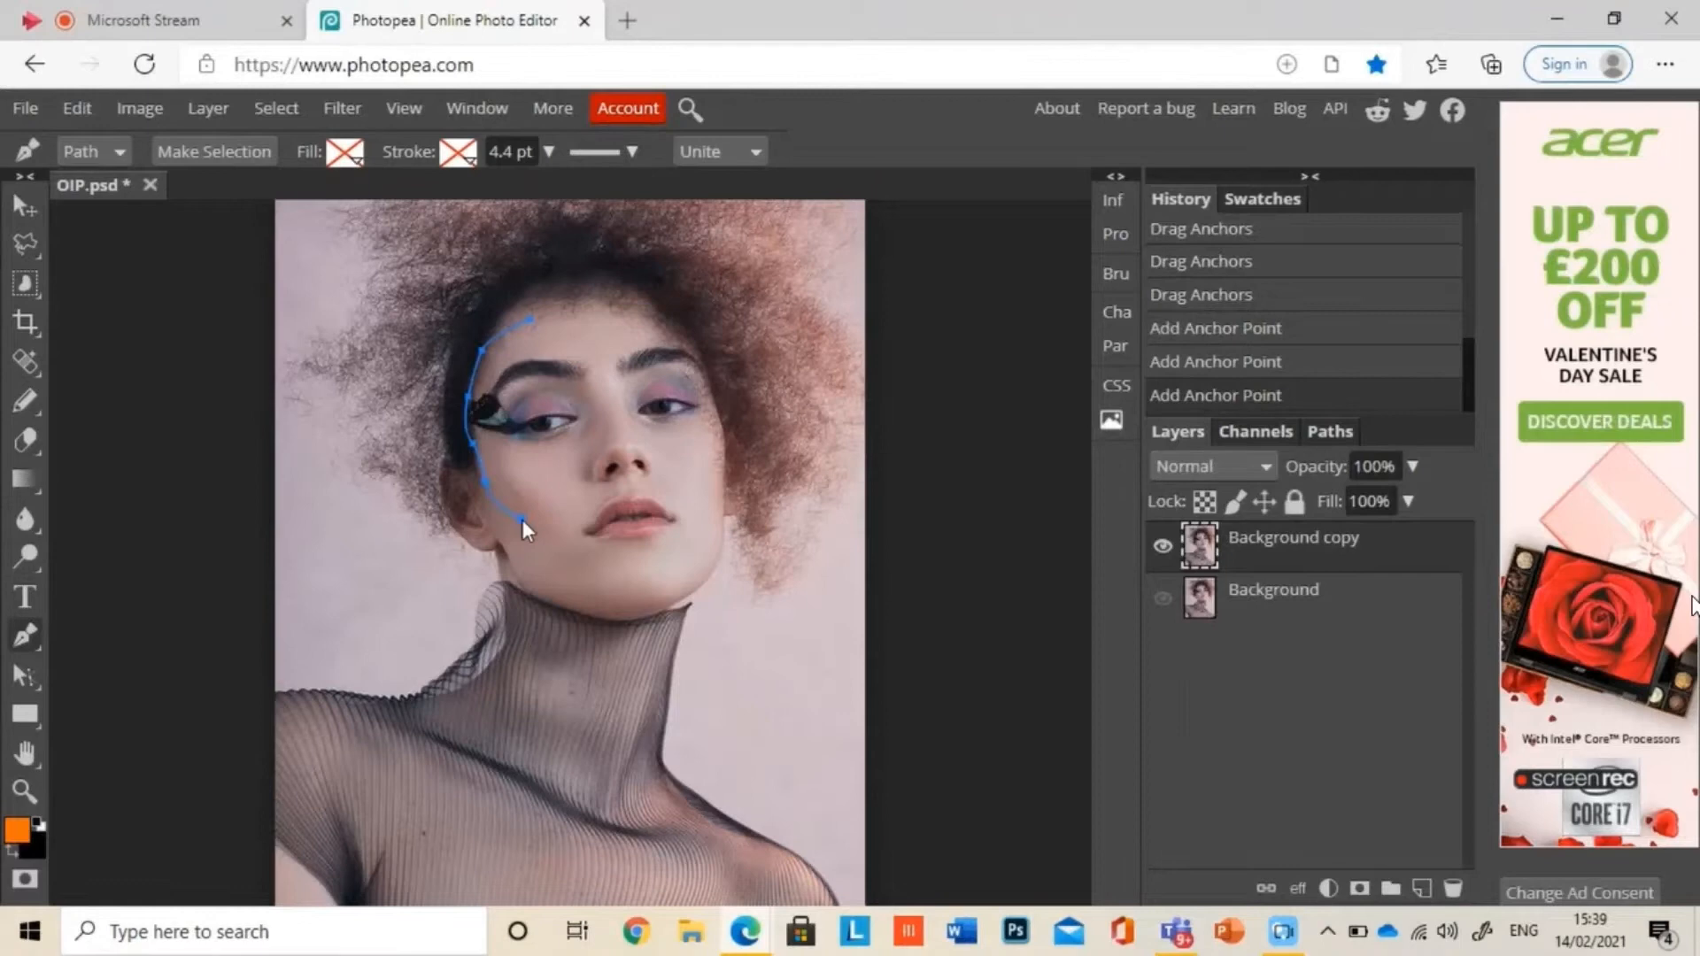
Step: Continue the path across the cheek, up beside the nose and over the brow, closing it at the starting point on the forehead
left_click(576, 501)
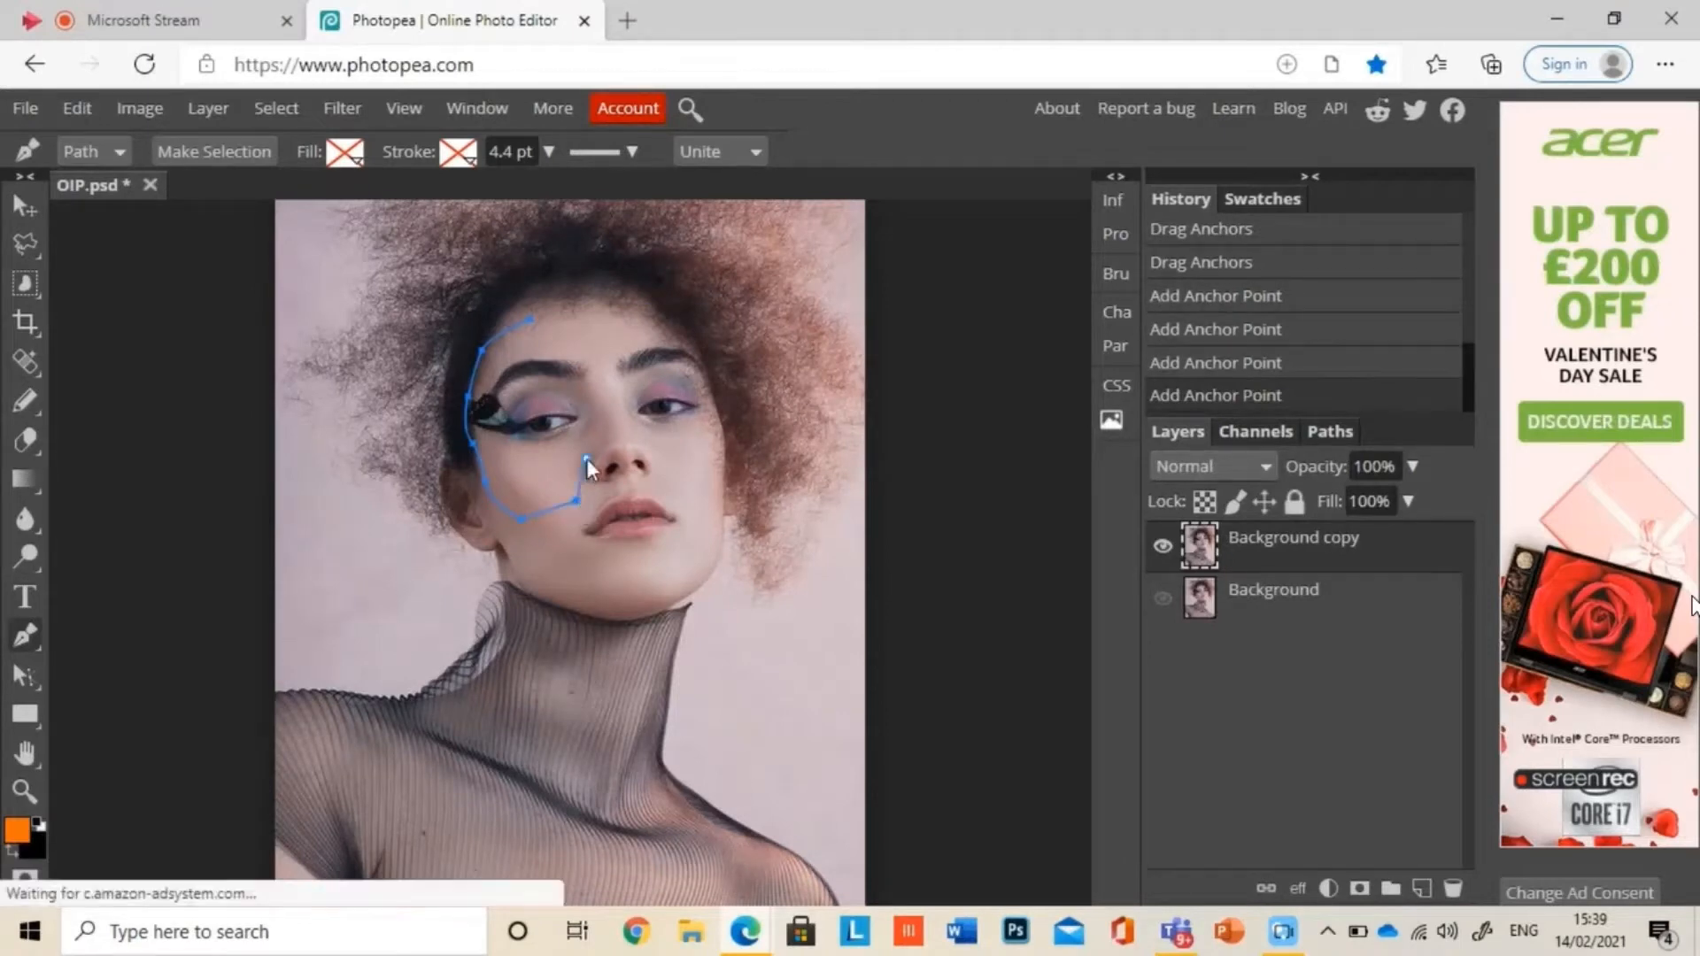
left_click(587, 459)
left_click(605, 425)
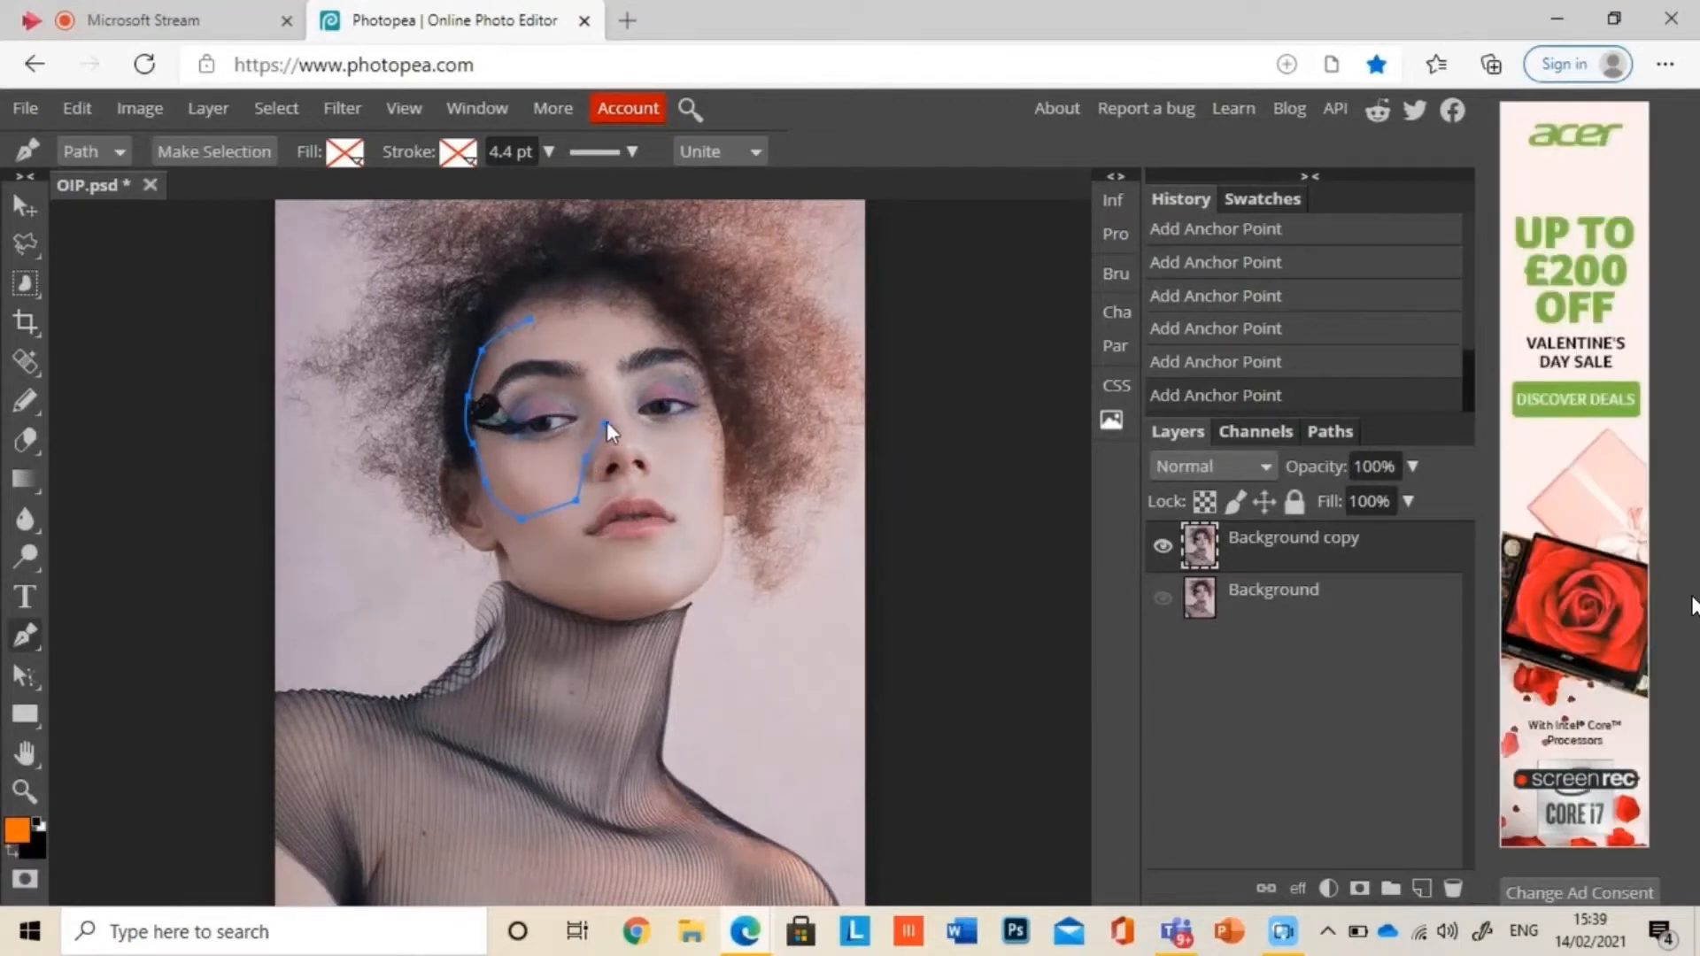
left_click(604, 384)
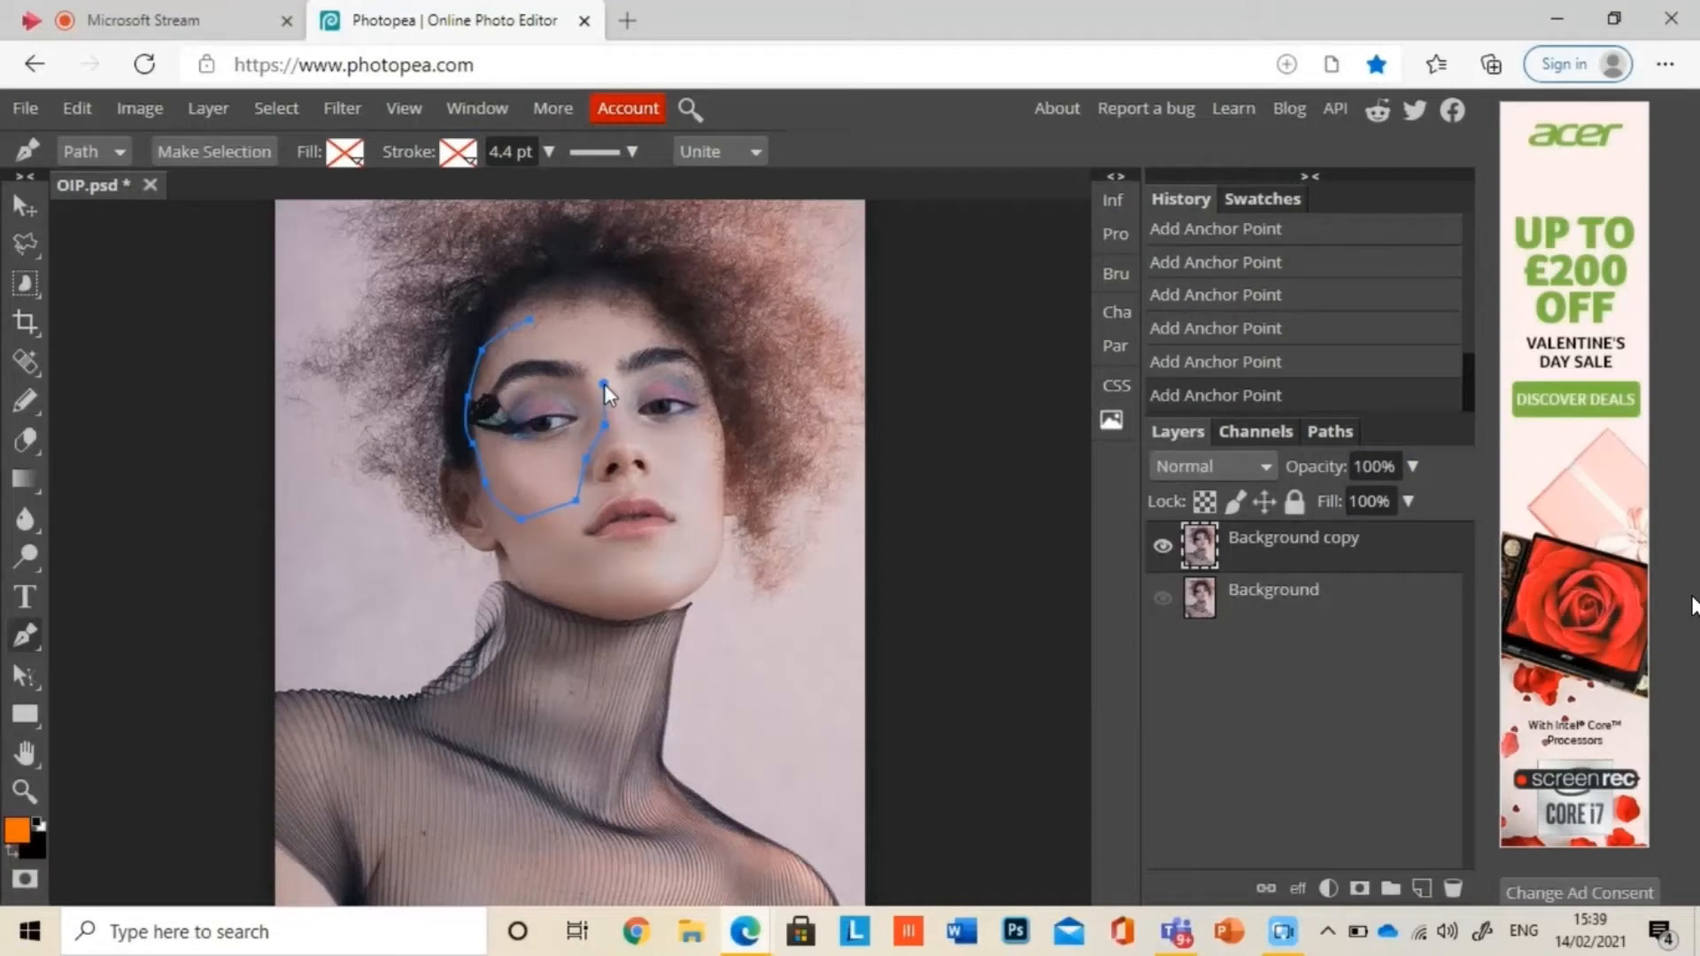
left_click(578, 333)
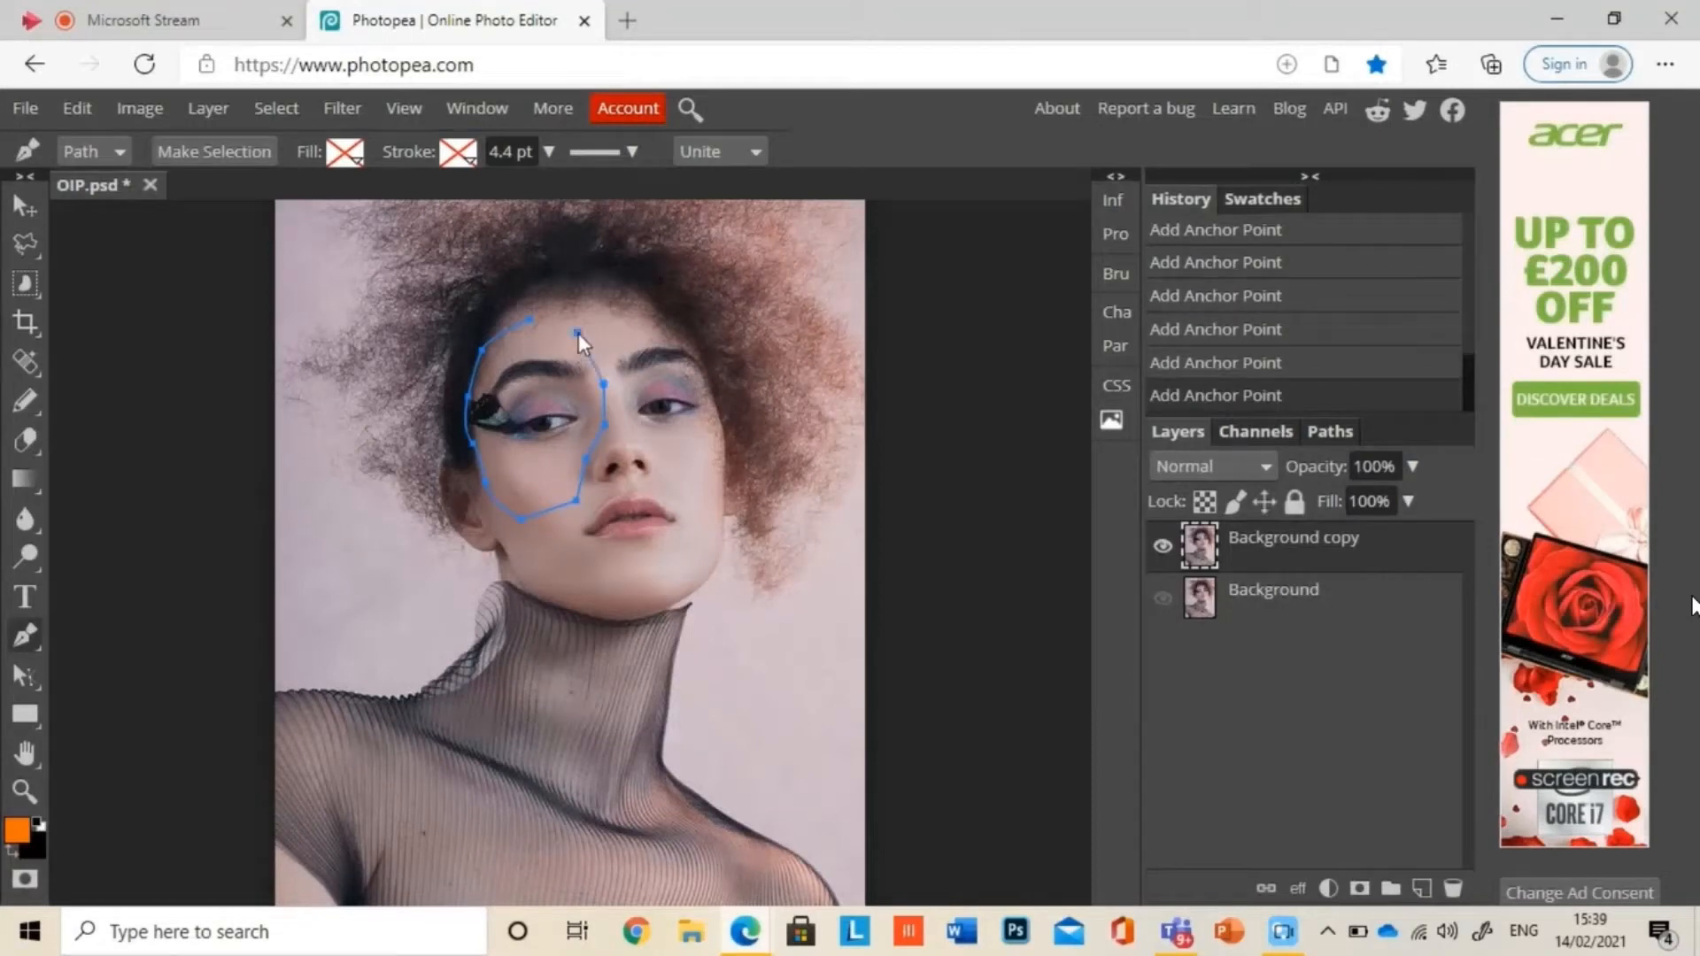
left_click(531, 320)
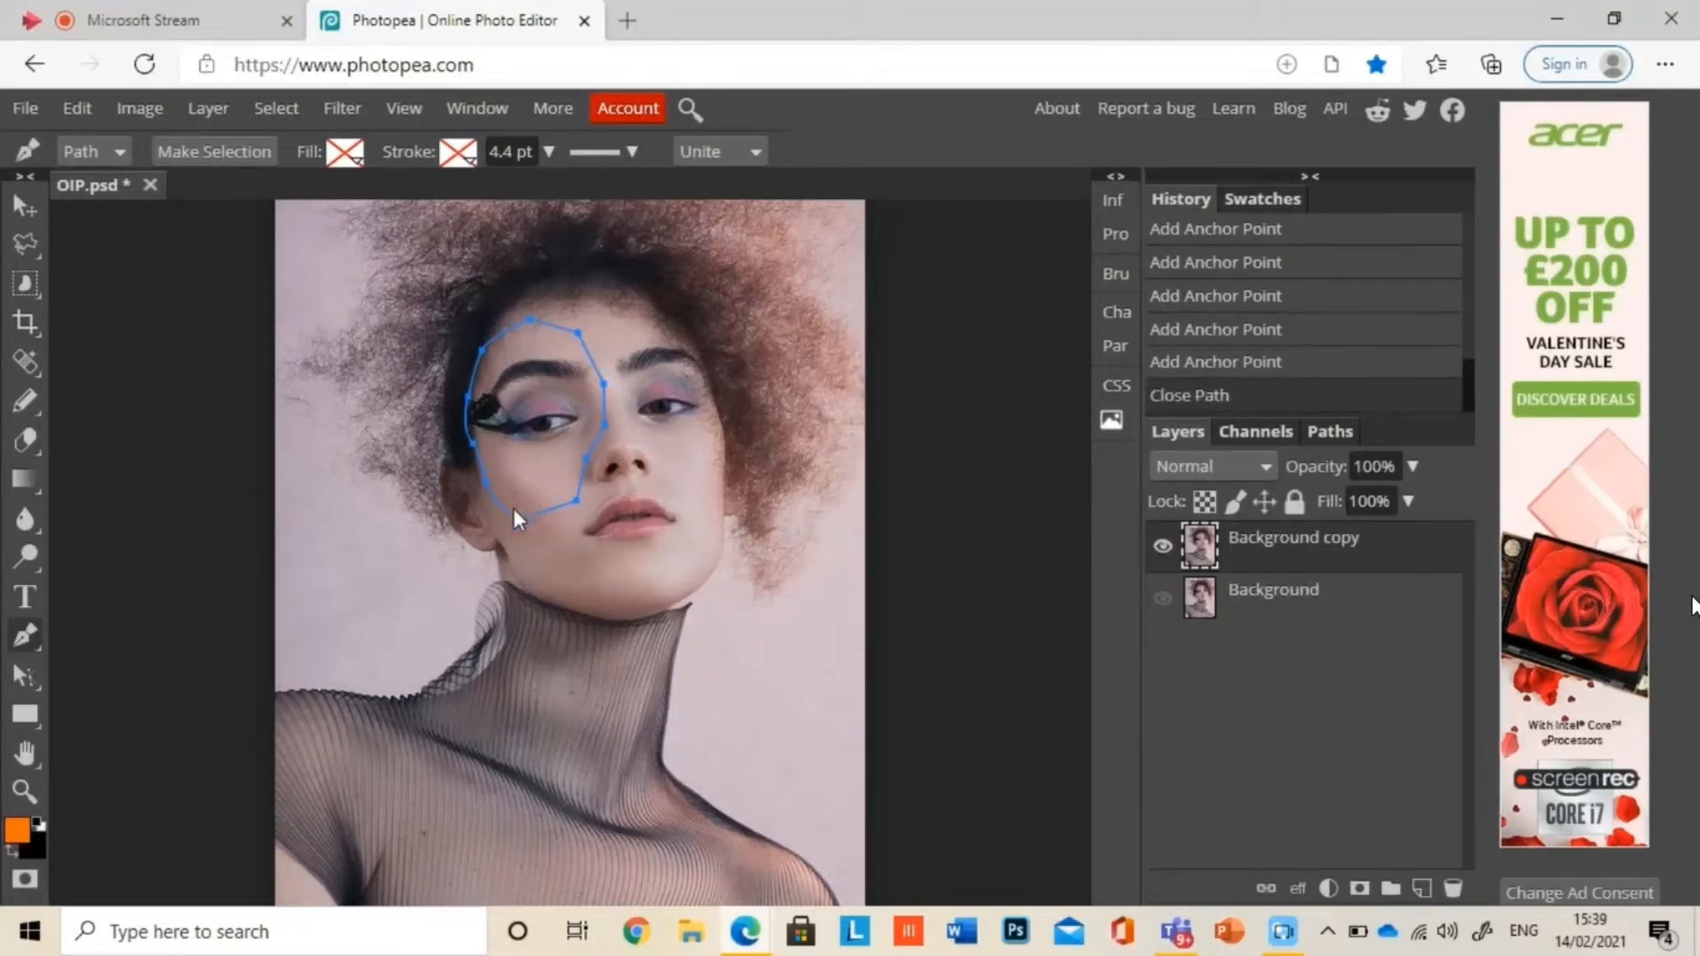
Step: Round the closed face path with curves along the cheek, nose and forehead
left_click_drag(529, 521, 535, 519)
left_click_drag(576, 501, 587, 492)
left_click_drag(586, 458, 609, 415)
left_click_drag(604, 384, 603, 372)
left_click_drag(577, 333, 560, 326)
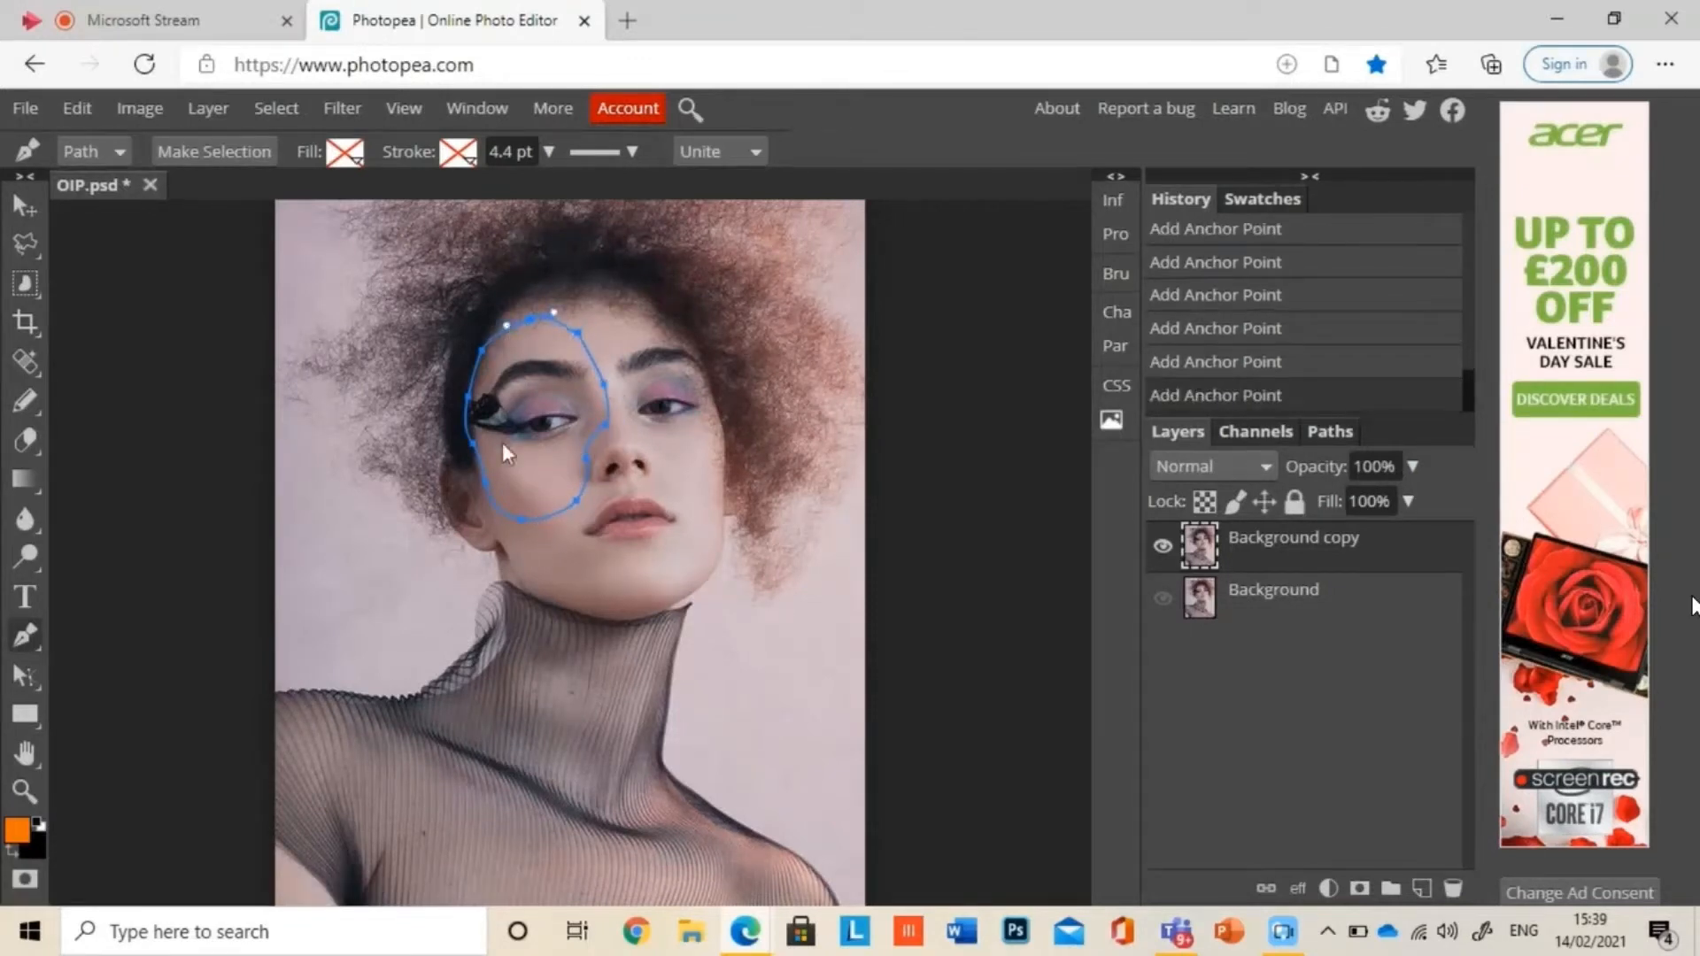
right_click(547, 437)
left_click(619, 463)
right_click(533, 414)
left_click(610, 443)
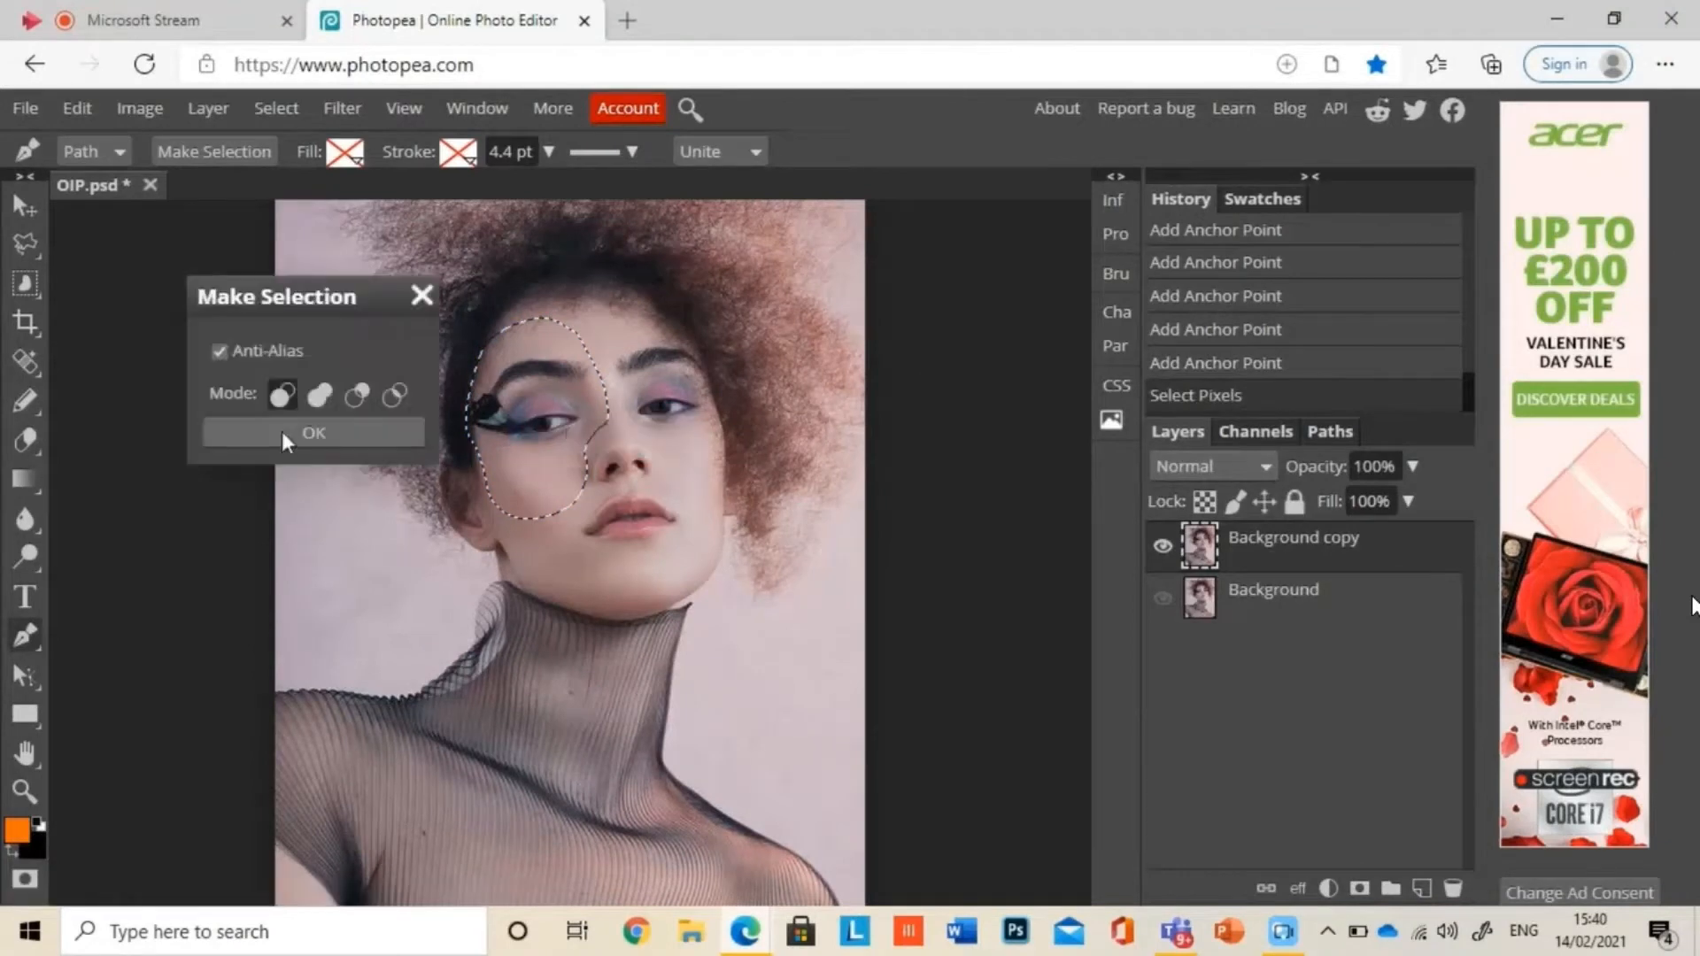
left_click(281, 434)
left_click(1421, 888)
left_click(179, 816)
key("ctrl+z")
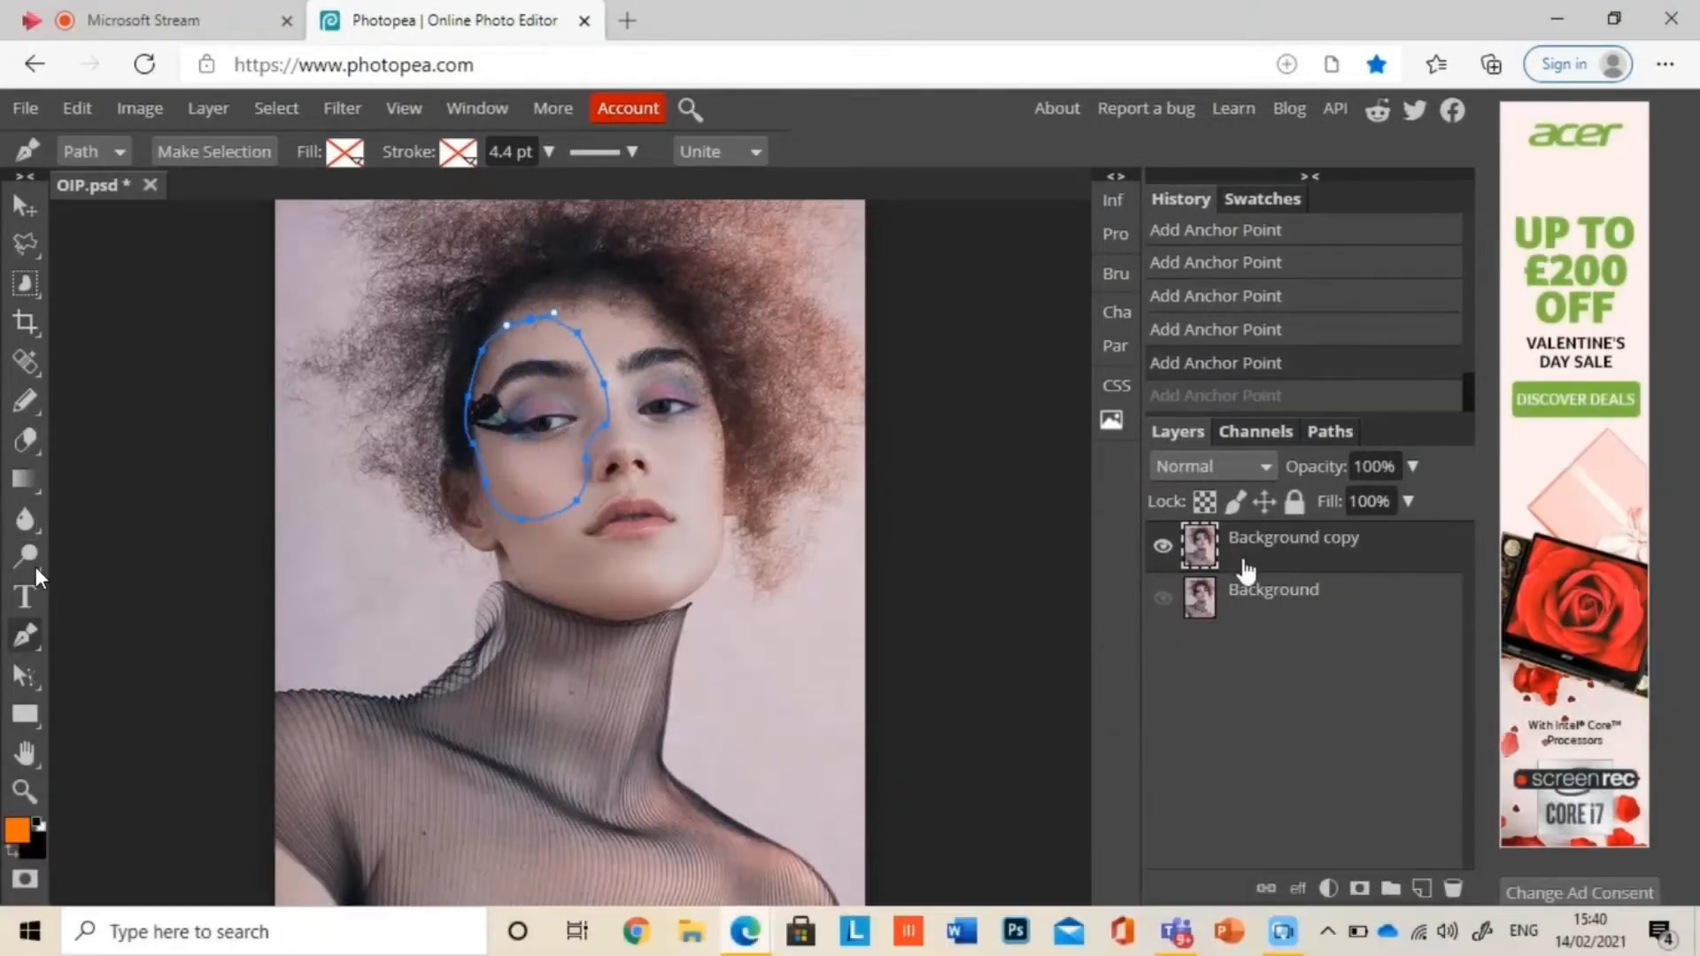
Step: Convert the closed face path into a new anti-aliased selection
right_click(543, 446)
left_click(591, 465)
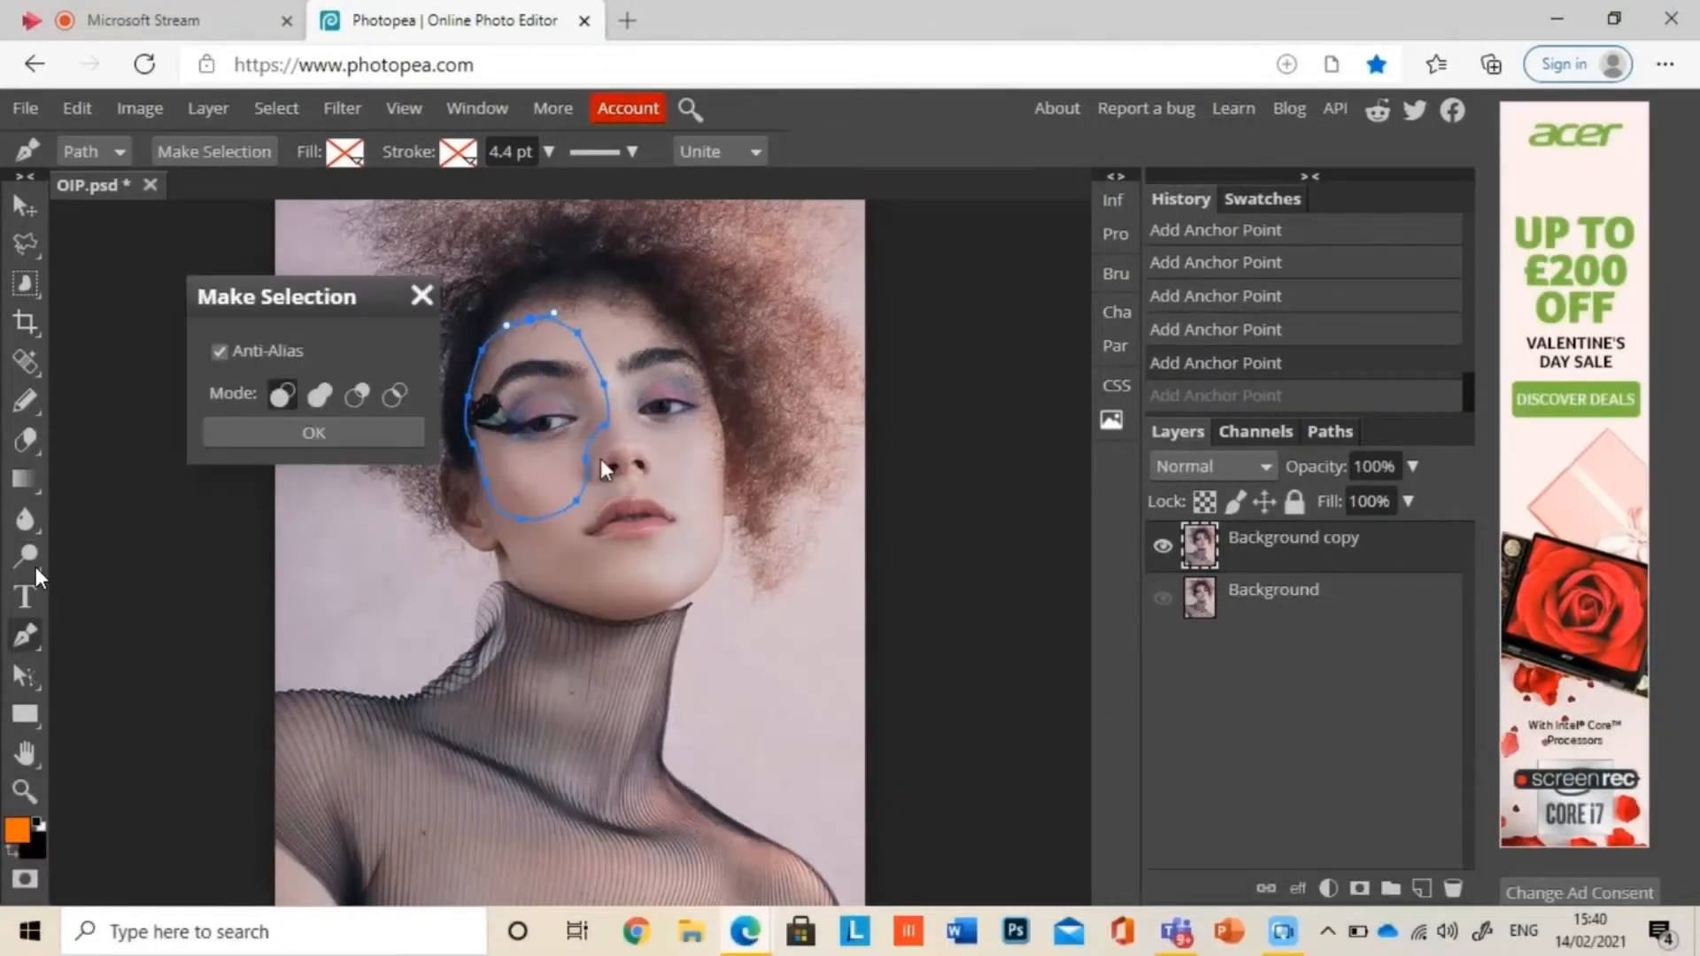
left_click(308, 439)
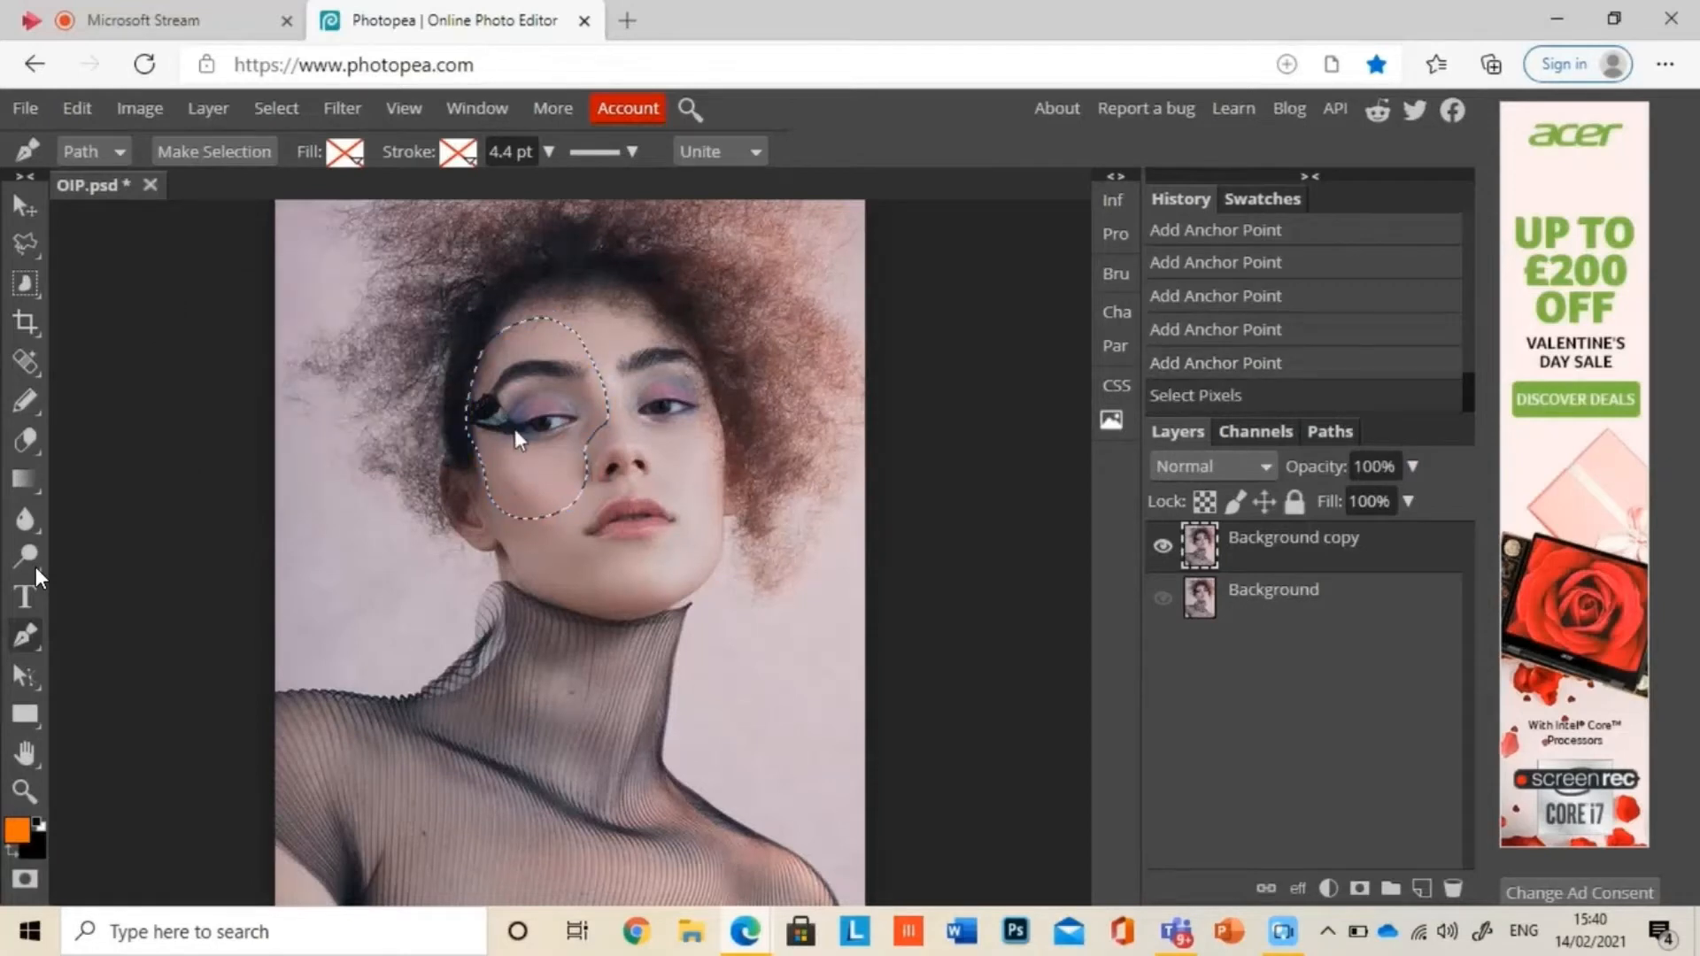
Step: Copy the selected eye area of the face and paste it onto a new layer above Background copy
right_click(535, 418)
key("ctrl+c")
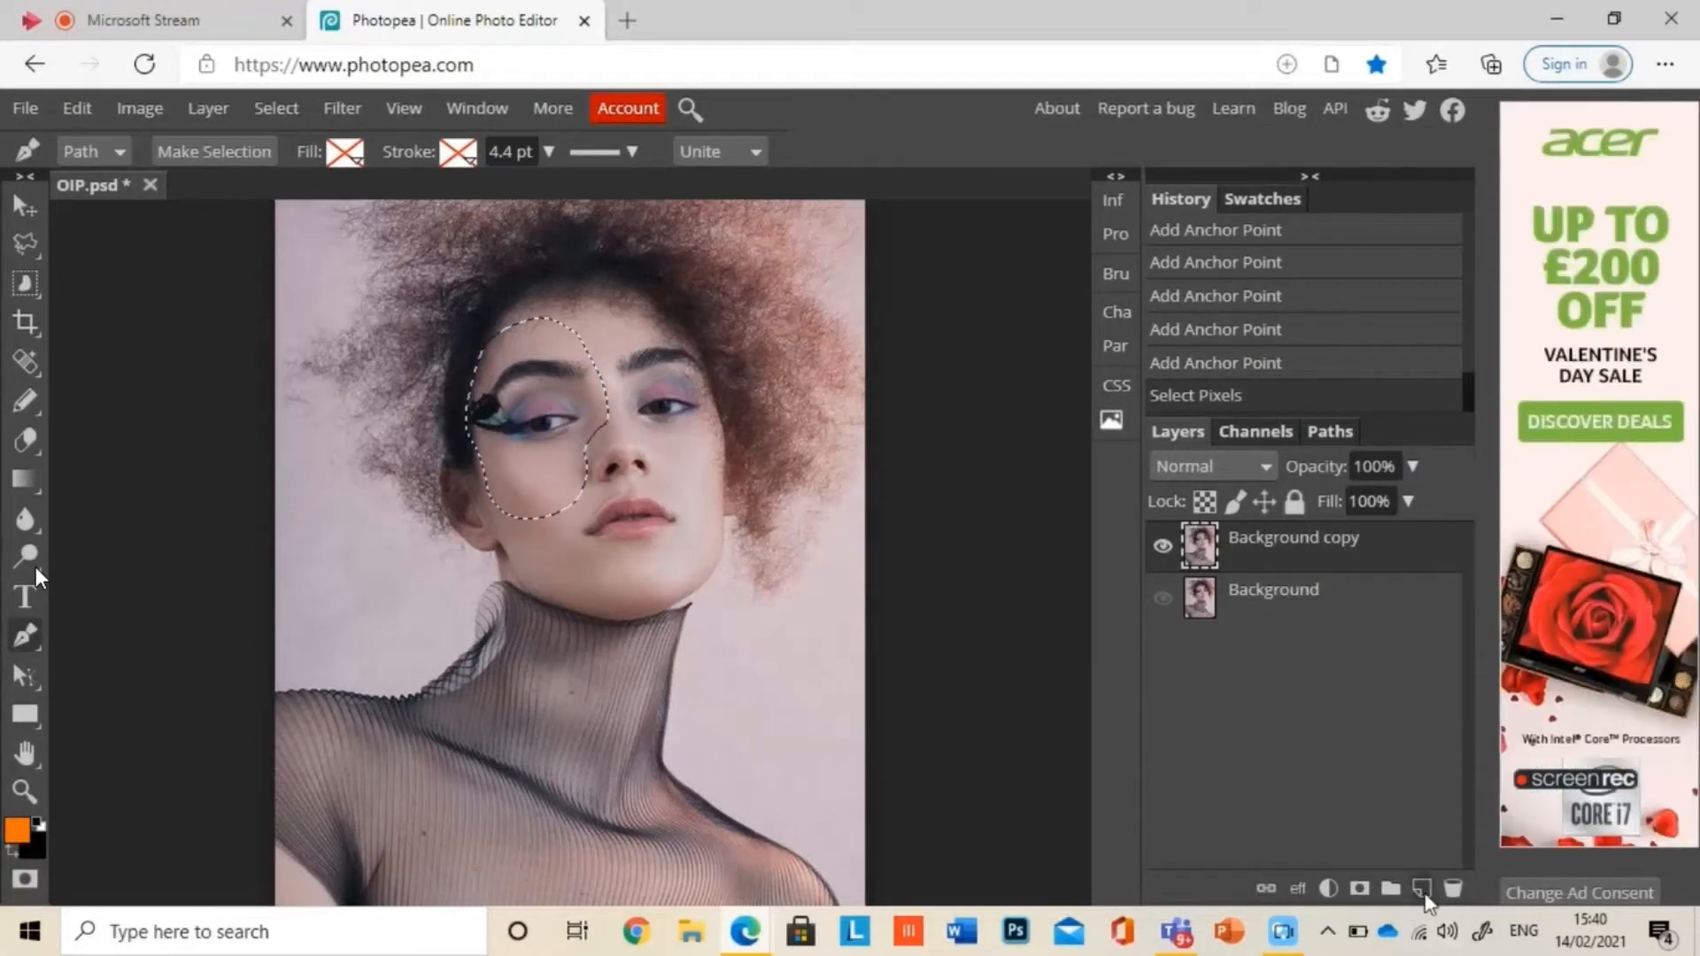
left_click(1422, 889)
key("ctrl+v")
Step: Reselect the path area on the Background copy layer, clear its pixels, and hide Layer 1
left_click(1241, 580)
key("ctrl+z")
left_click(1246, 591)
right_click(542, 434)
left_click(590, 454)
left_click(329, 443)
key("Delete")
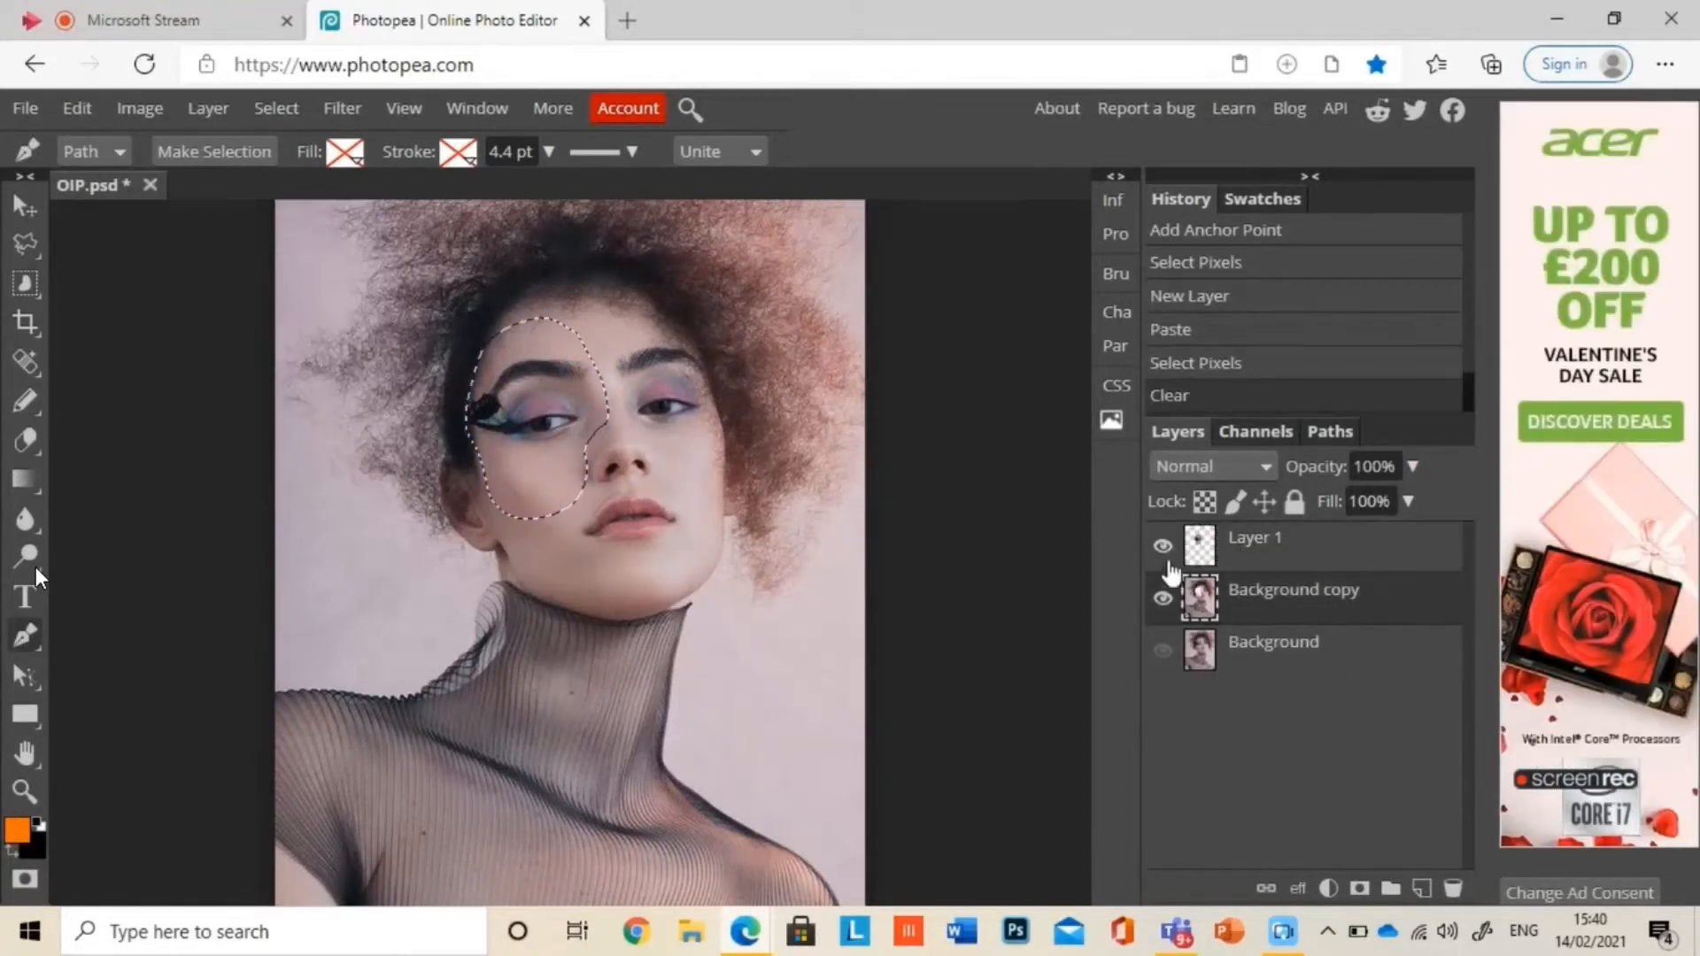
left_click(1165, 549)
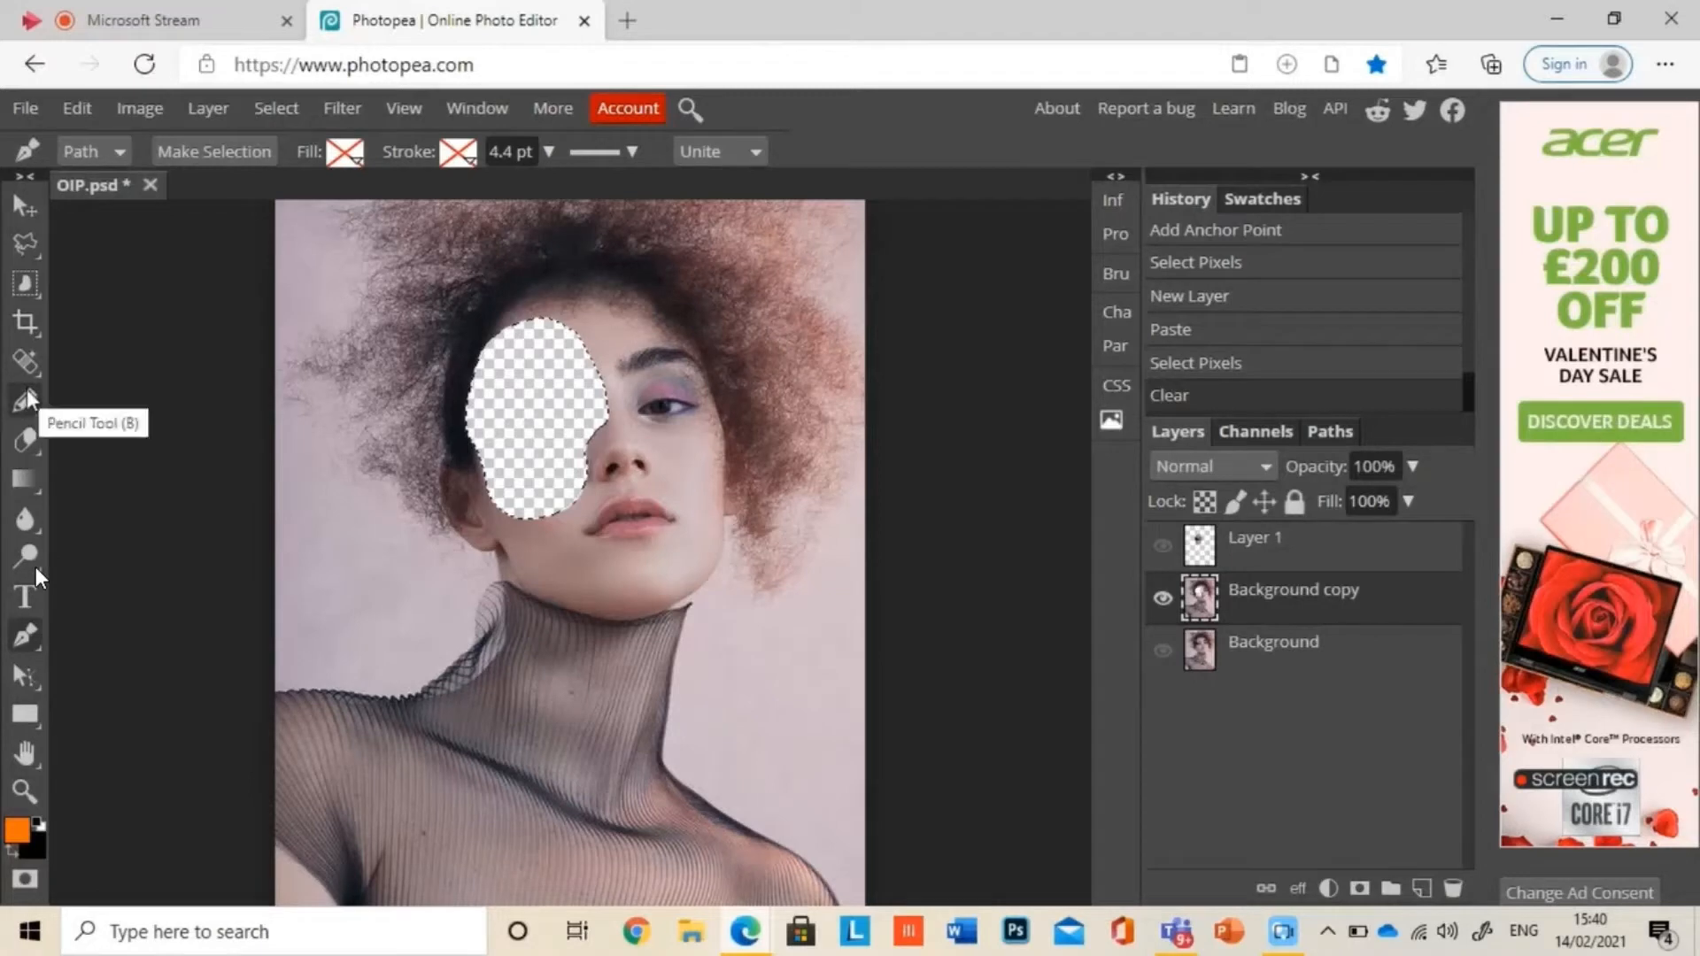
Step: Switch to the Paint Bucket tool and set the foreground colour to brown 98613c
left_click(34, 483)
left_click(115, 523)
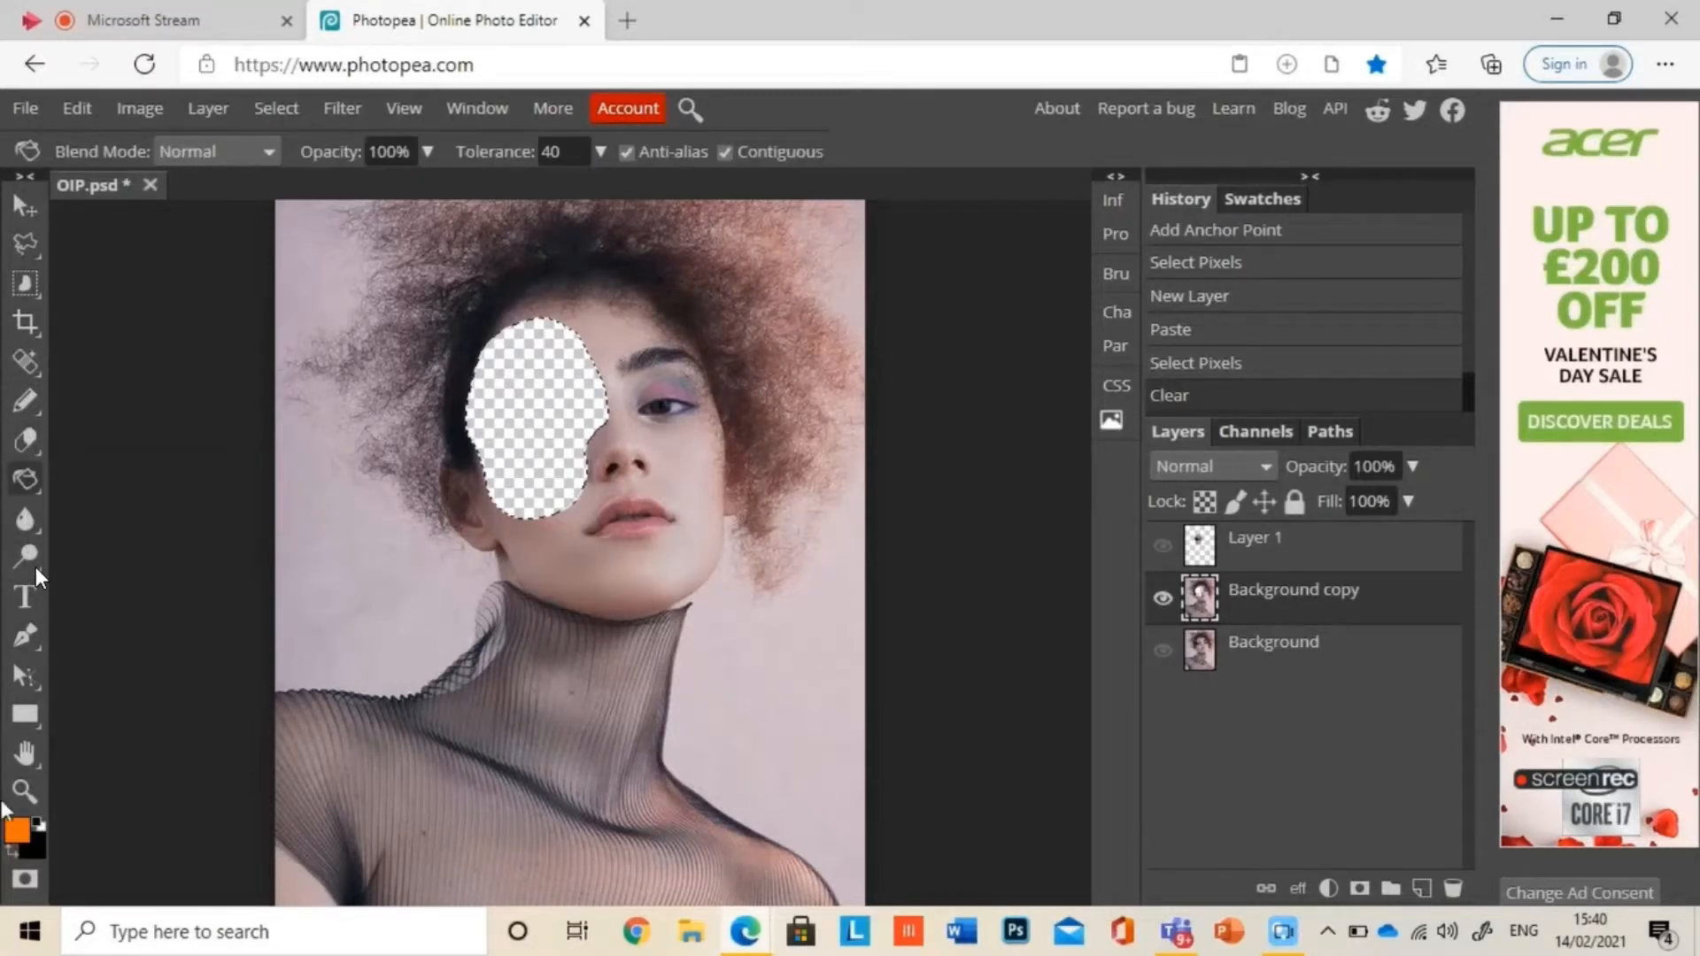
left_click(18, 832)
left_click_drag(376, 400, 396, 461)
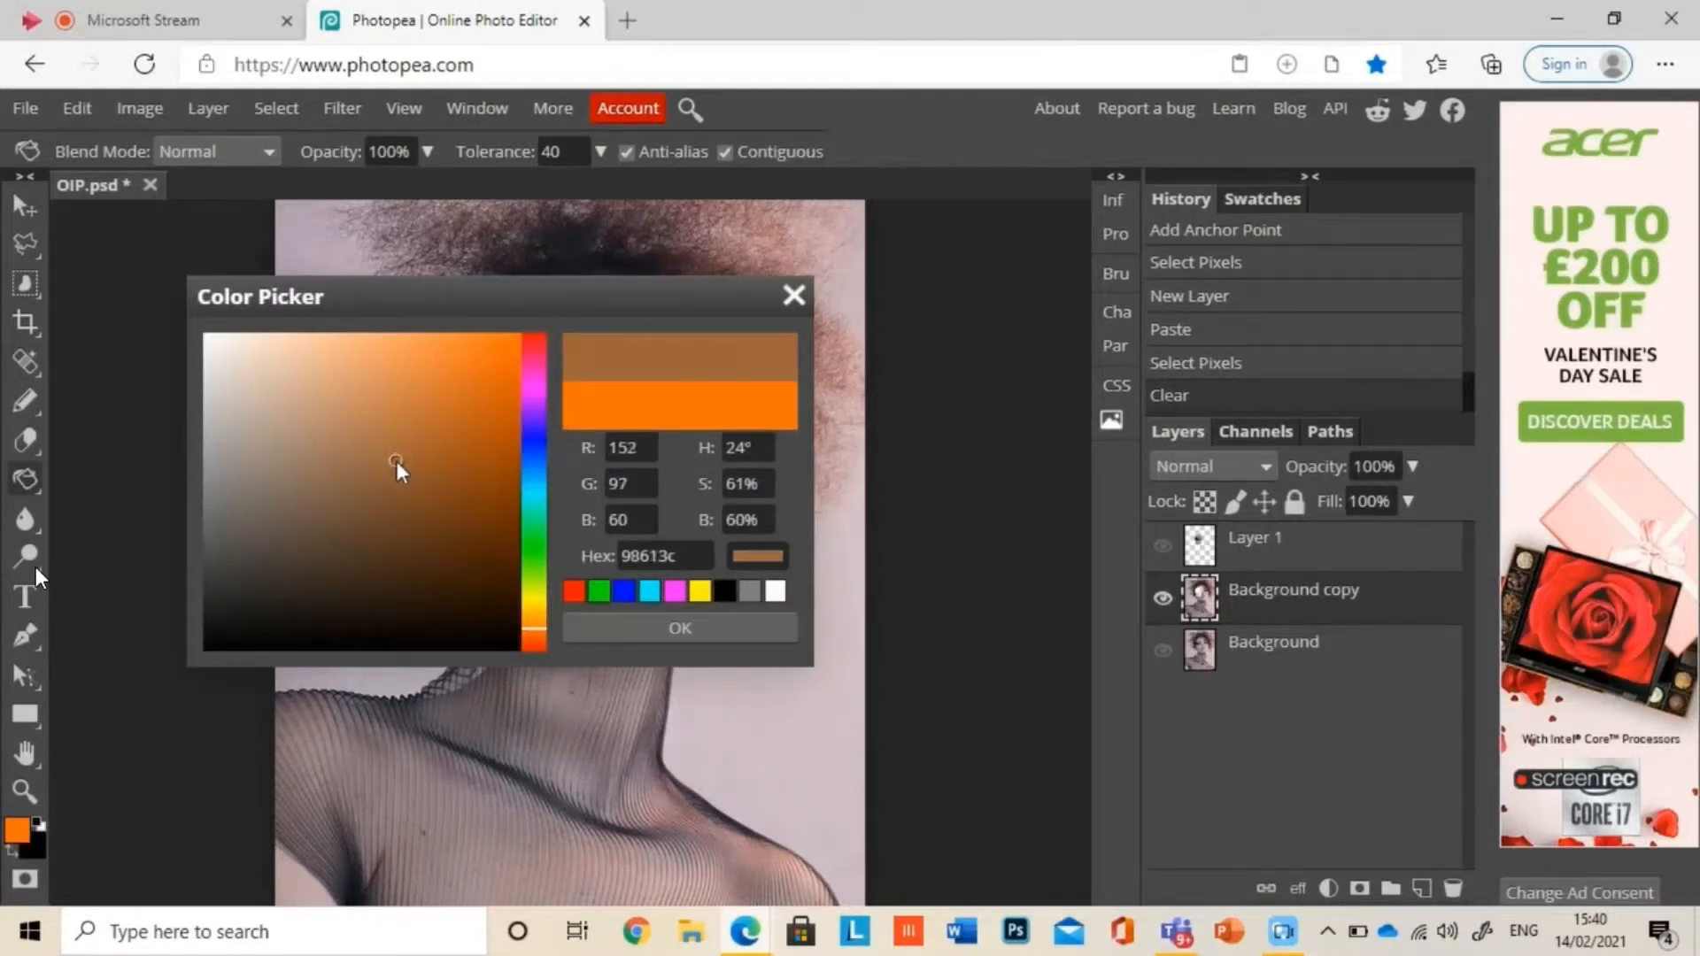
left_click(676, 625)
Step: Fill the face cut-out with the brown on the Background copy layer and enable a Drop Shadow style for that layer
left_click(534, 414)
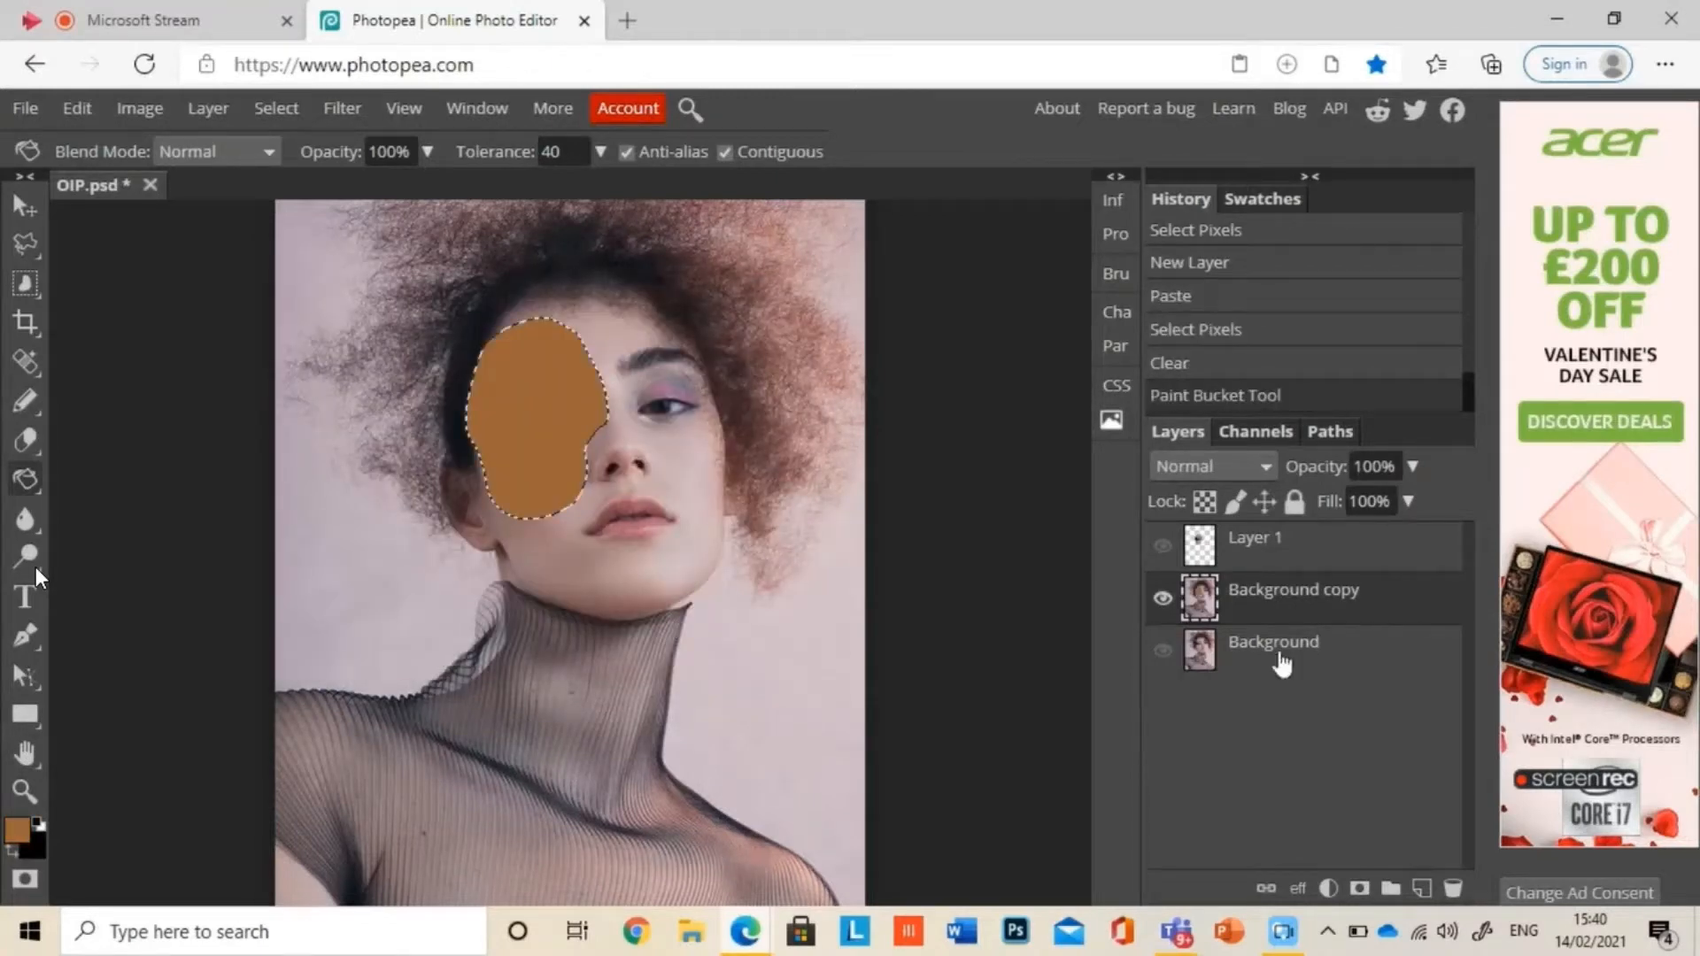
right_click(1286, 605)
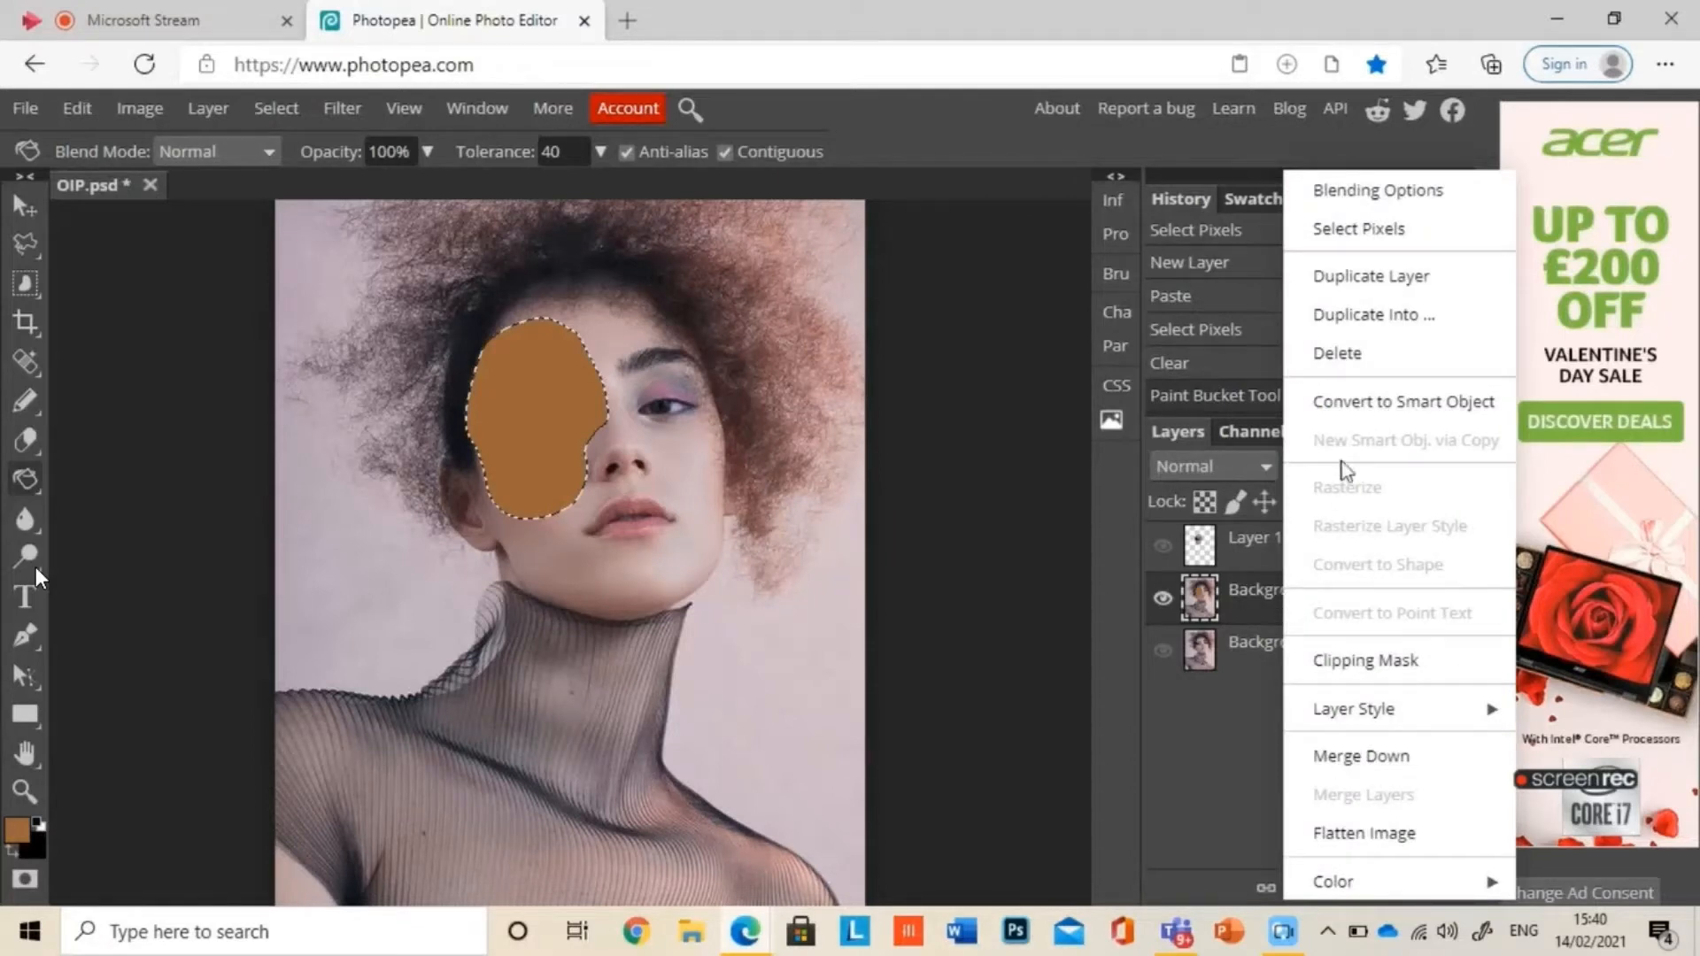
double_click(1250, 617)
double_click(1195, 609)
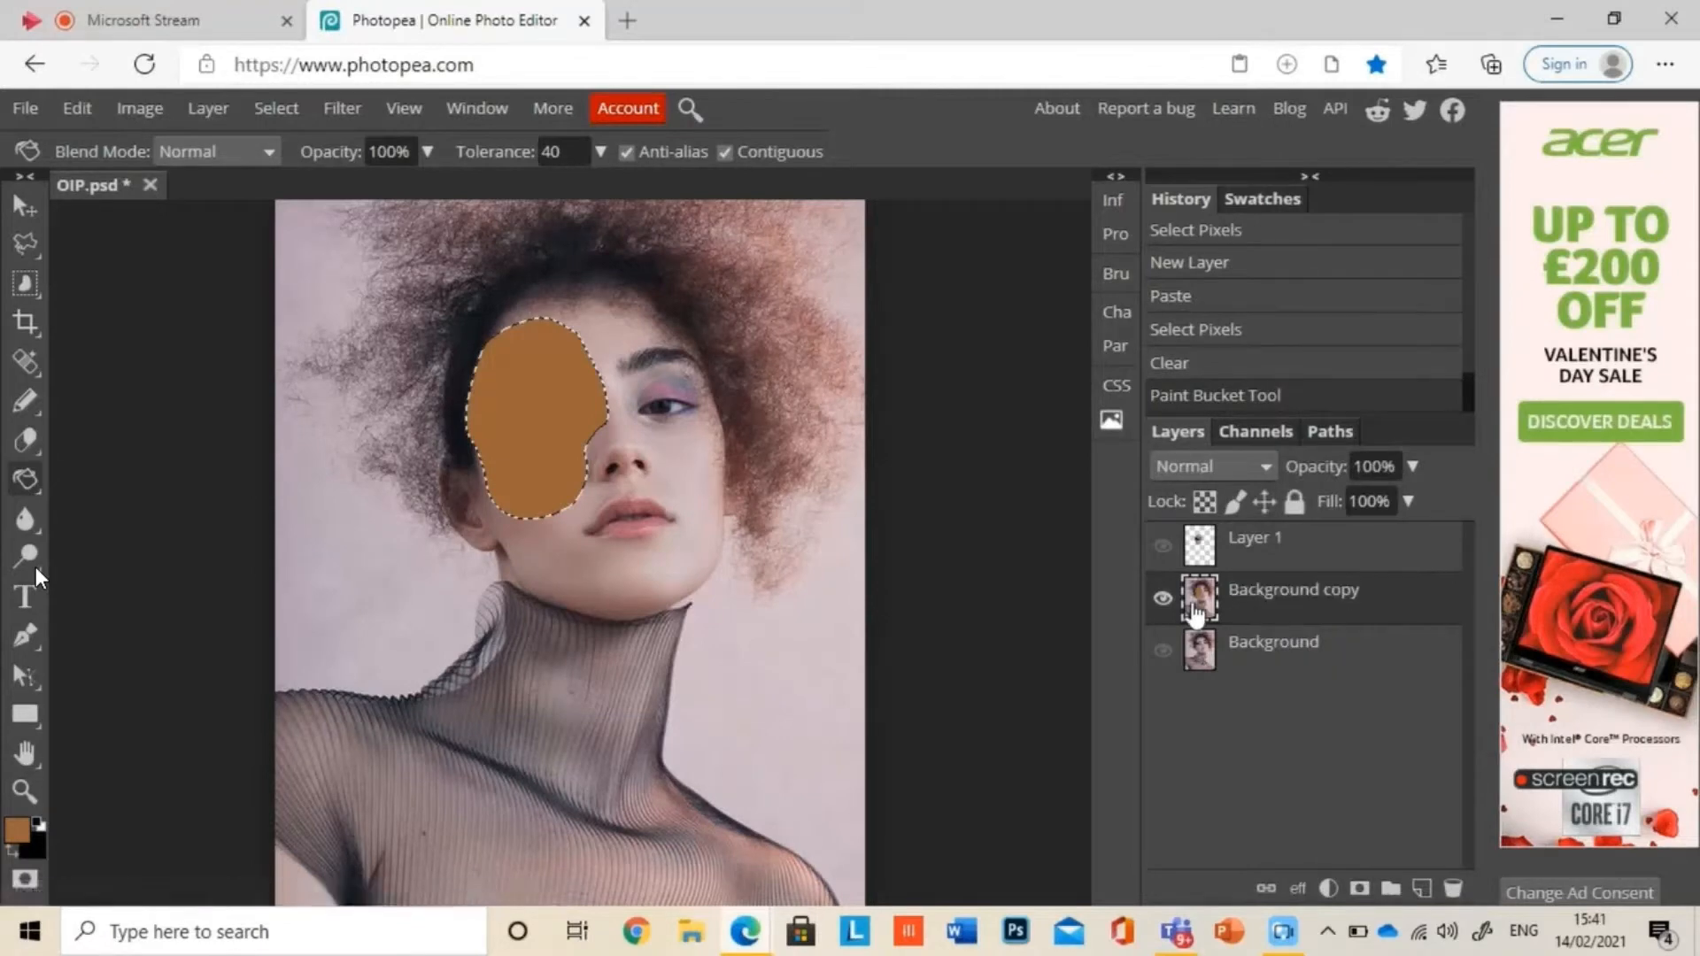
right_click(1196, 611)
left_click(784, 290)
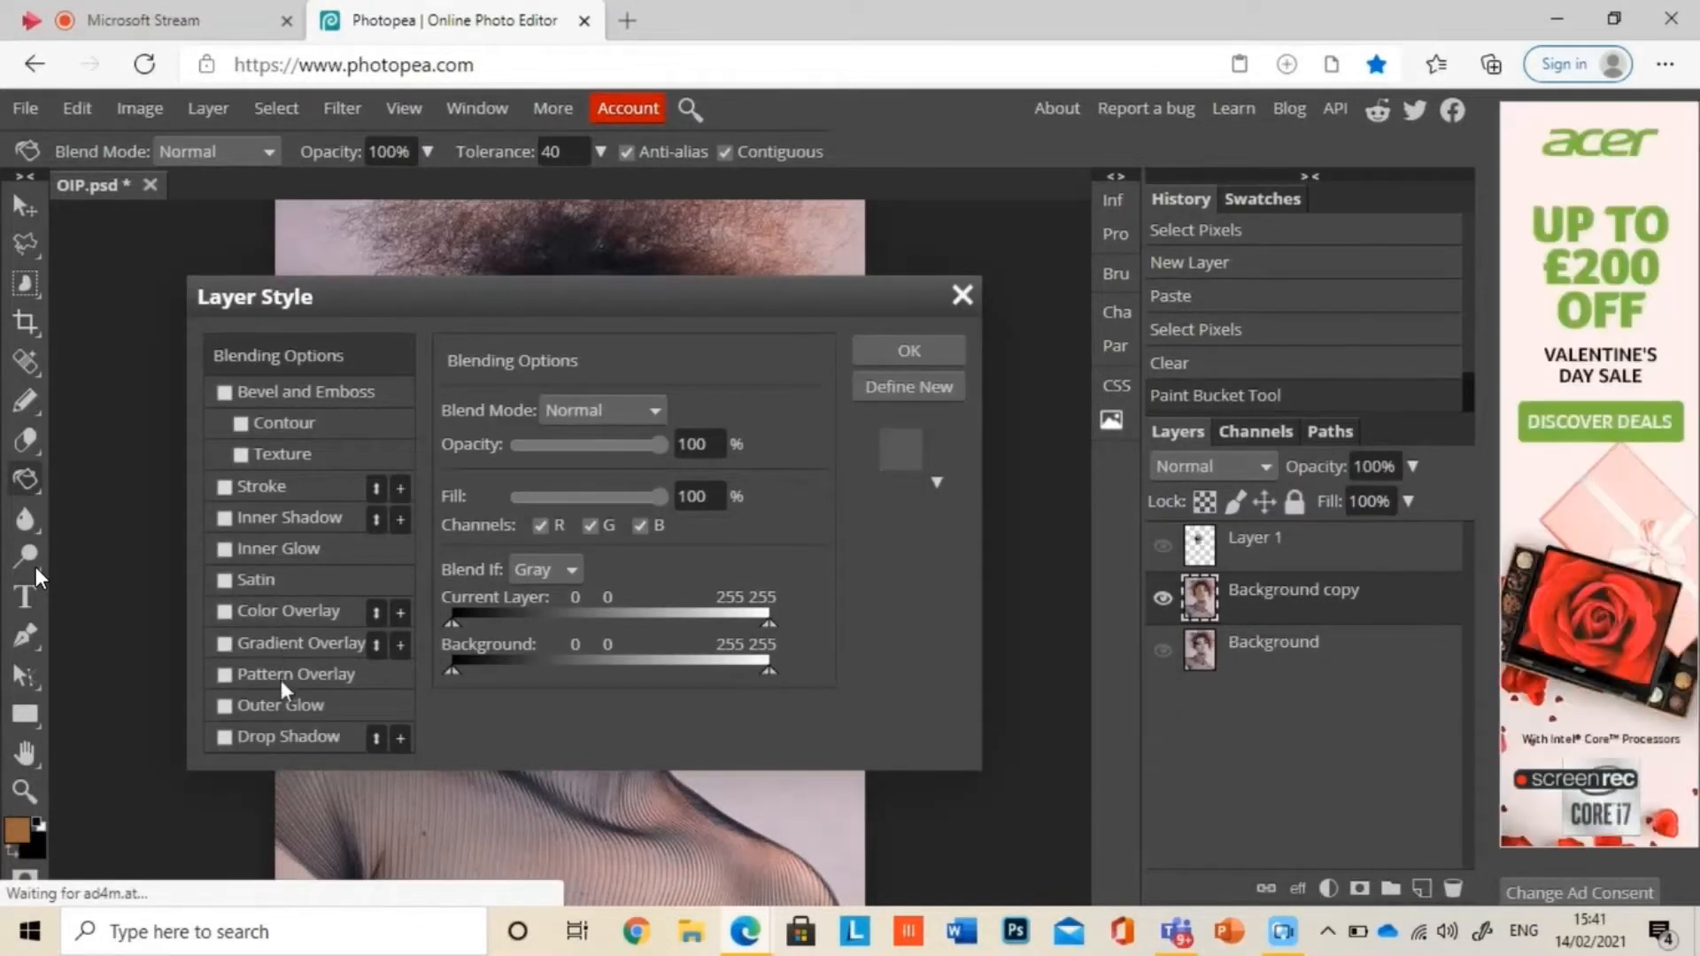
left_click(278, 735)
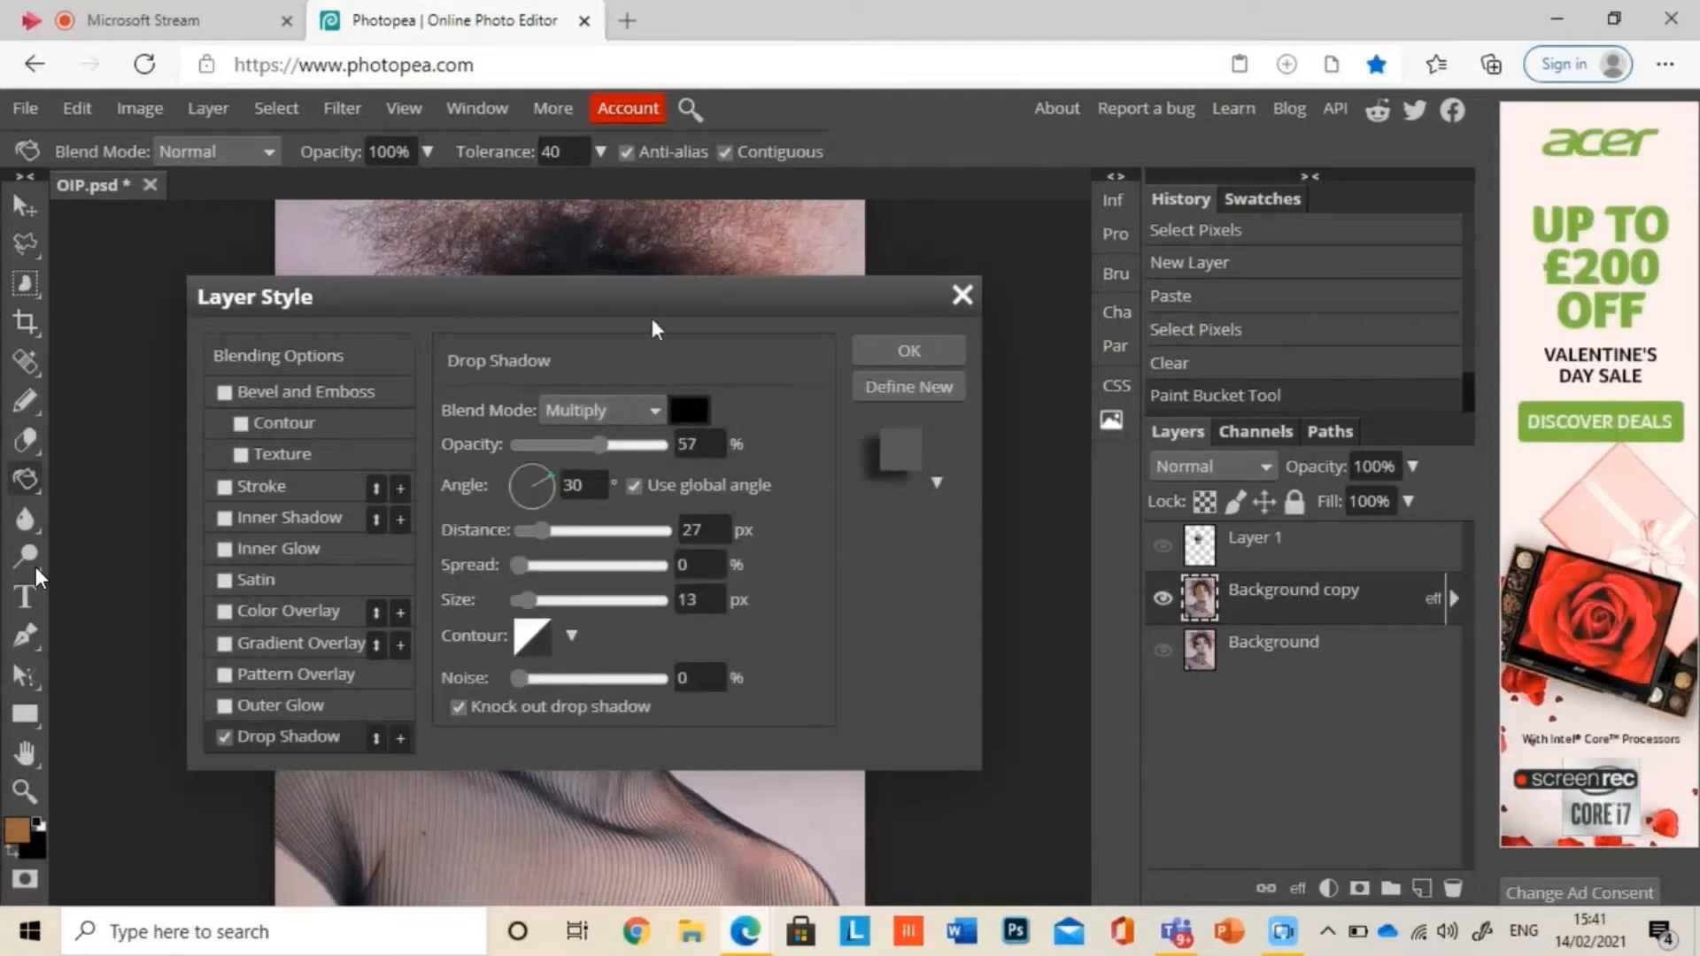
Step: Set the drop shadow's opacity to 100%, increase its distance, and apply the layer style
left_click_drag(649, 296, 1132, 305)
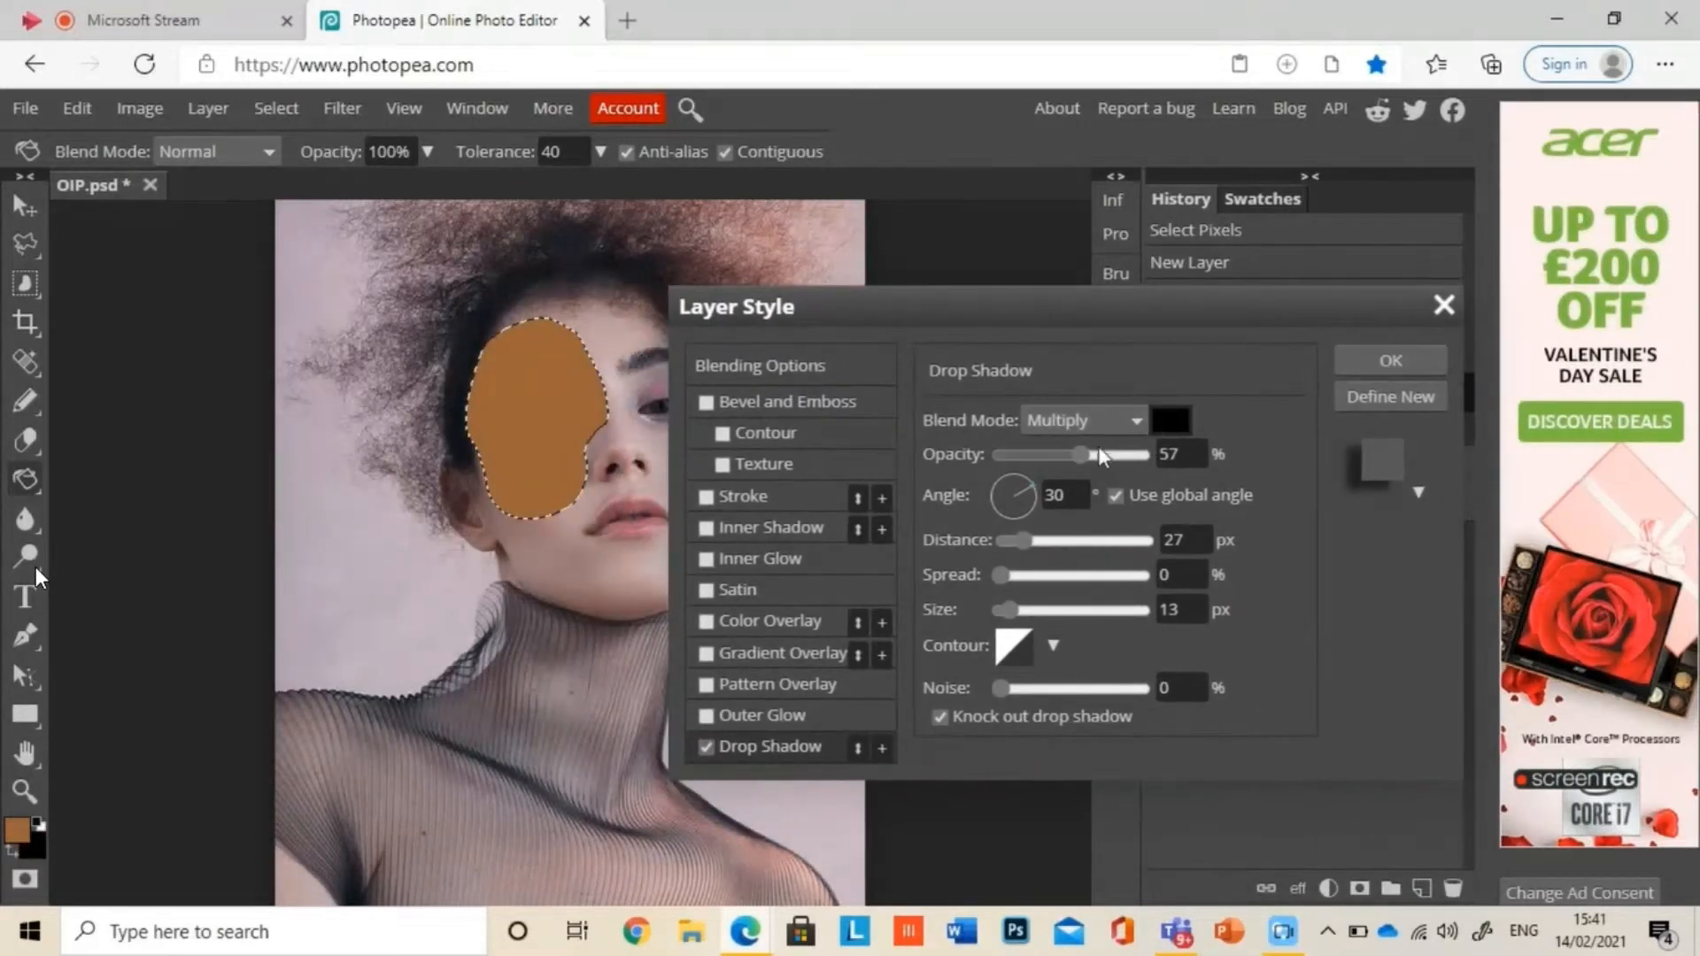
left_click_drag(1098, 453, 1167, 454)
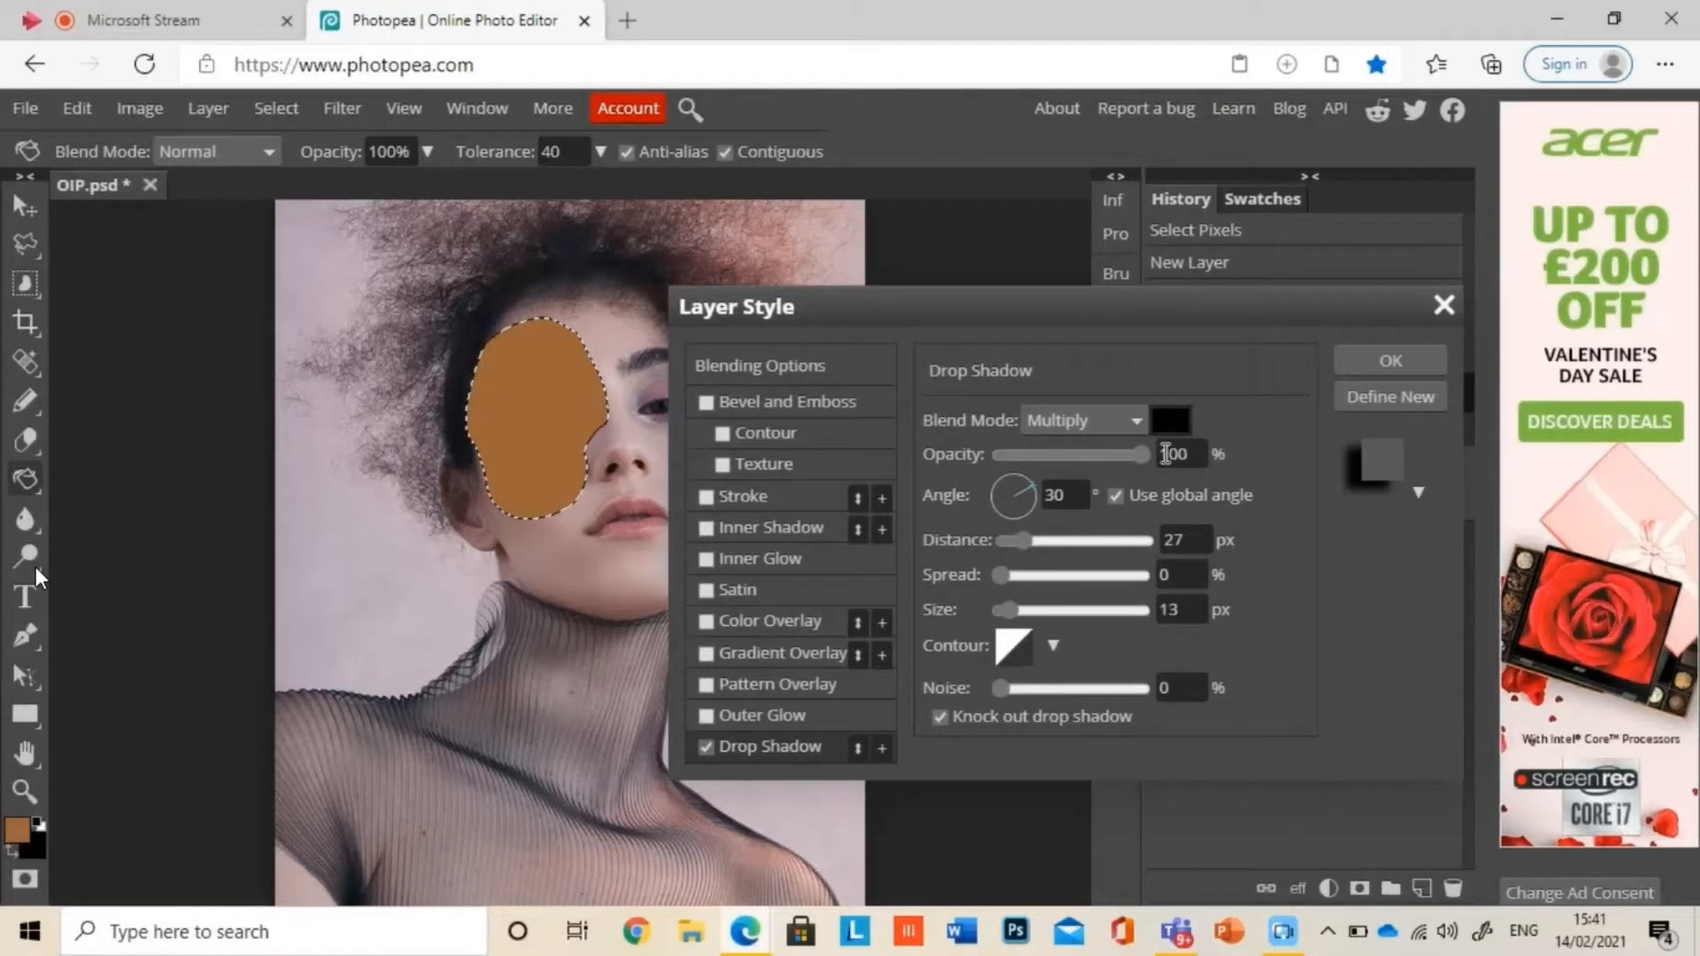
left_click_drag(1023, 541, 1068, 542)
mouse_move(529, 456)
left_mouse_down()
mouse_move(516, 385)
mouse_move(518, 451)
left_mouse_up()
left_click_drag(1277, 306, 1169, 239)
left_click_drag(904, 554, 990, 555)
left_click(1310, 425)
left_click(1280, 303)
Step: Revert to the Clear history state to undo the brown fill and layer style, keeping Layer 1 hidden
left_click(1177, 330)
left_click(1163, 545)
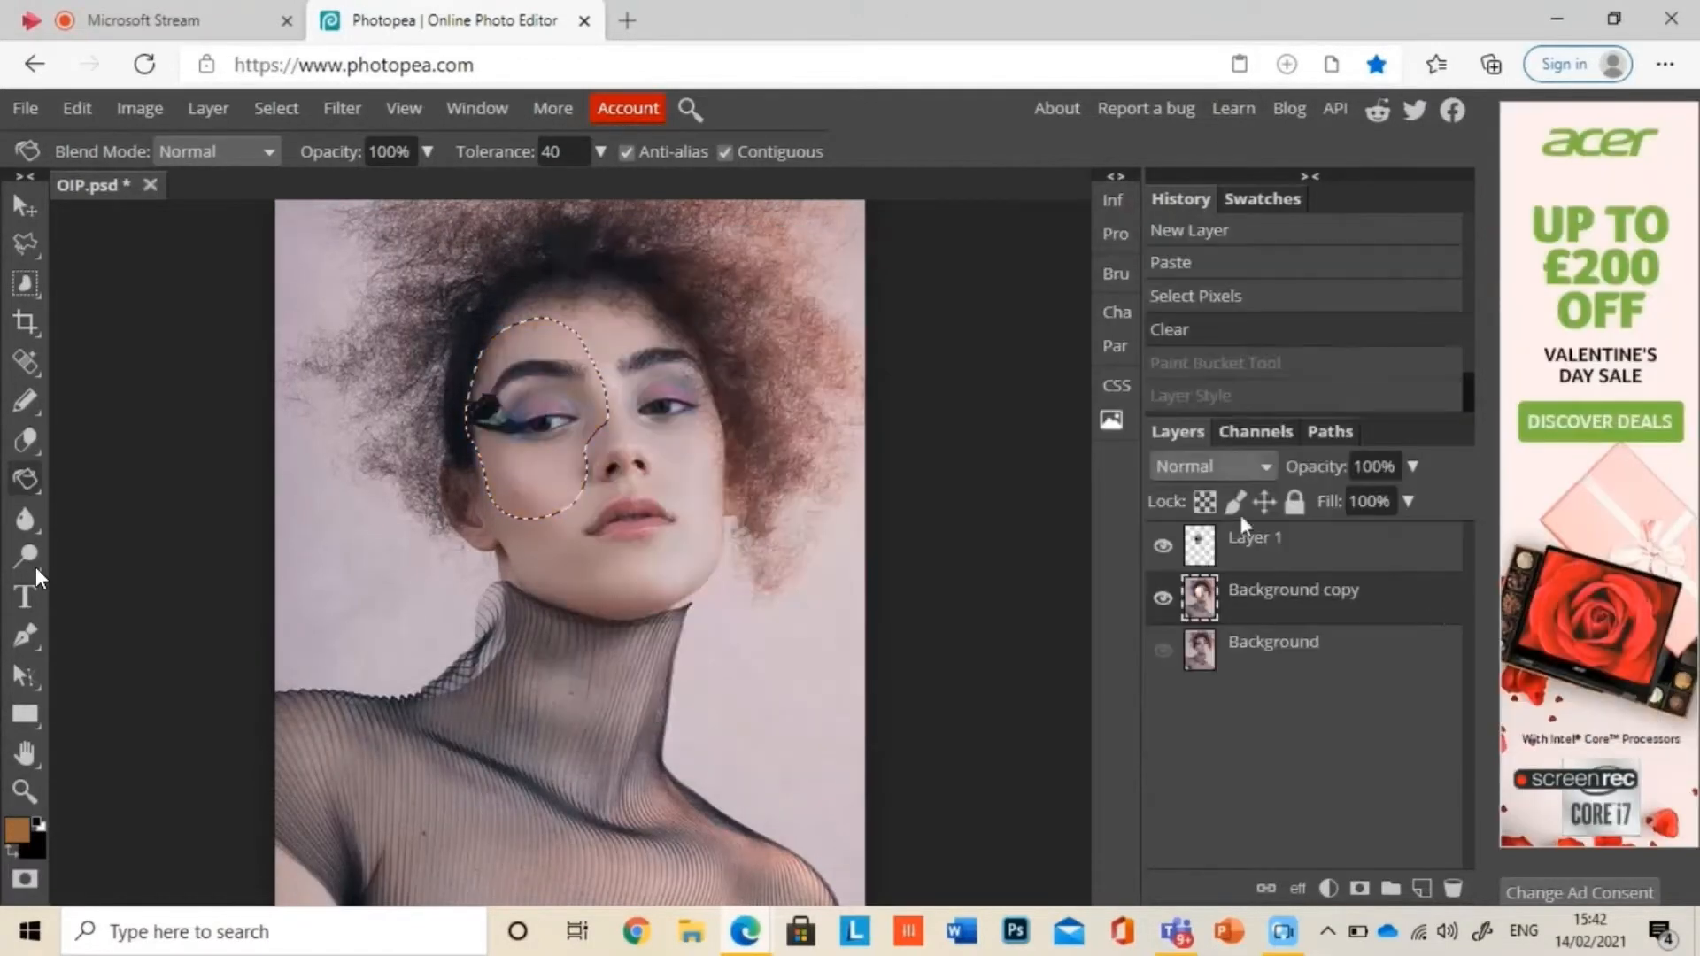
left_click(1162, 546)
Step: Add a new layer above Background copy and fill the face cut-out on it with brown 98613c using the Paint Bucket
left_click(1422, 888)
right_click(34, 476)
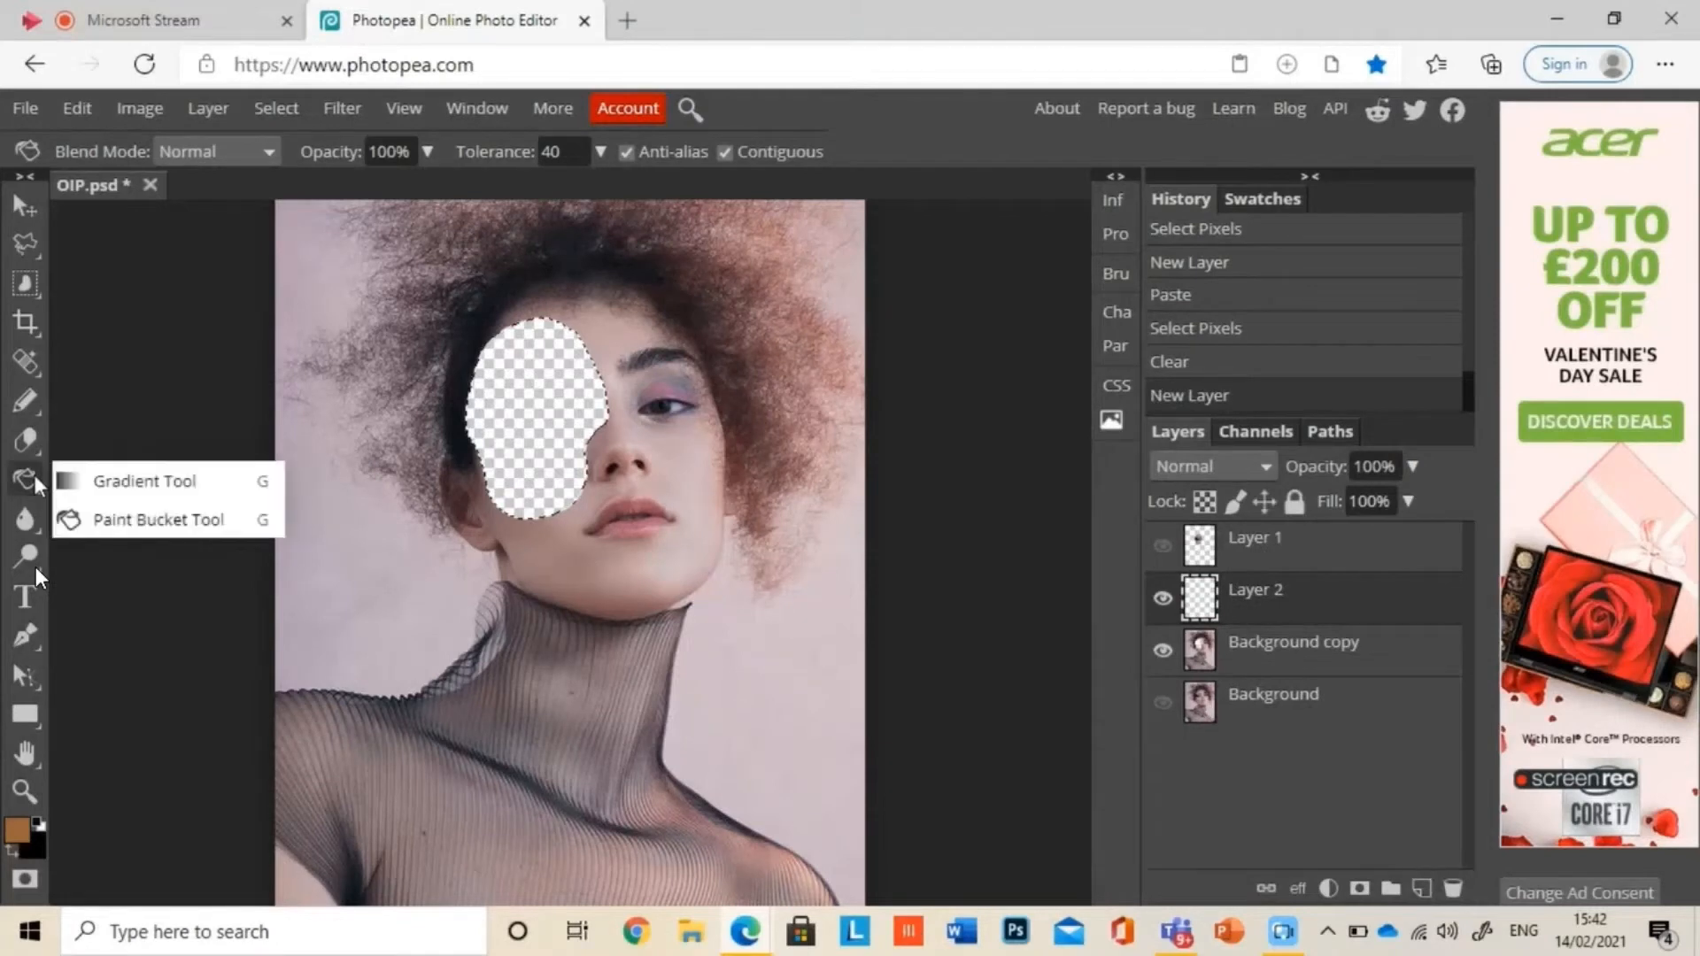
left_click(141, 519)
left_click(15, 832)
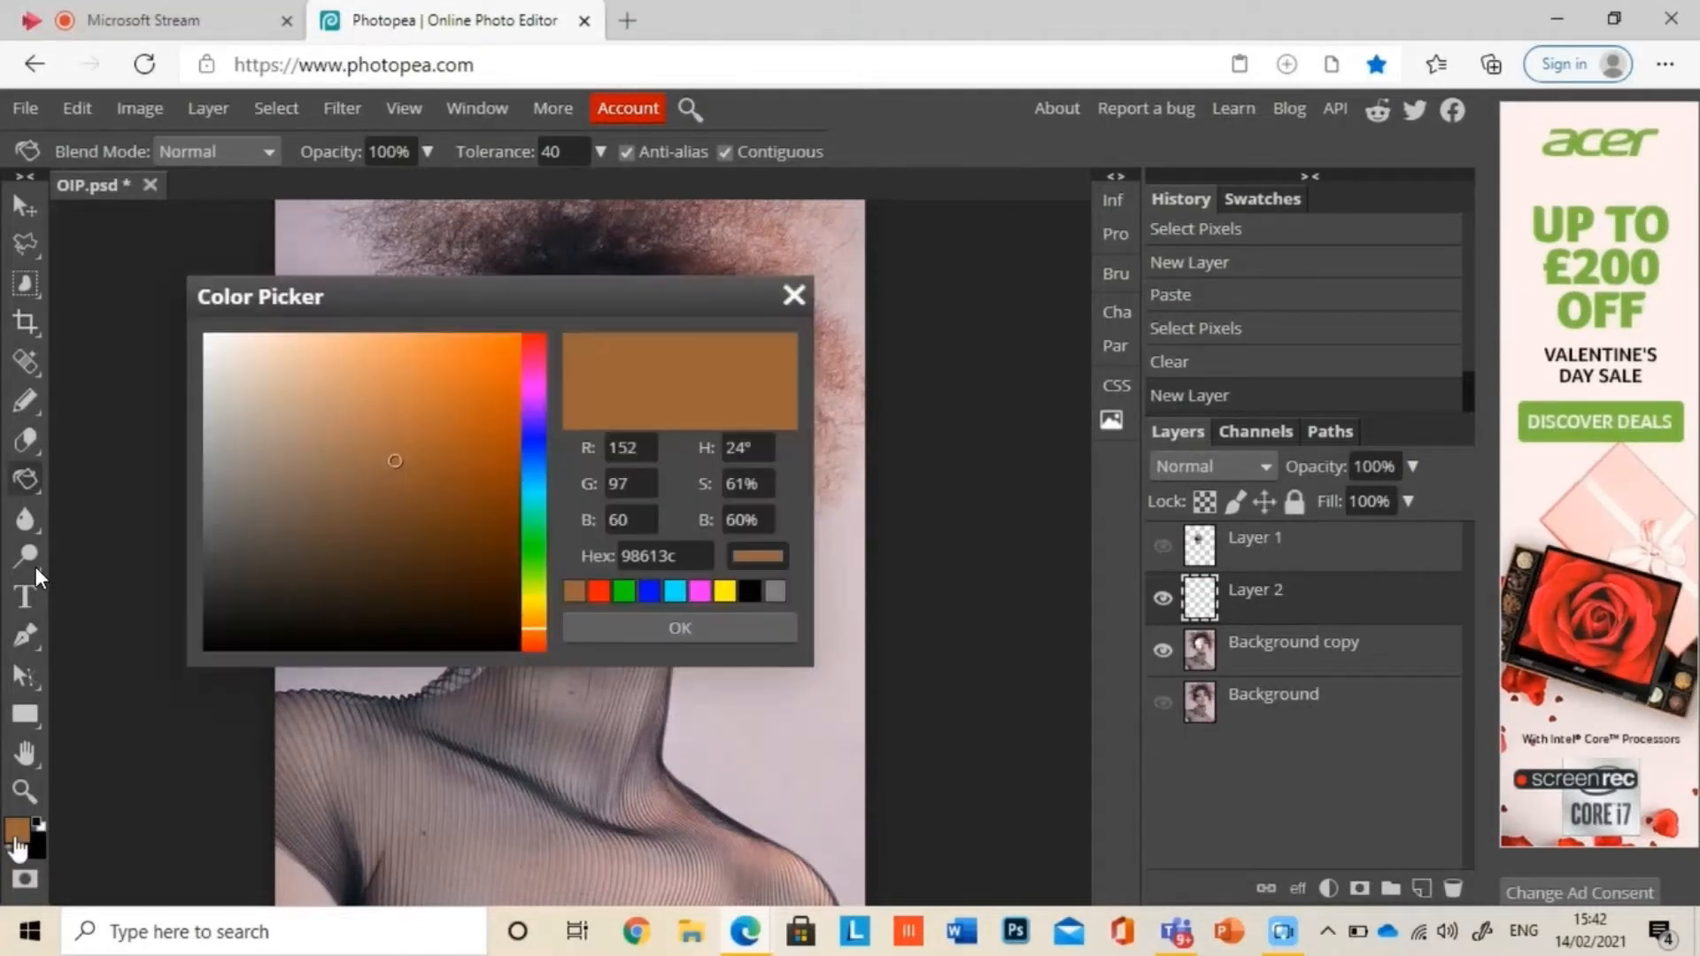
left_click(666, 612)
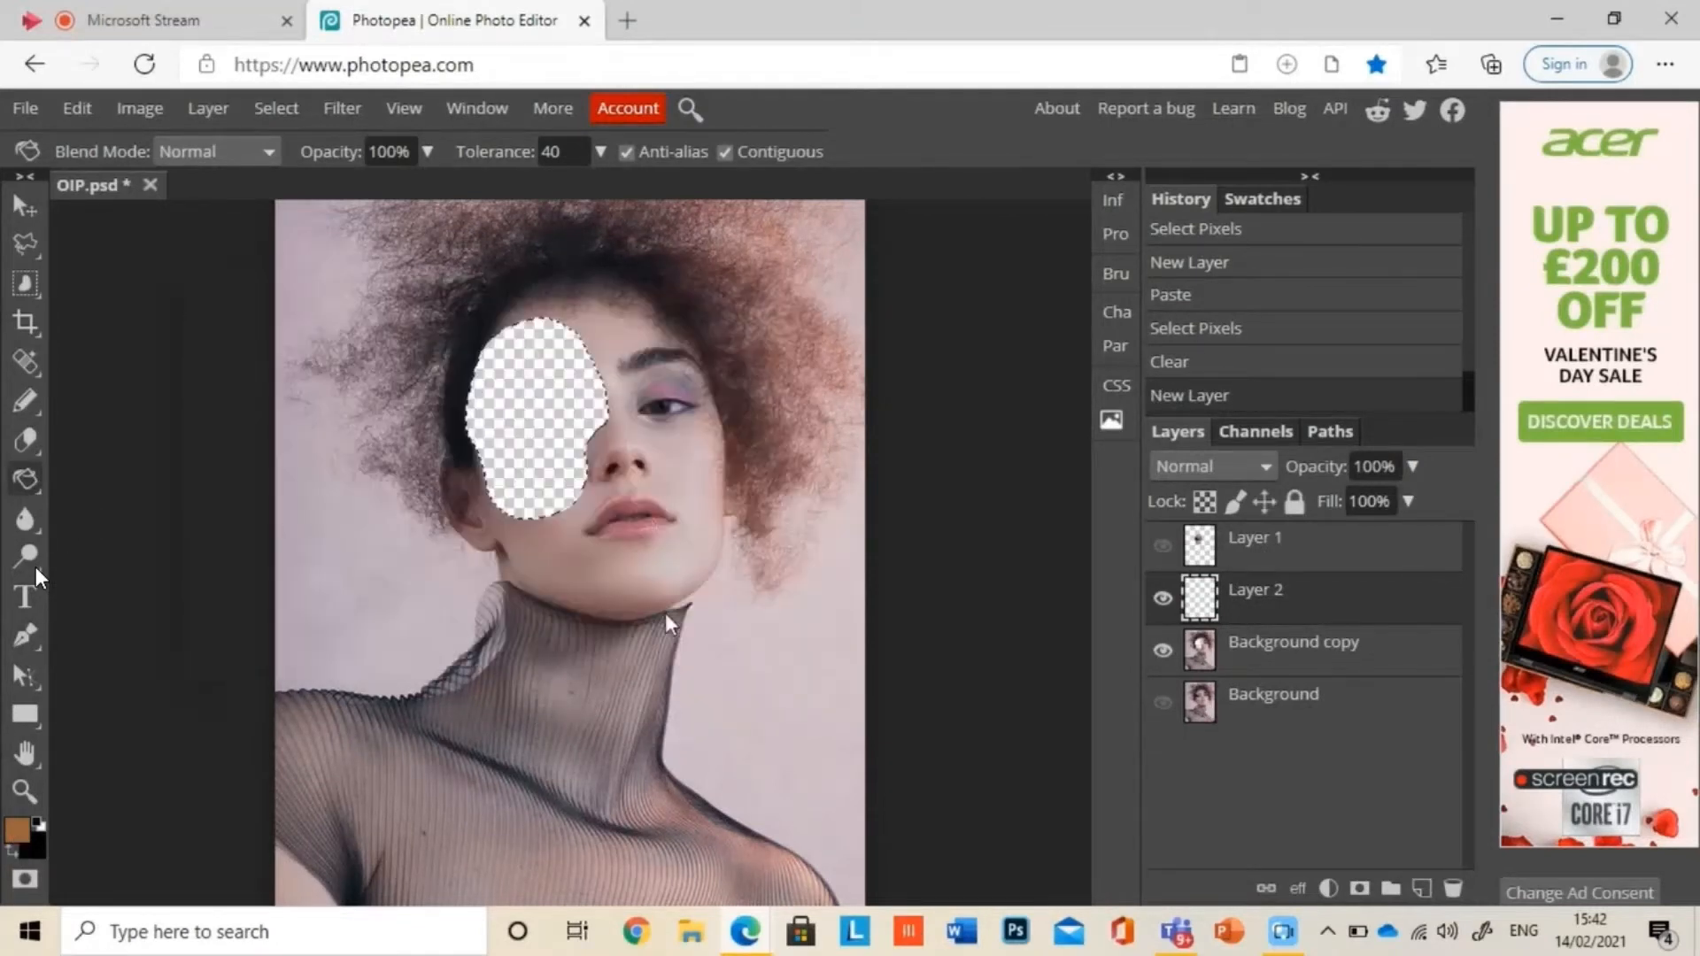
left_click(524, 420)
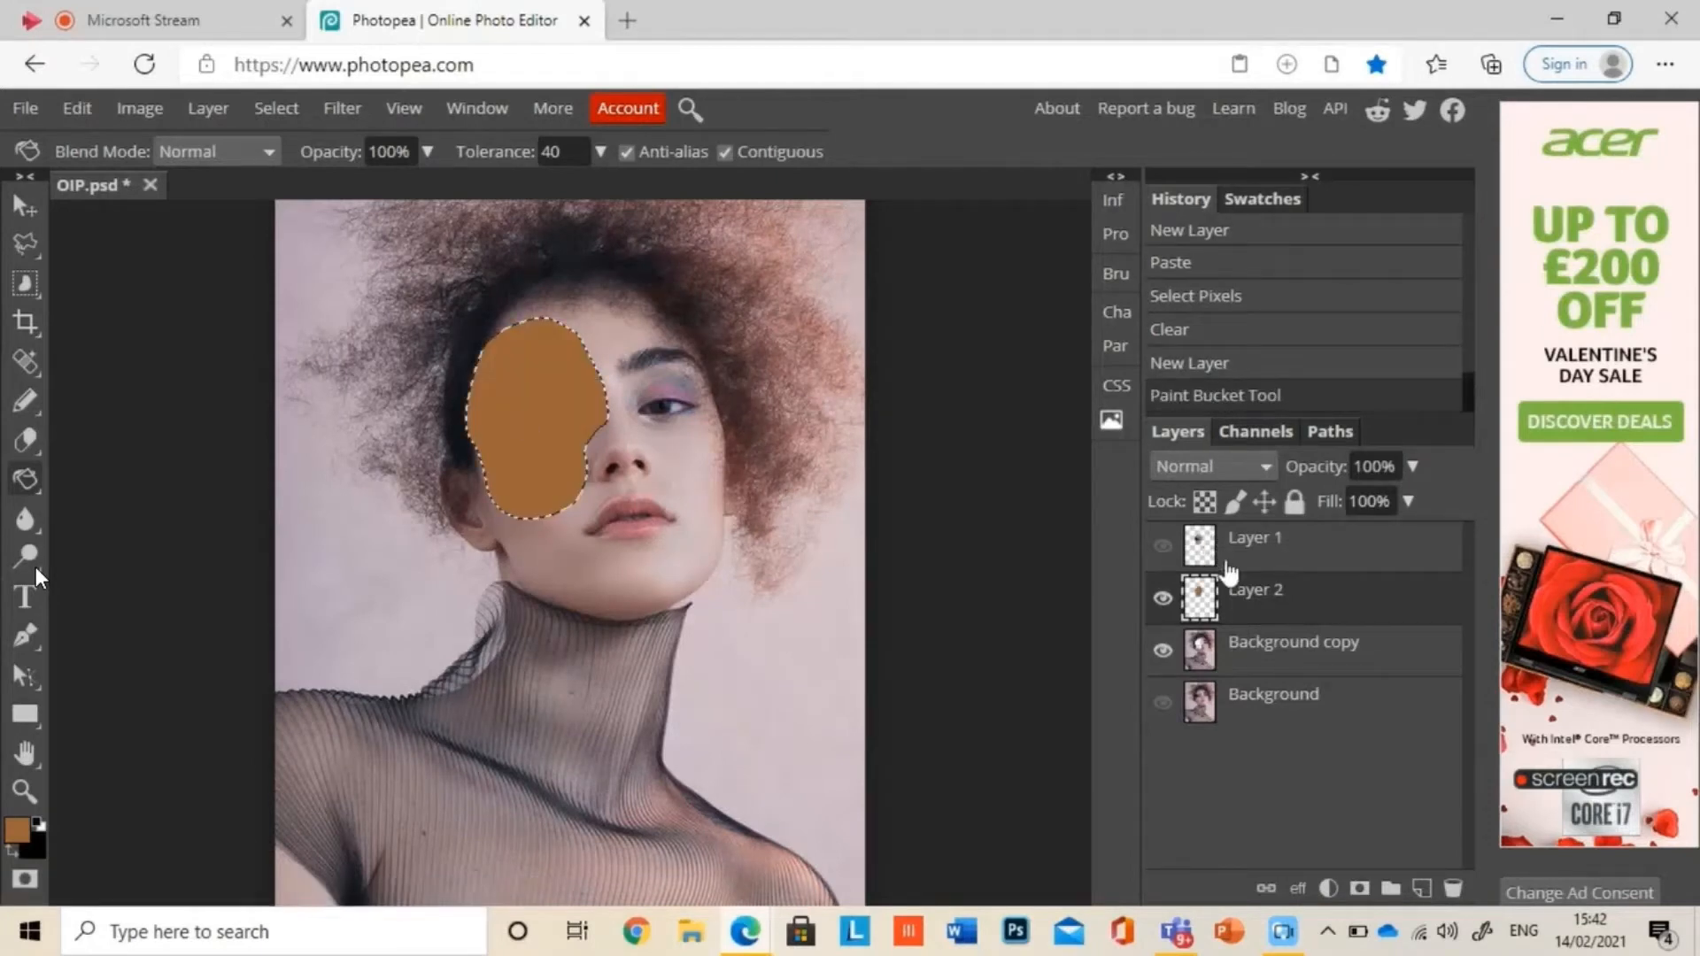
Step: Enable a Drop Shadow on the brown layer with opacity 100%, distance 8 px, spread 10% and size 0 px
double_click(1254, 590)
double_click(1206, 602)
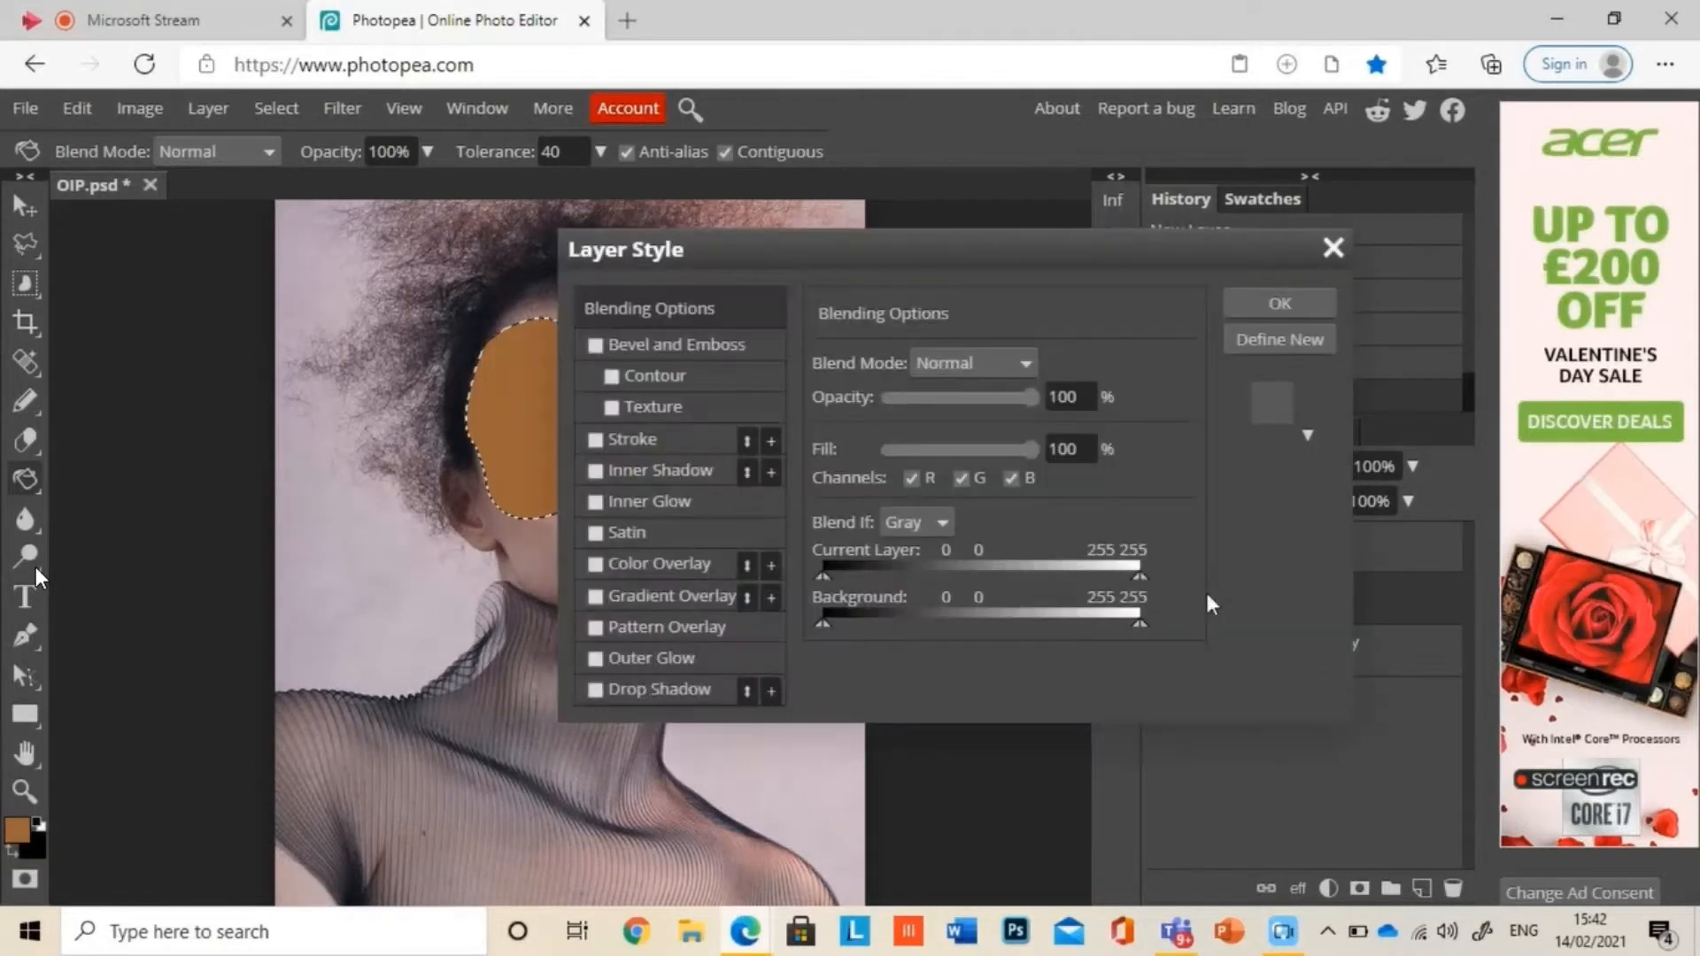
left_click(708, 684)
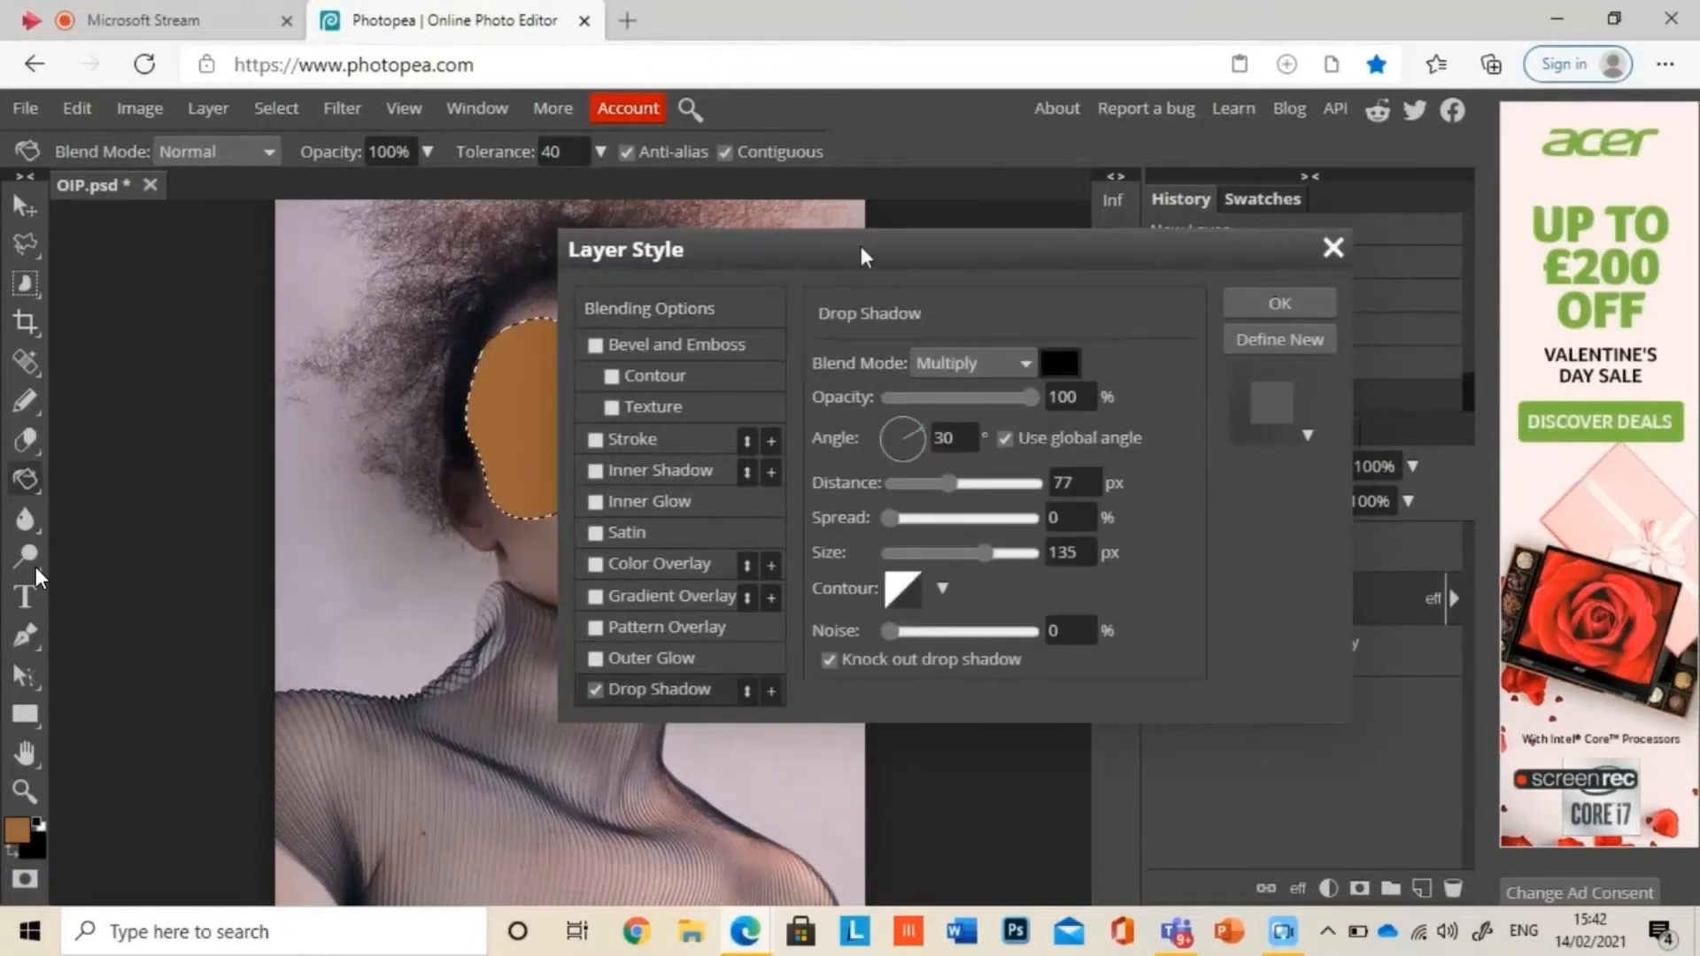
left_click_drag(858, 241, 1087, 209)
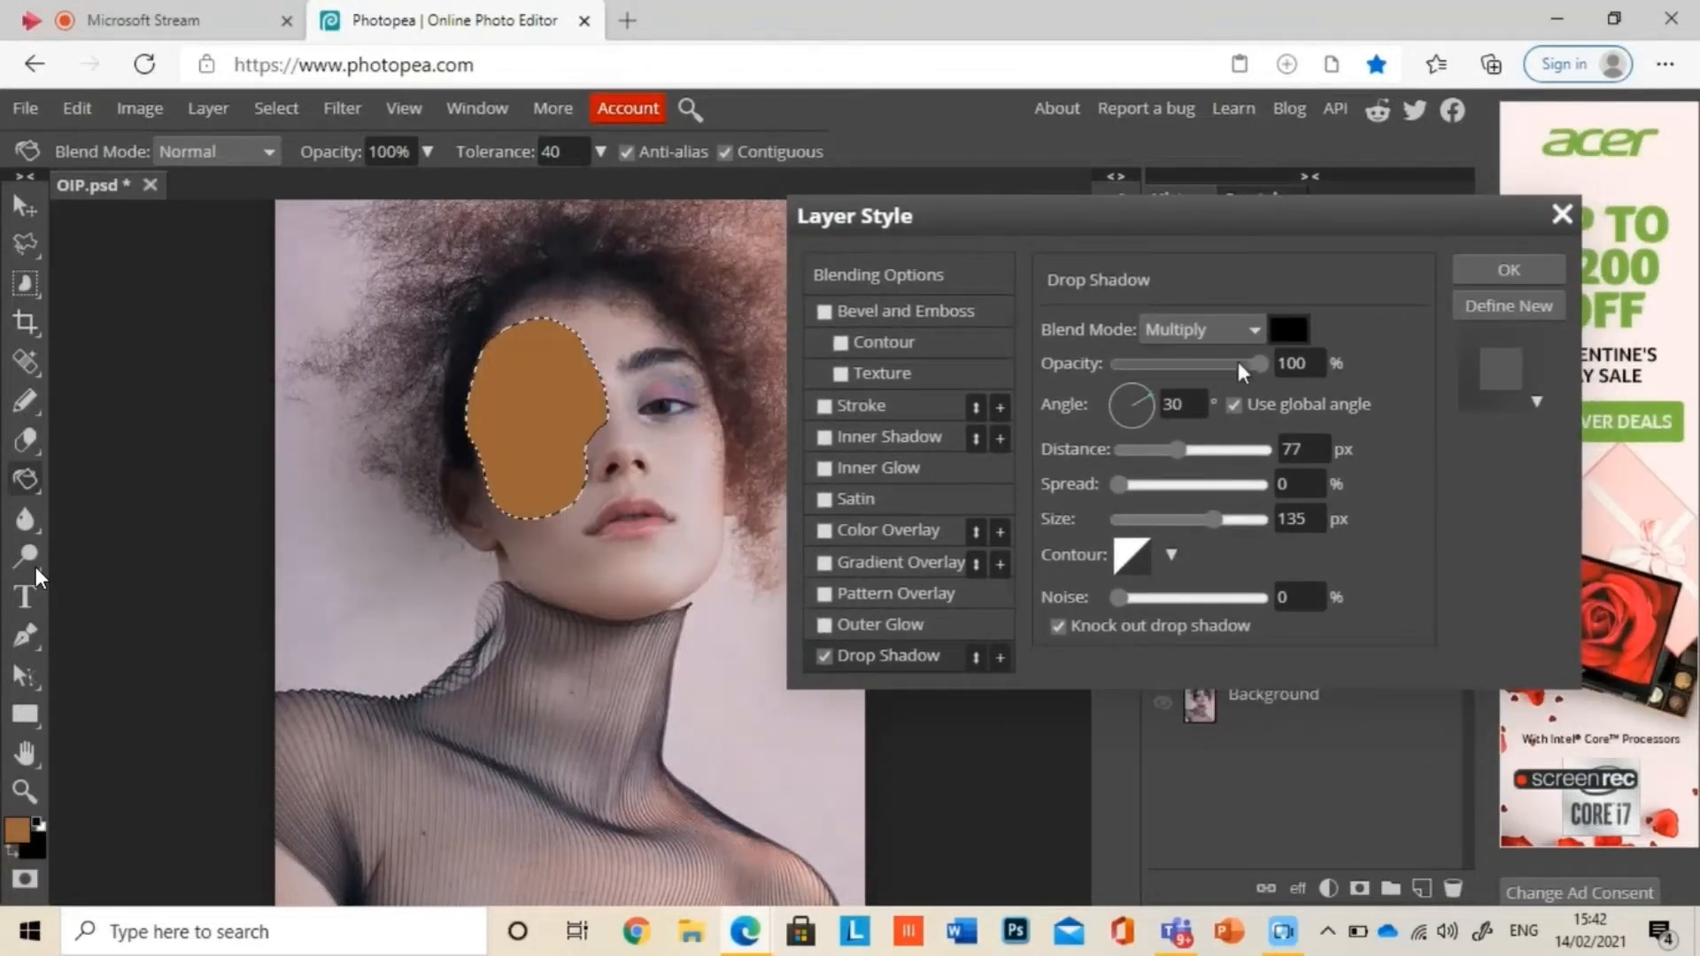
left_click_drag(1251, 364, 1335, 330)
left_click_drag(1174, 454, 1133, 485)
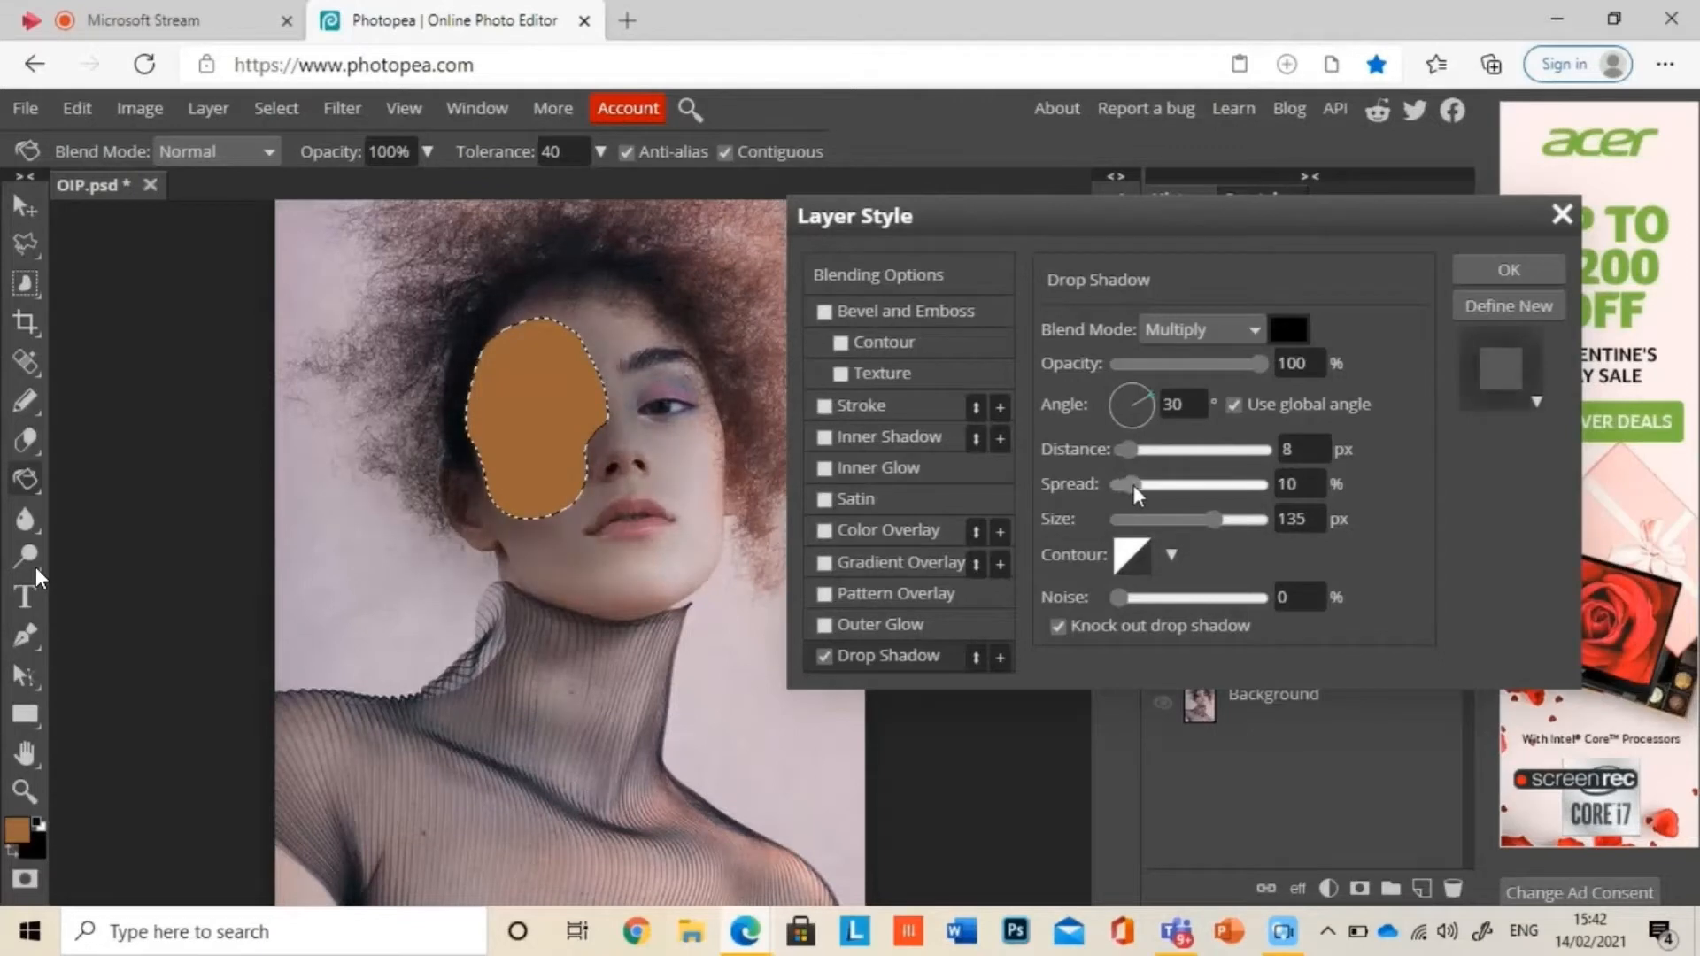
left_click_drag(1121, 587, 1061, 602)
left_click_drag(1213, 518, 979, 523)
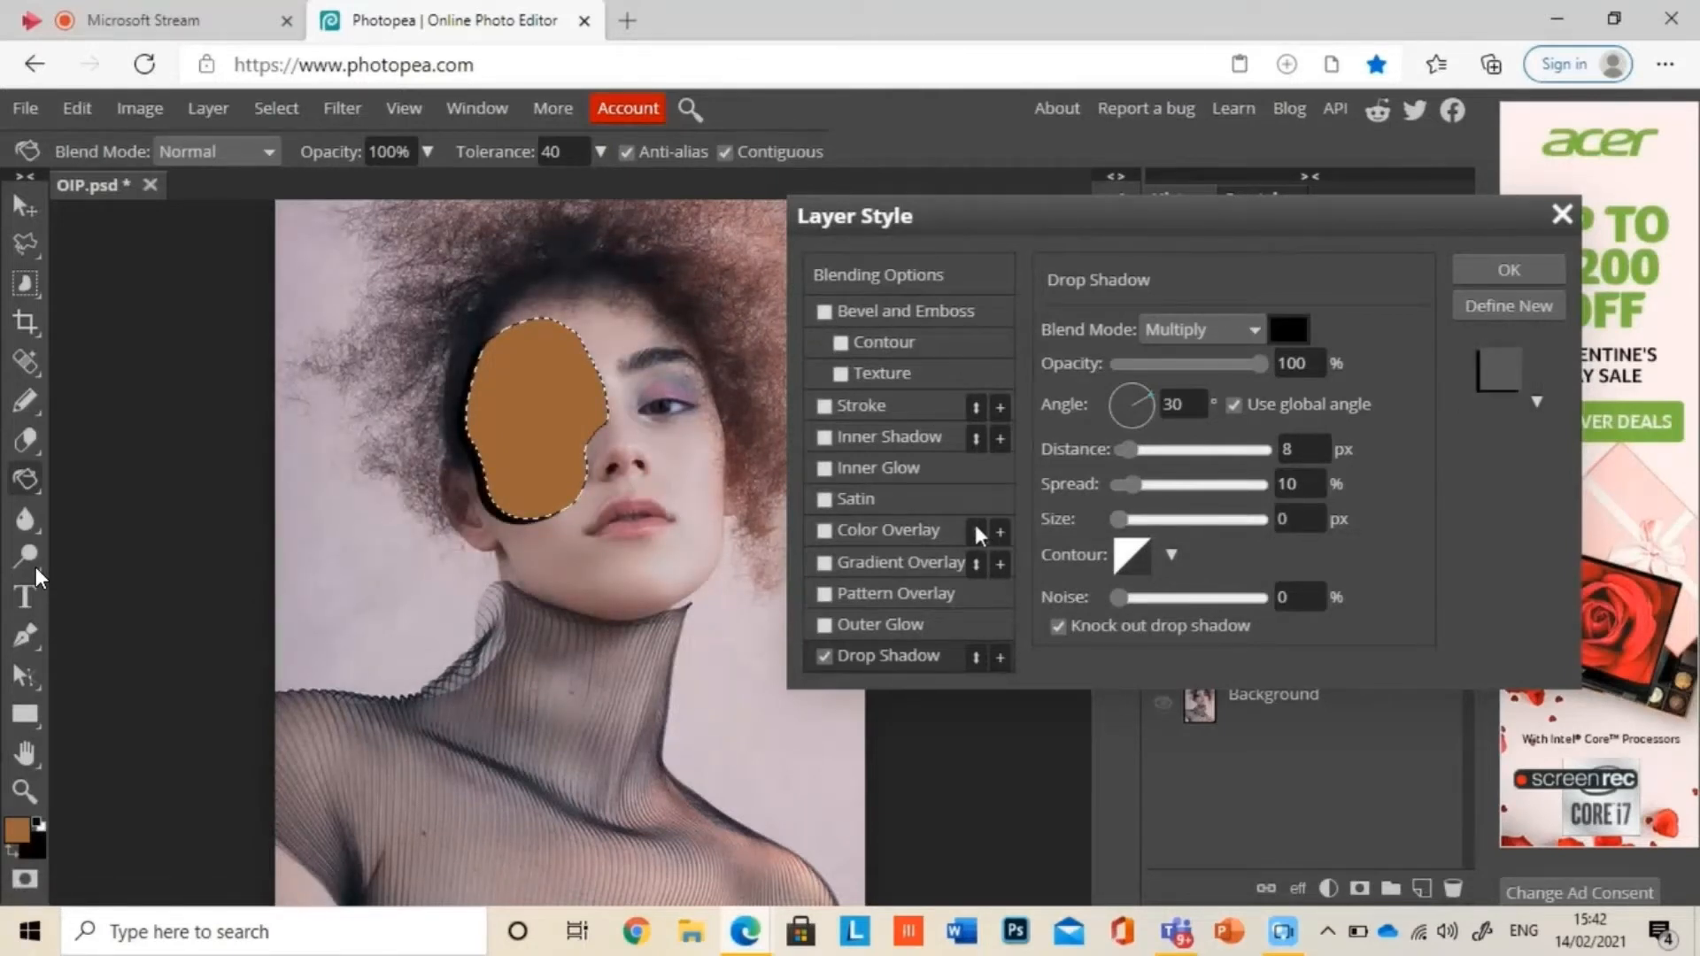
Step: Set the shadow colour to dark brown 653311, its angle to 149° and distance to 6 px, apply the style and clear the selection
left_click(1170, 554)
left_click(1239, 555)
left_click(1288, 329)
left_click(760, 779)
left_click(705, 683)
left_click(836, 818)
left_click_drag(504, 519, 518, 515)
left_click(1508, 269)
key("ctrl+d")
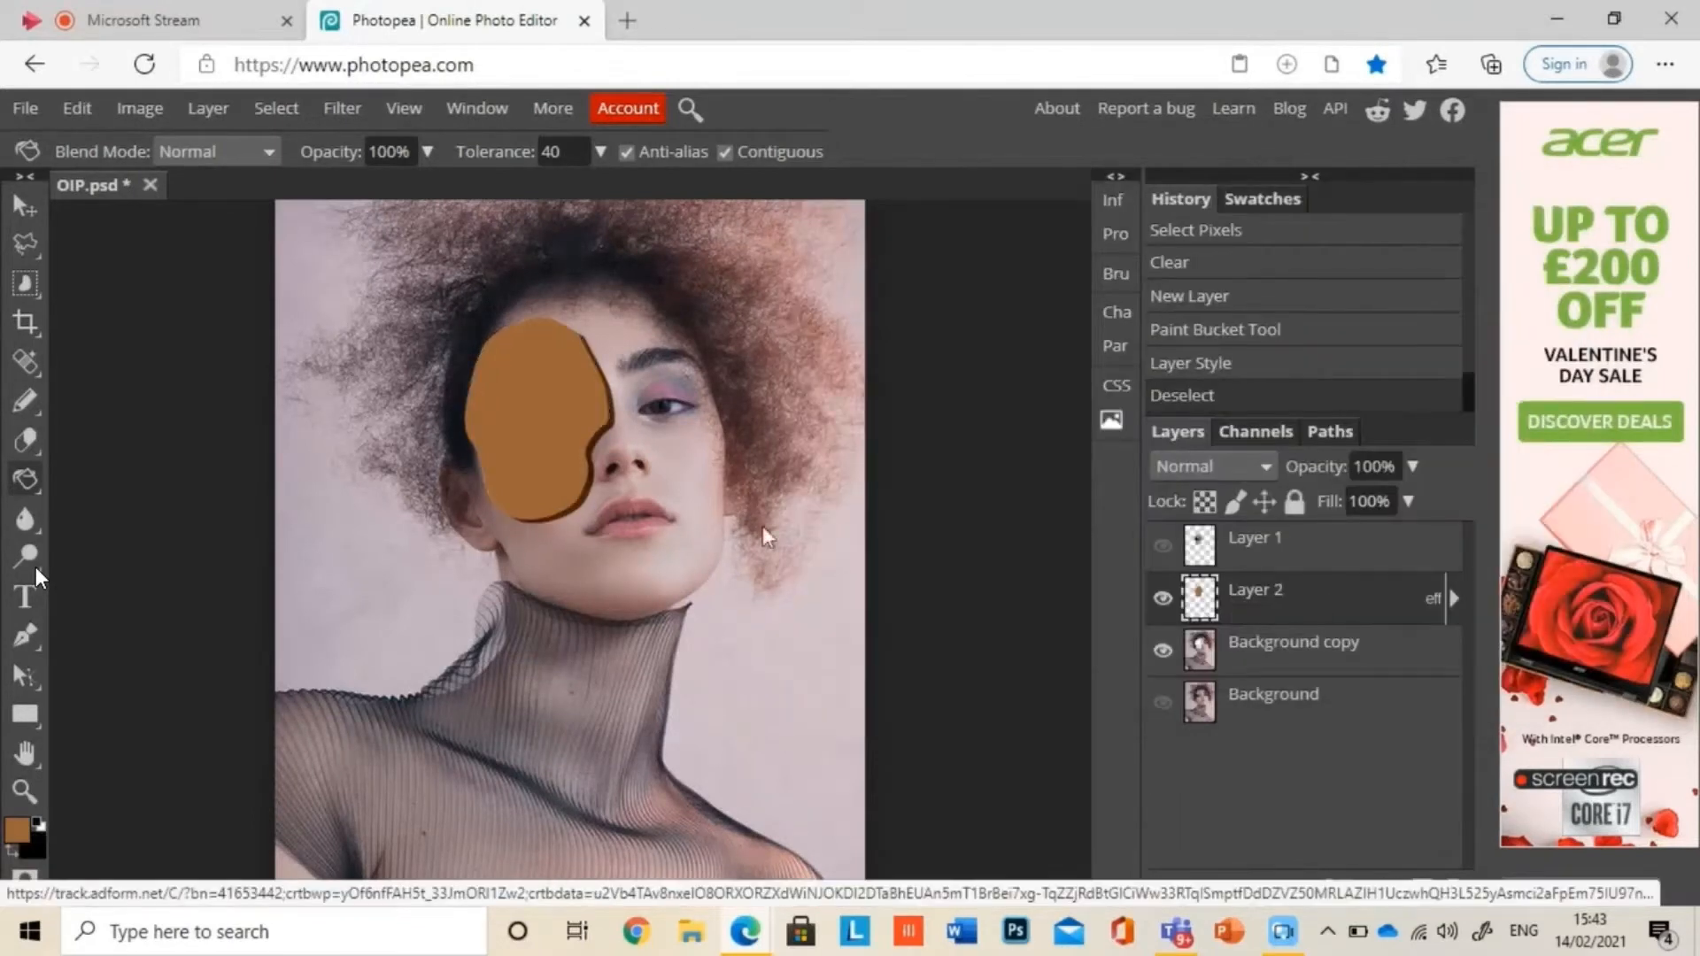
Step: Recolour the brown layer's drop shadow to 98613c and apply the layer style
left_click(1454, 600)
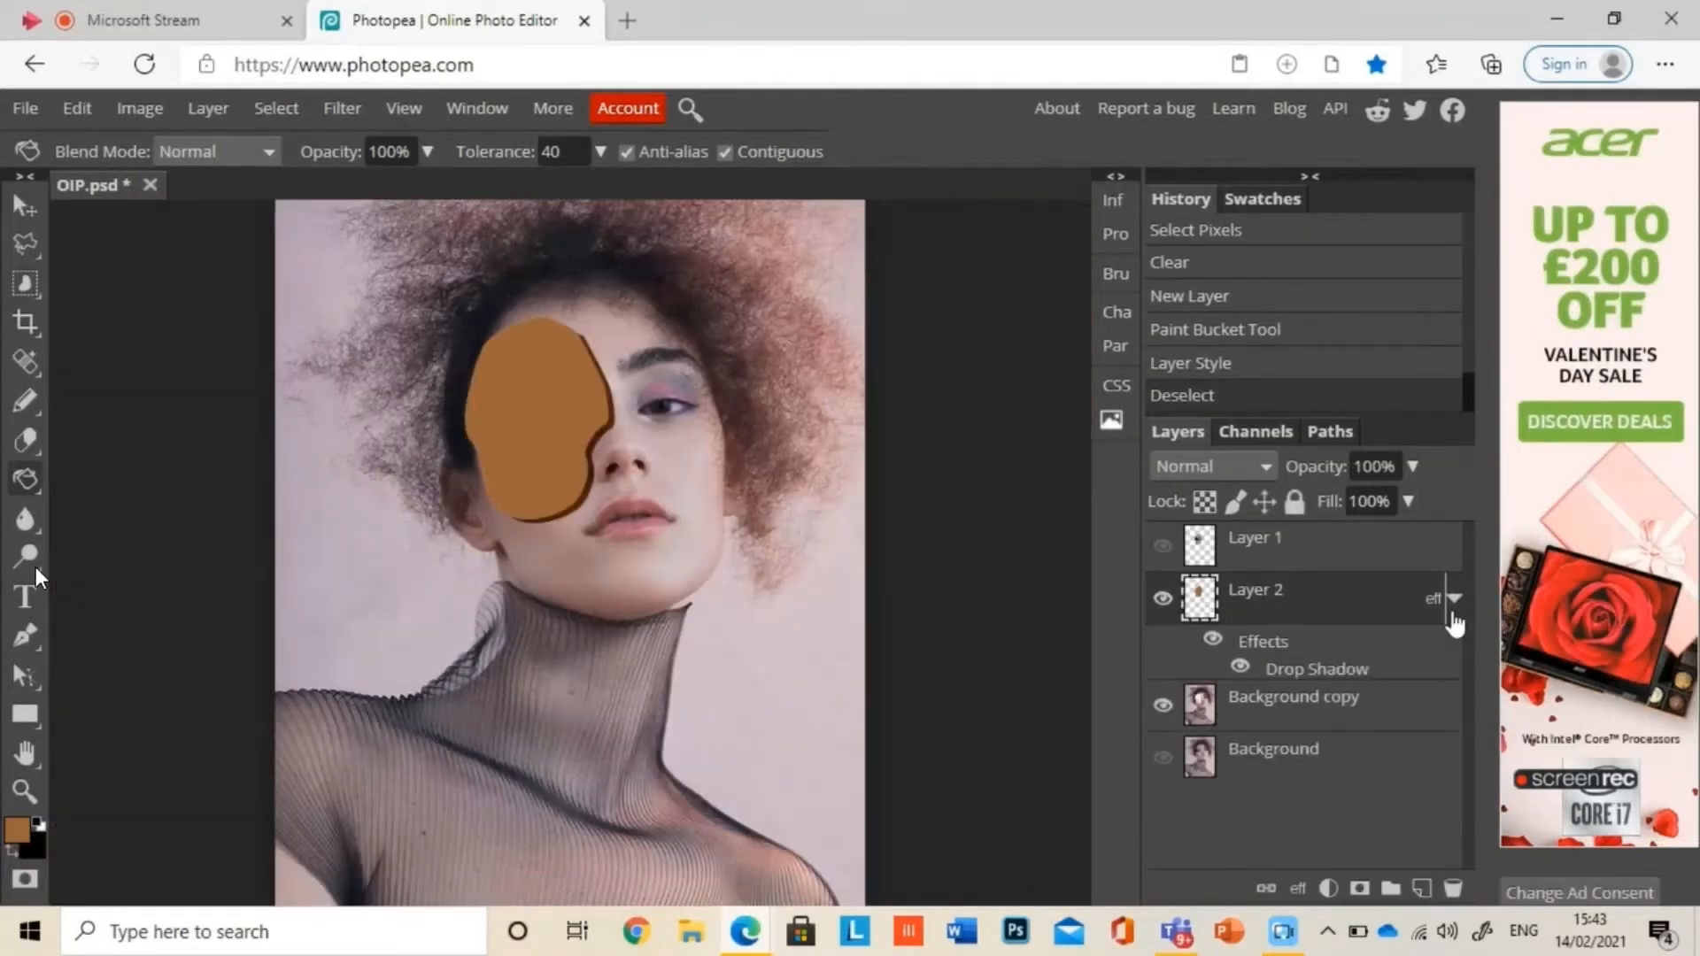
double_click(1325, 667)
left_click(1289, 332)
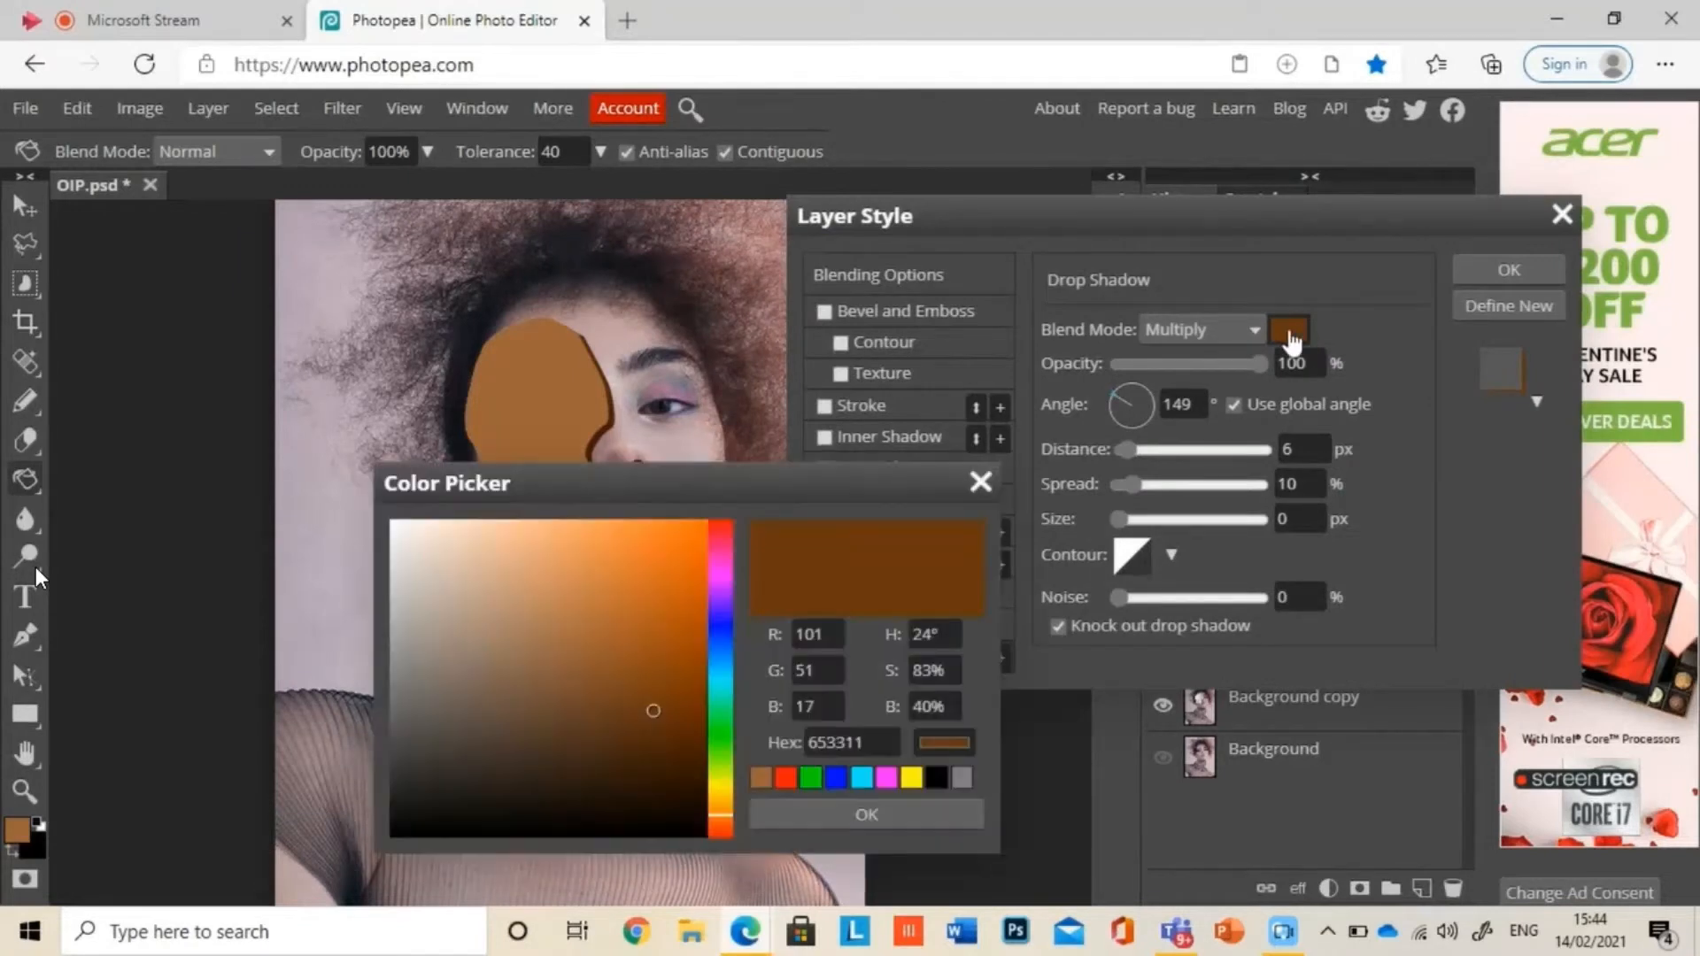
left_click(761, 778)
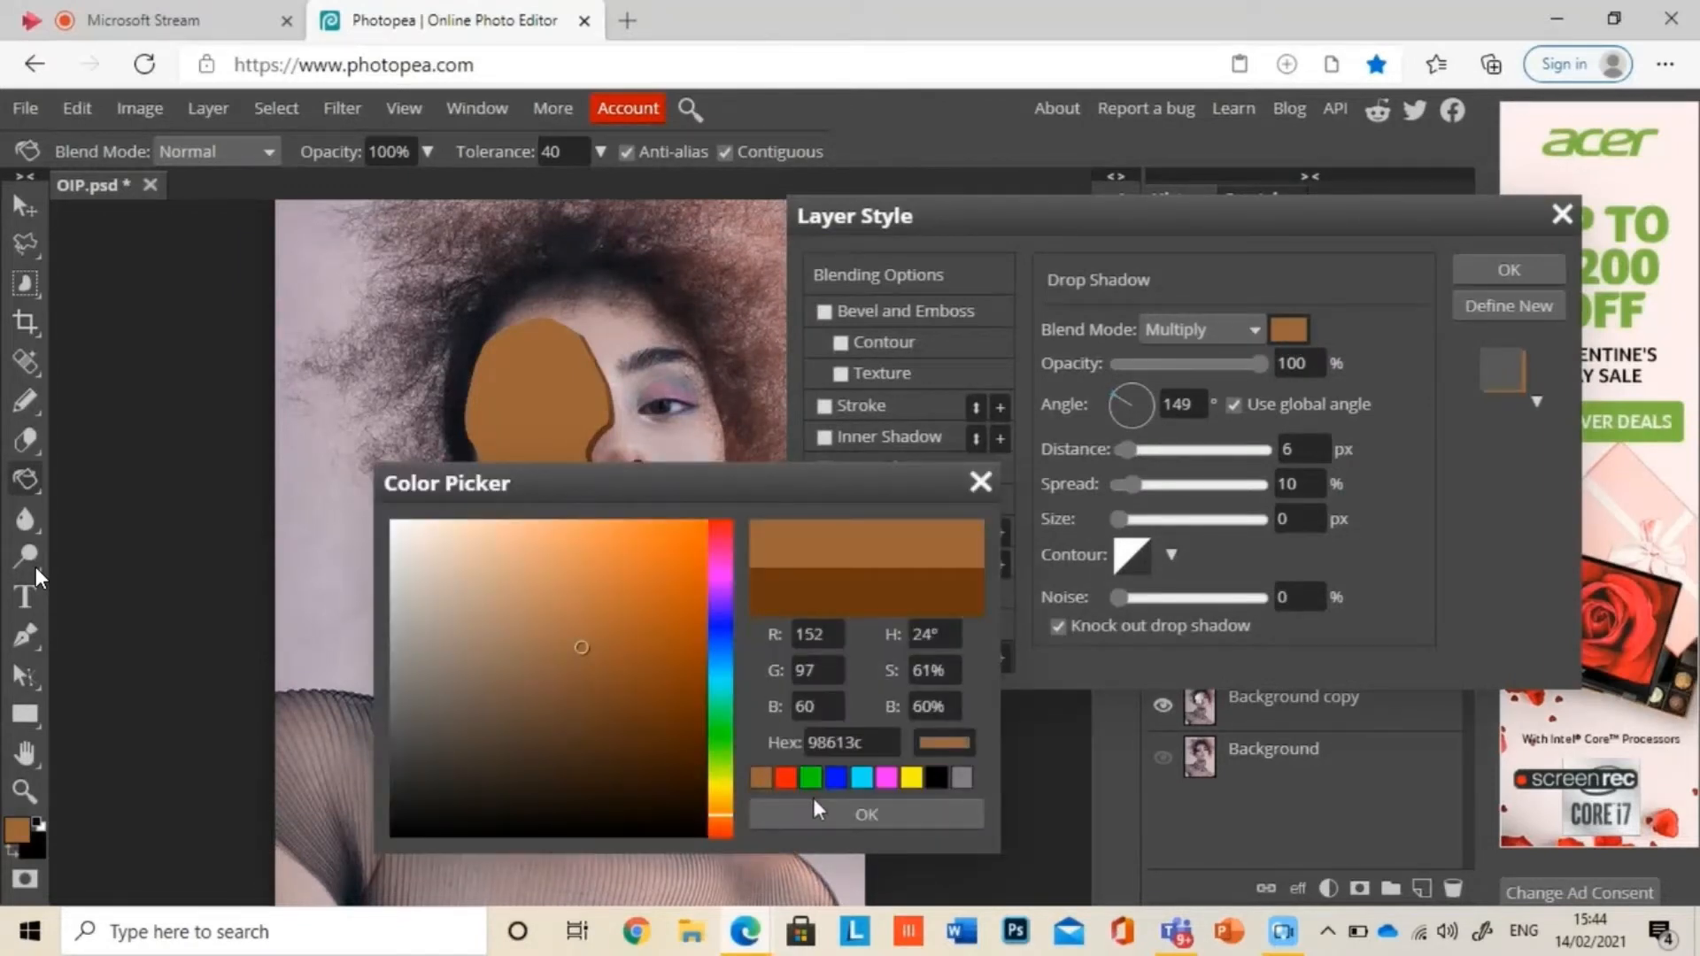
left_click(823, 806)
left_click(1539, 268)
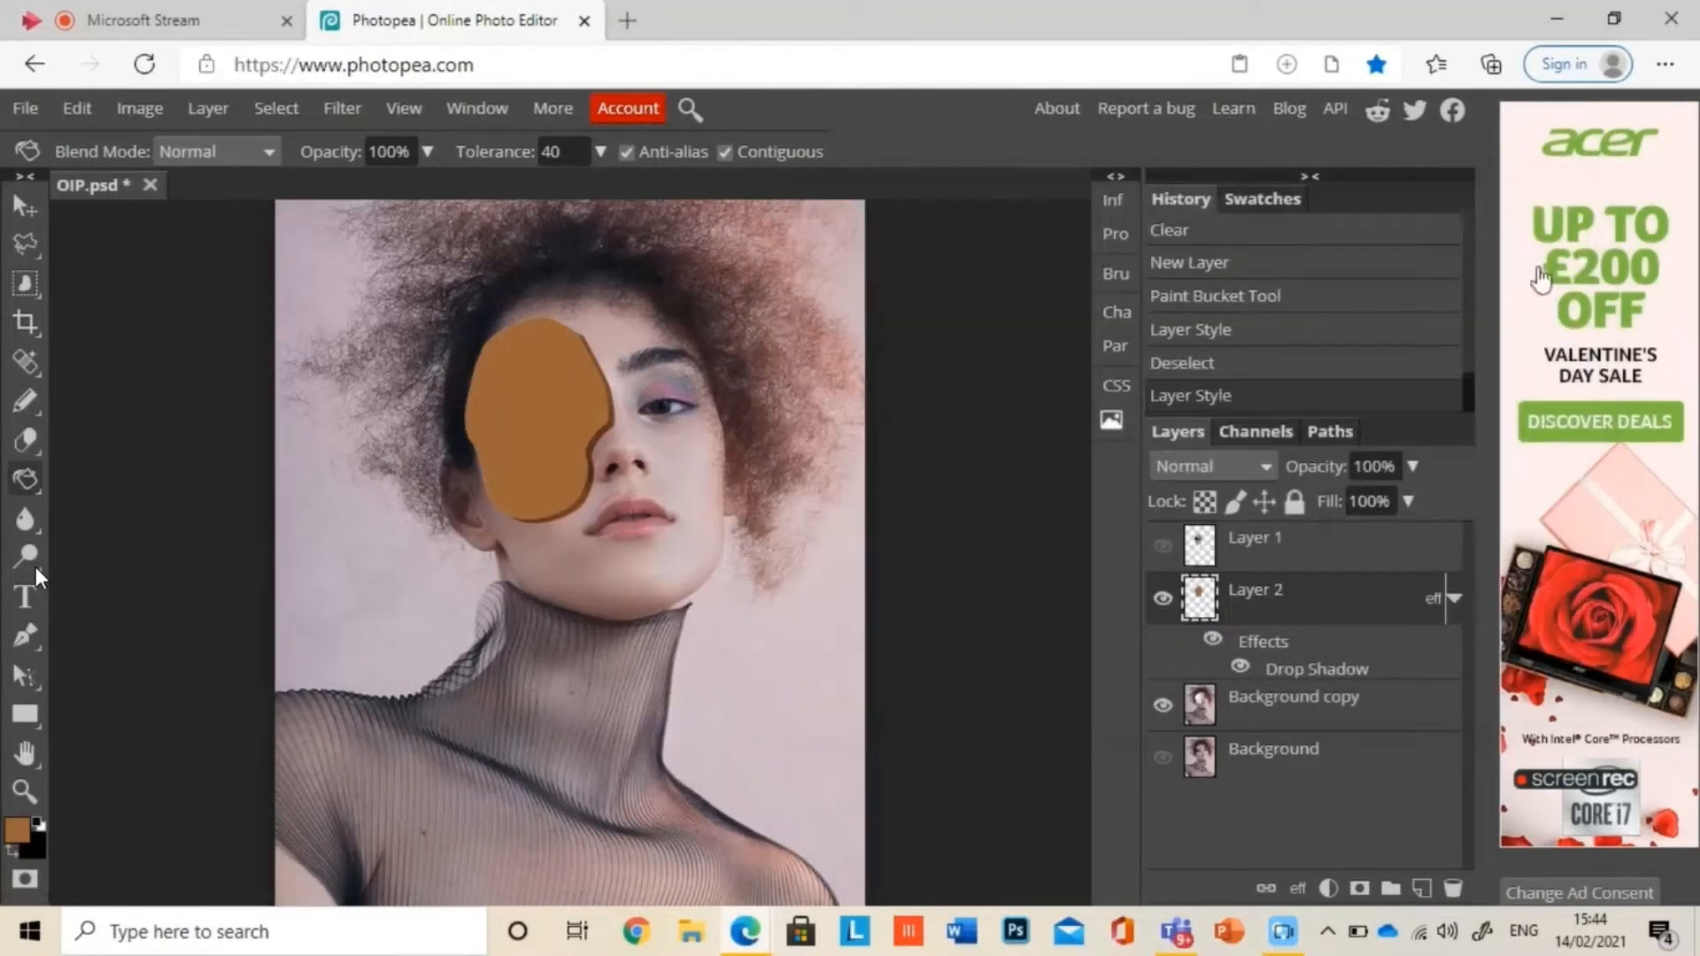
double_click(1192, 591)
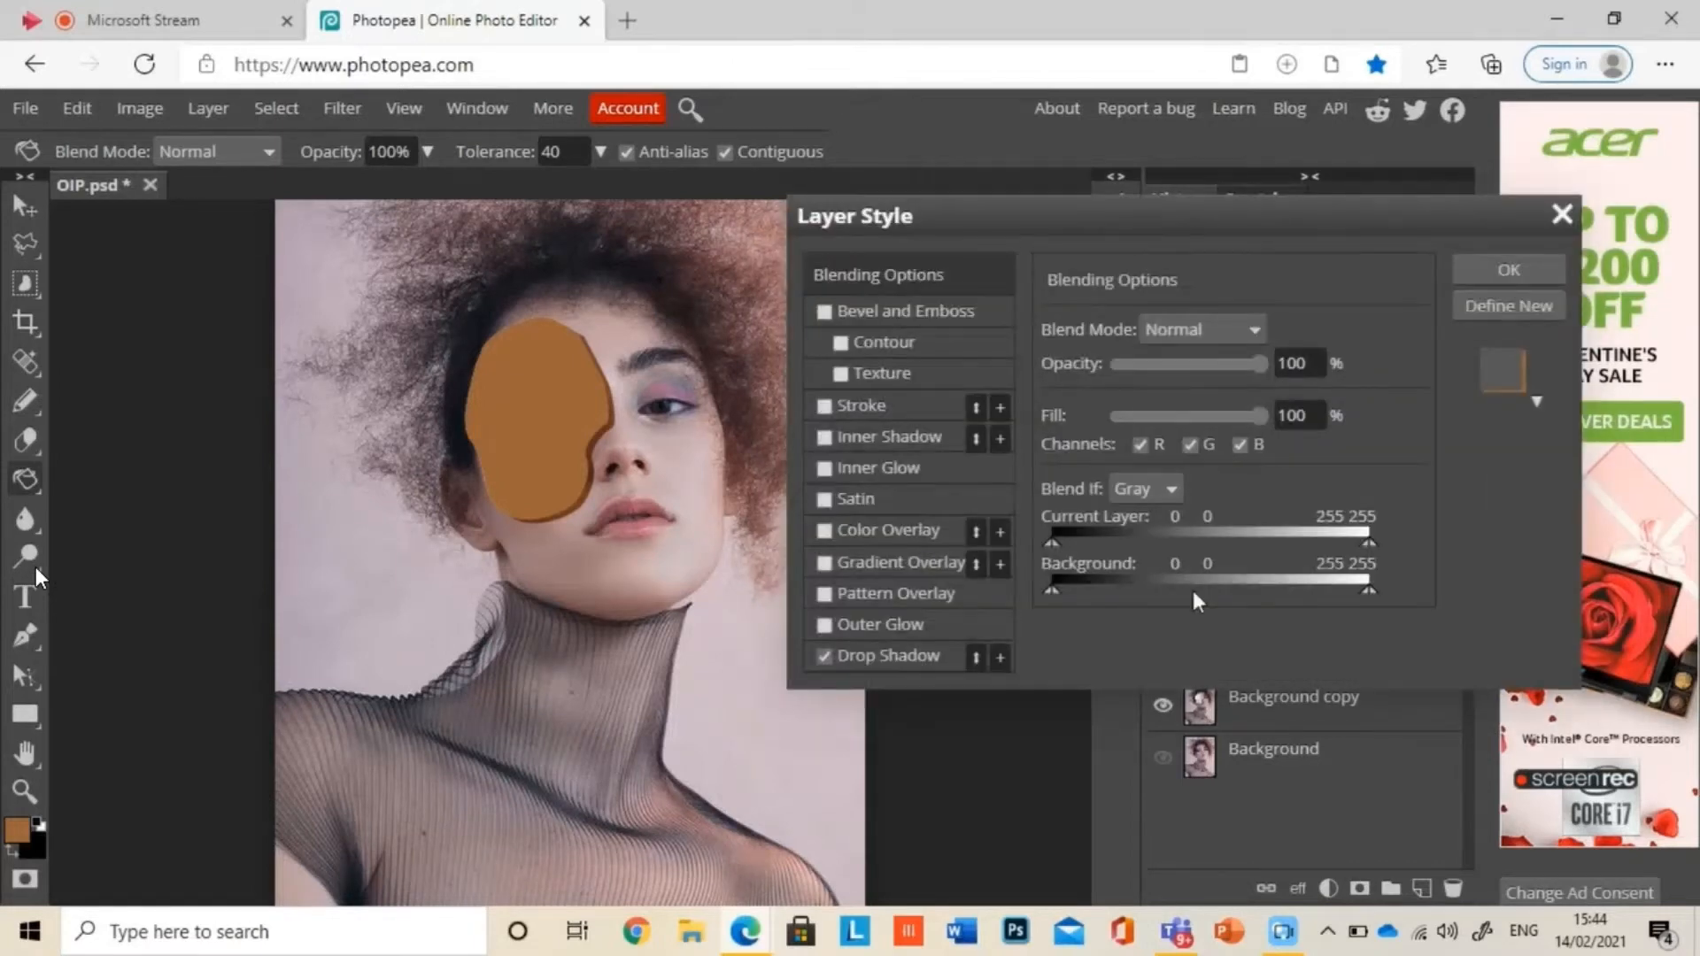
left_click(1562, 214)
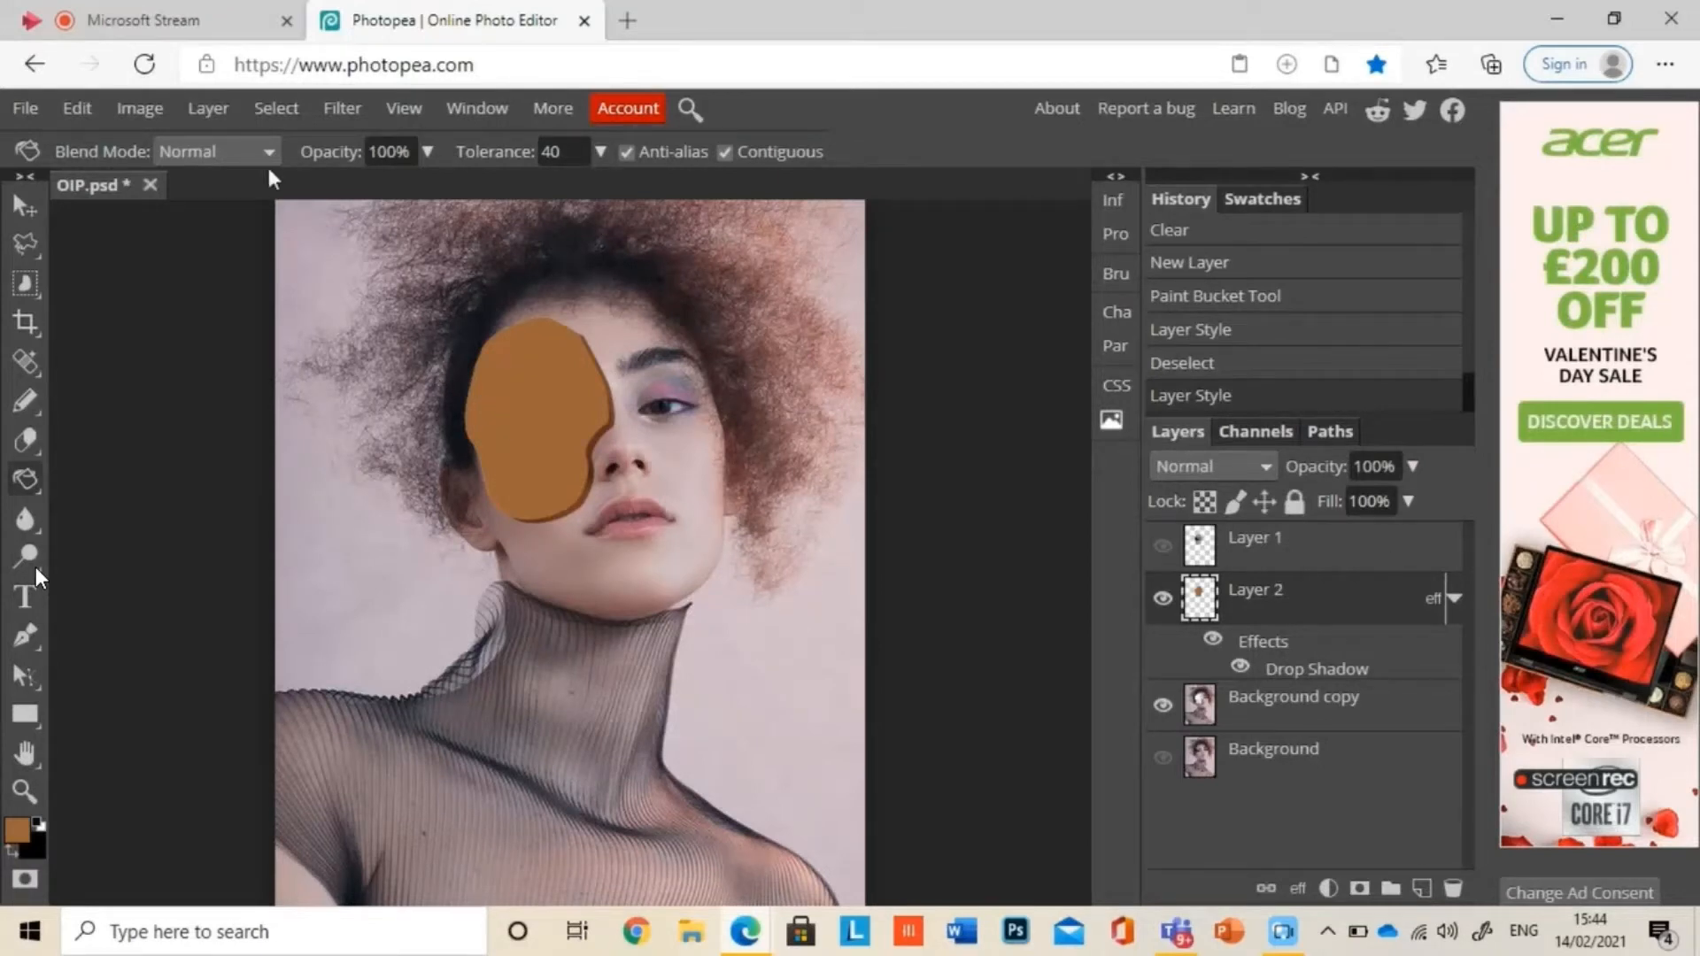
Step: Select the brown shape by Color Range, choose a darker brown foreground colour, refill the shape with the Paint Bucket and deselect
left_click(276, 108)
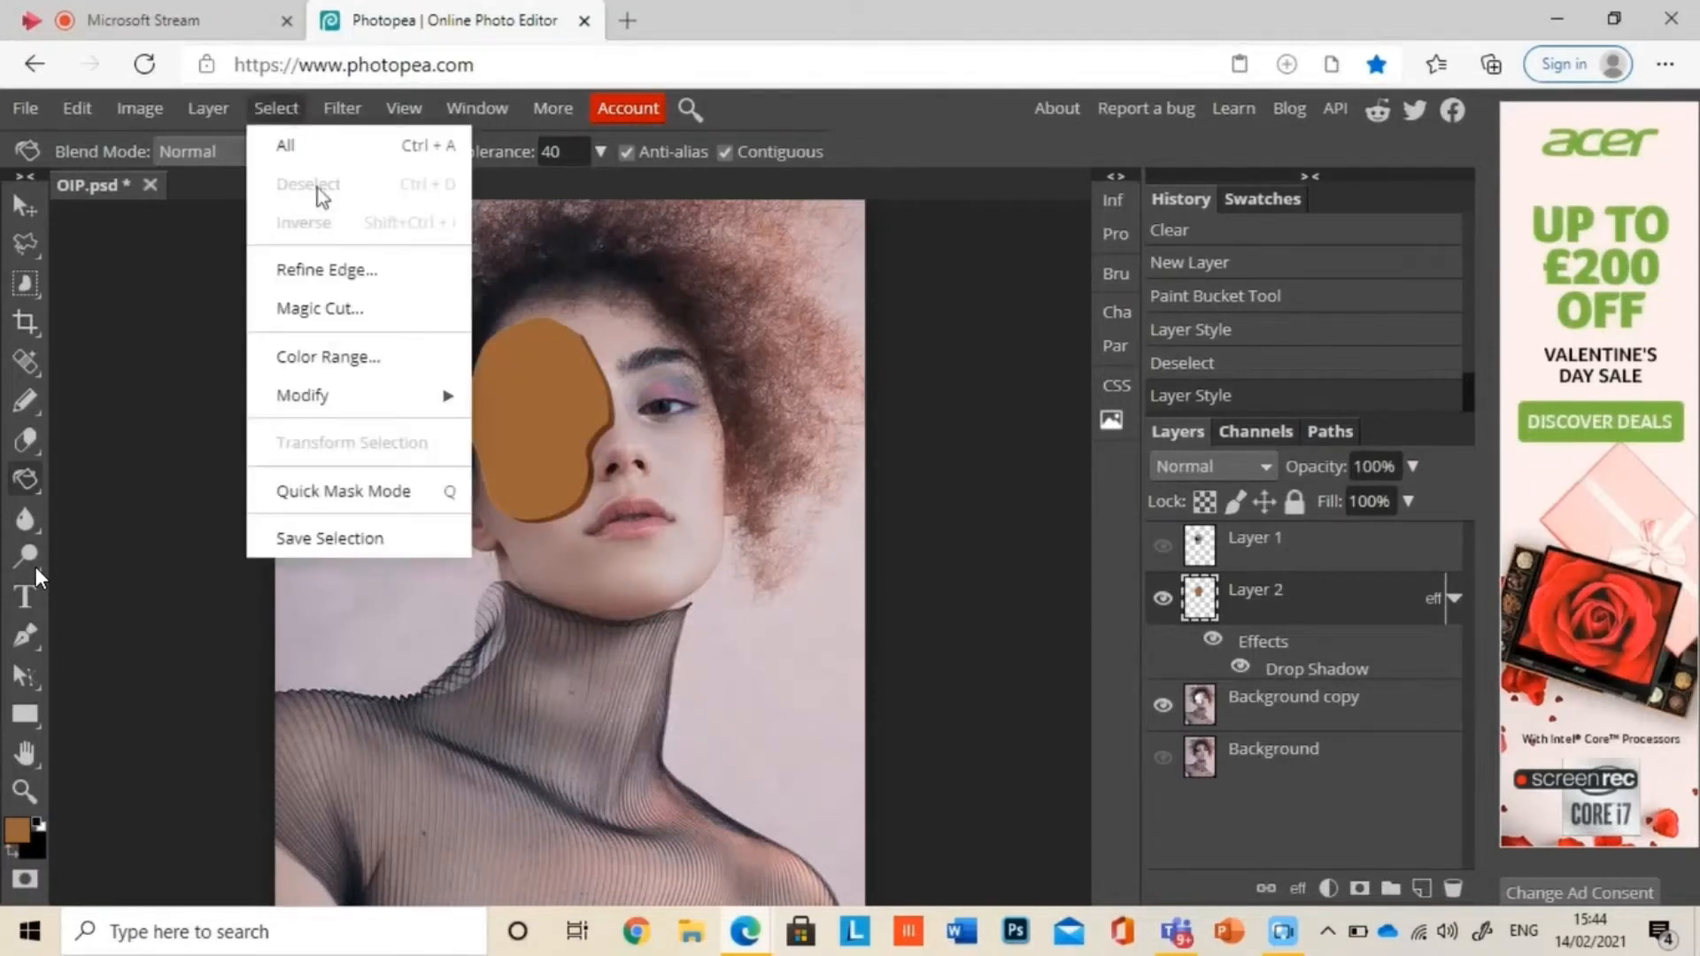
left_click(355, 345)
left_click(542, 428)
left_click(347, 848)
left_click(18, 829)
left_click(498, 542)
left_click(627, 627)
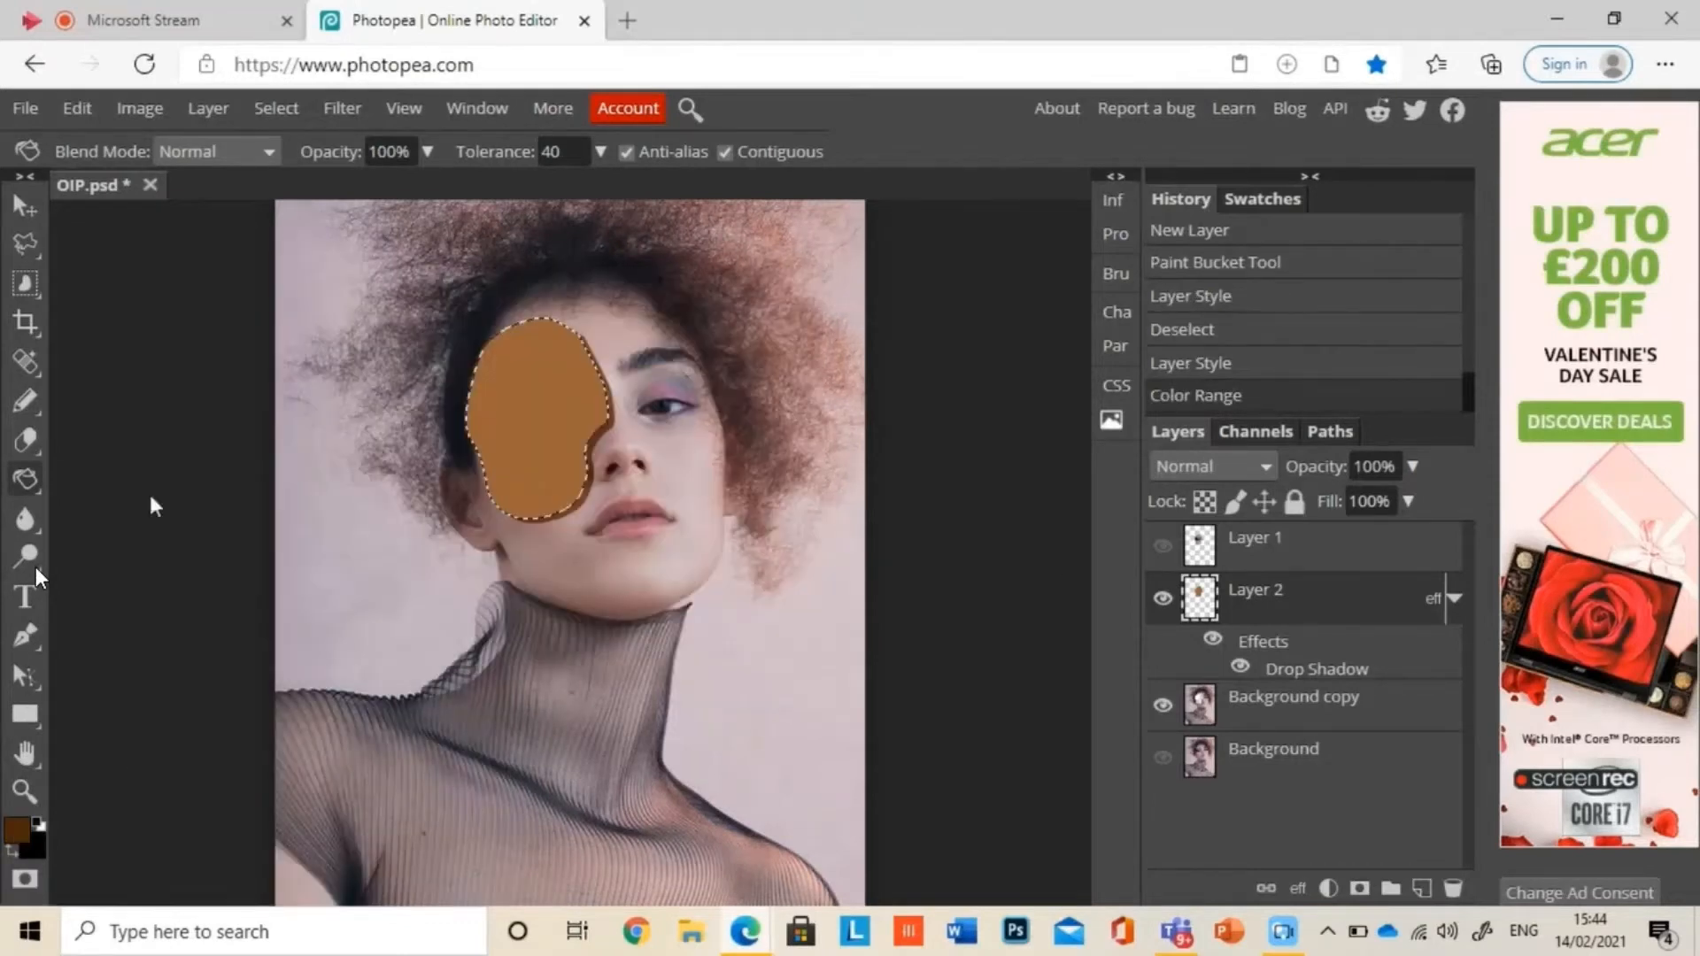
left_click(567, 368)
key("ctrl+d")
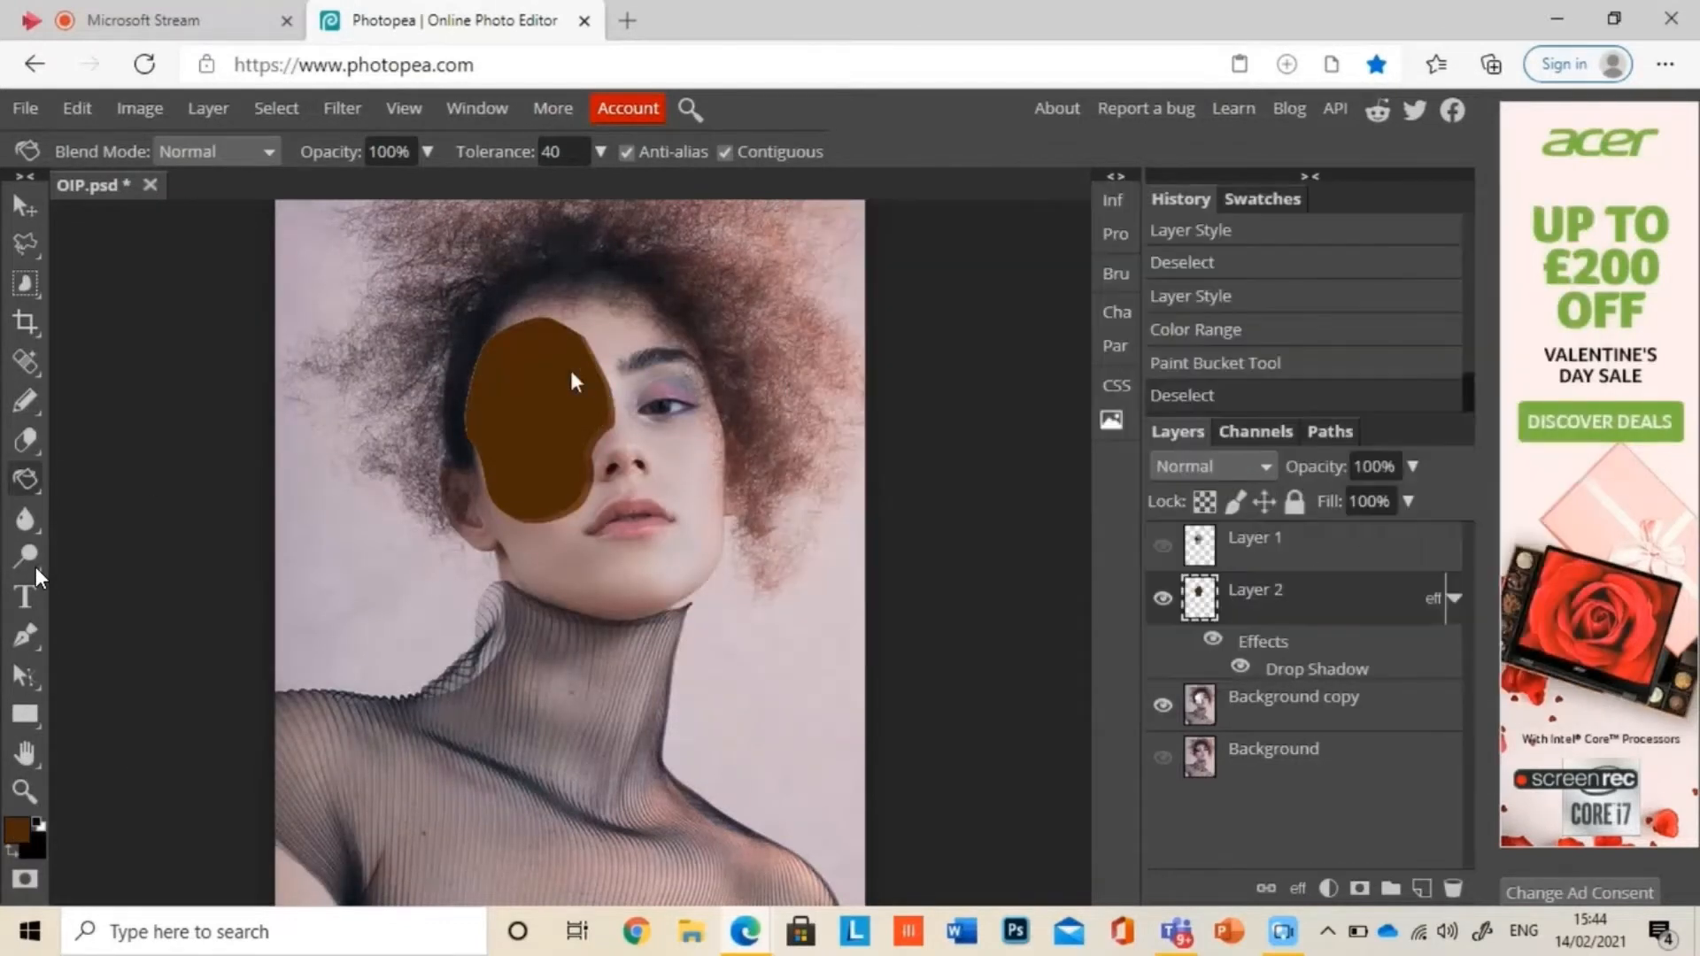
left_click(571, 374)
left_click(568, 430)
Step: Change the drop shadow colour of the dark brown layer to a76336 and apply the style, with the Move tool active
left_click(1454, 598)
left_click(25, 205)
left_click(1454, 601)
double_click(1316, 670)
left_click(1288, 329)
left_click(604, 629)
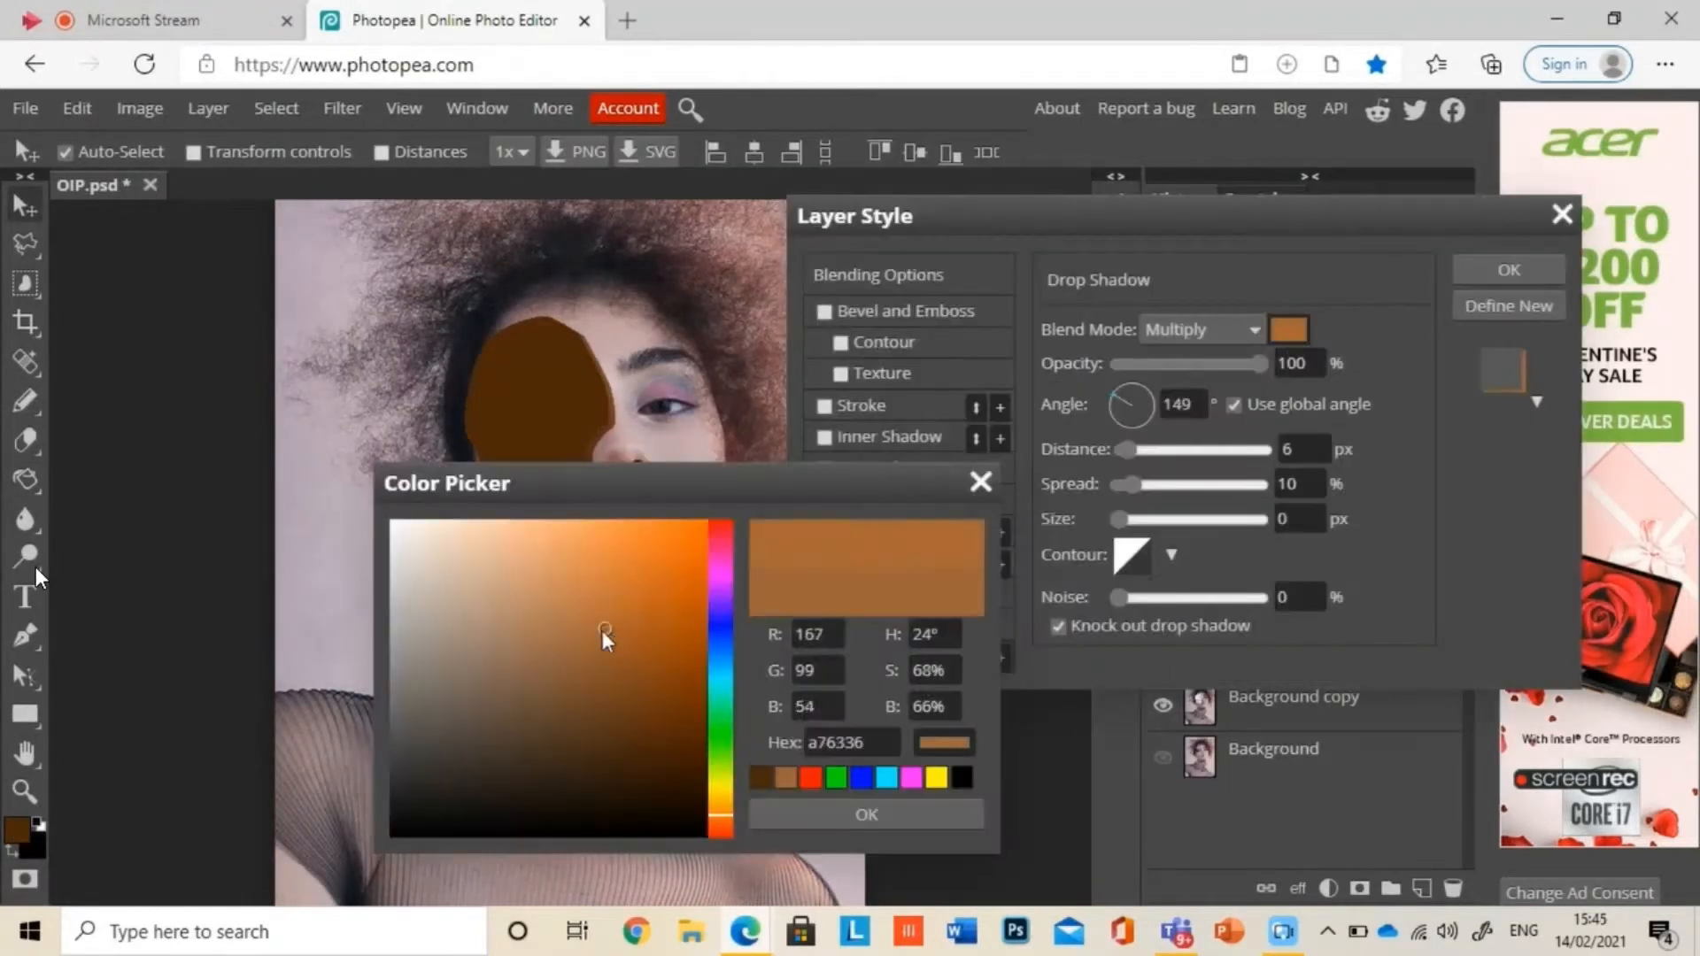
left_click(866, 814)
left_click(1509, 270)
left_click(1455, 600)
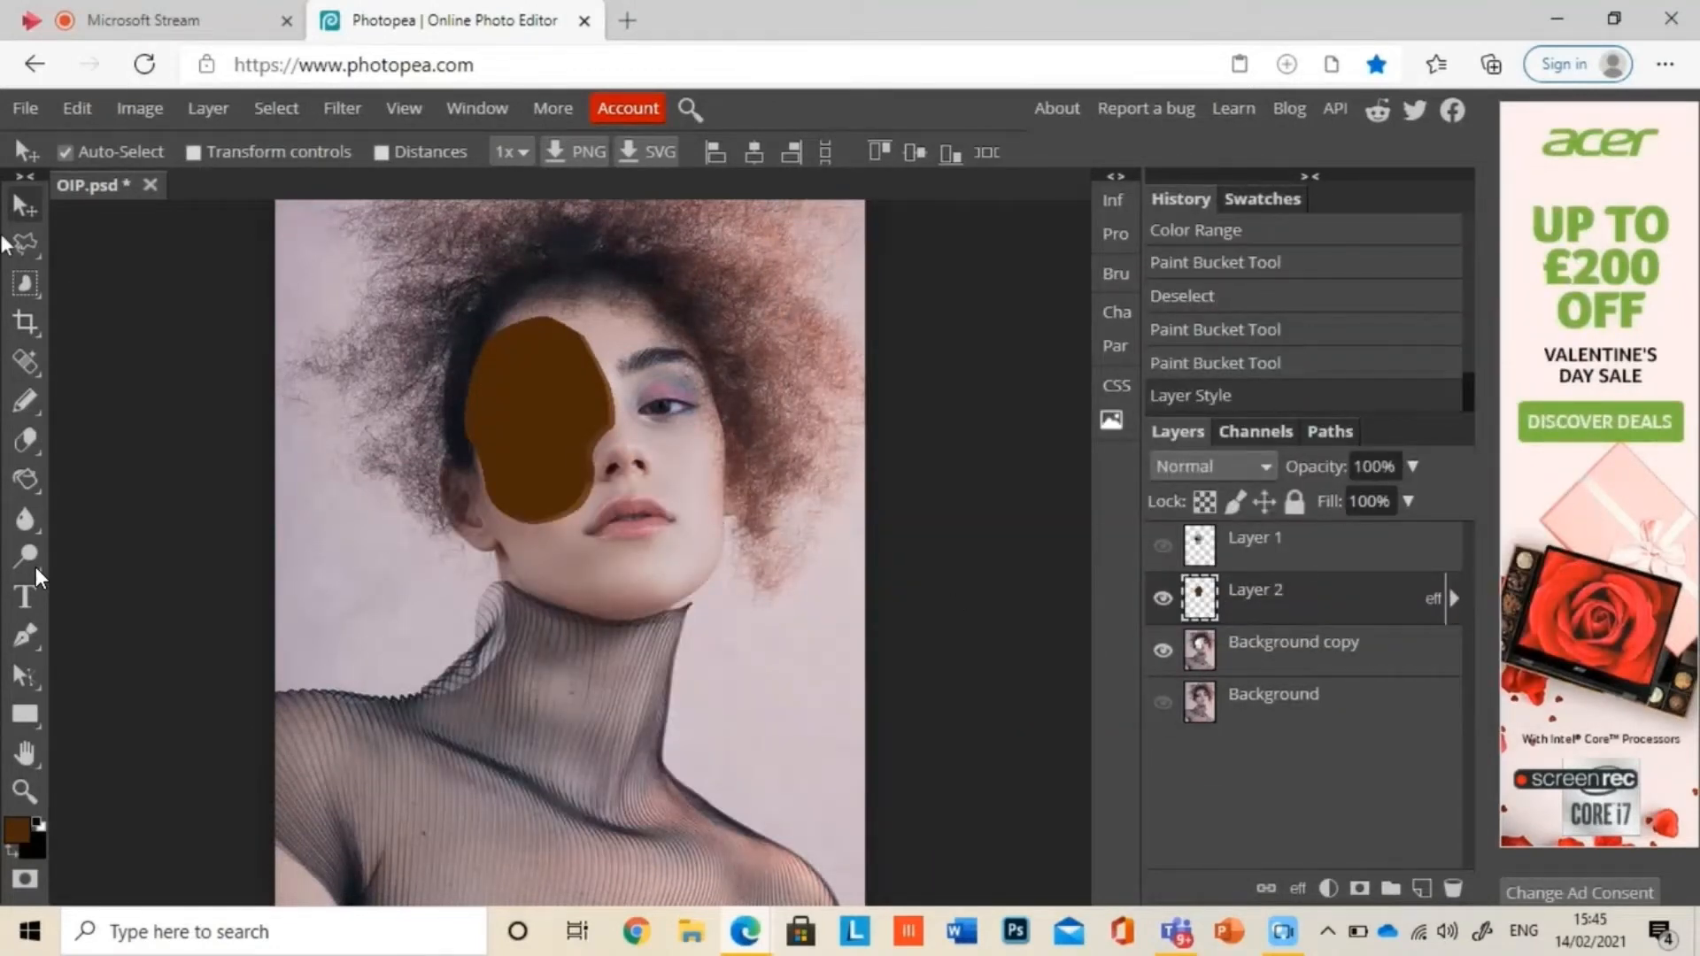
Step: Show Layer 1 and shift the cut-out face piece up and to the left to expose the brown hollow
left_click(1163, 546)
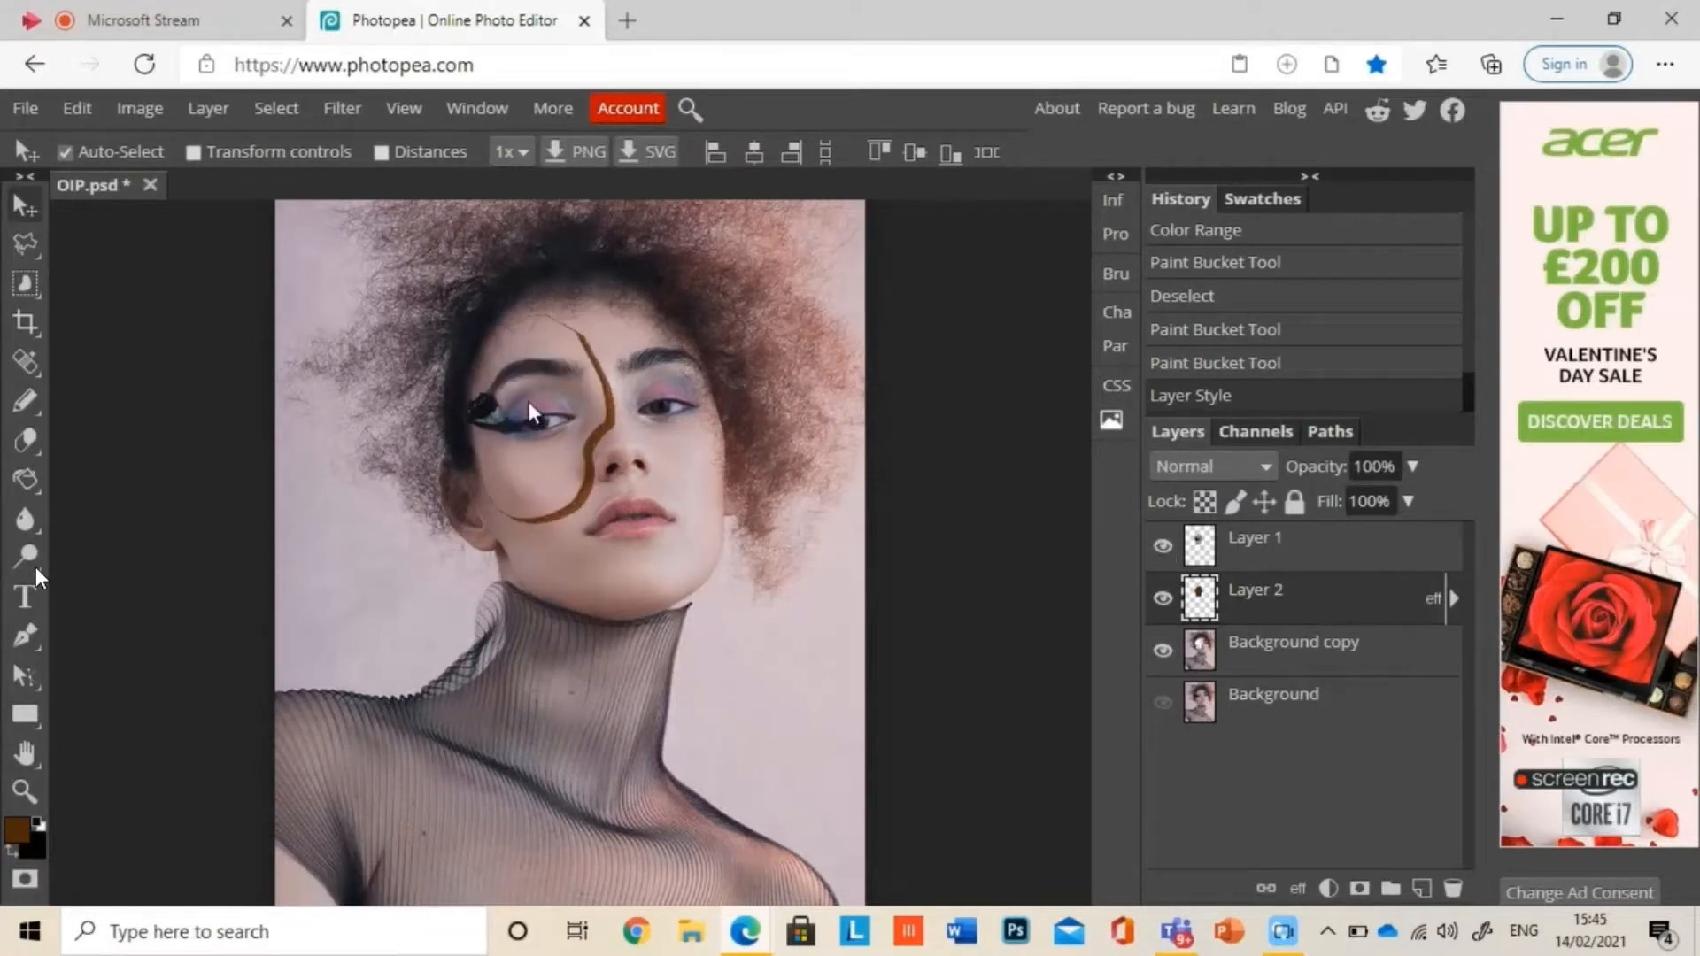
mouse_move(527, 401)
left_mouse_down()
mouse_move(493, 412)
mouse_move(501, 386)
left_mouse_up()
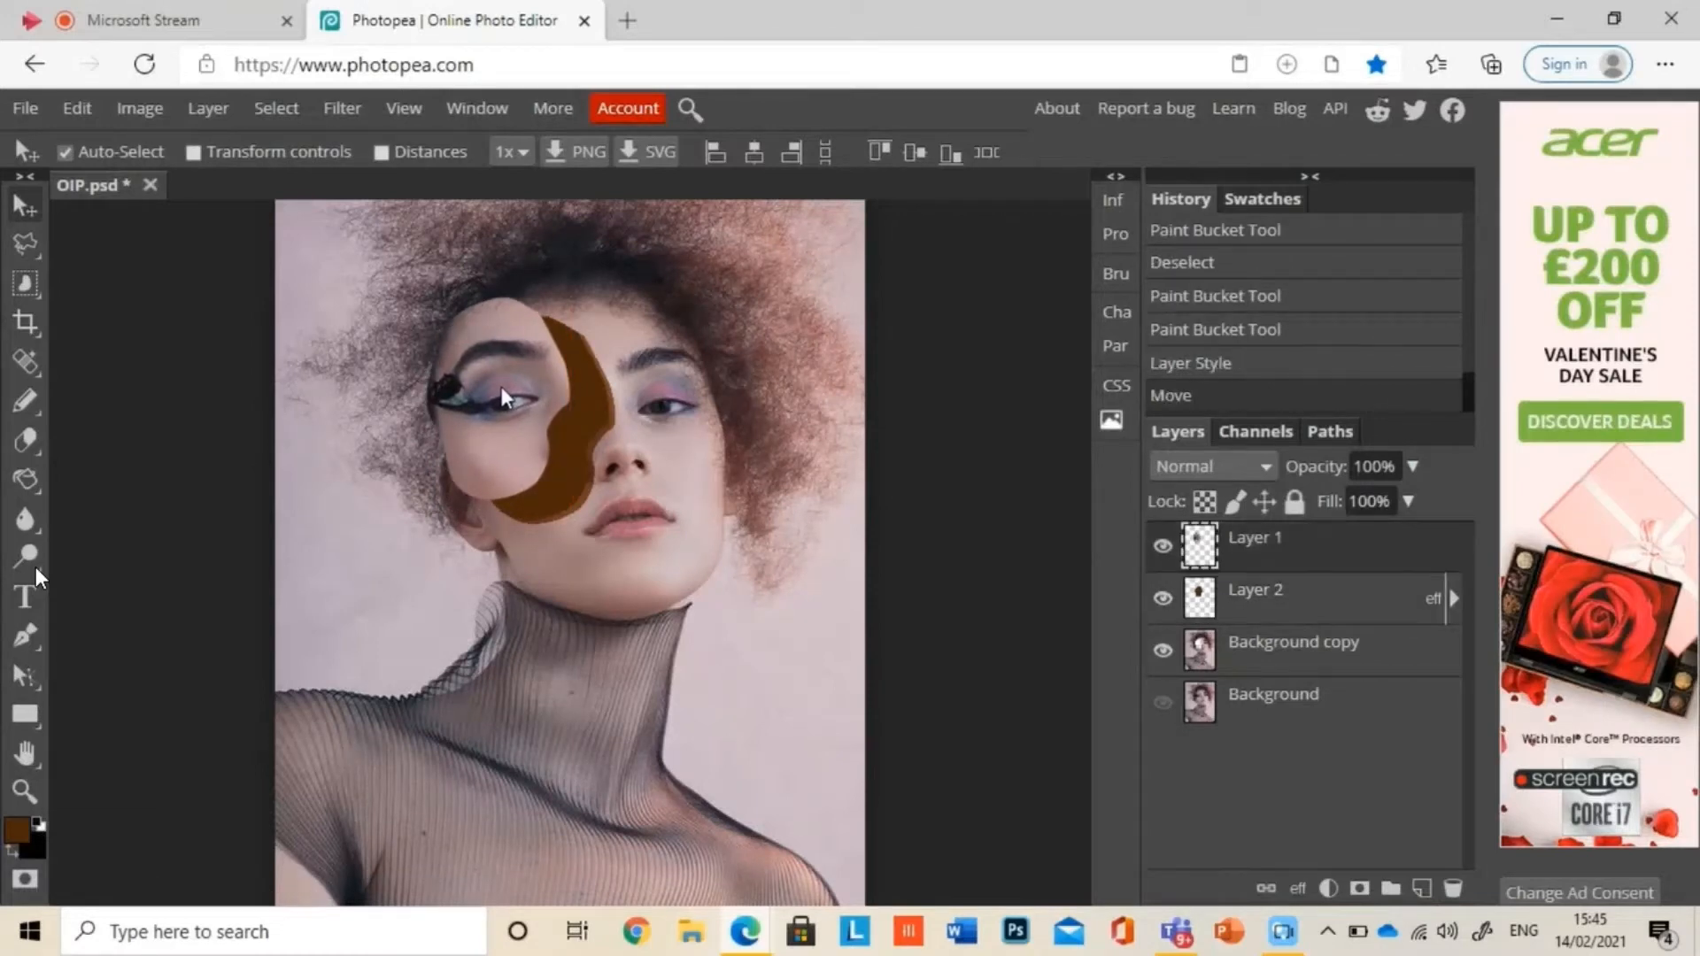
Step: Enable a Drop Shadow on Layer 1 and set its opacity to 100%, spread to 40% and size to 45 px
double_click(1204, 555)
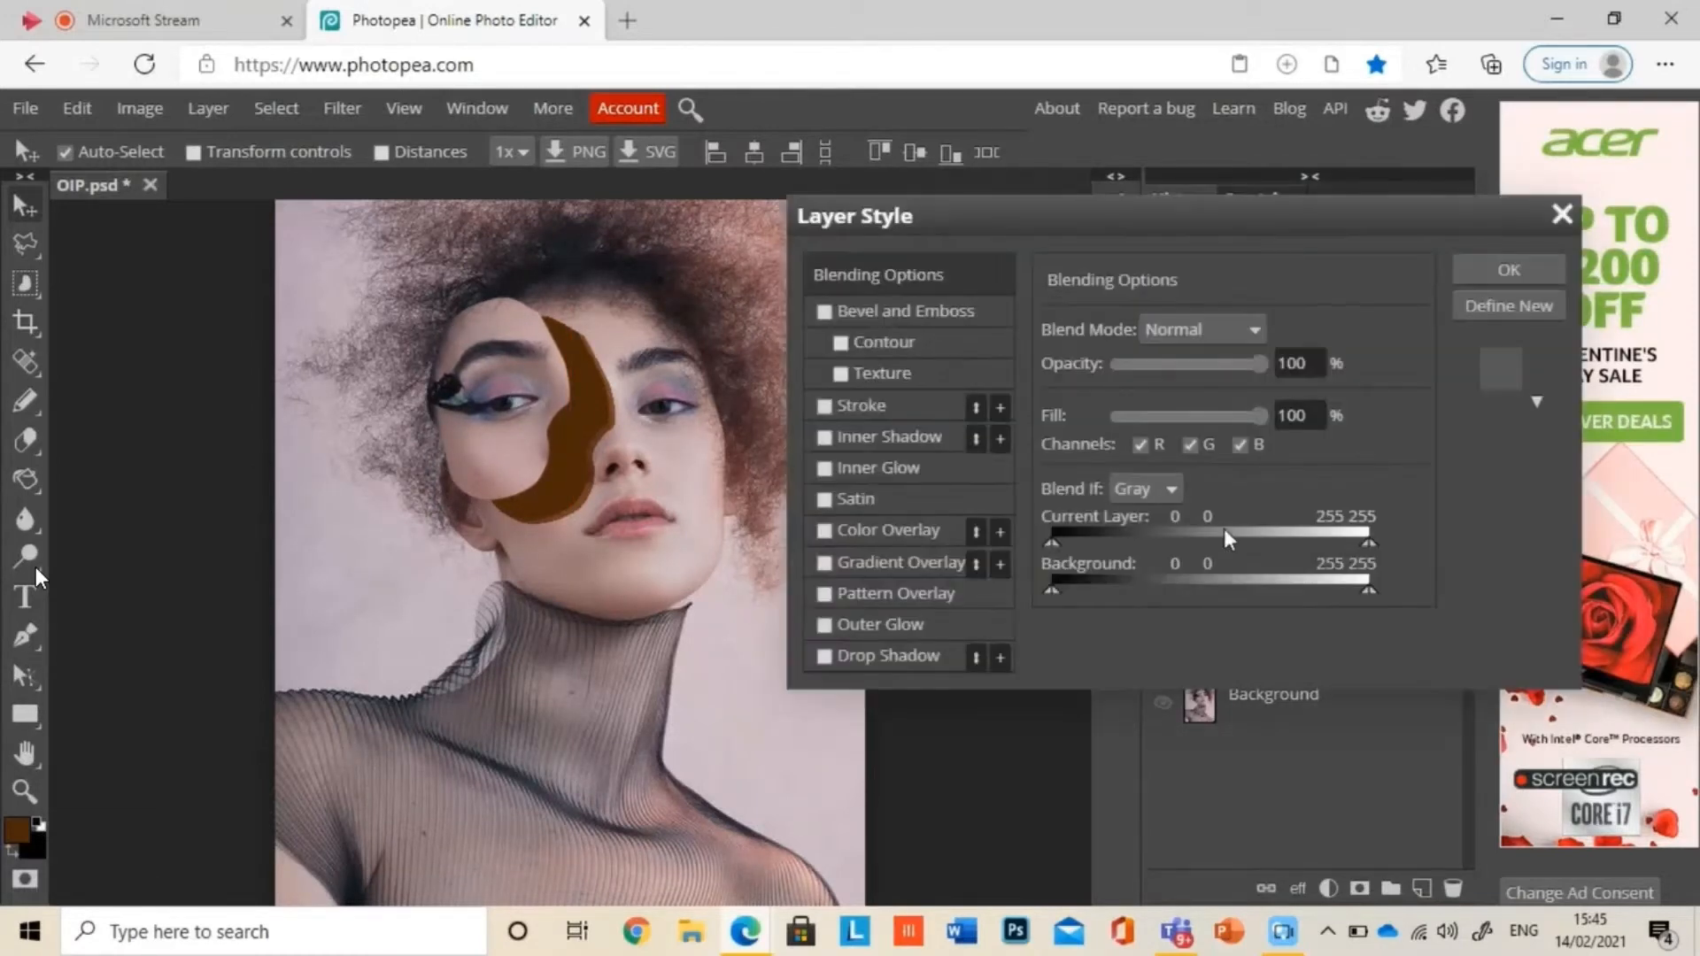
left_click(879, 660)
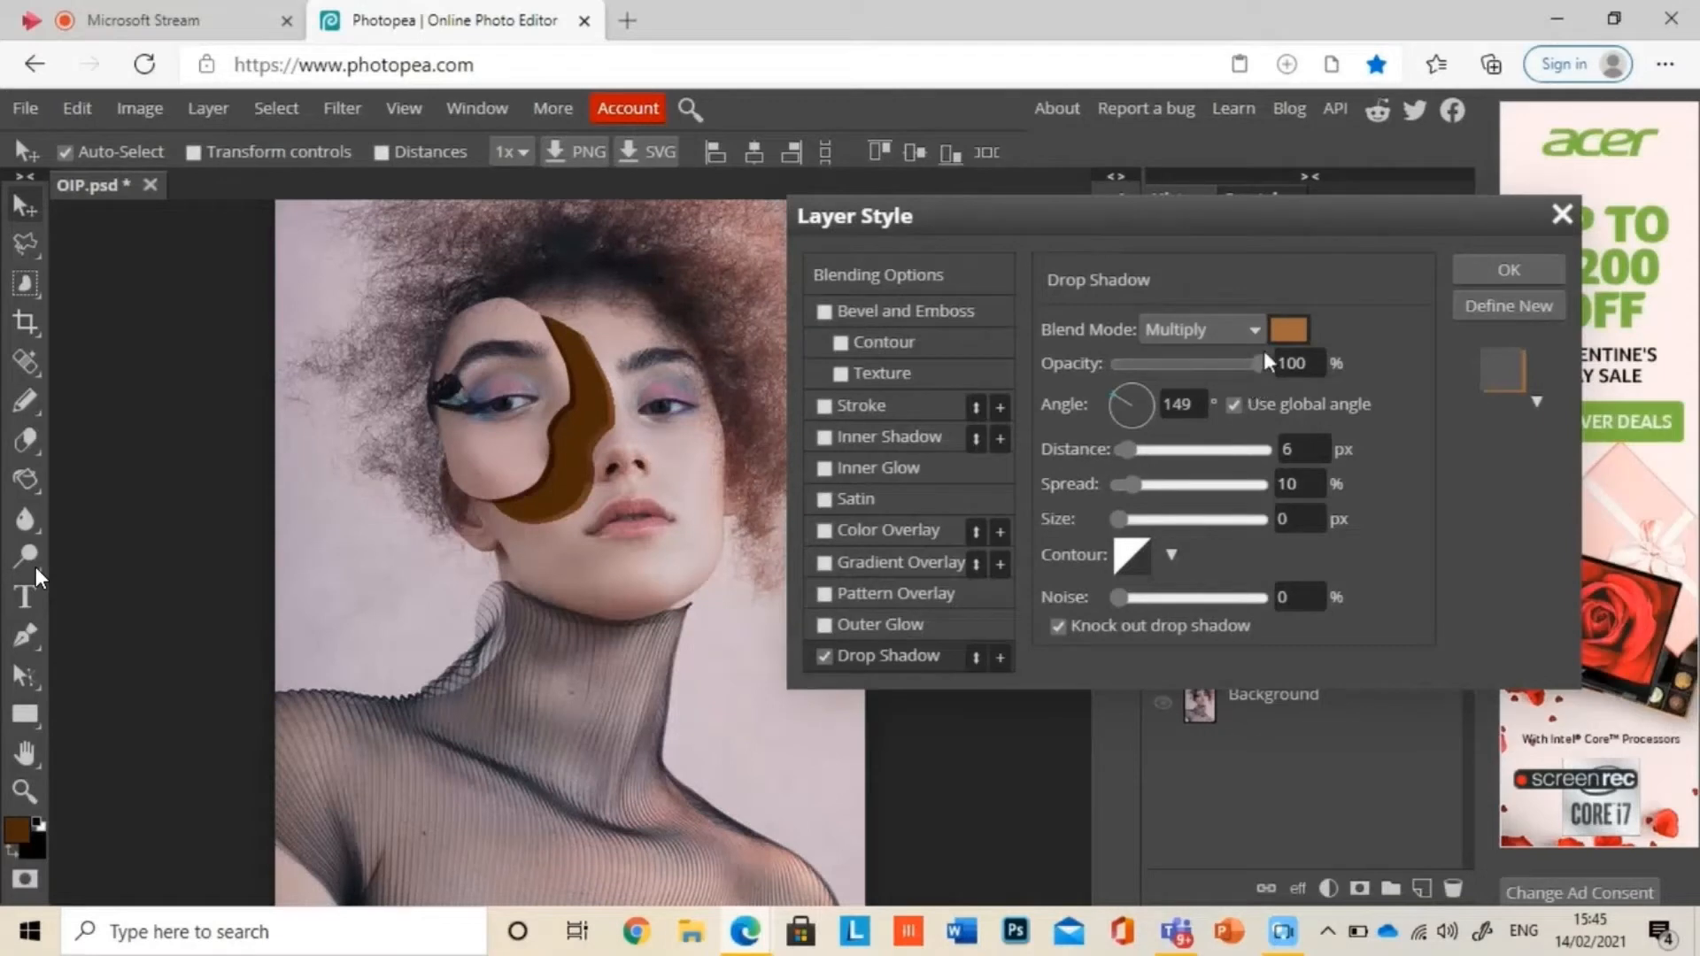
left_click_drag(1269, 379, 1456, 381)
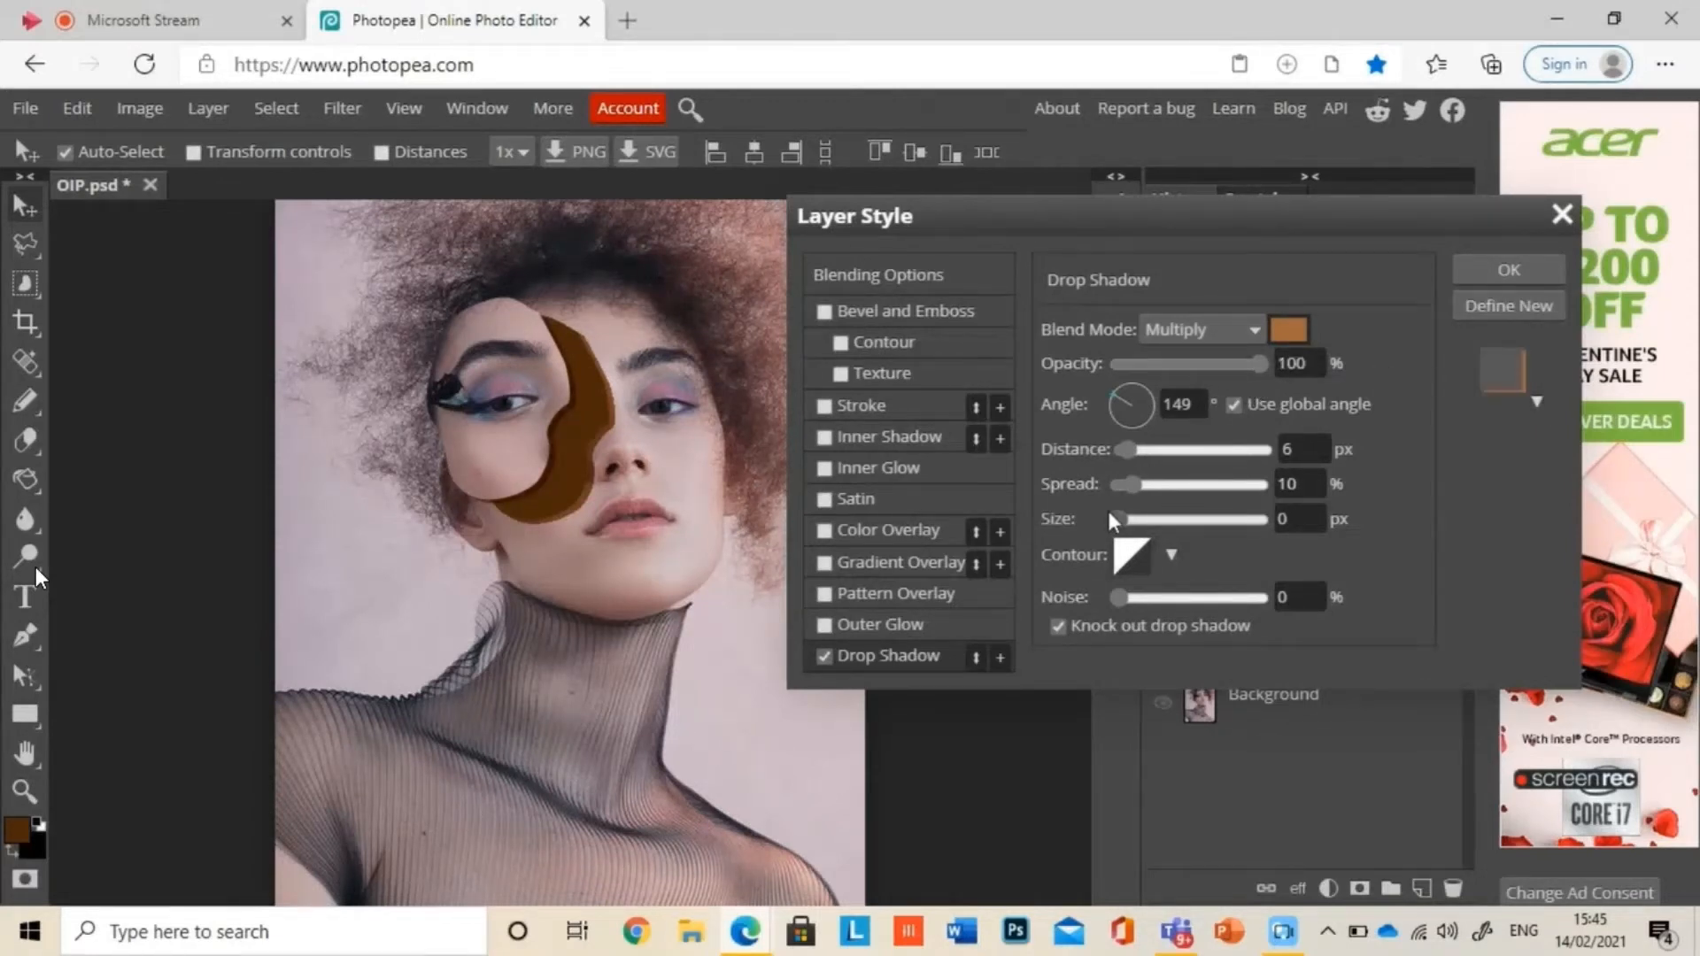
left_click_drag(1122, 525, 1189, 493)
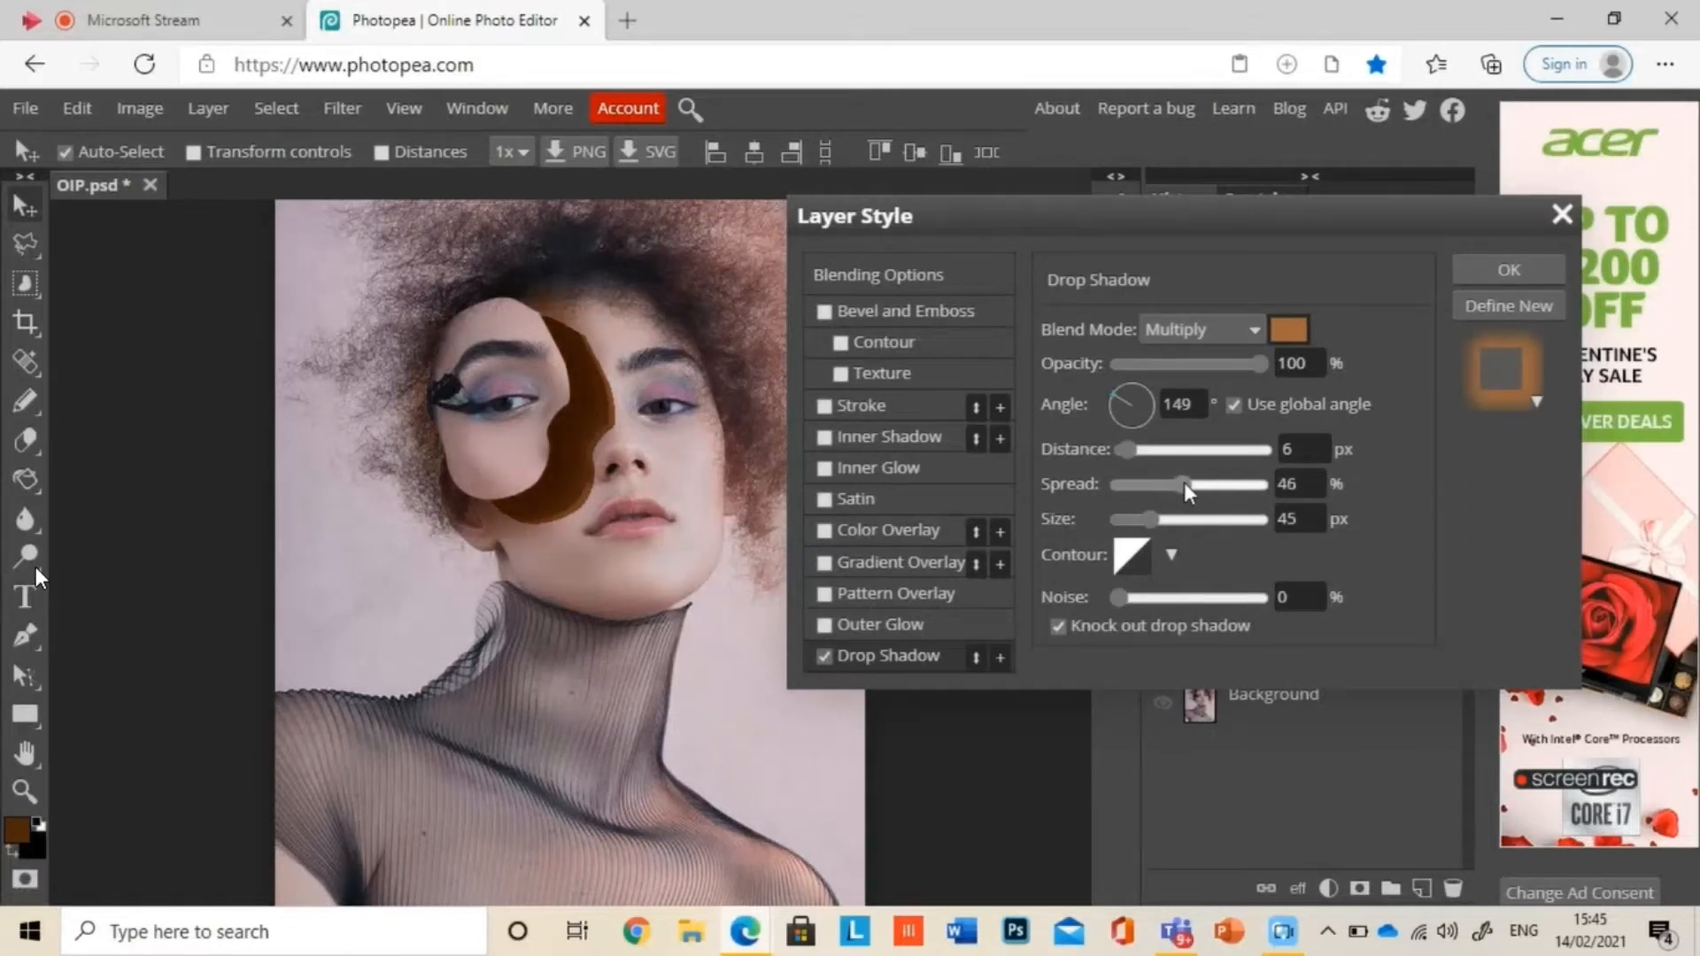
Step: Change Layer 1's shadow colour to a very dark brown, fine-tune its distance, spread and size, and apply the style
left_click(1289, 340)
left_click_drag(549, 742, 494, 761)
left_click(928, 823)
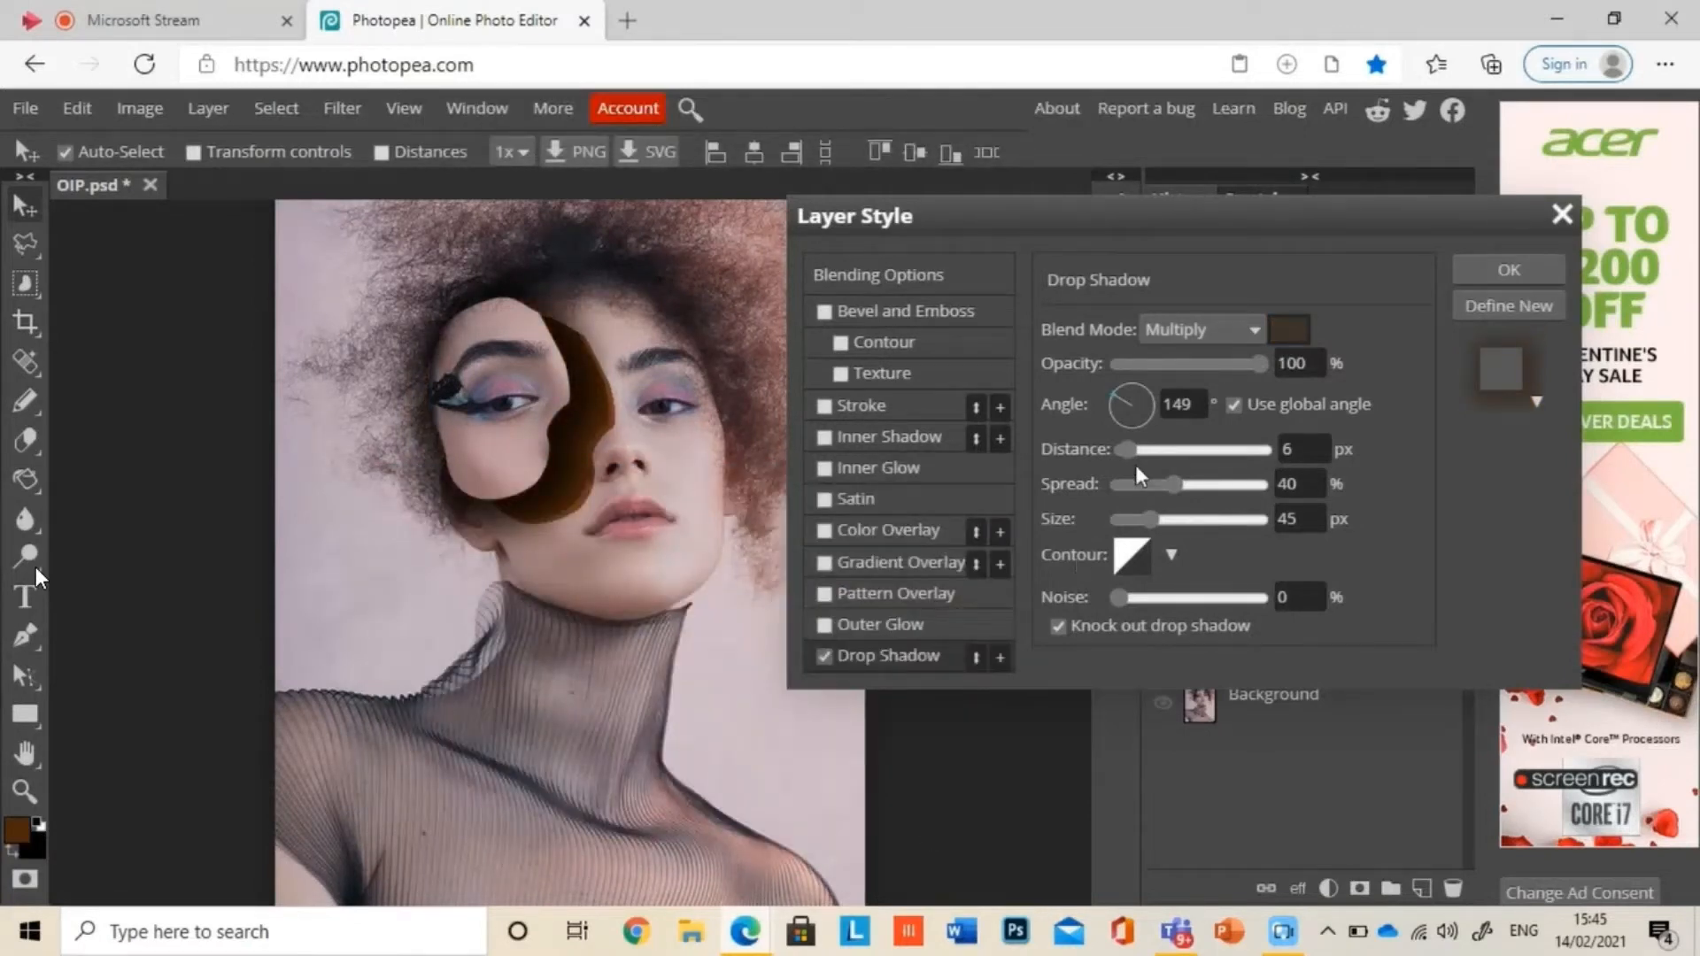
left_click_drag(1129, 452, 1133, 452)
left_click_drag(1164, 484, 1186, 485)
left_click_drag(1154, 520, 1149, 521)
left_click(1508, 269)
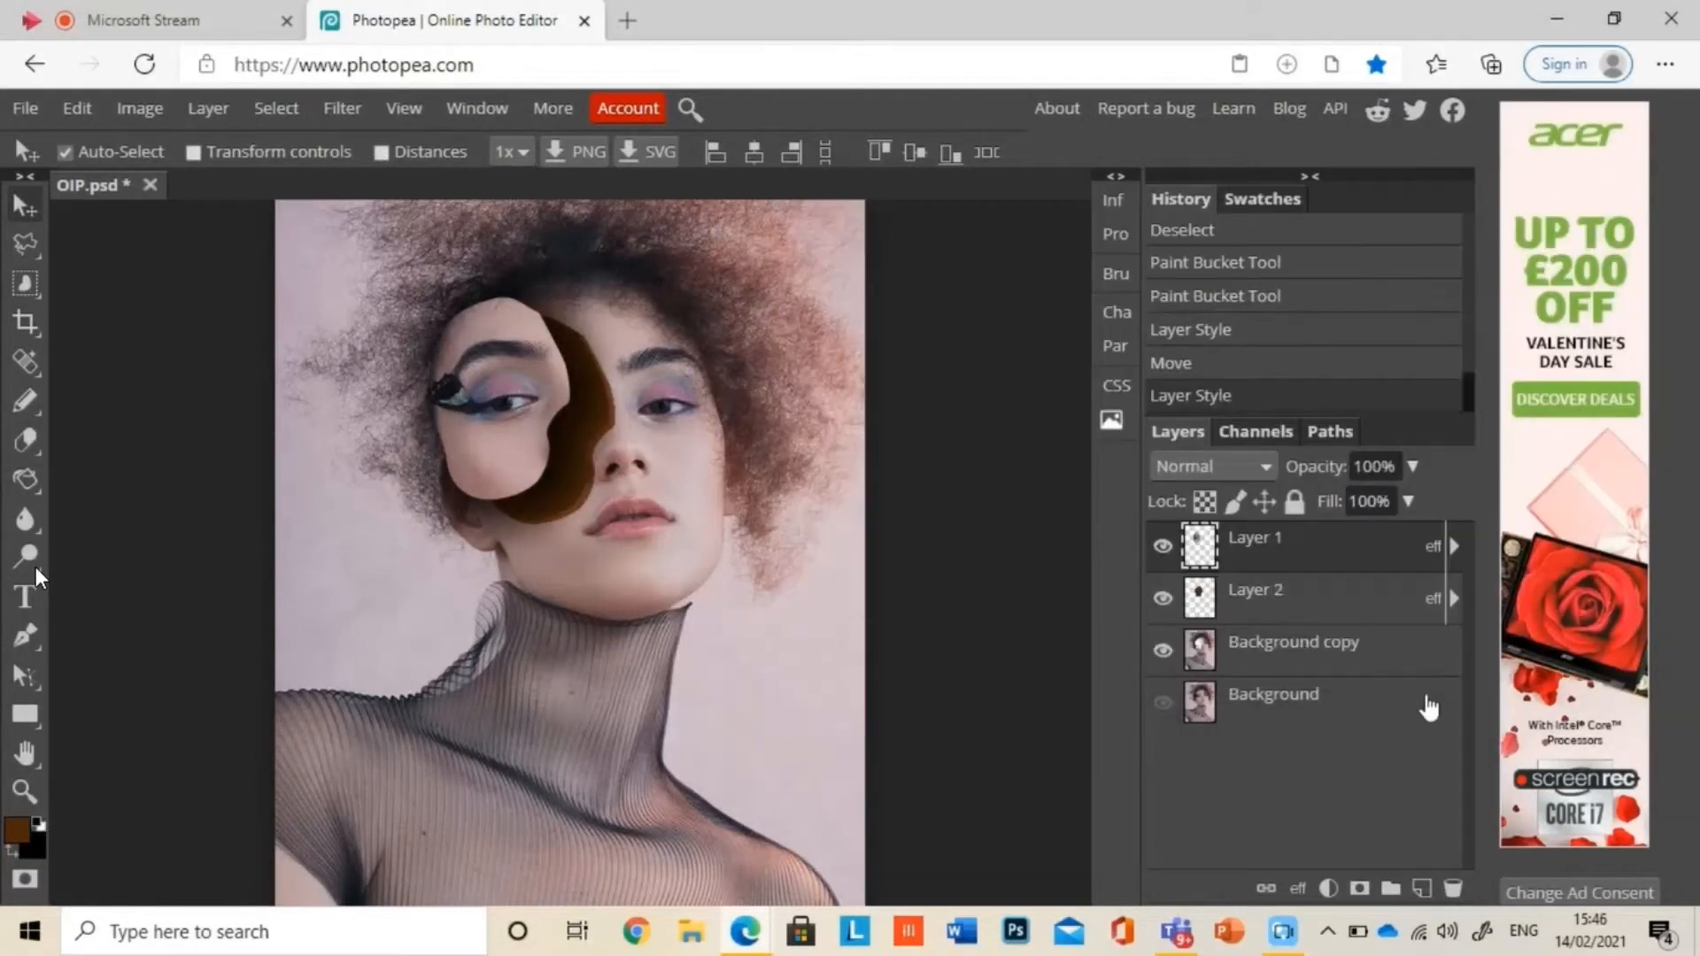
Step: Add a new empty layer and place it between Layer 1 and the brown Layer 2
left_click(1421, 888)
left_click_drag(1294, 550, 1296, 626)
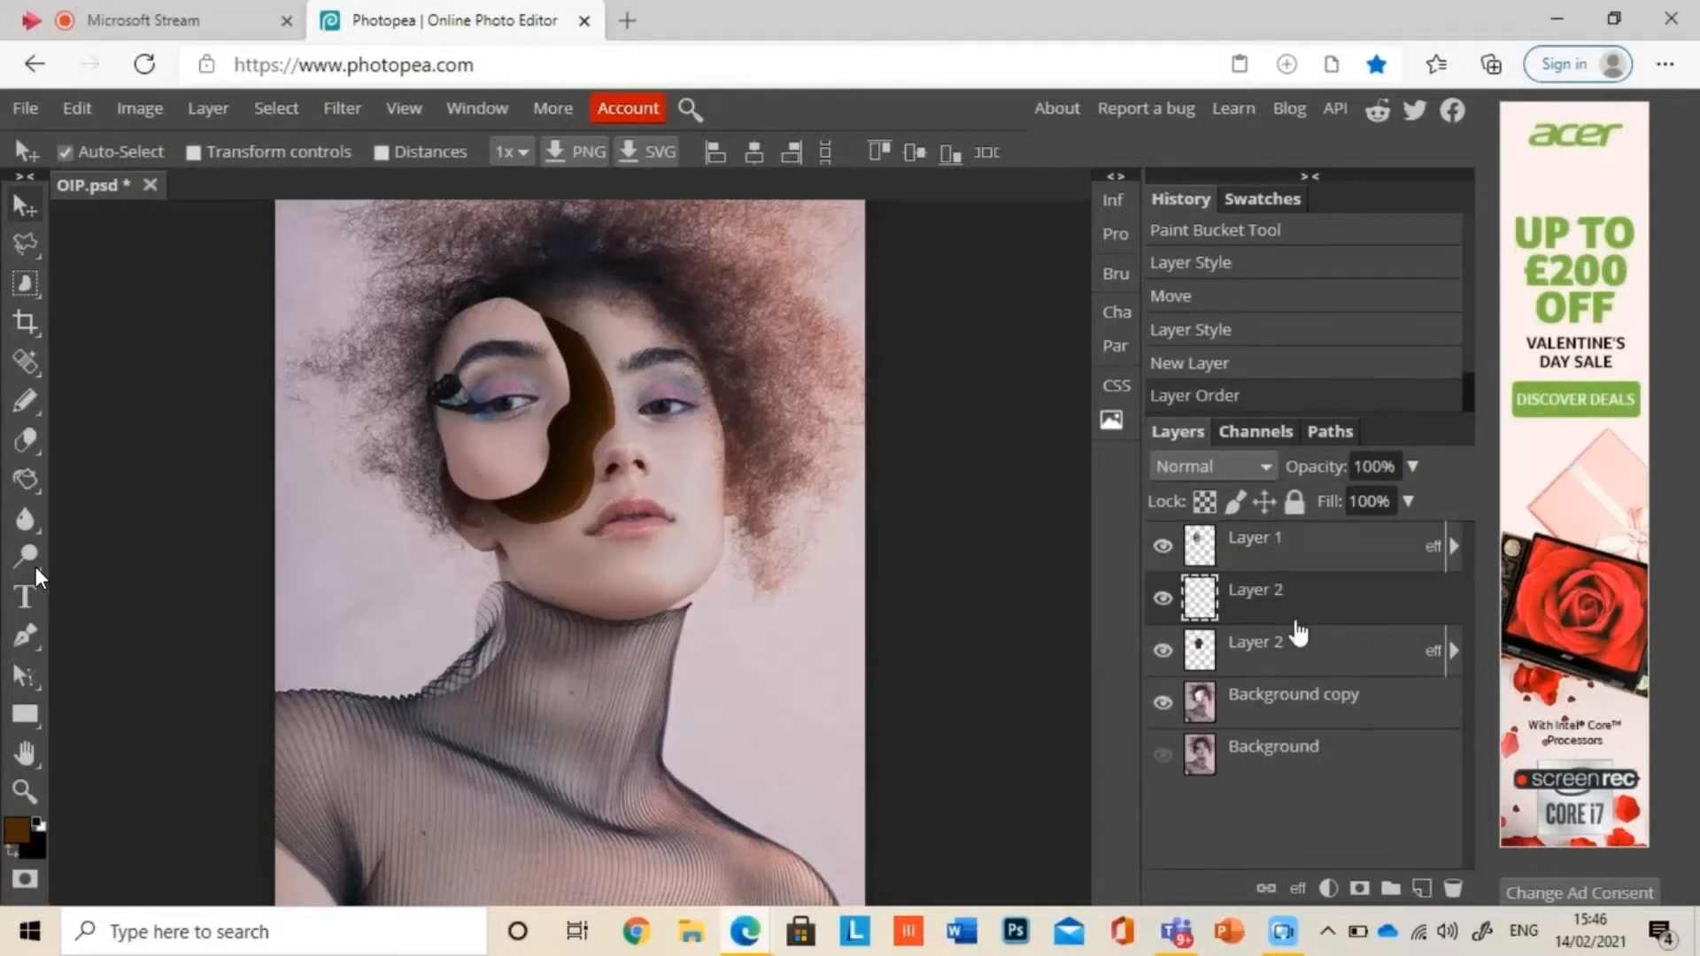
Step: Search Bing for "flowers" in a new browser tab and switch to the image results
left_click(627, 19)
type("flowers")
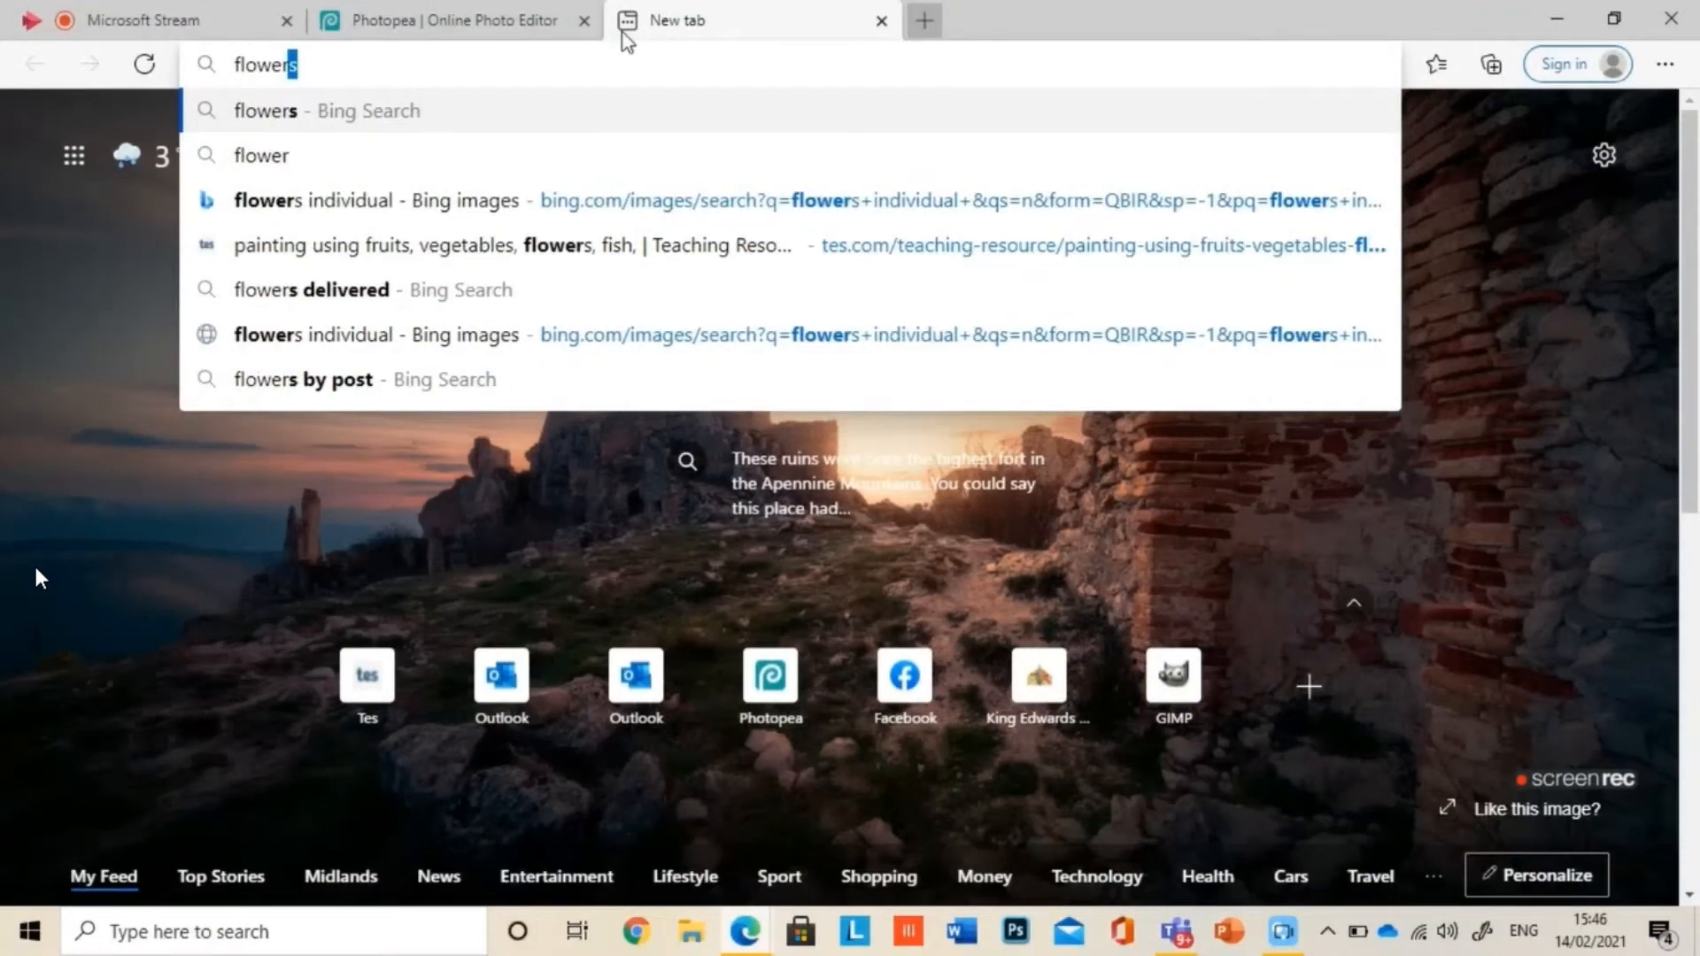
key("Return")
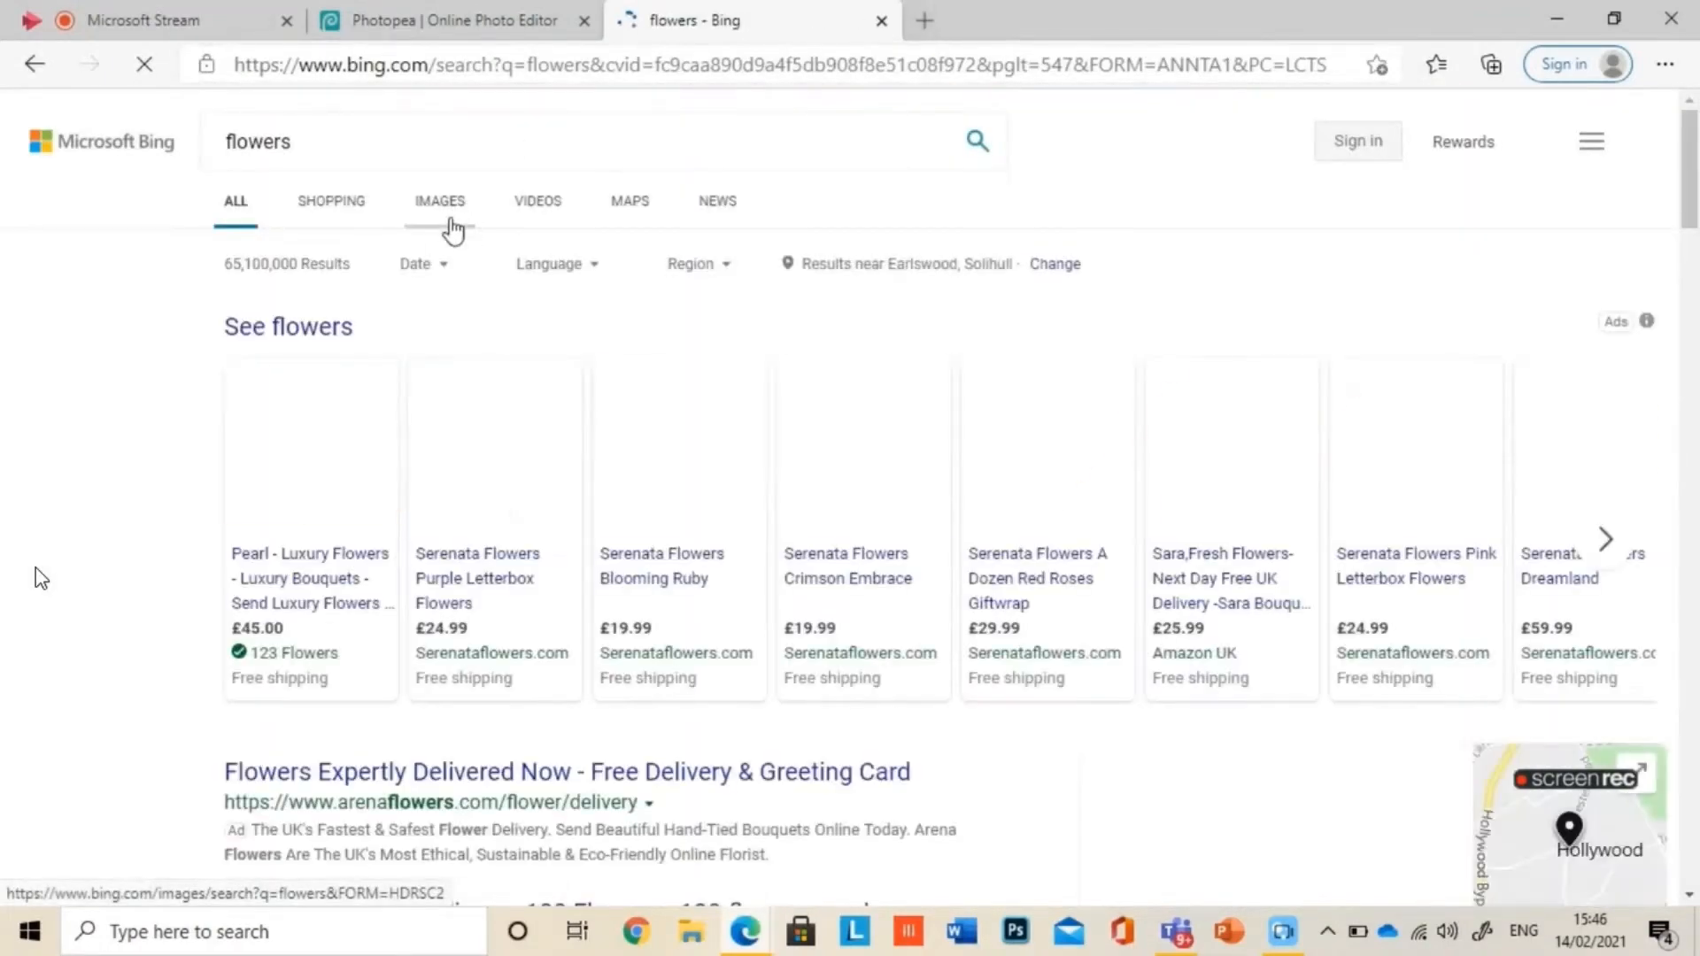
left_click(440, 257)
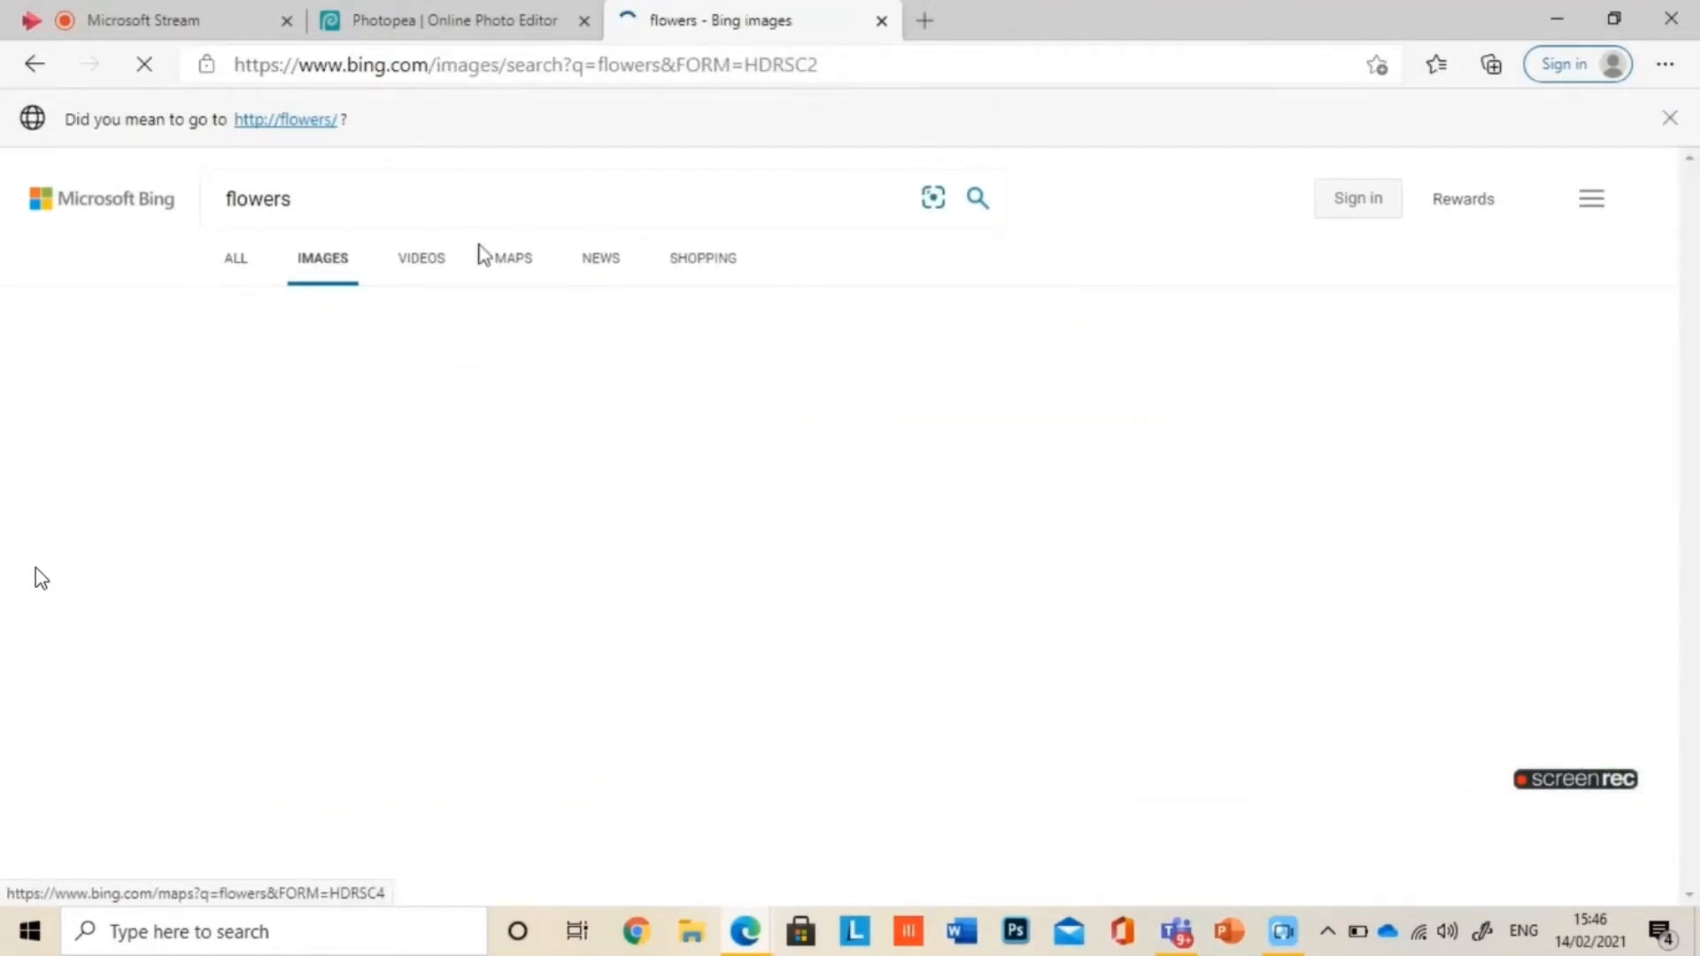
Step: Refine the image search to "flowers single"
type("si")
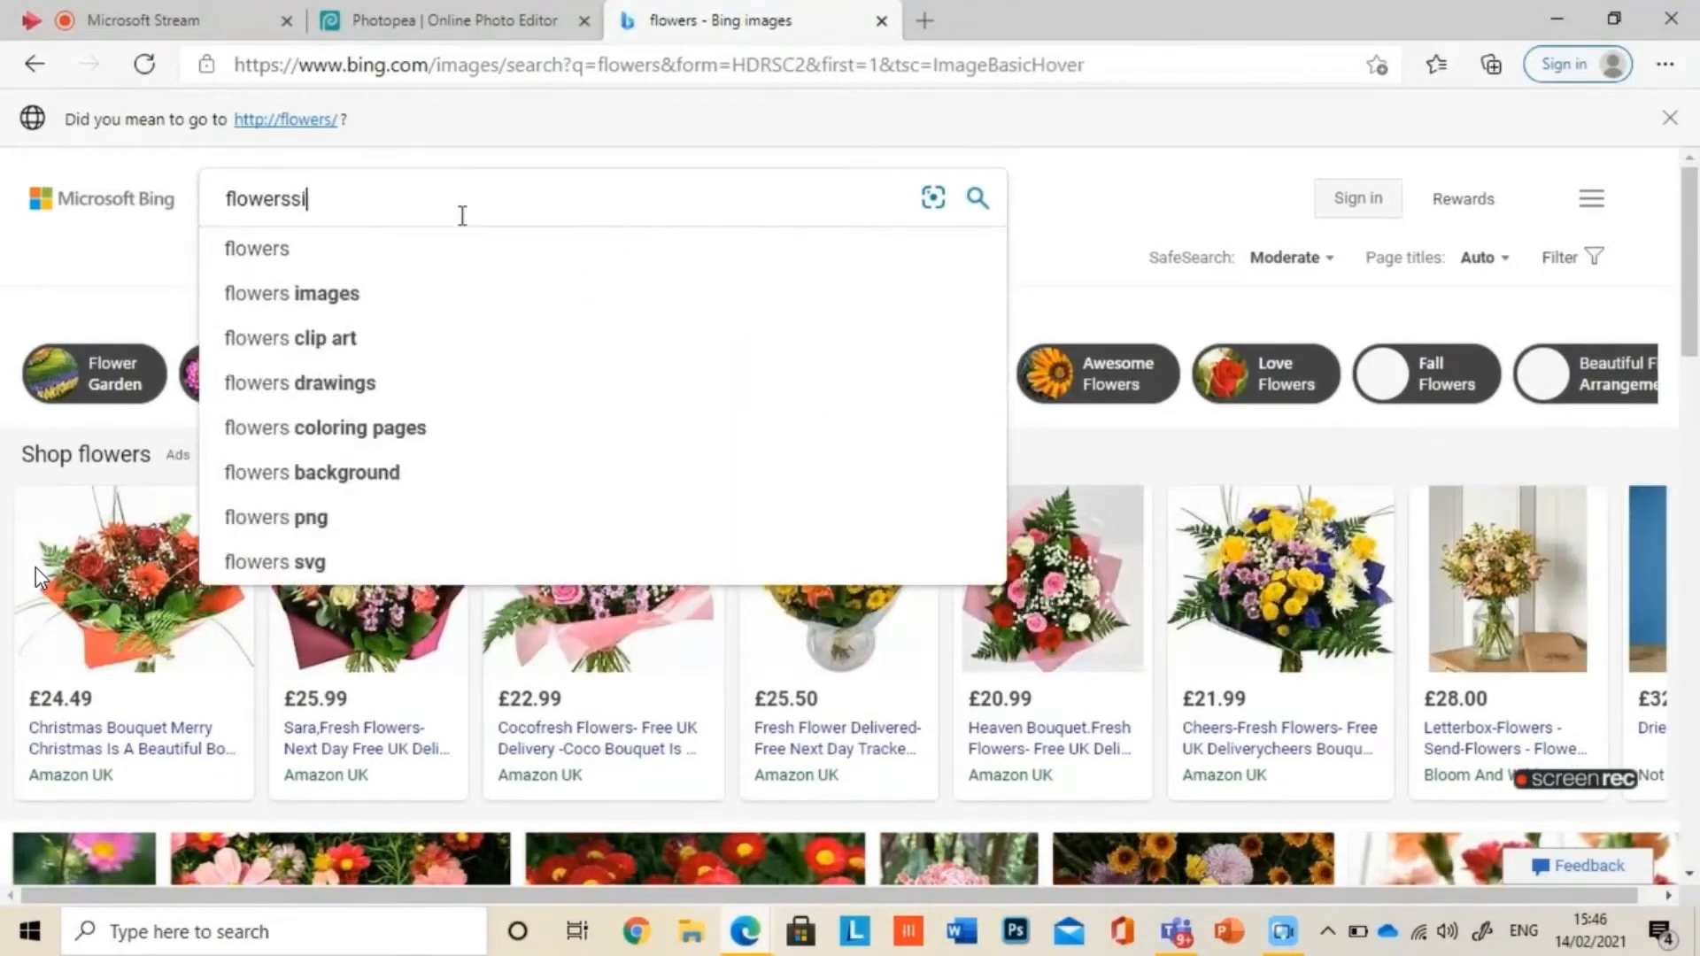
key("Left")
key("Left")
key("Left")
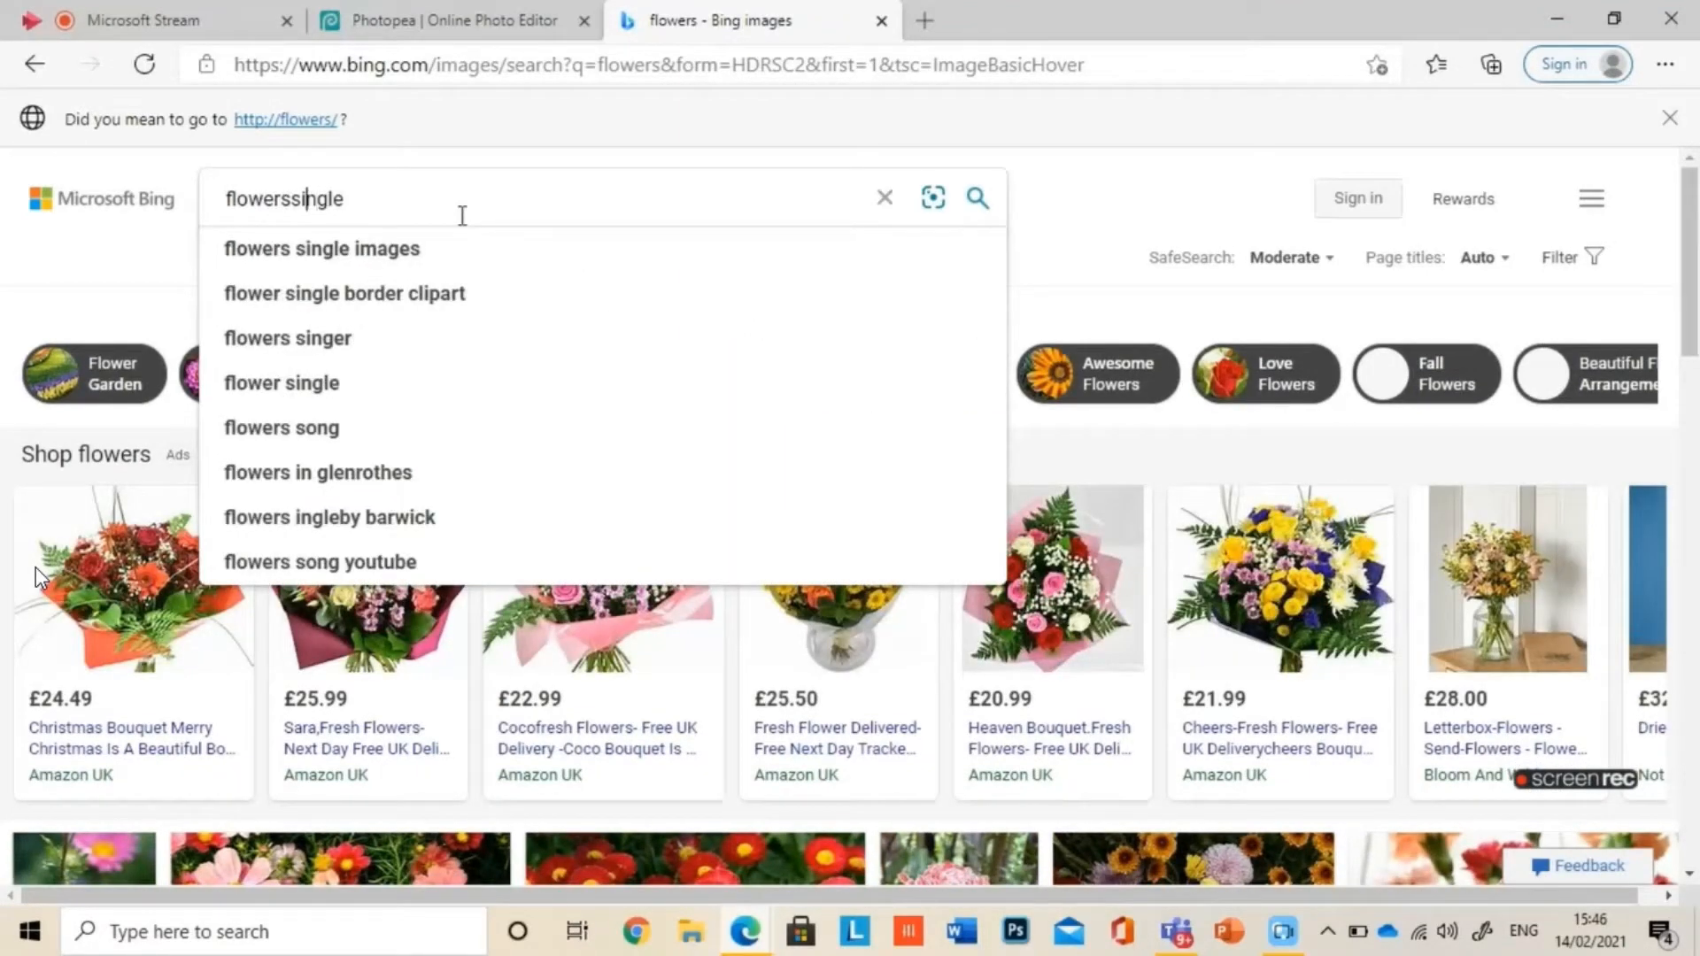
key("Return")
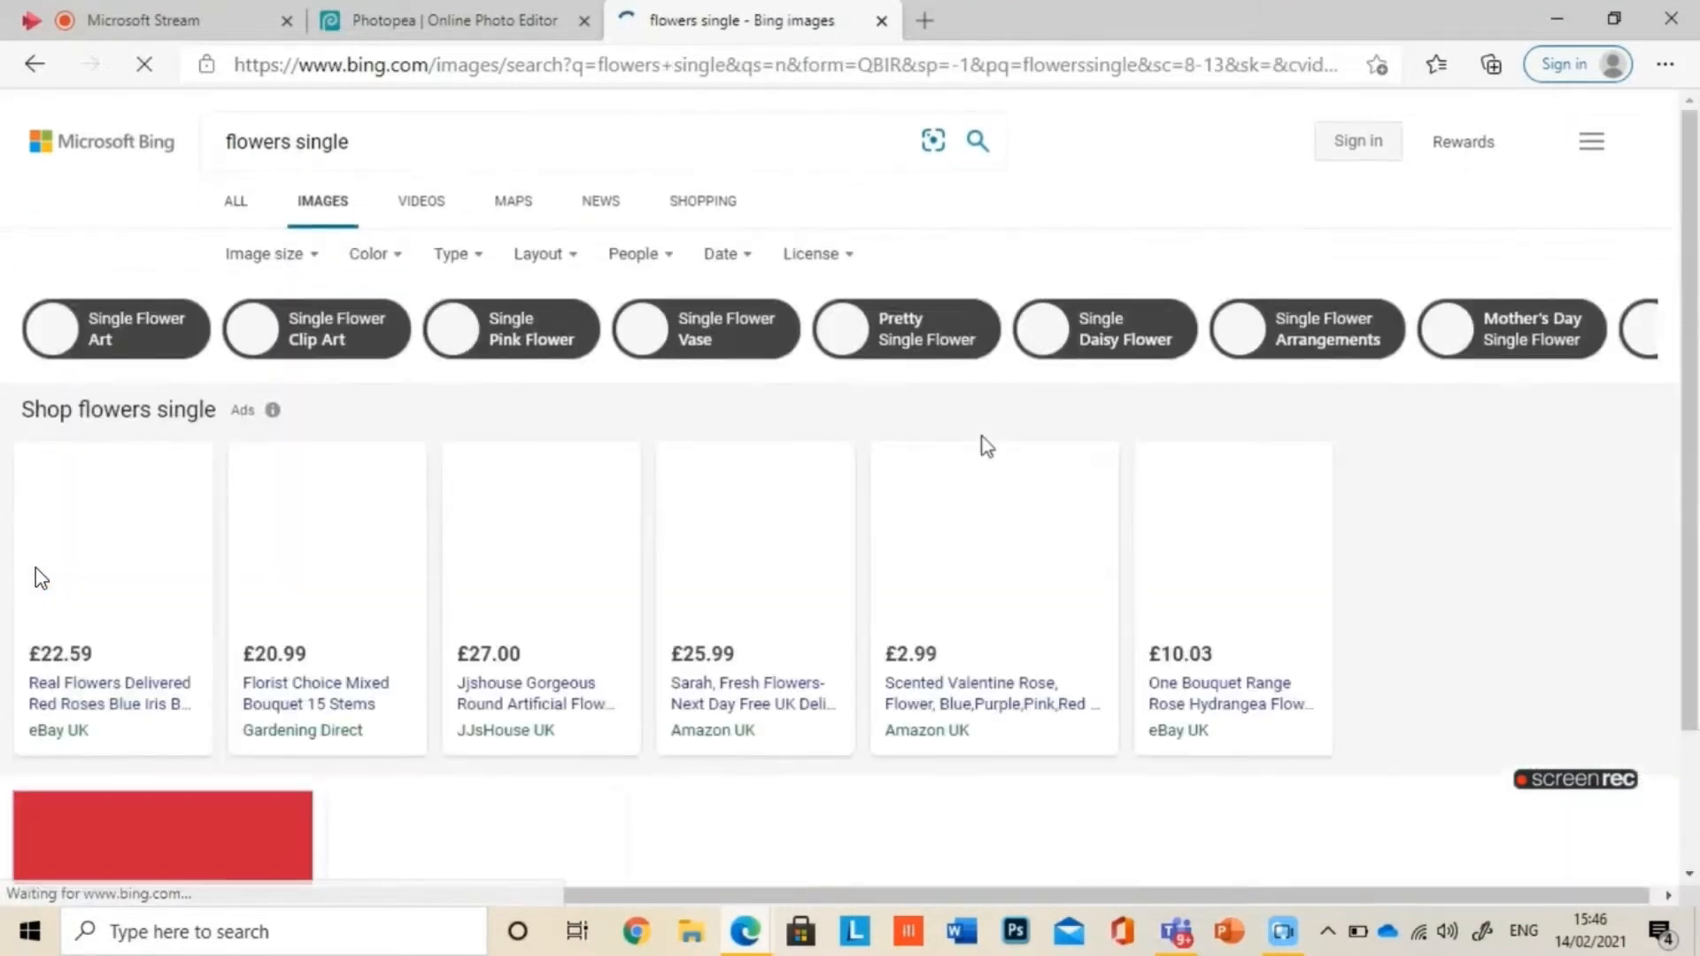
Step: Save the purple daisy picture as a JPEG in Downloads and return to the image results
scroll(978, 447, "down", 6)
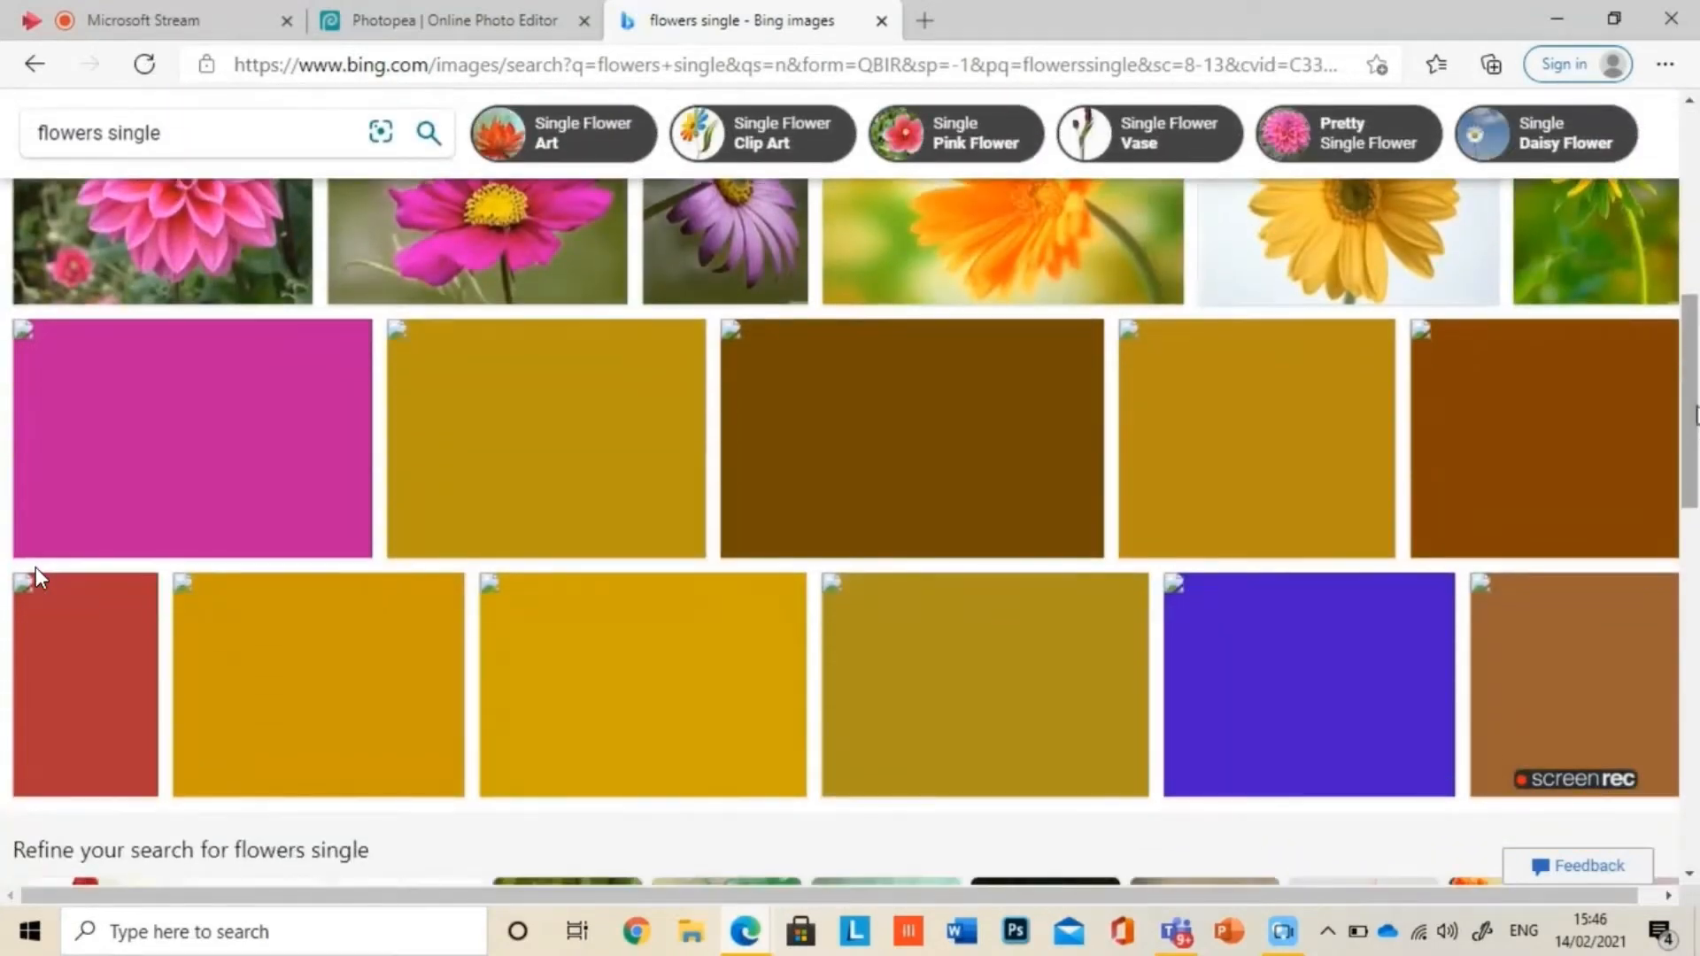
scroll(1691, 500, "up", 2)
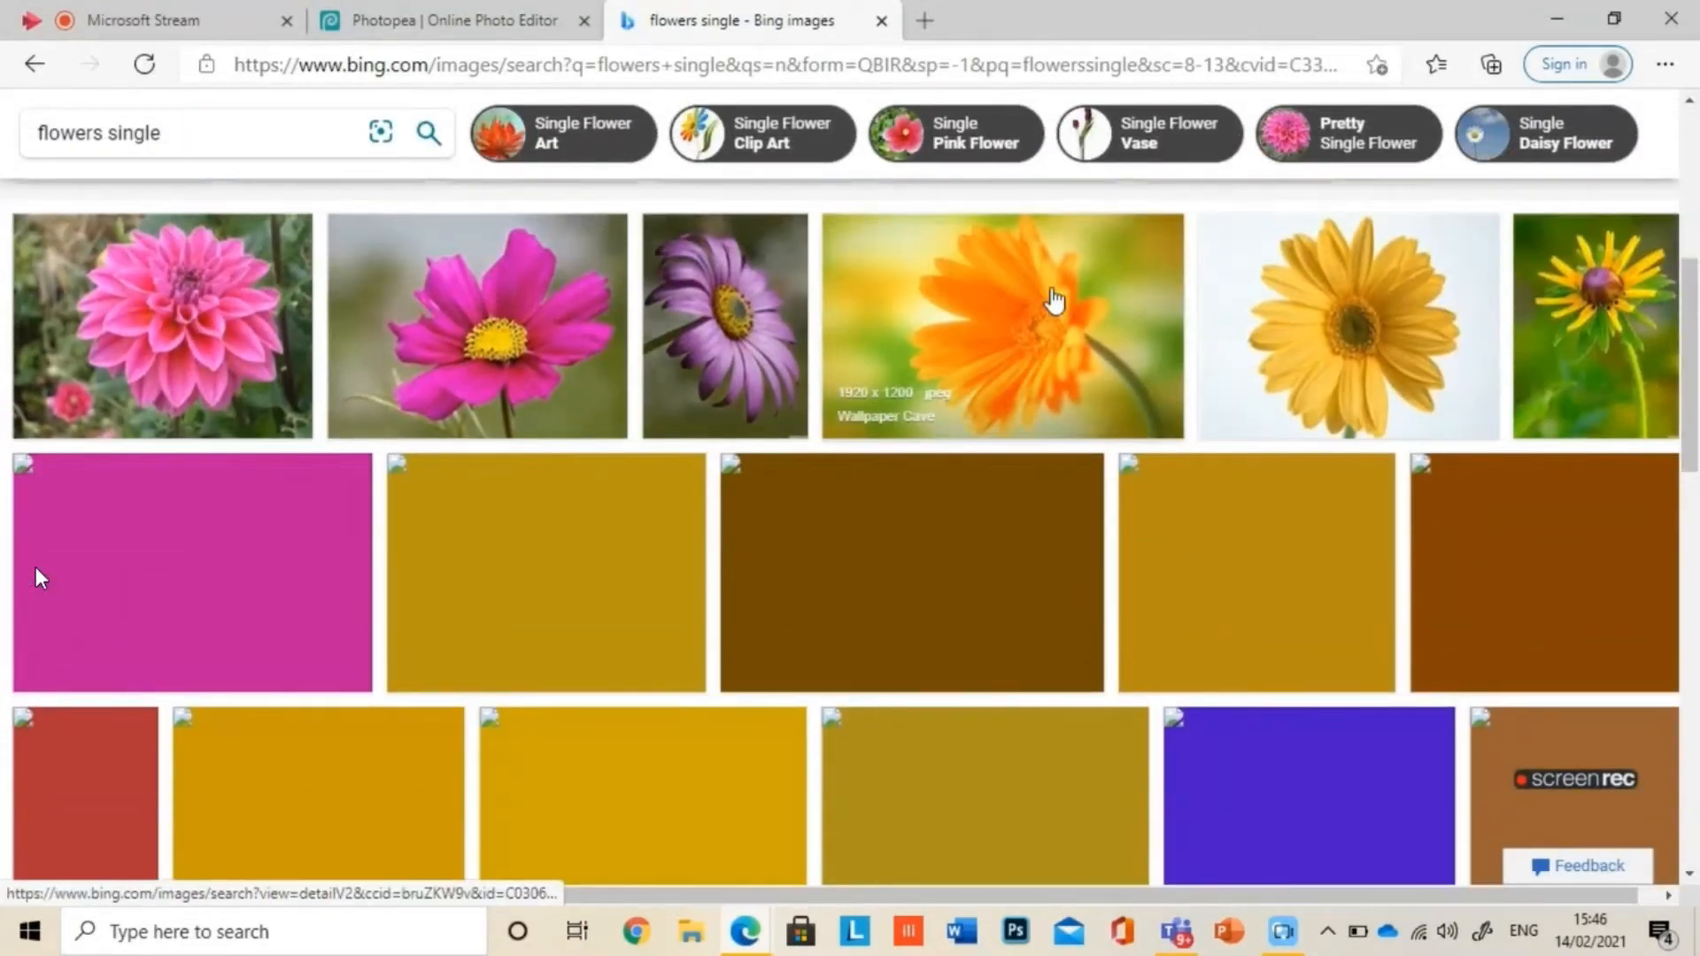
left_click(707, 312)
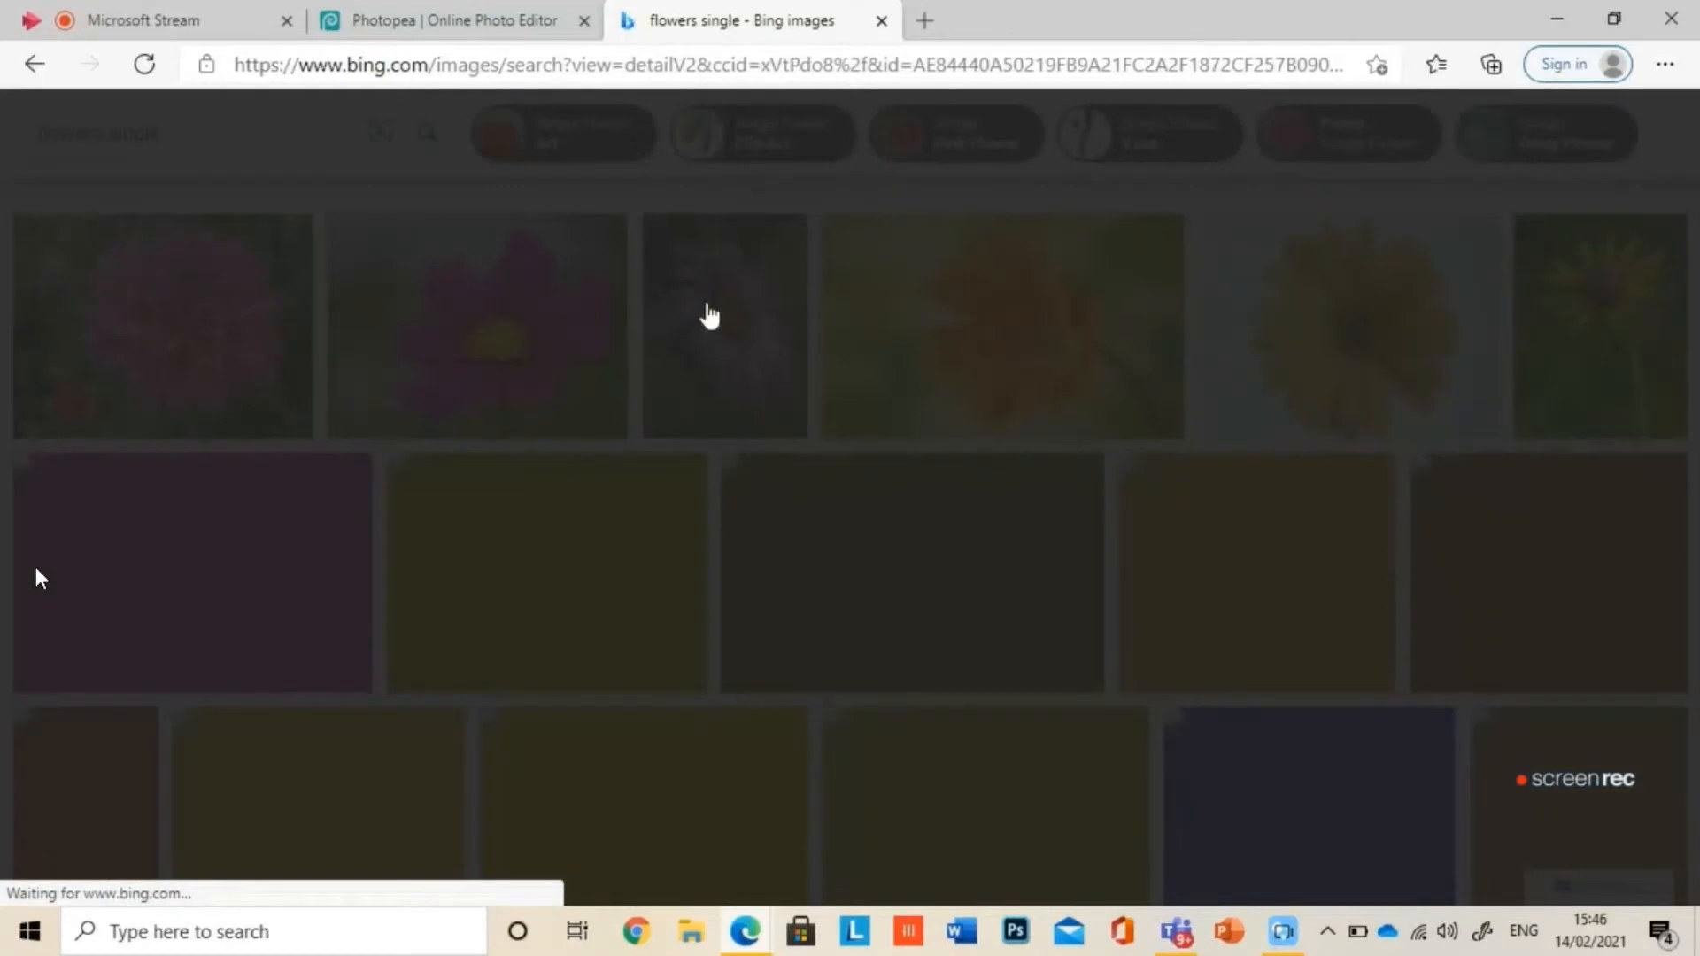
right_click(593, 377)
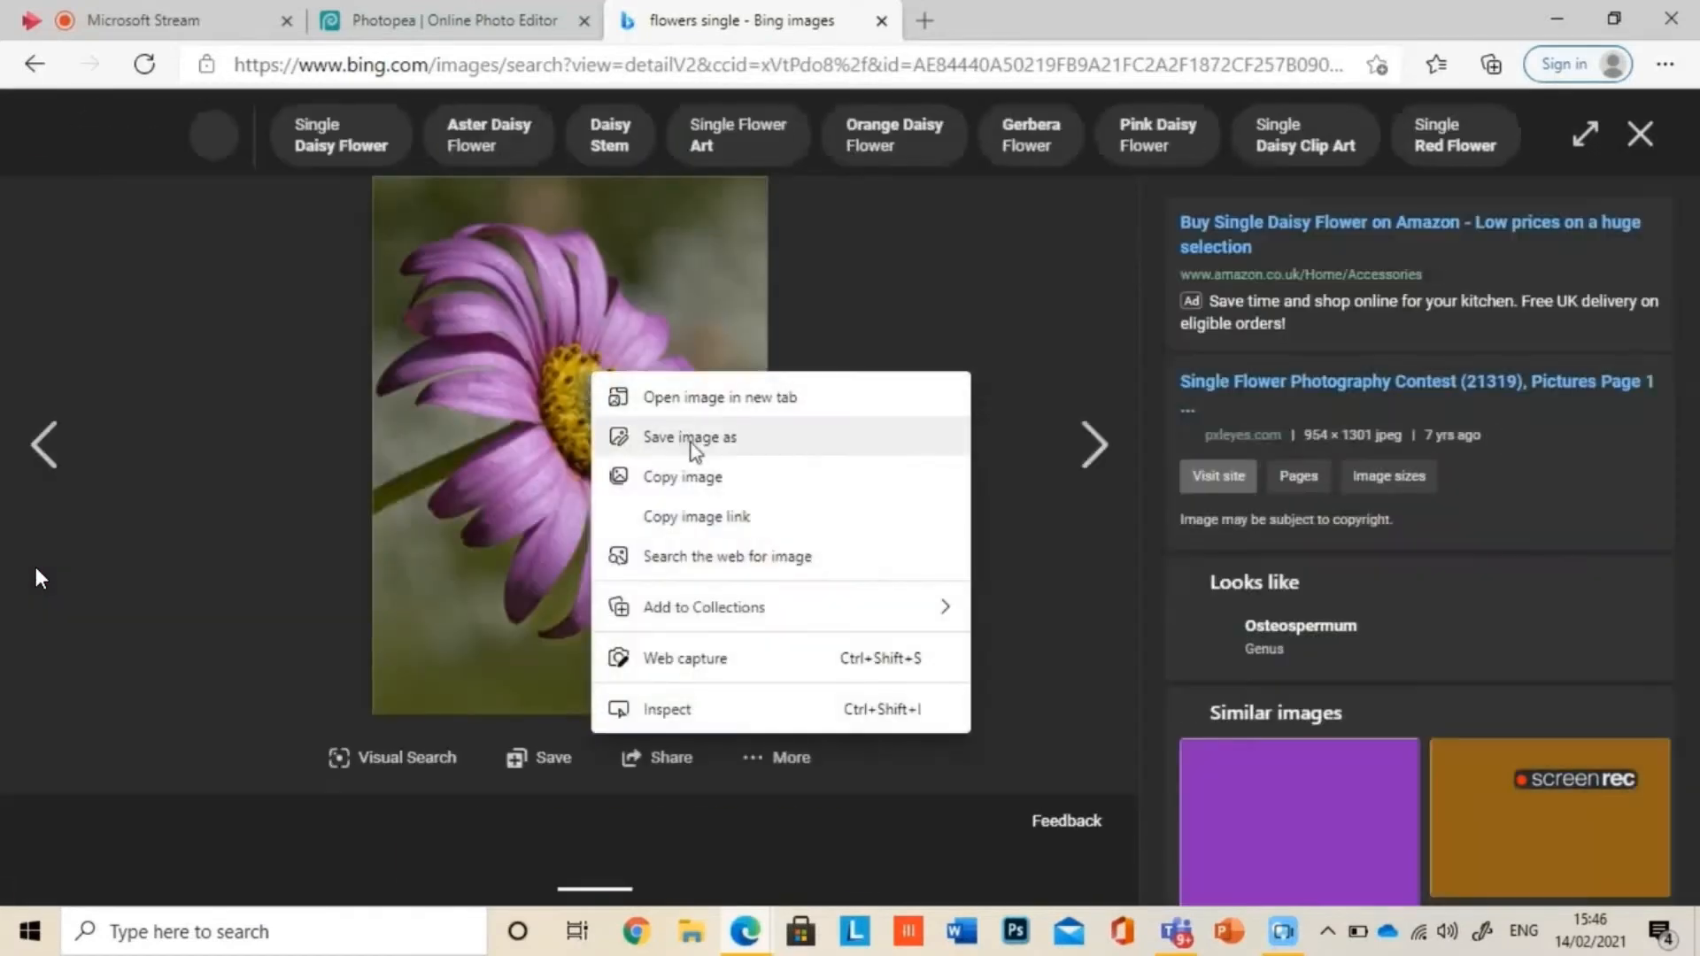
left_click(688, 450)
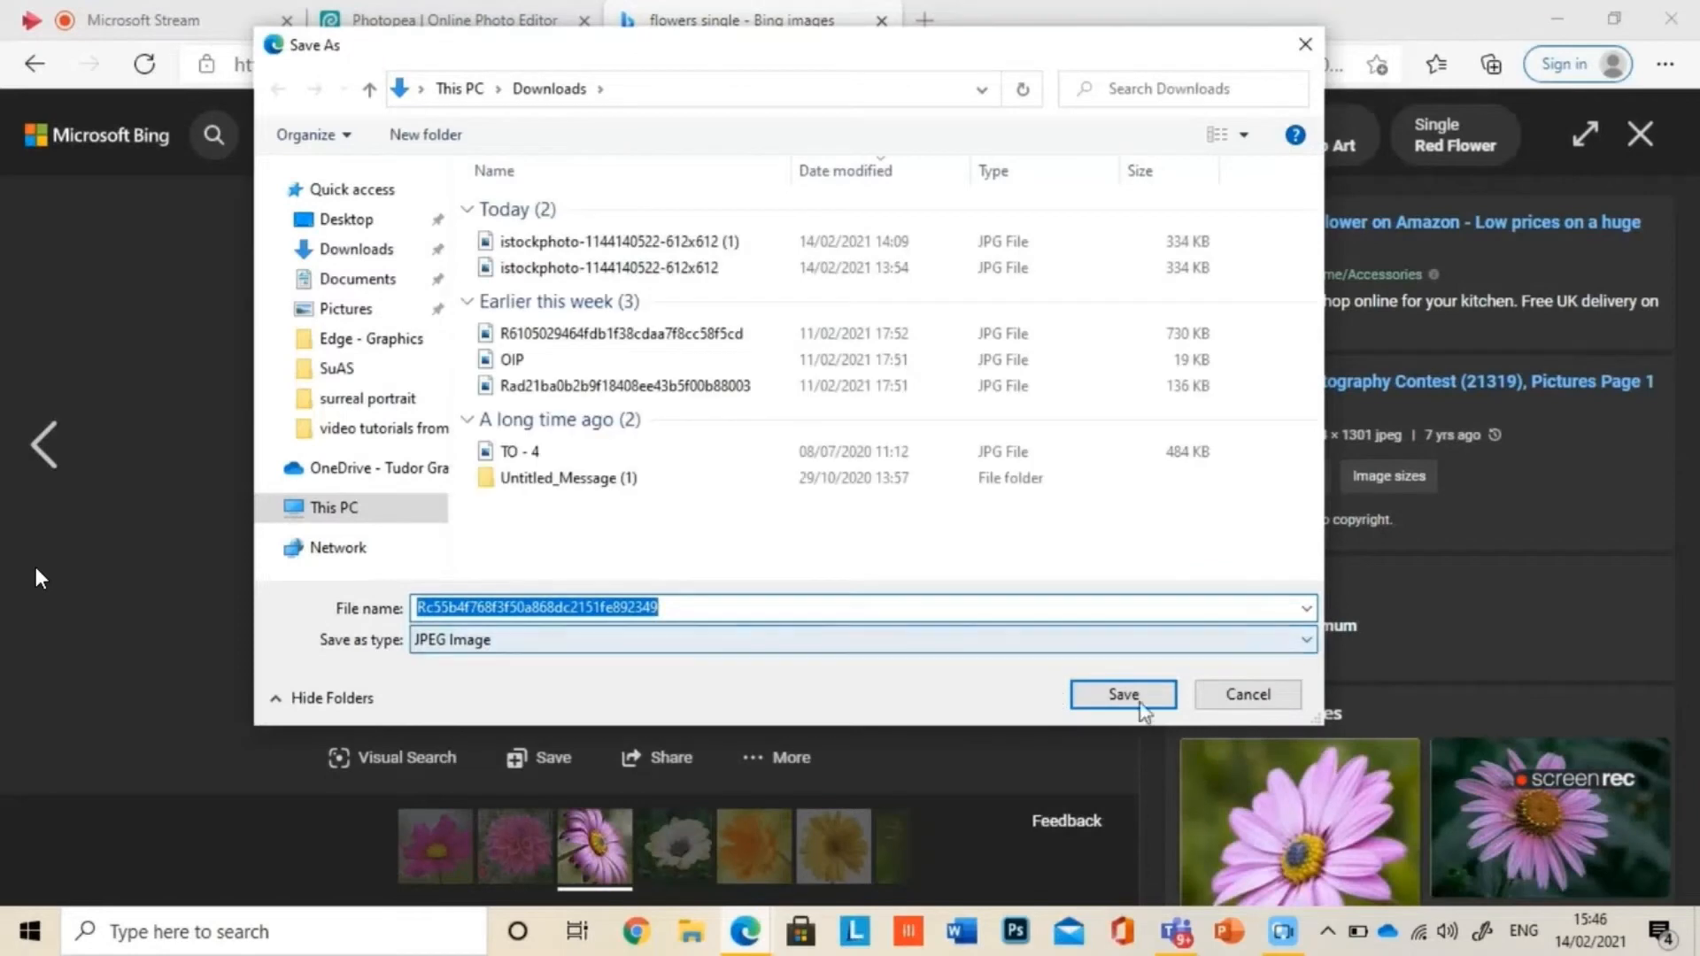
left_click(1141, 706)
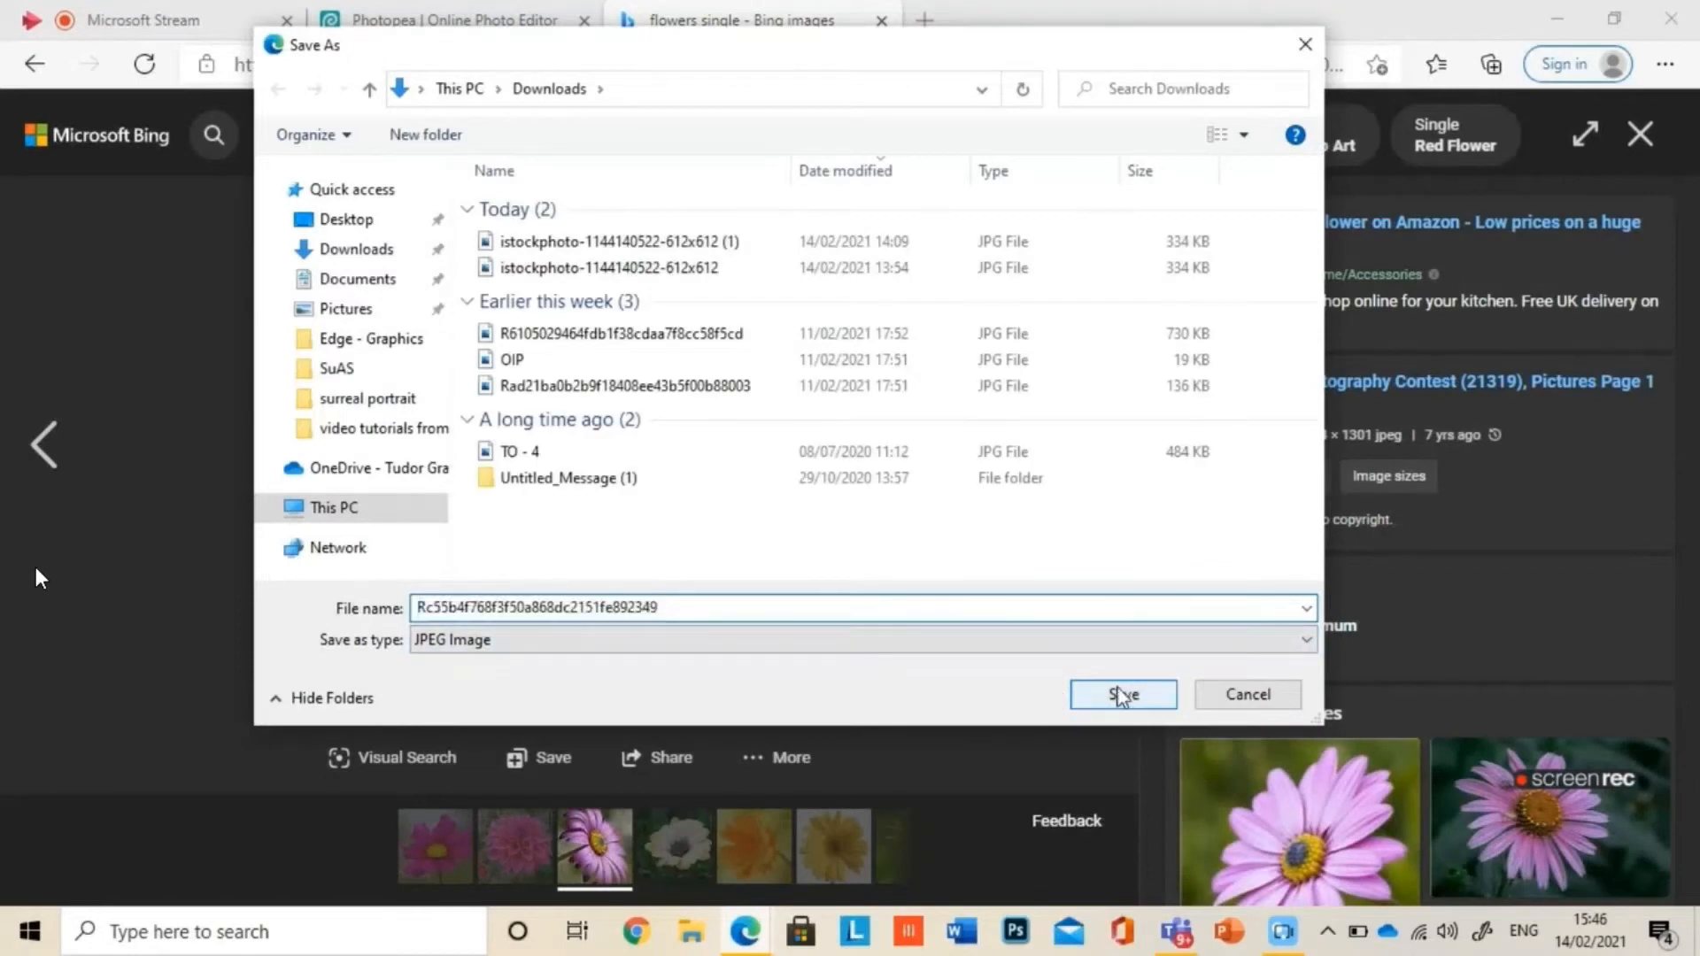
left_click(1640, 134)
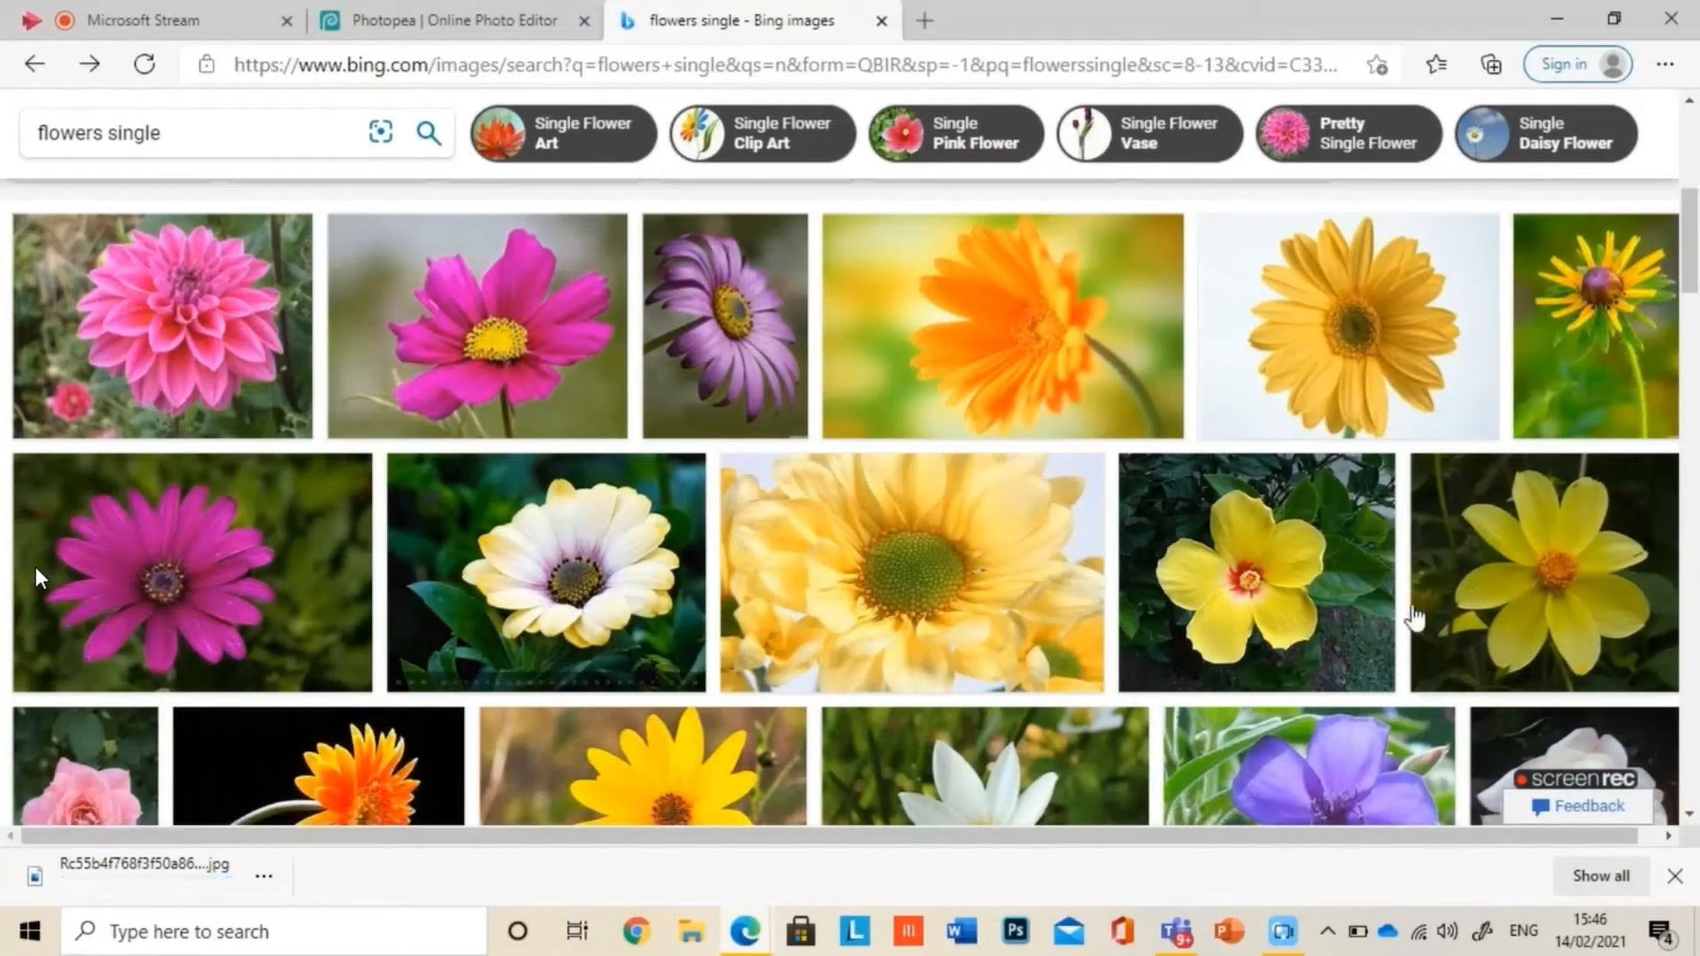
Step: Save the yellow hibiscus picture with the red centre to Downloads and close its preview
left_click(1331, 608)
right_click(797, 475)
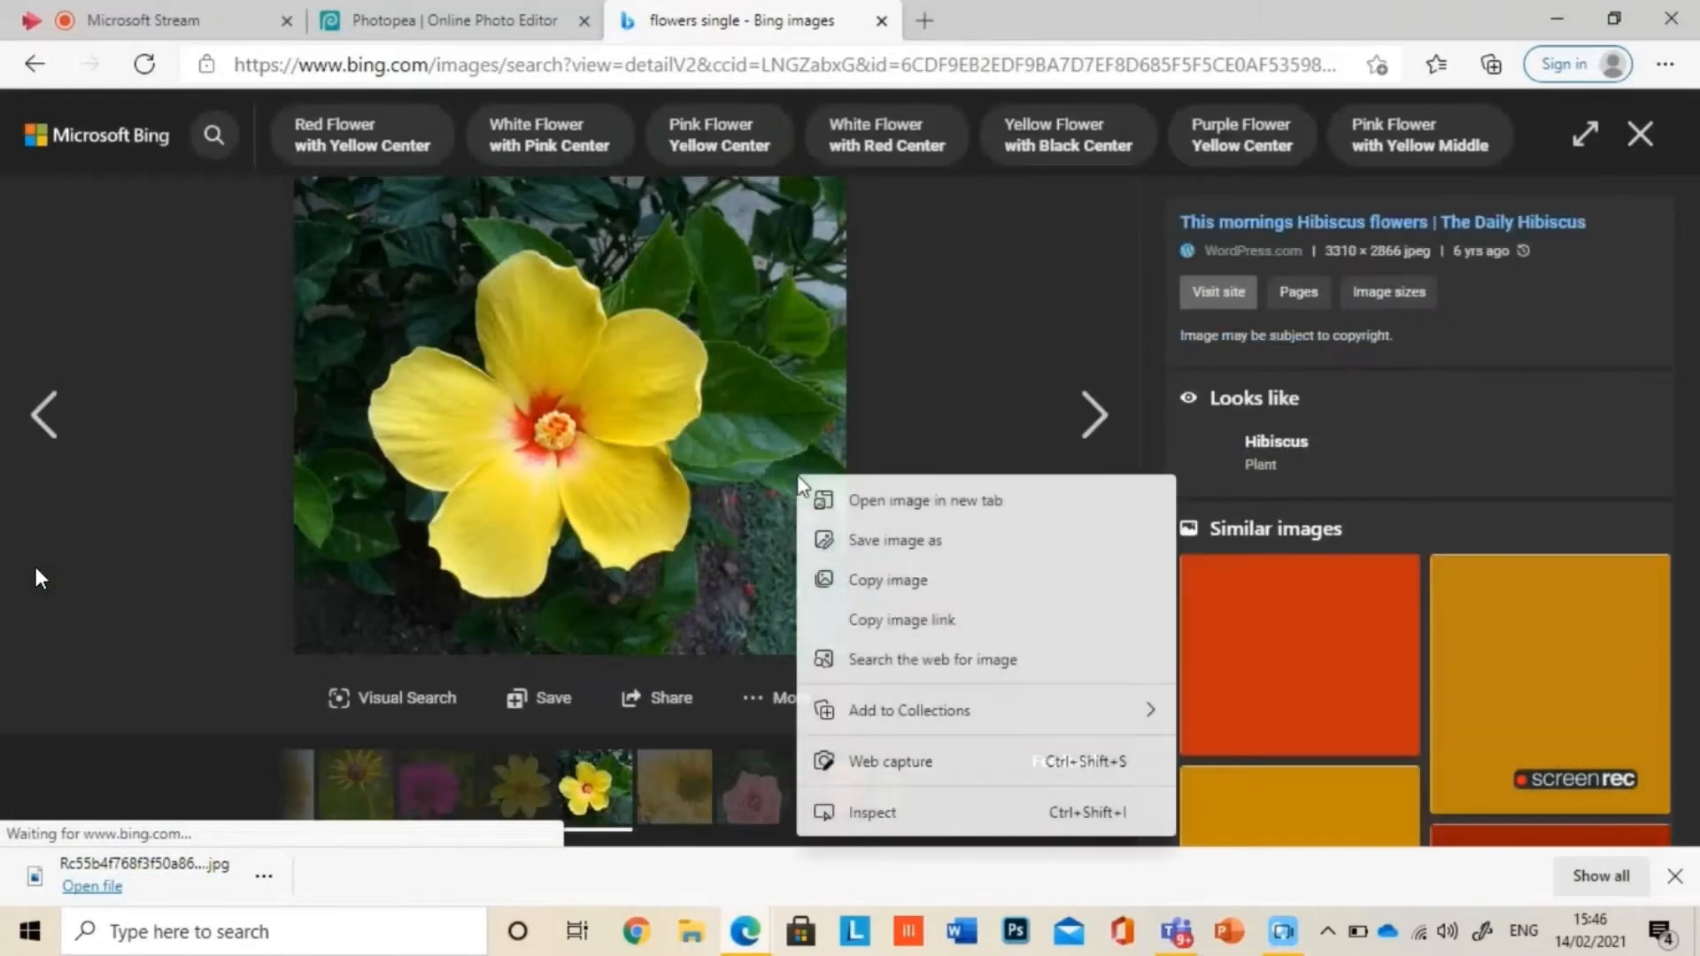
left_click(904, 562)
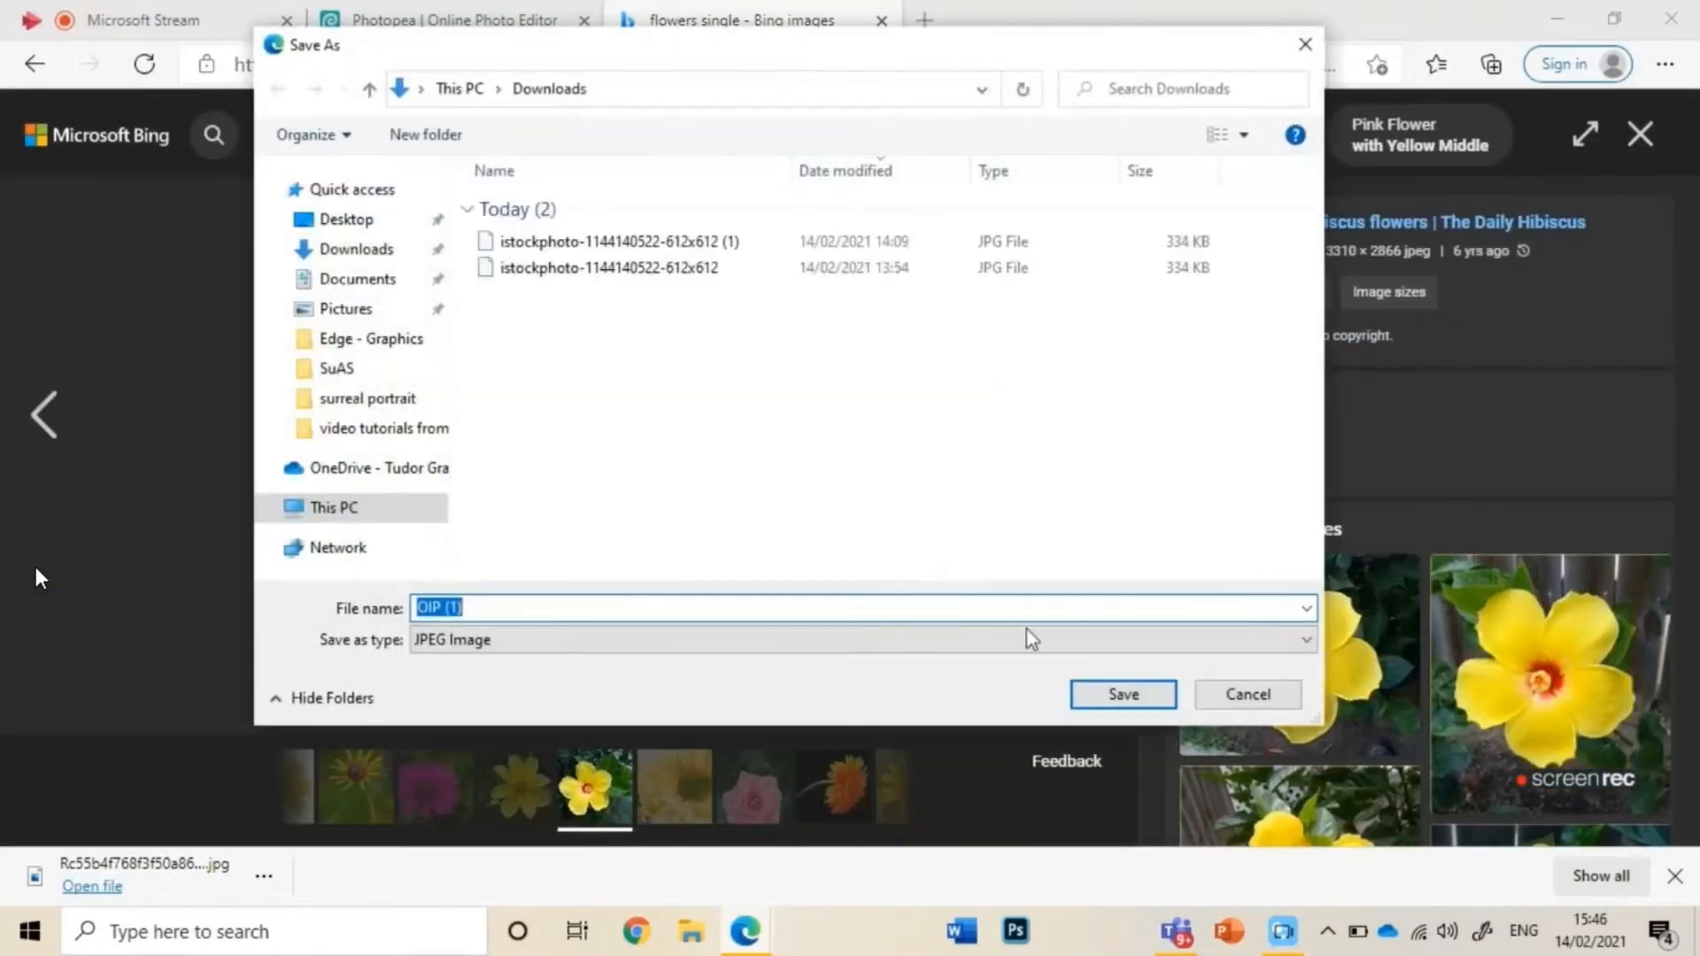
left_click(1094, 695)
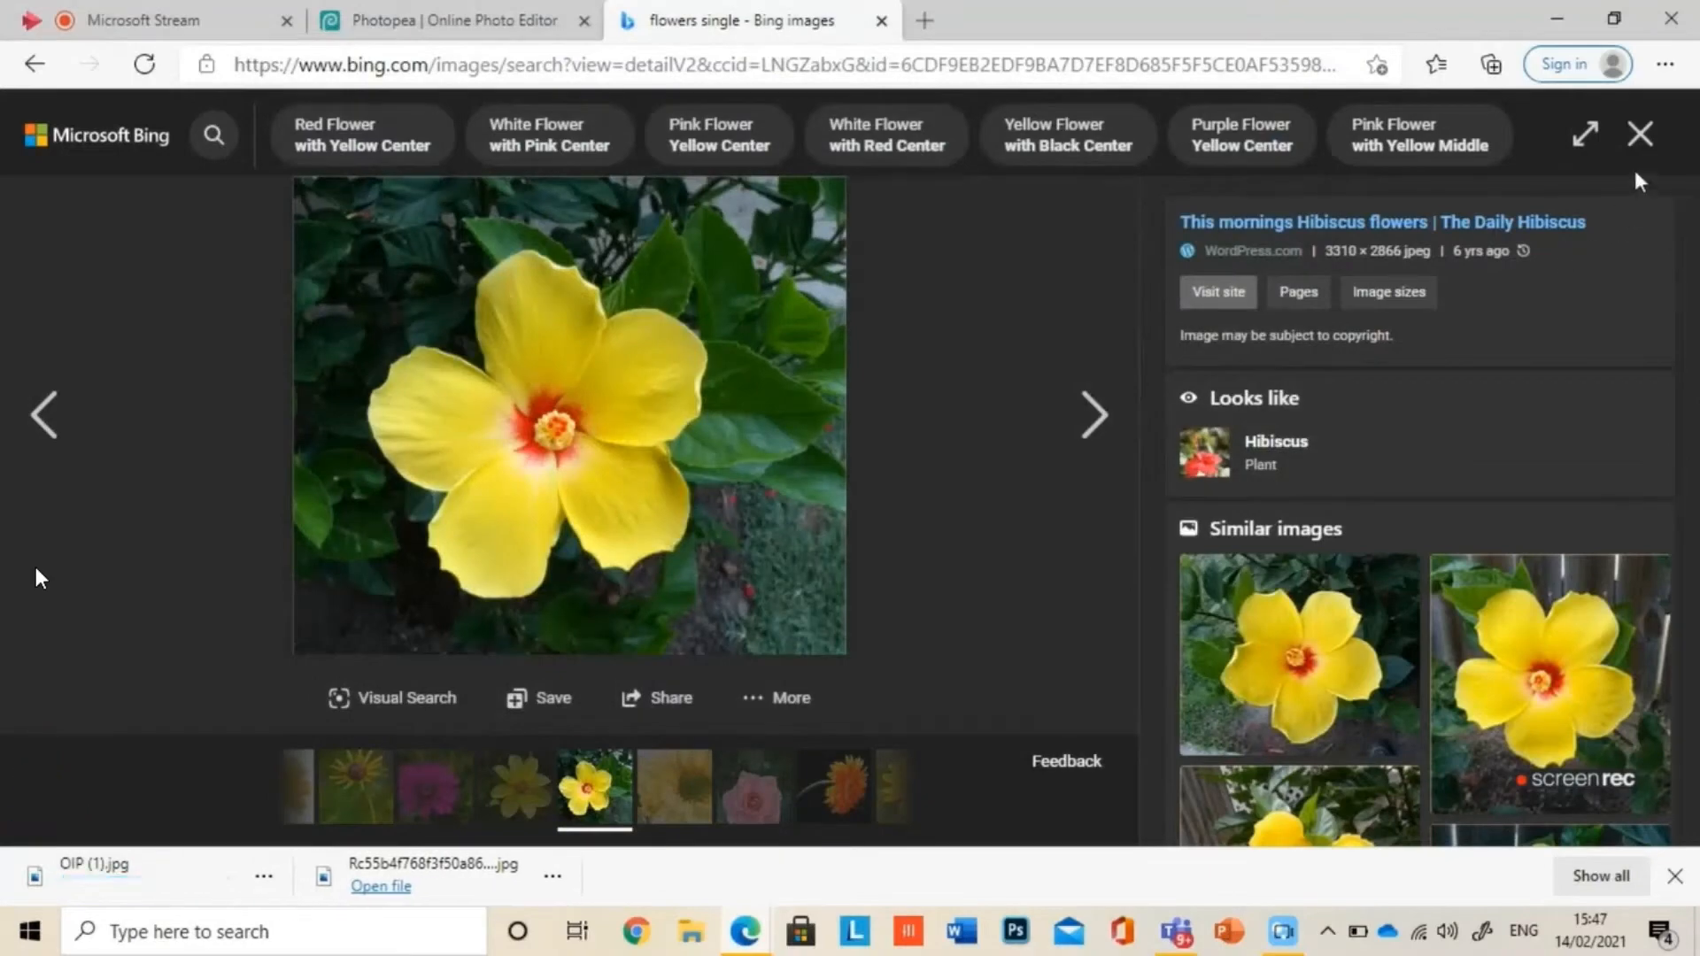
left_click(1640, 133)
Step: Save the blue flower picture with white stamens to Downloads and close its preview
scroll(40, 577, "down", 5)
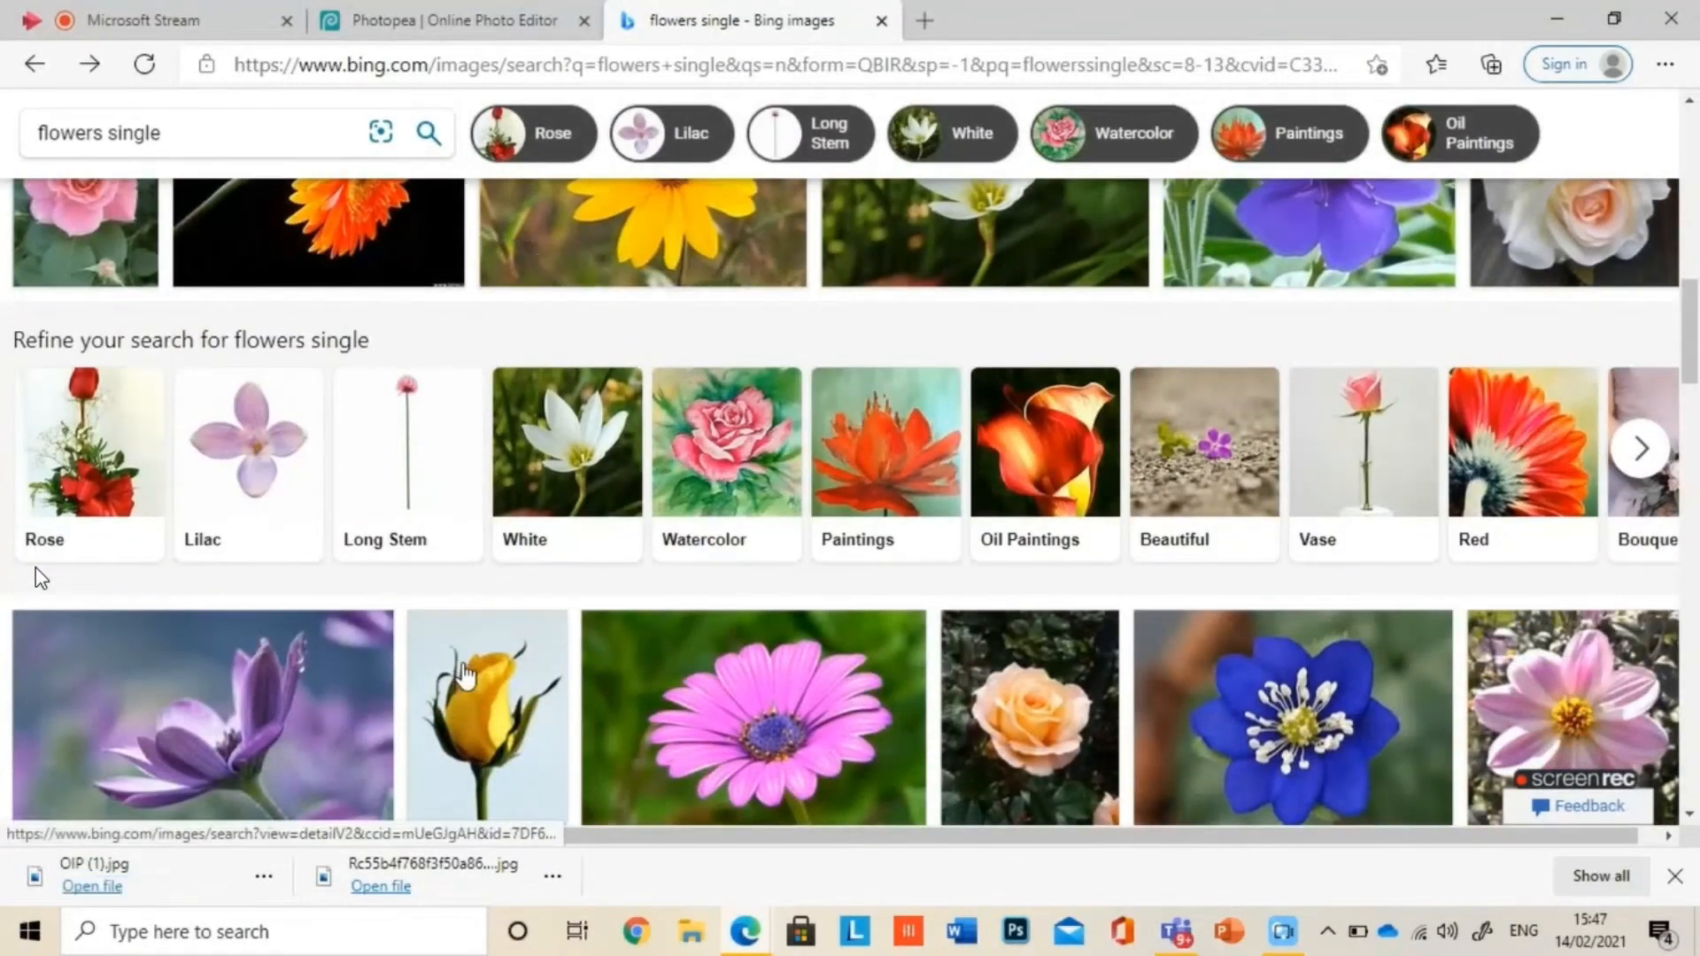
left_click(1257, 711)
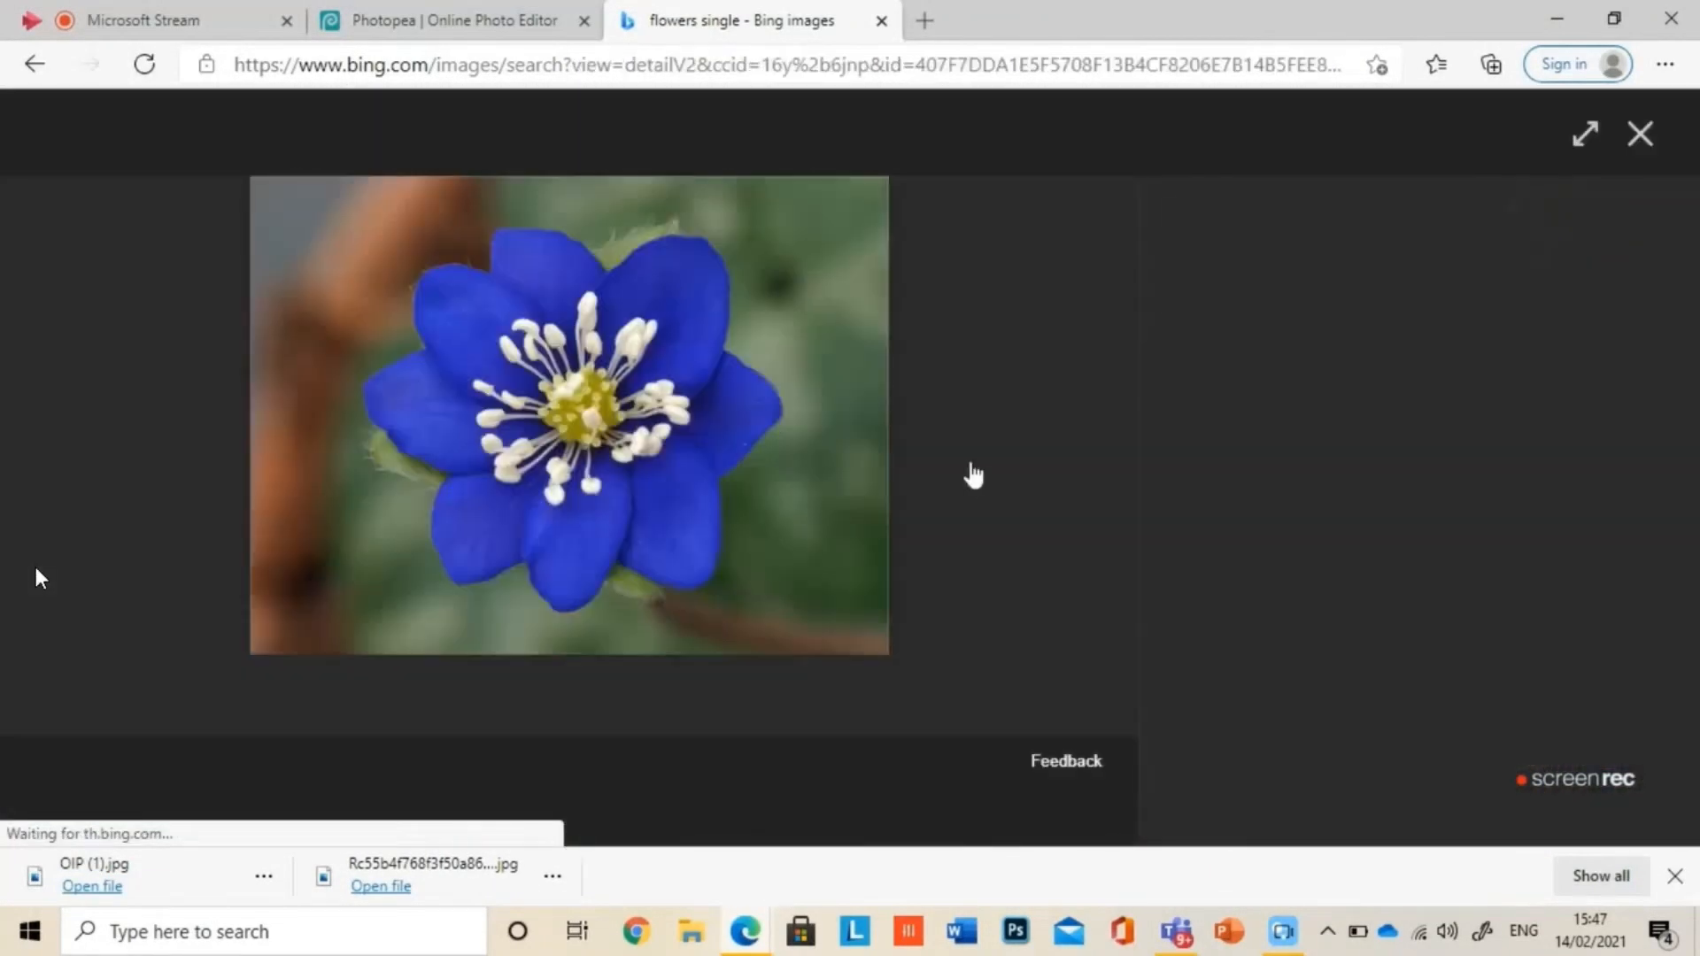
right_click(582, 376)
left_click(691, 441)
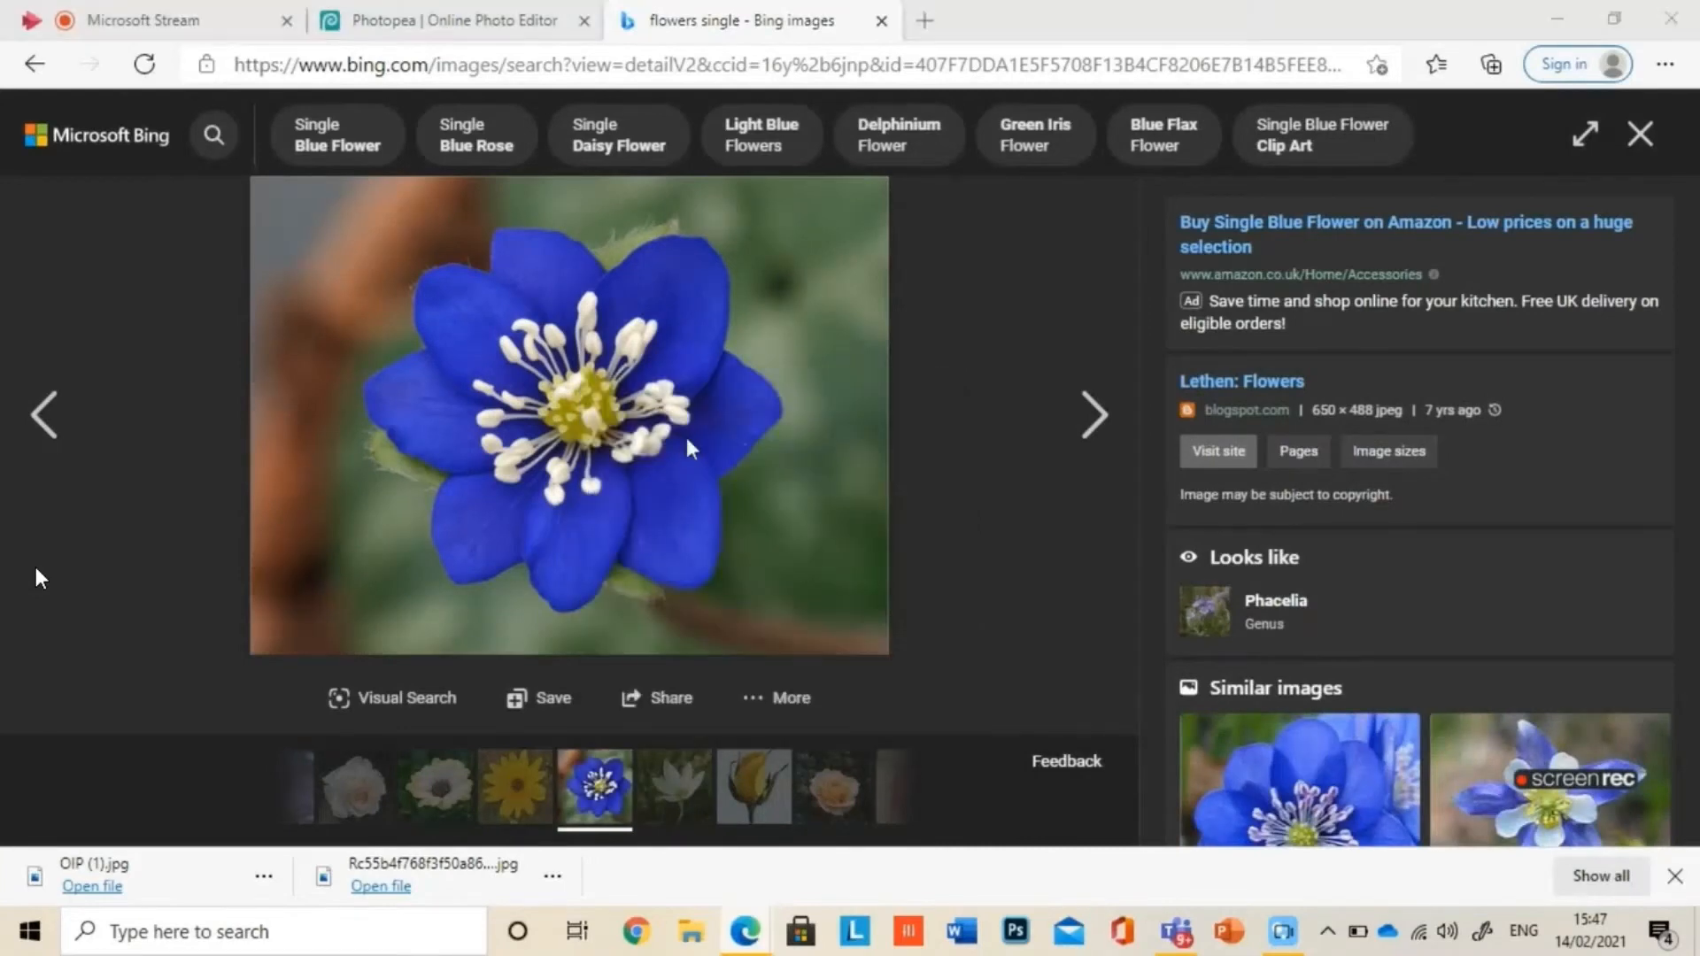
key("Return")
left_click(1645, 156)
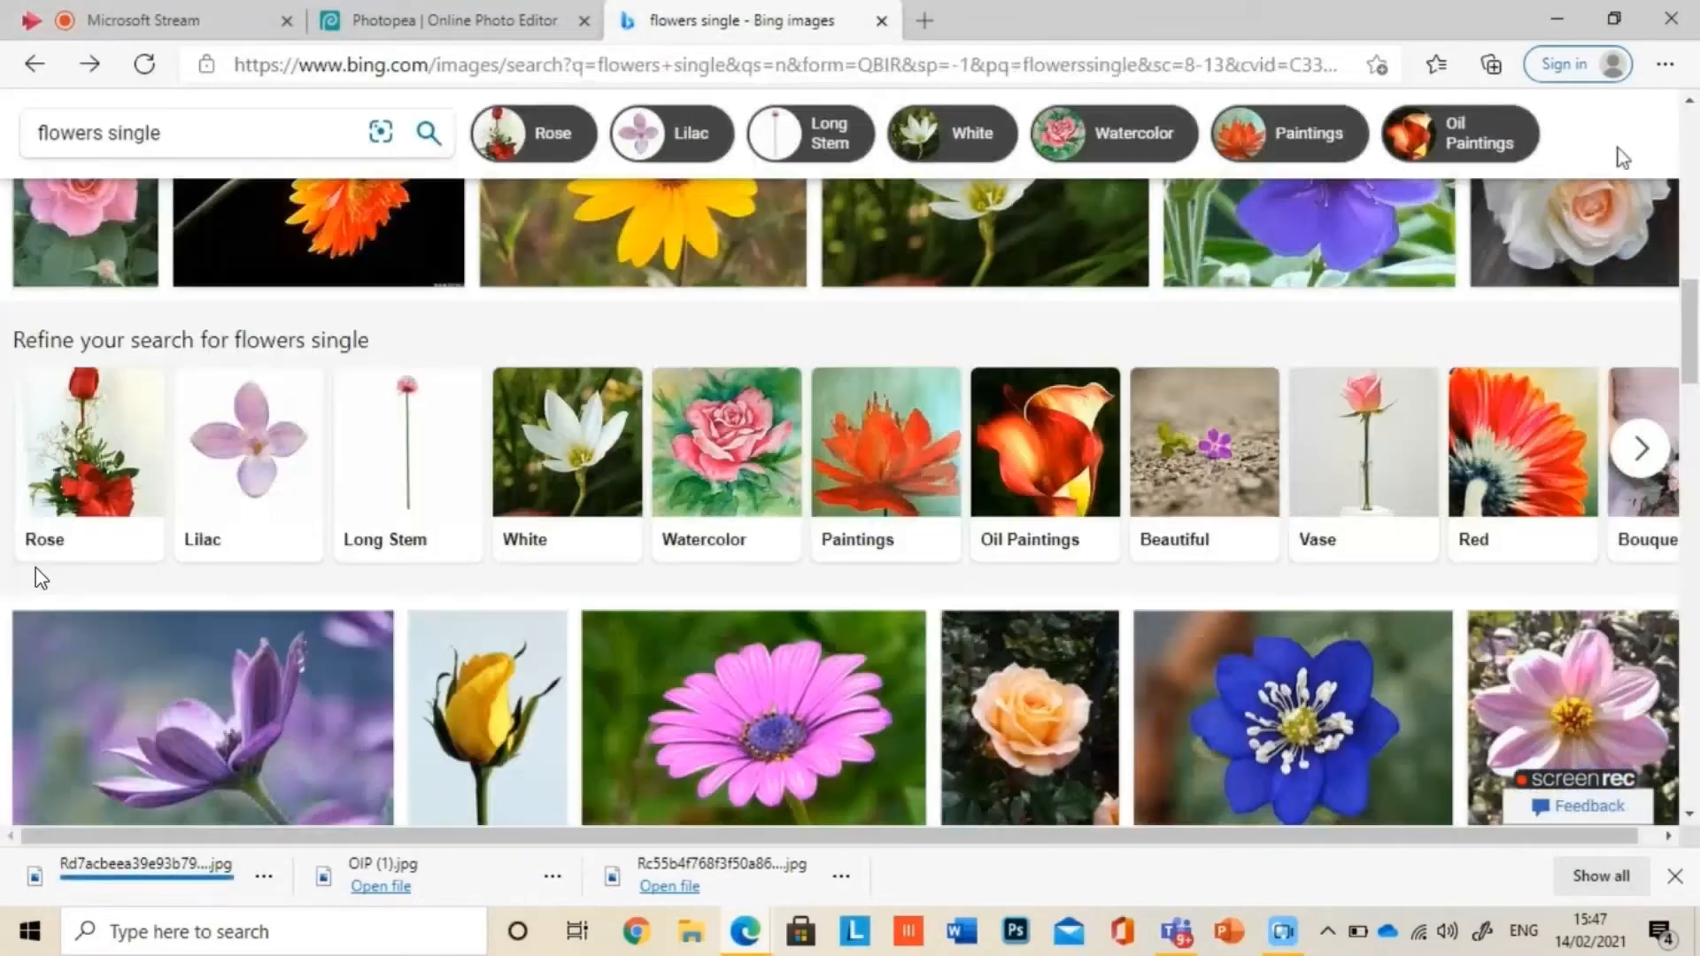
Step: Search for "leaves" images and save a leaf picture from the results
left_click(243, 119)
type("leaves")
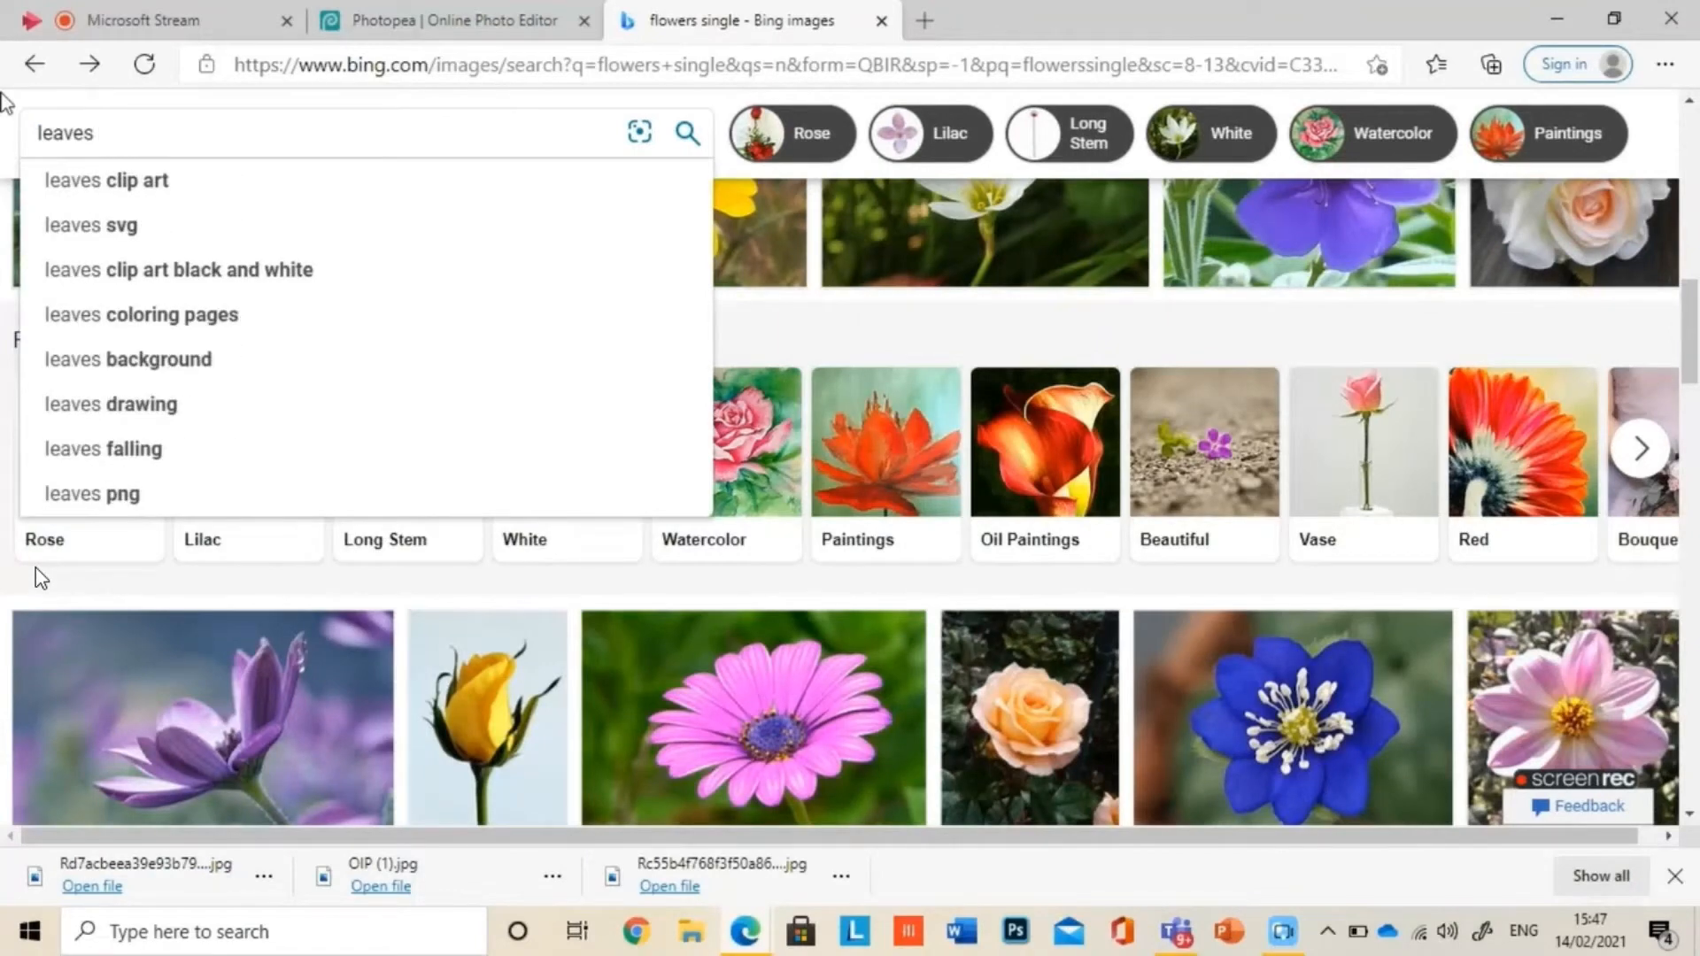
key("Return")
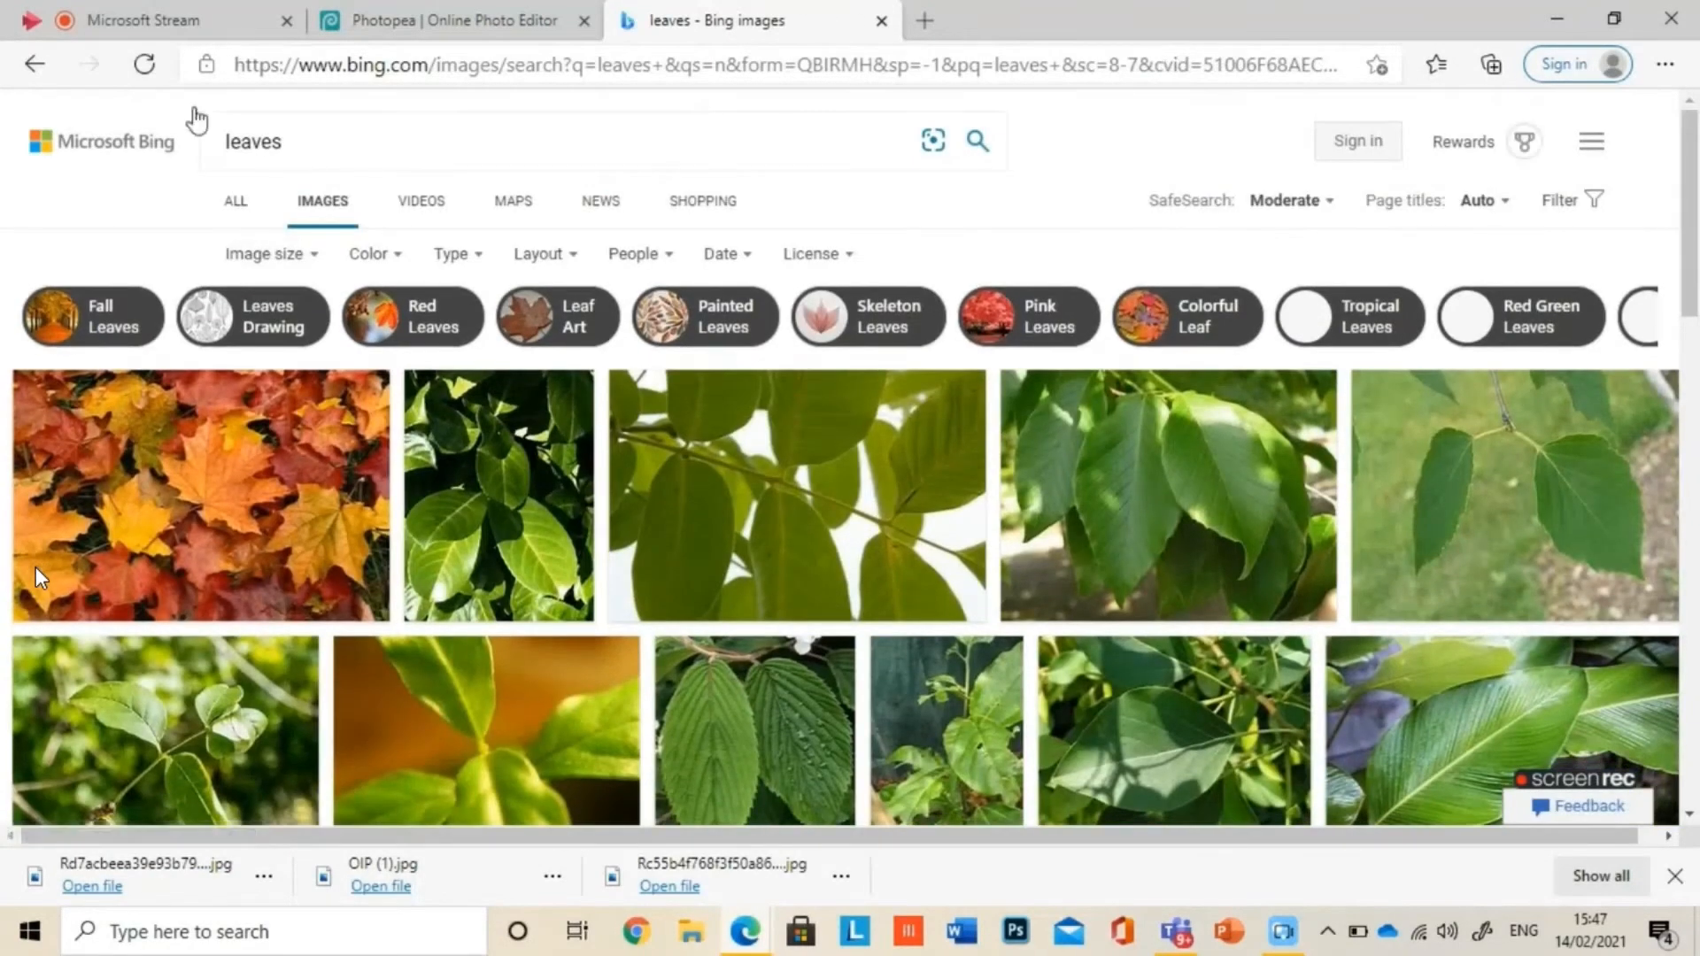
scroll(642, 524, "down", 8)
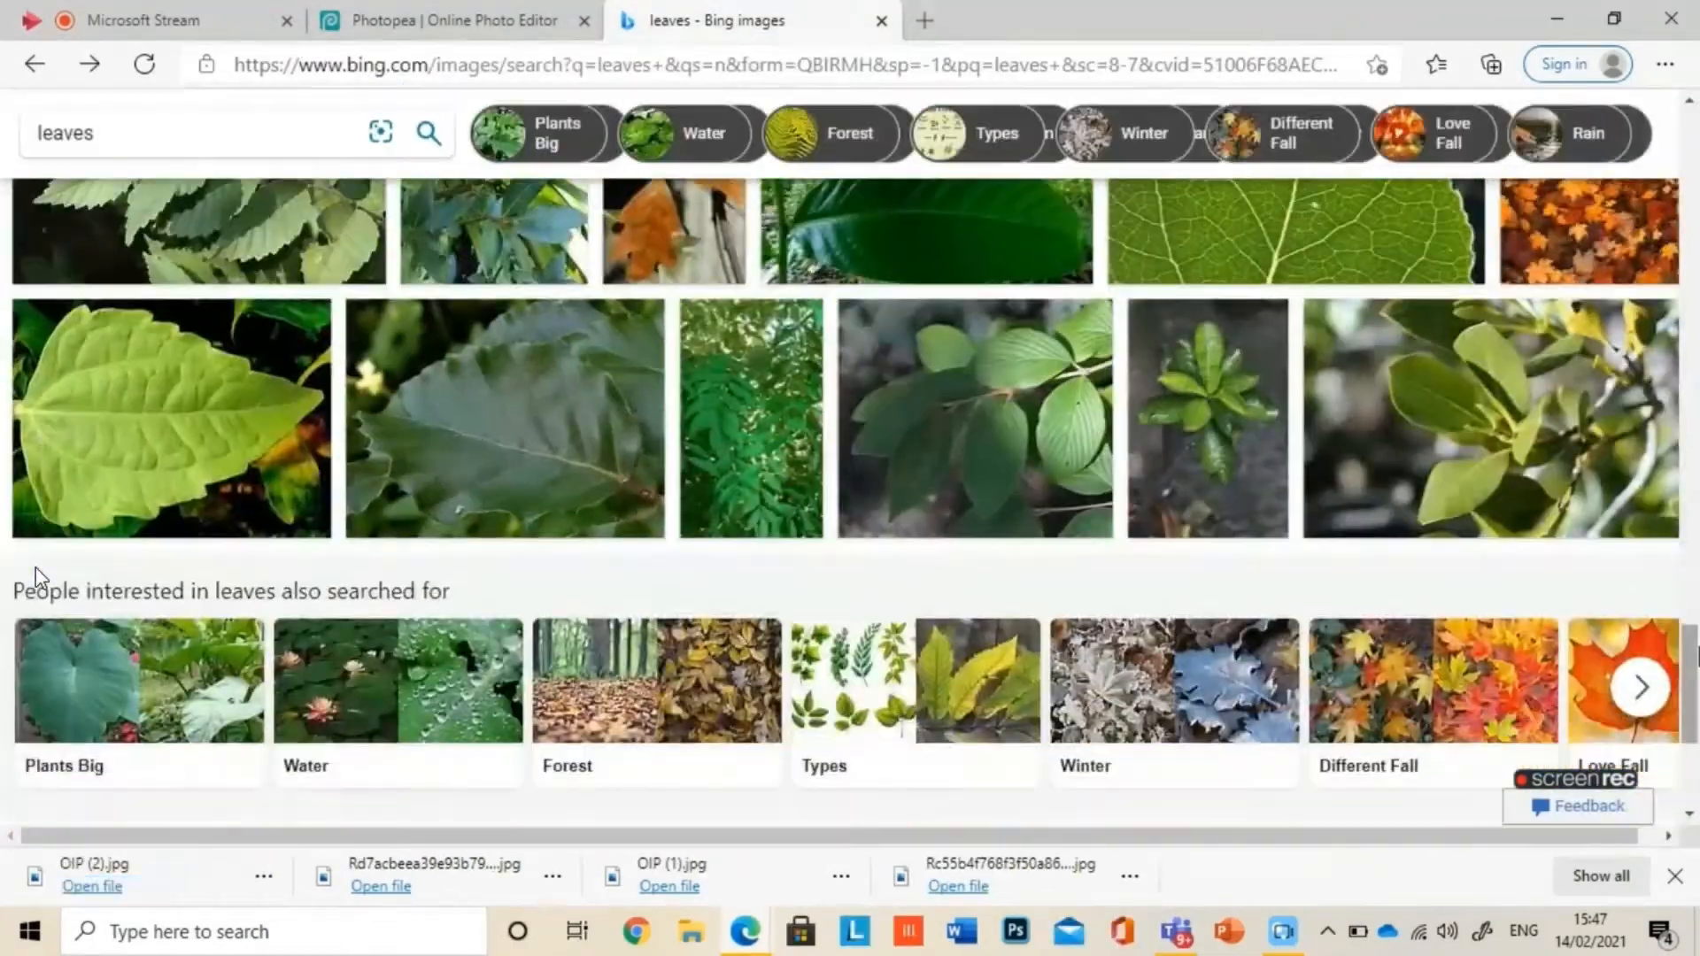
Step: Refine the leaf search to "leaves pretty" and then "leaves pretty vine", and save a vine picture
left_click(310, 132)
type("pretty")
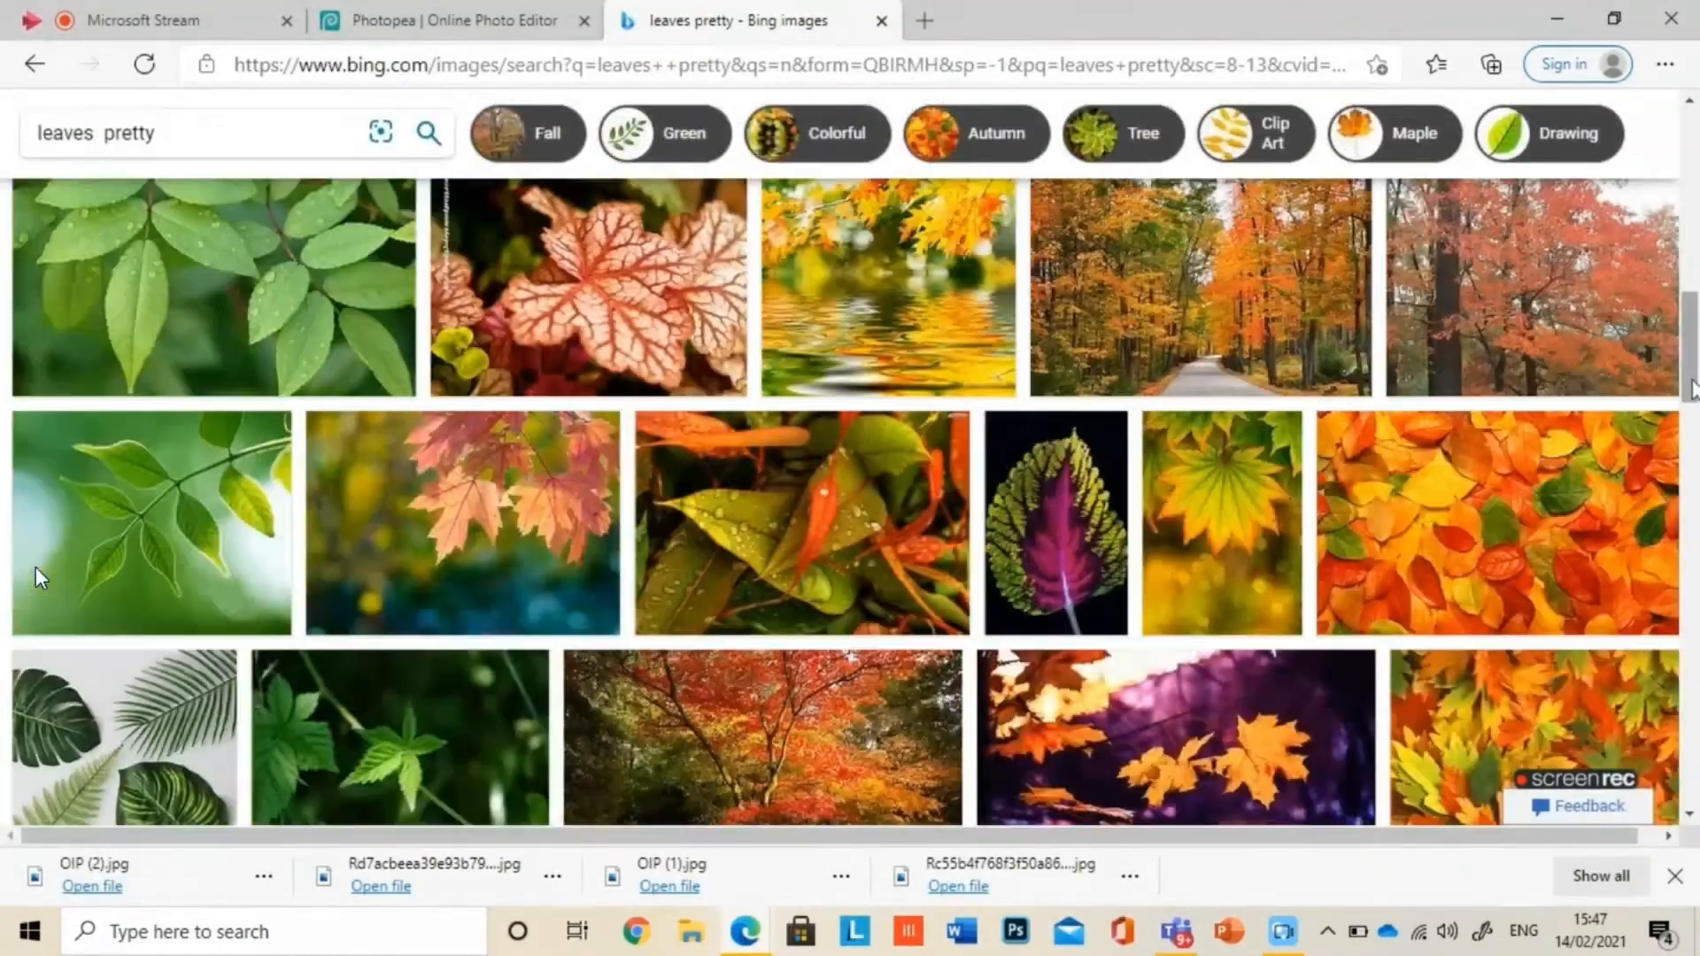
scroll(40, 579, "down", 5)
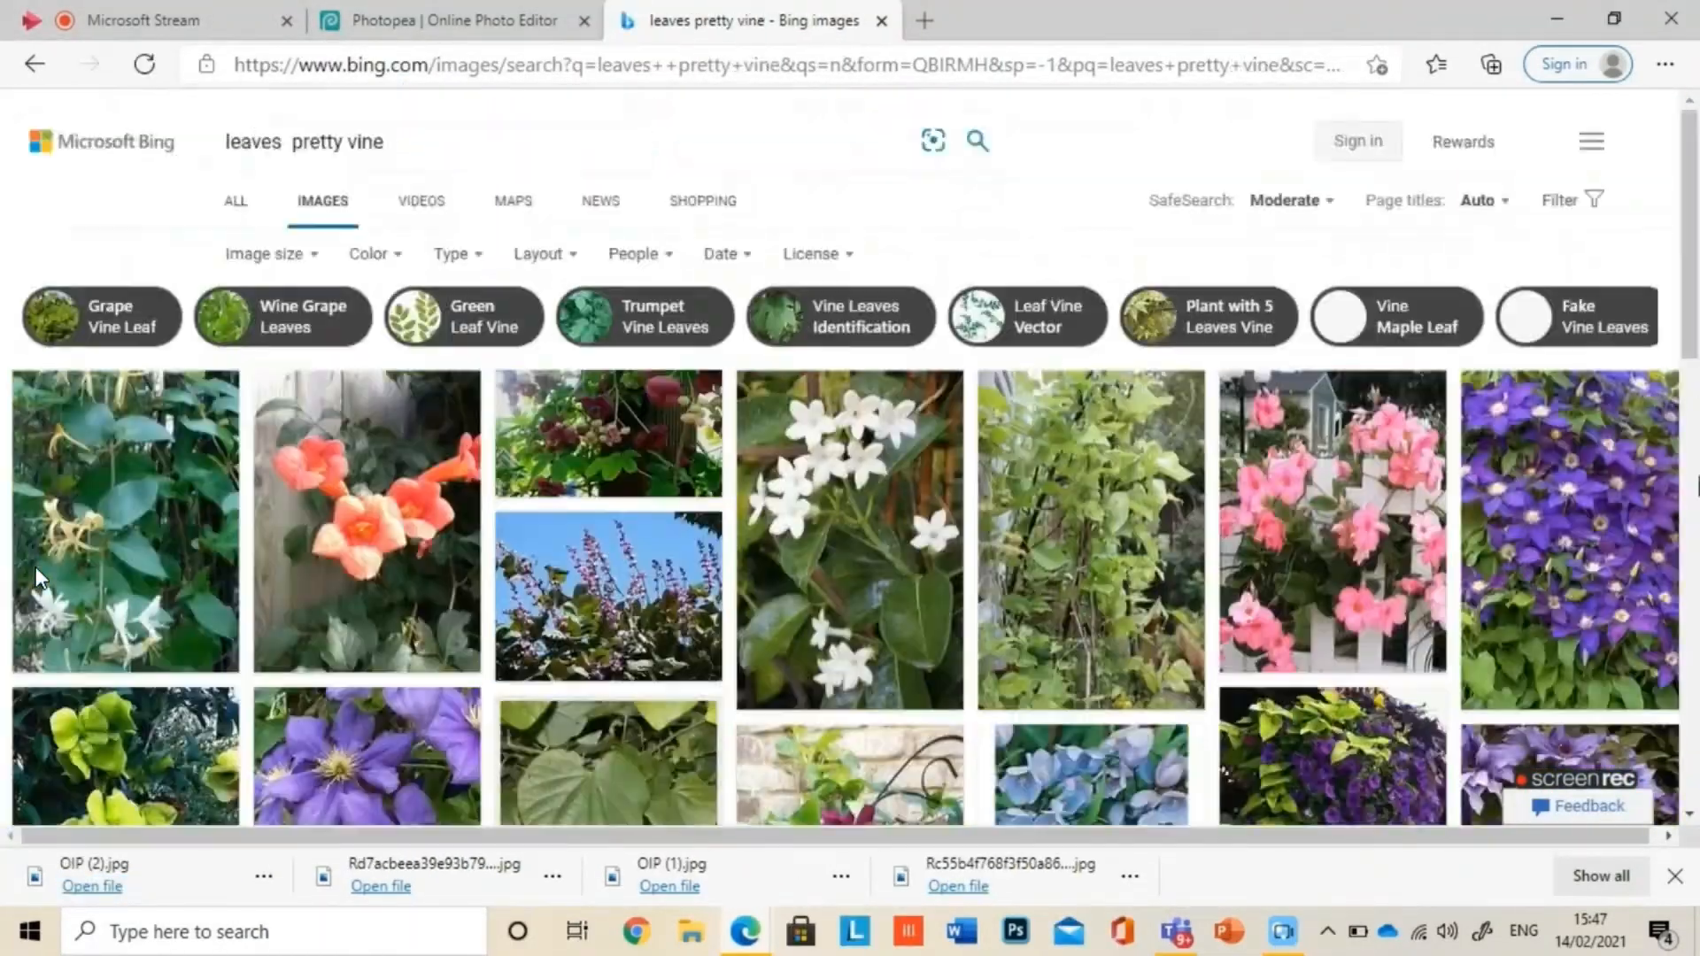
left_click(40, 578)
Step: Switch to Photopea and open the five newly downloaded flower and leaf JPGs from the Downloads folder
left_click(381, 20)
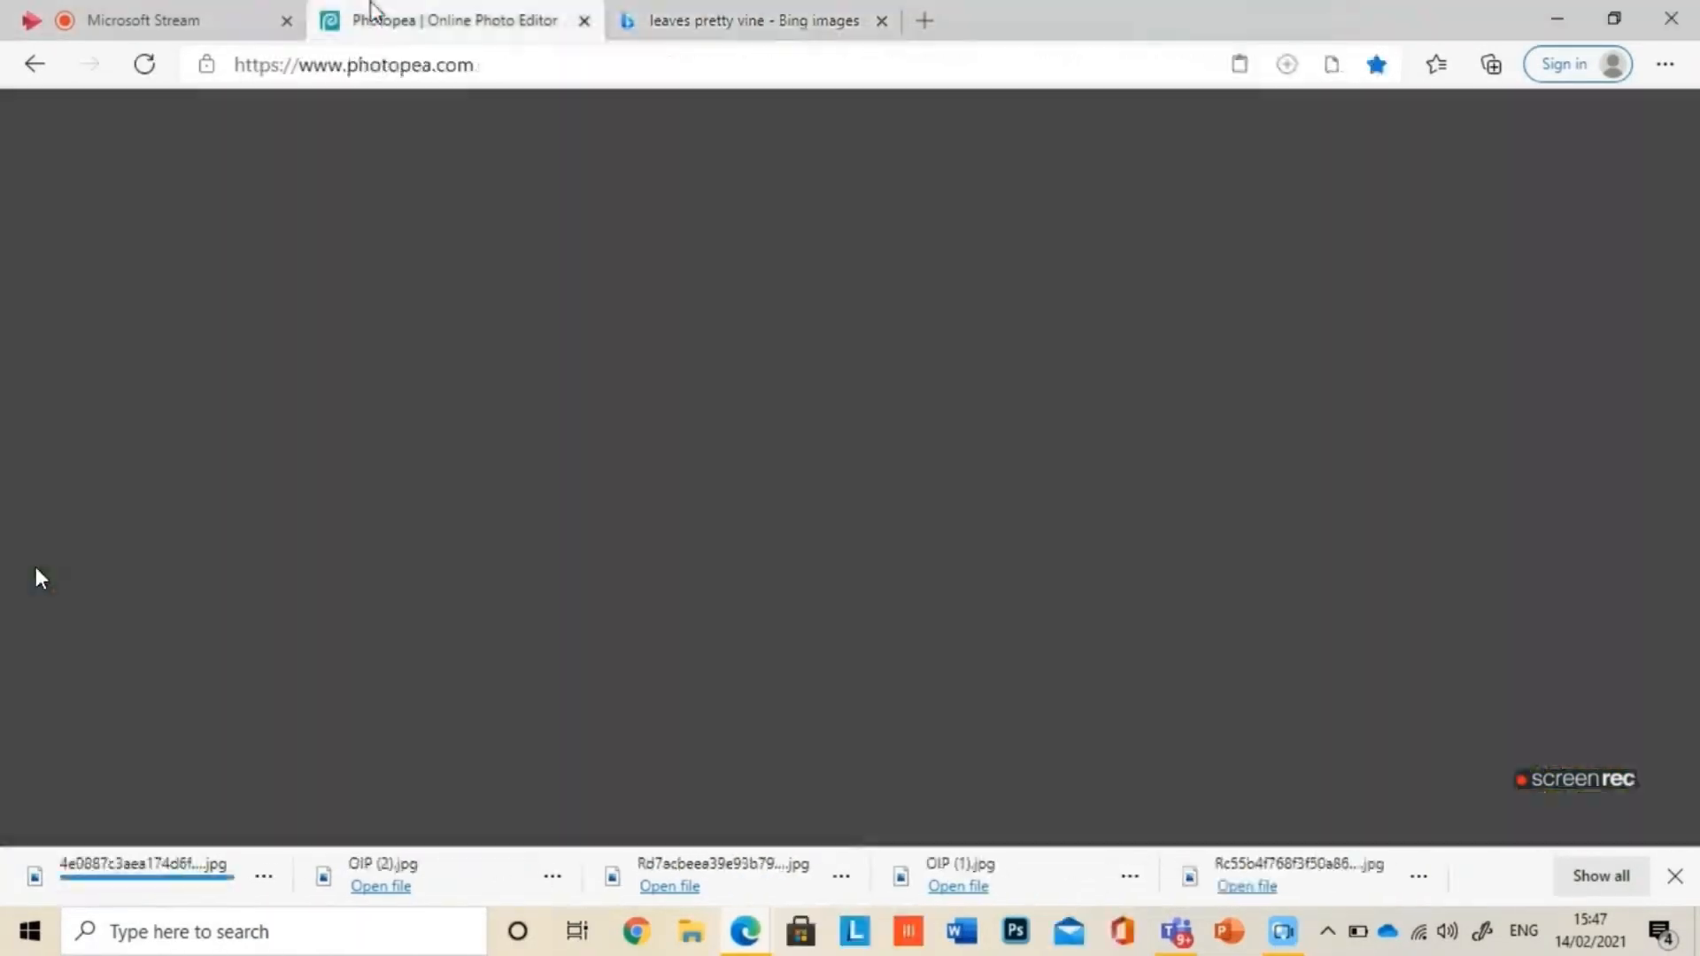
key("ctrl+o")
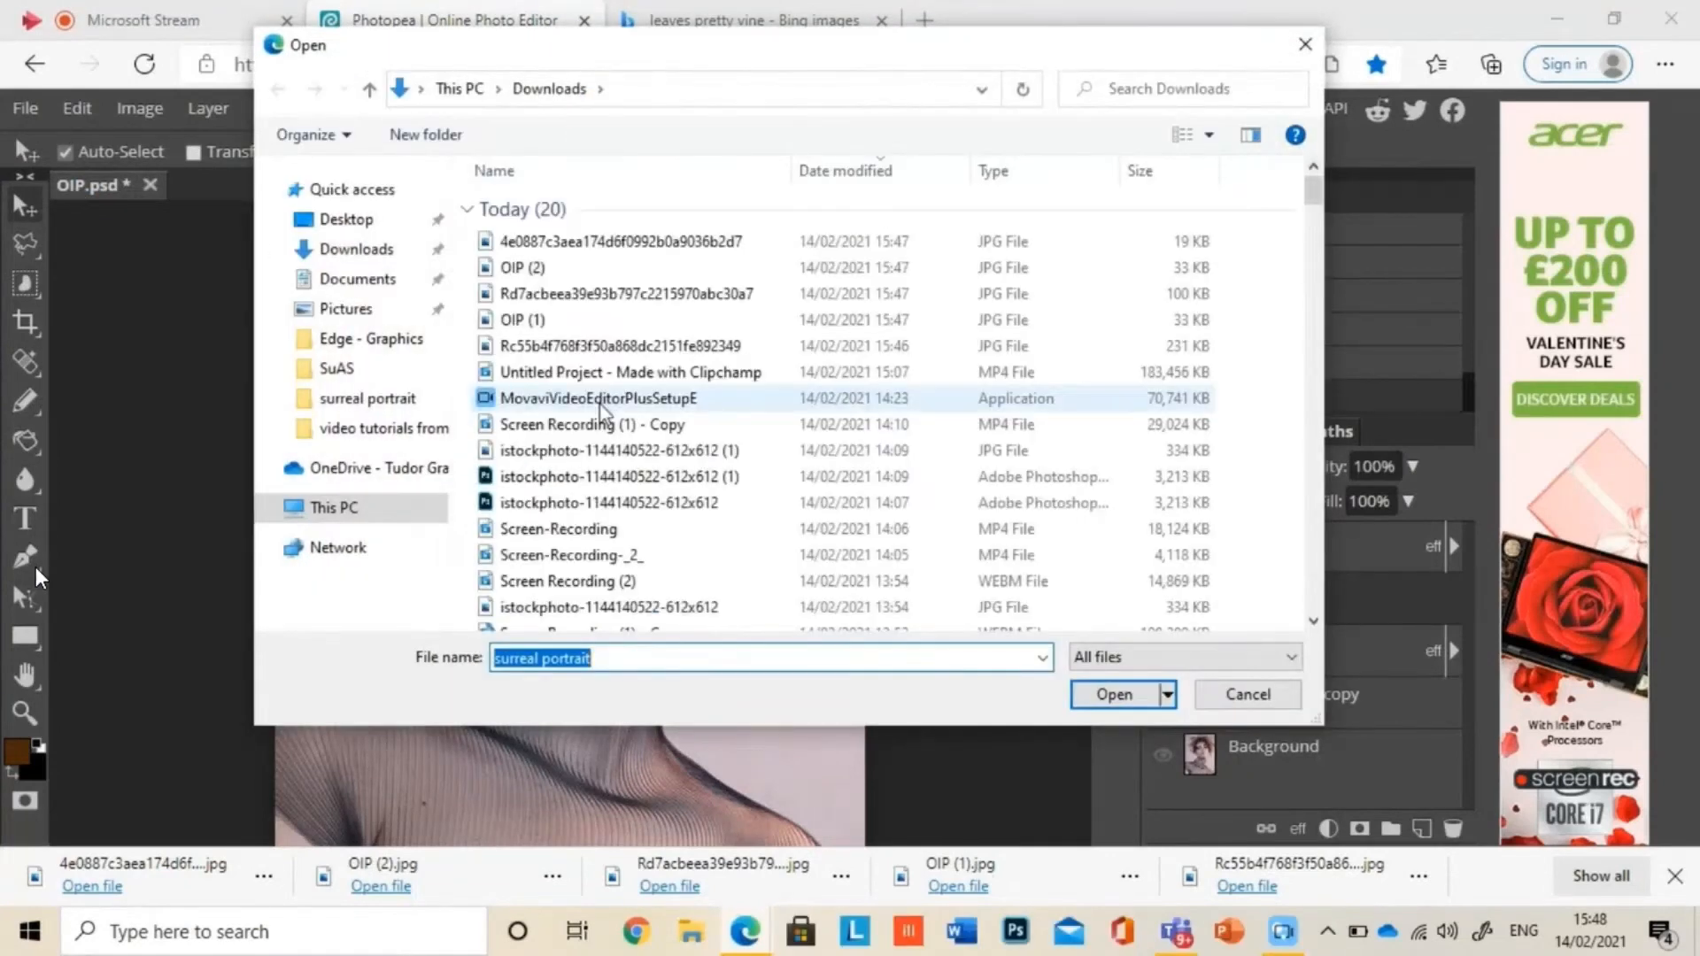
left_click(378, 251)
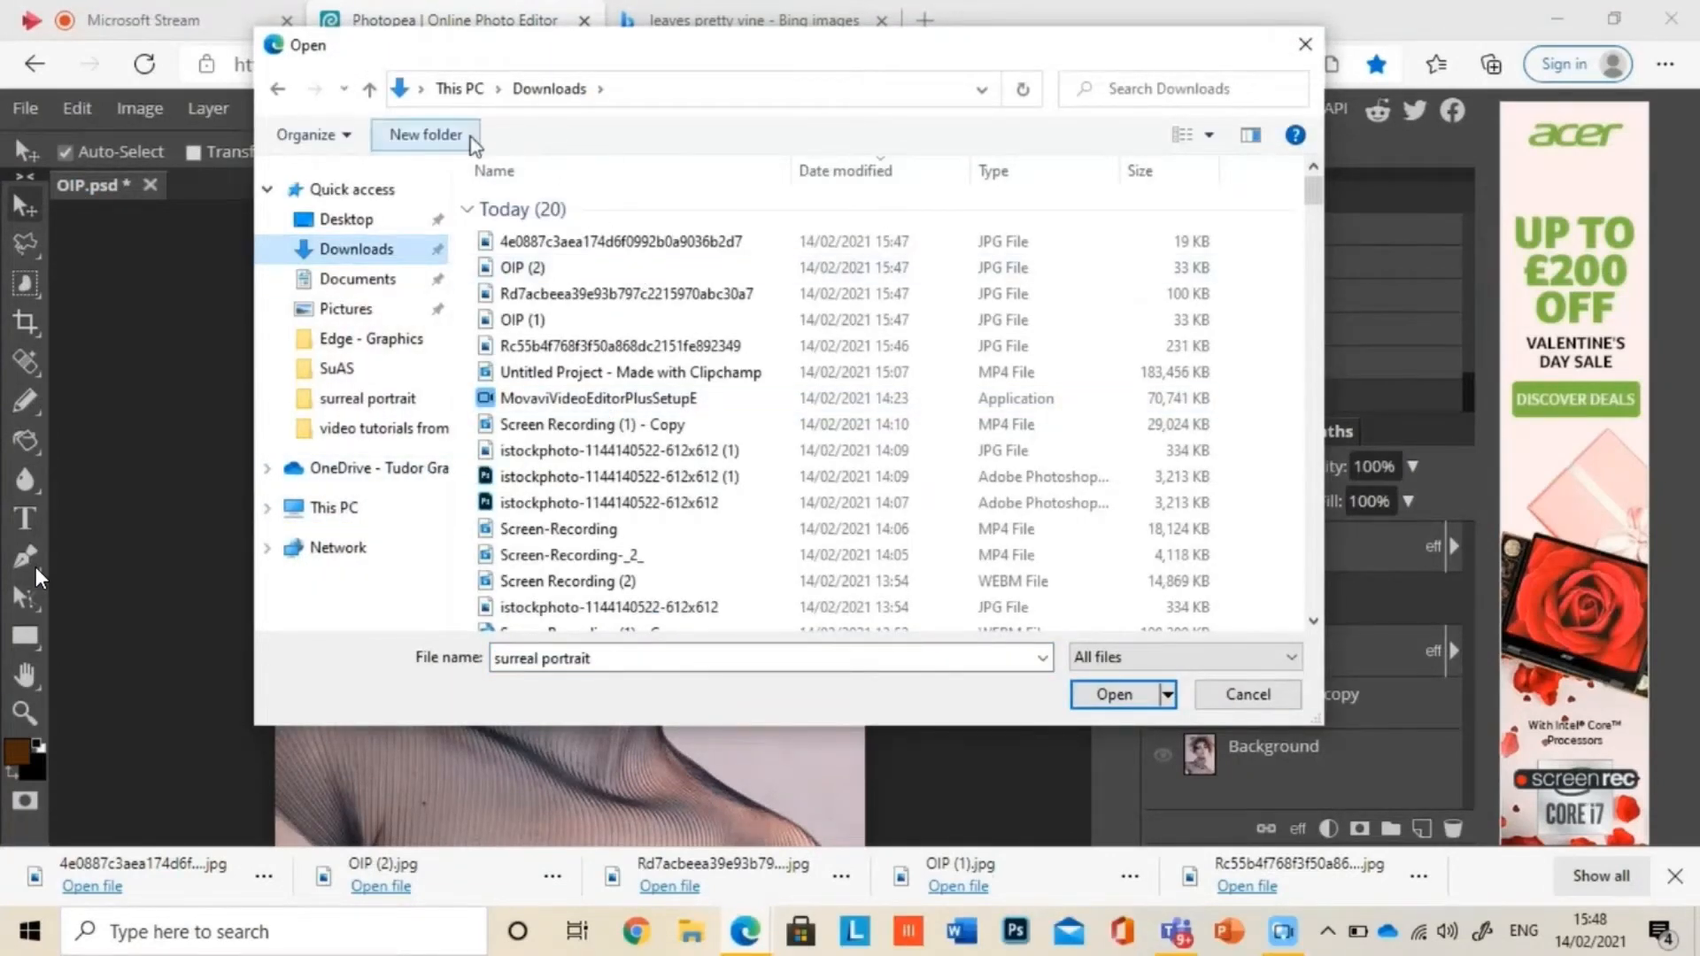
left_click(609, 243)
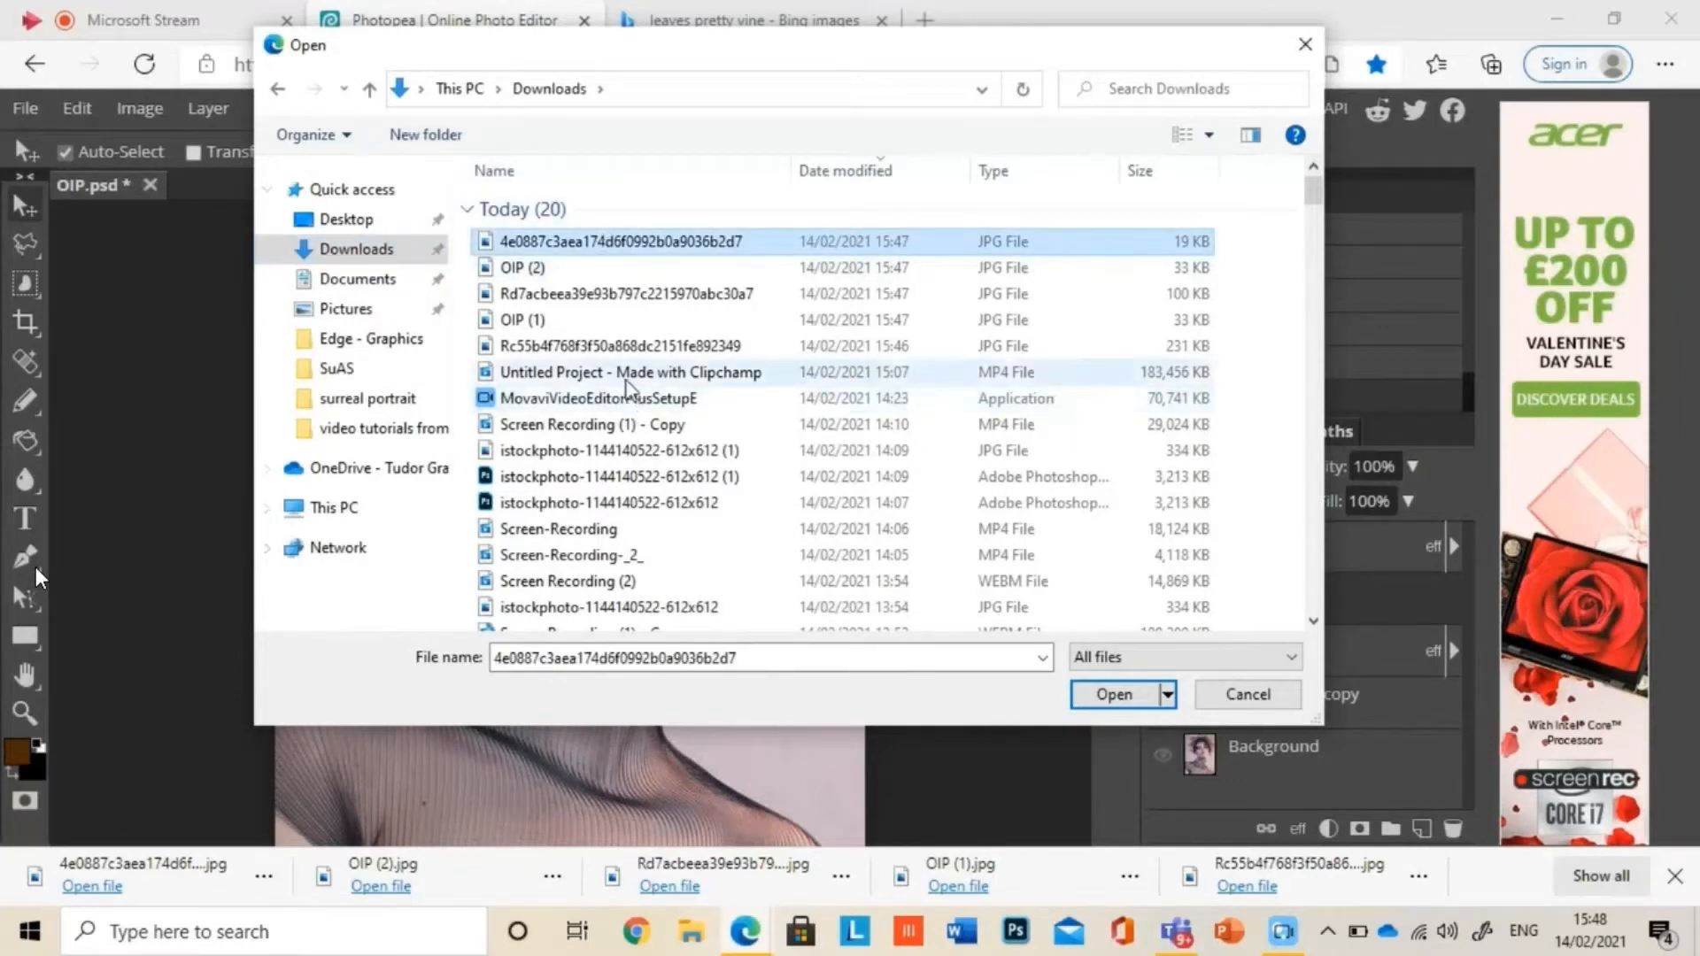
left_click(615, 347, "shift")
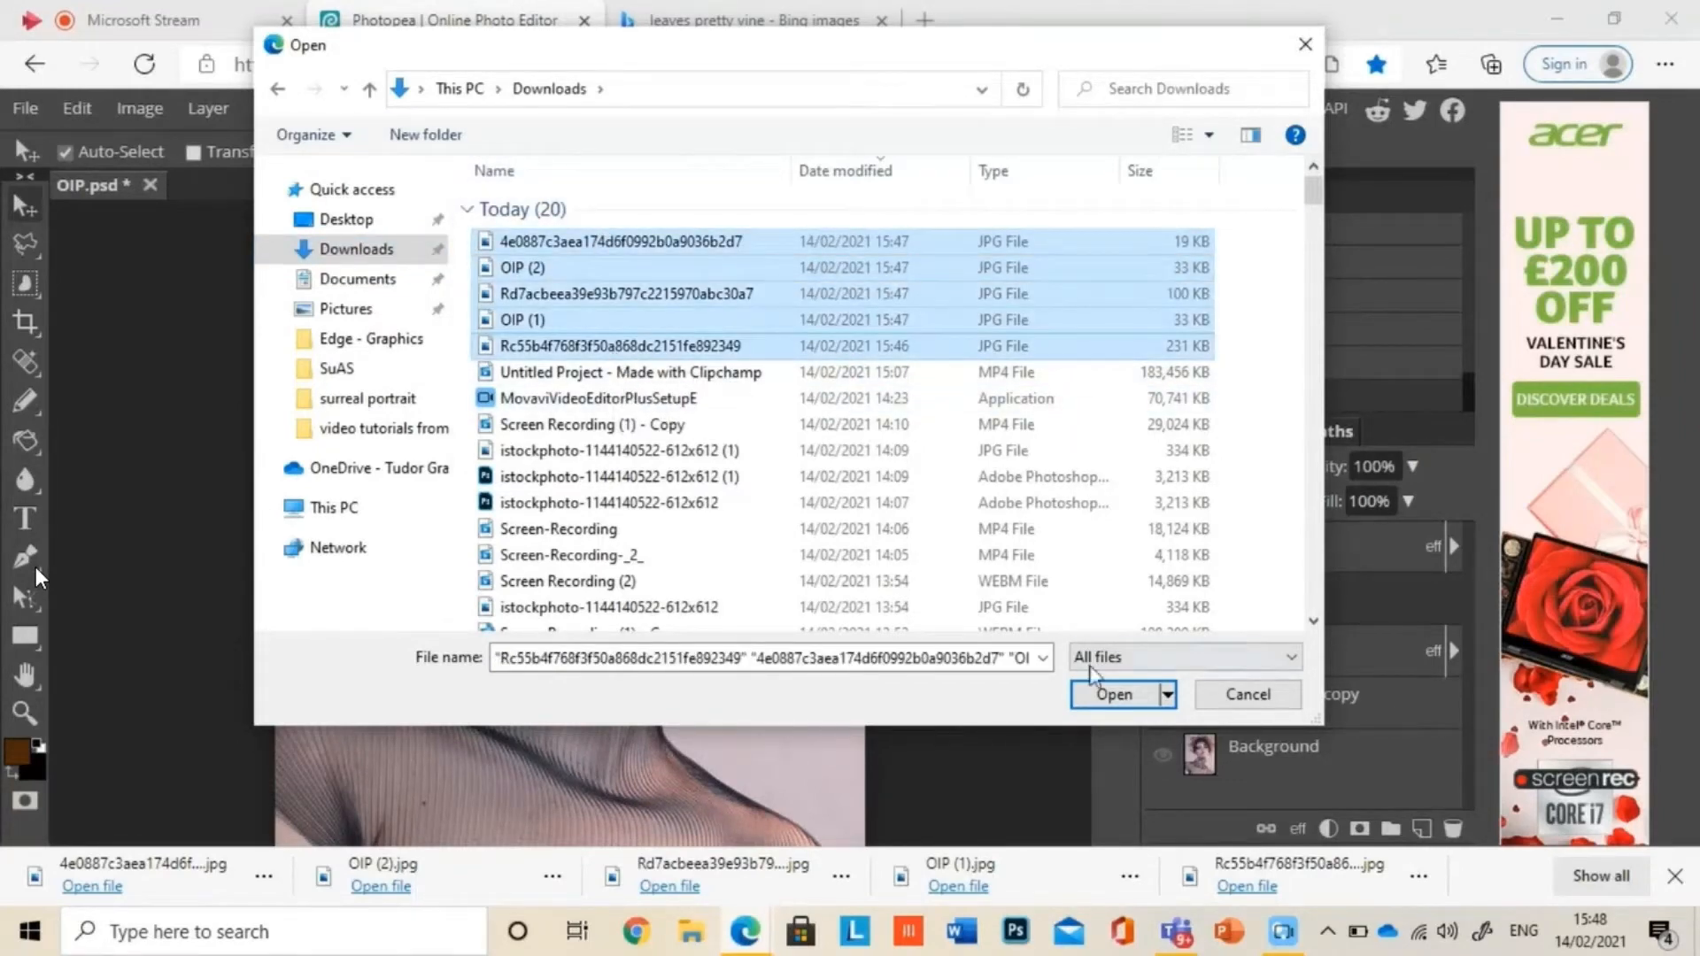
left_click(1114, 694)
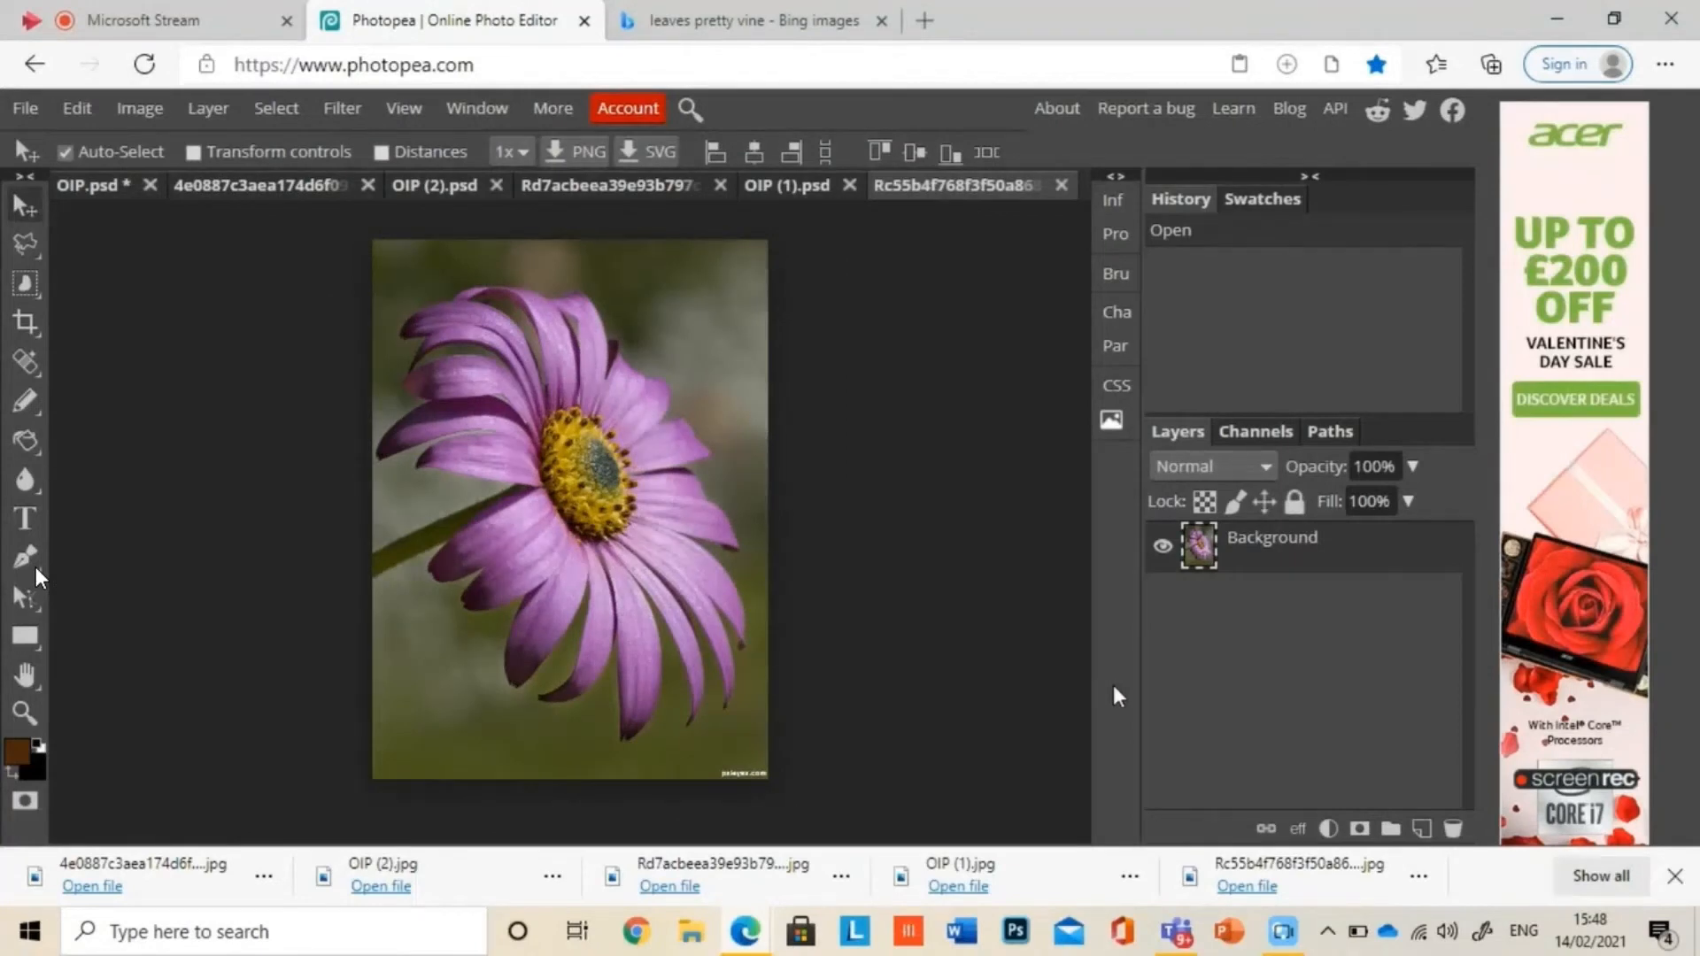
Step: Select the purple daisy with Object Selection and add its green stem using Quick Selection
left_click(25, 284)
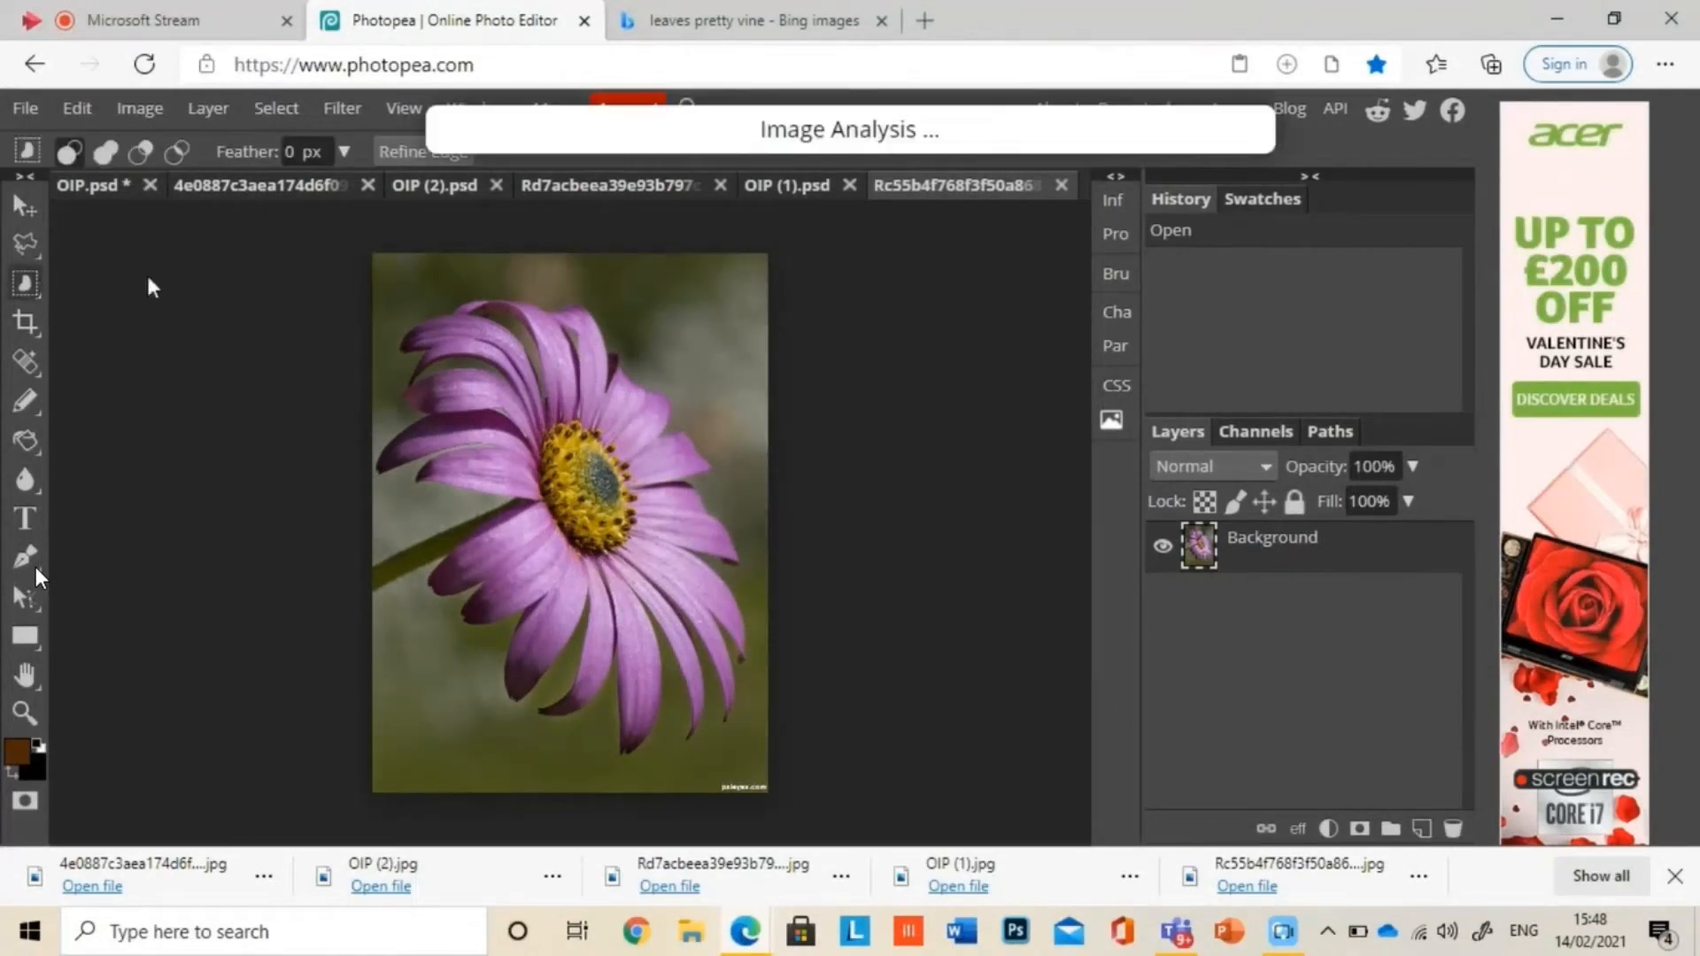
left_click_drag(370, 253, 759, 761)
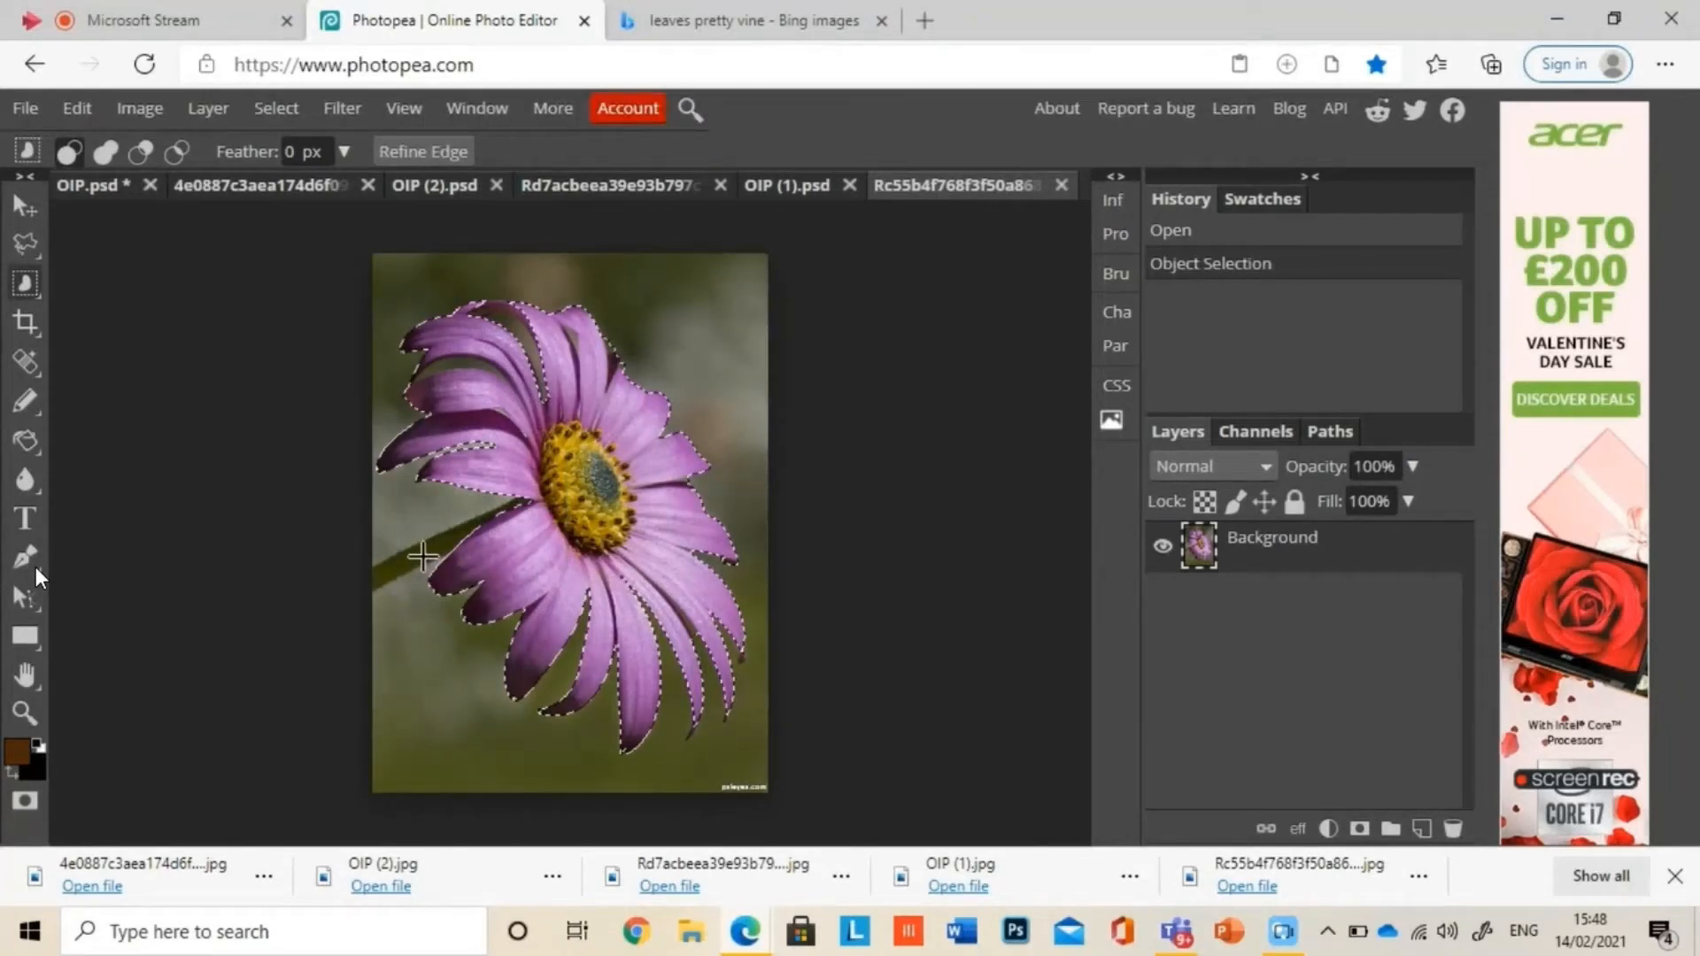
right_click(25, 284)
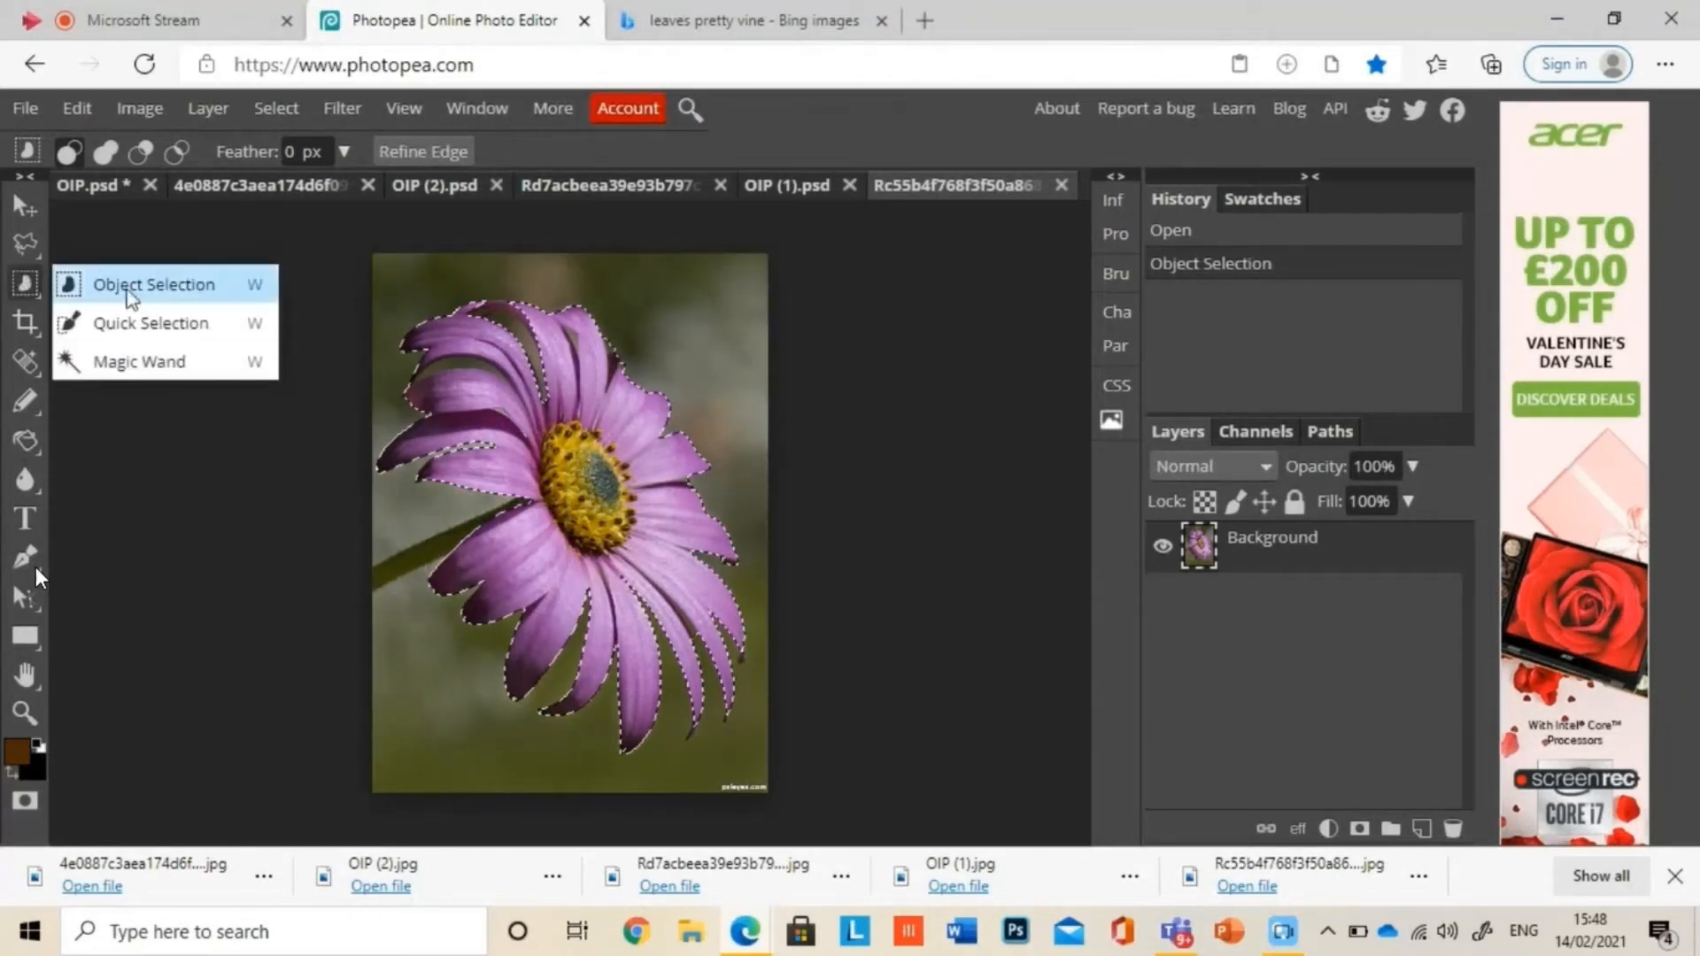
left_click(137, 324)
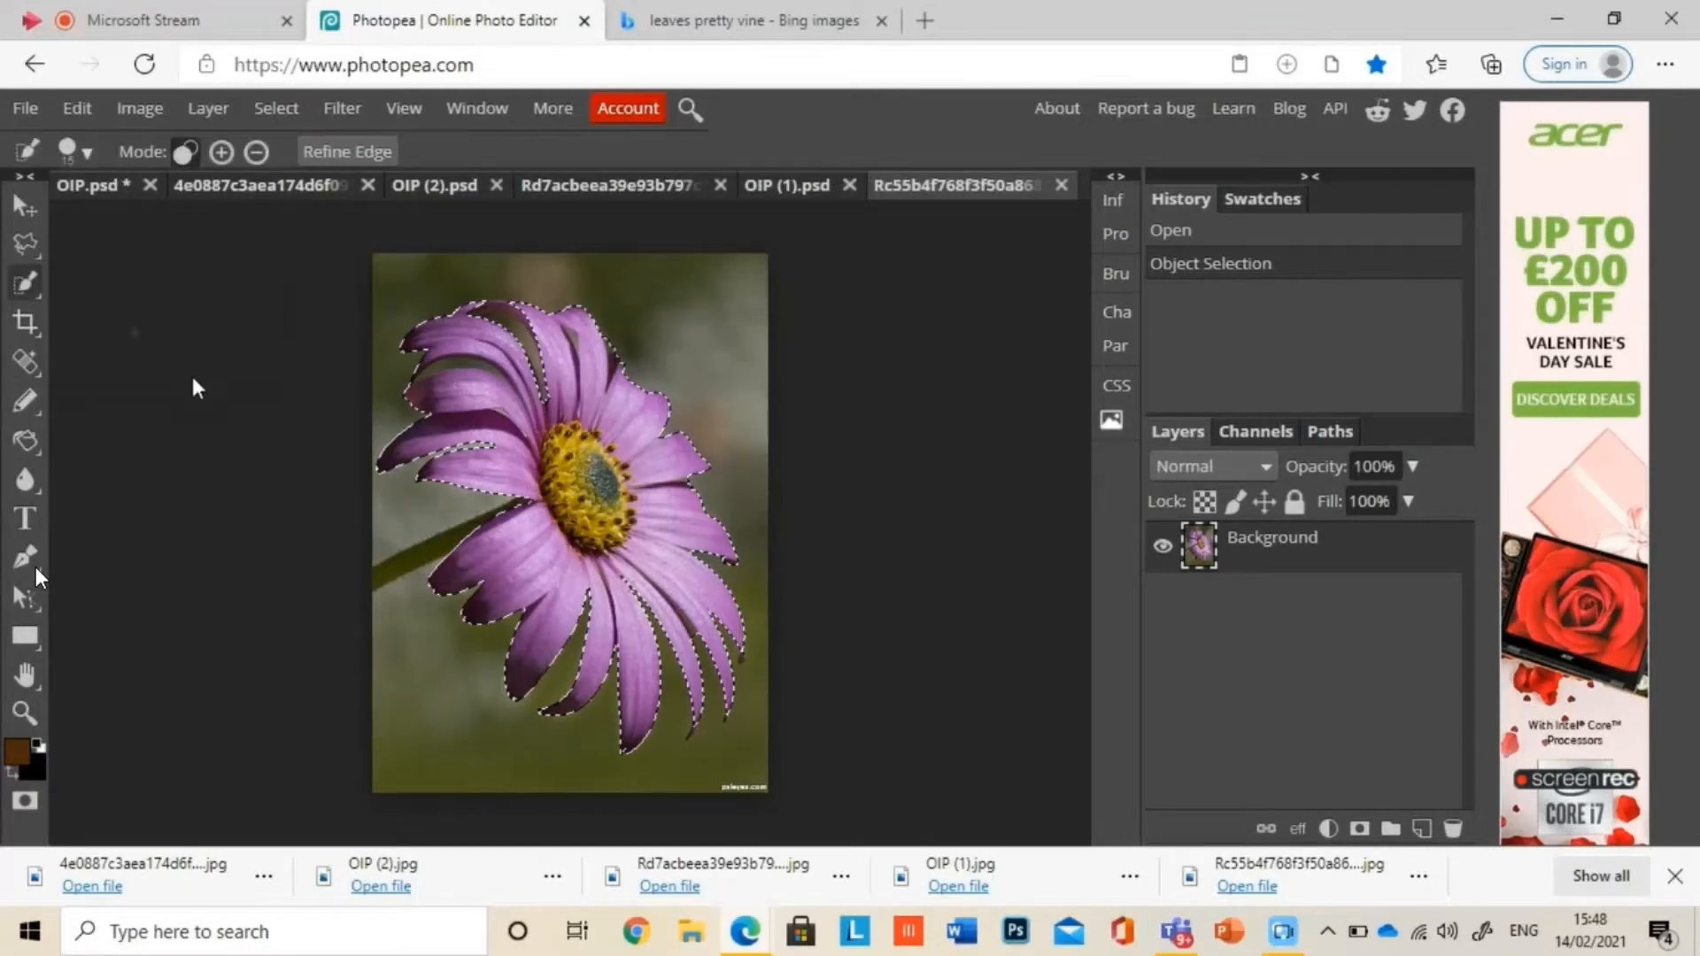
left_click(391, 569)
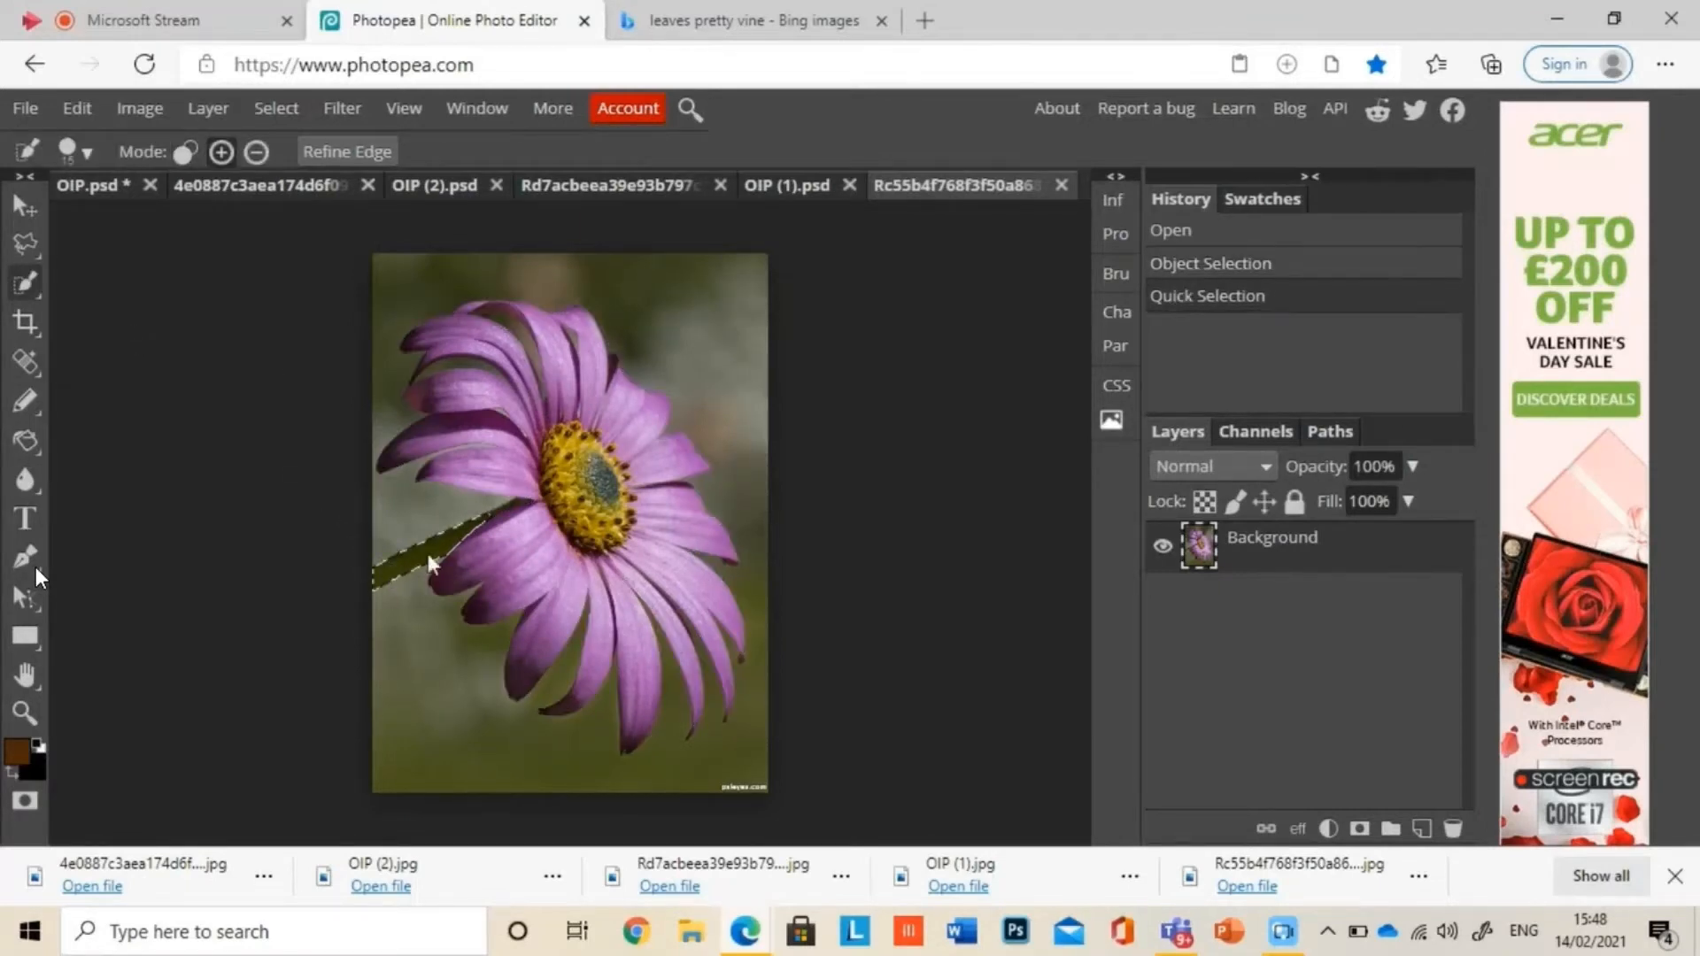
left_click(575, 517)
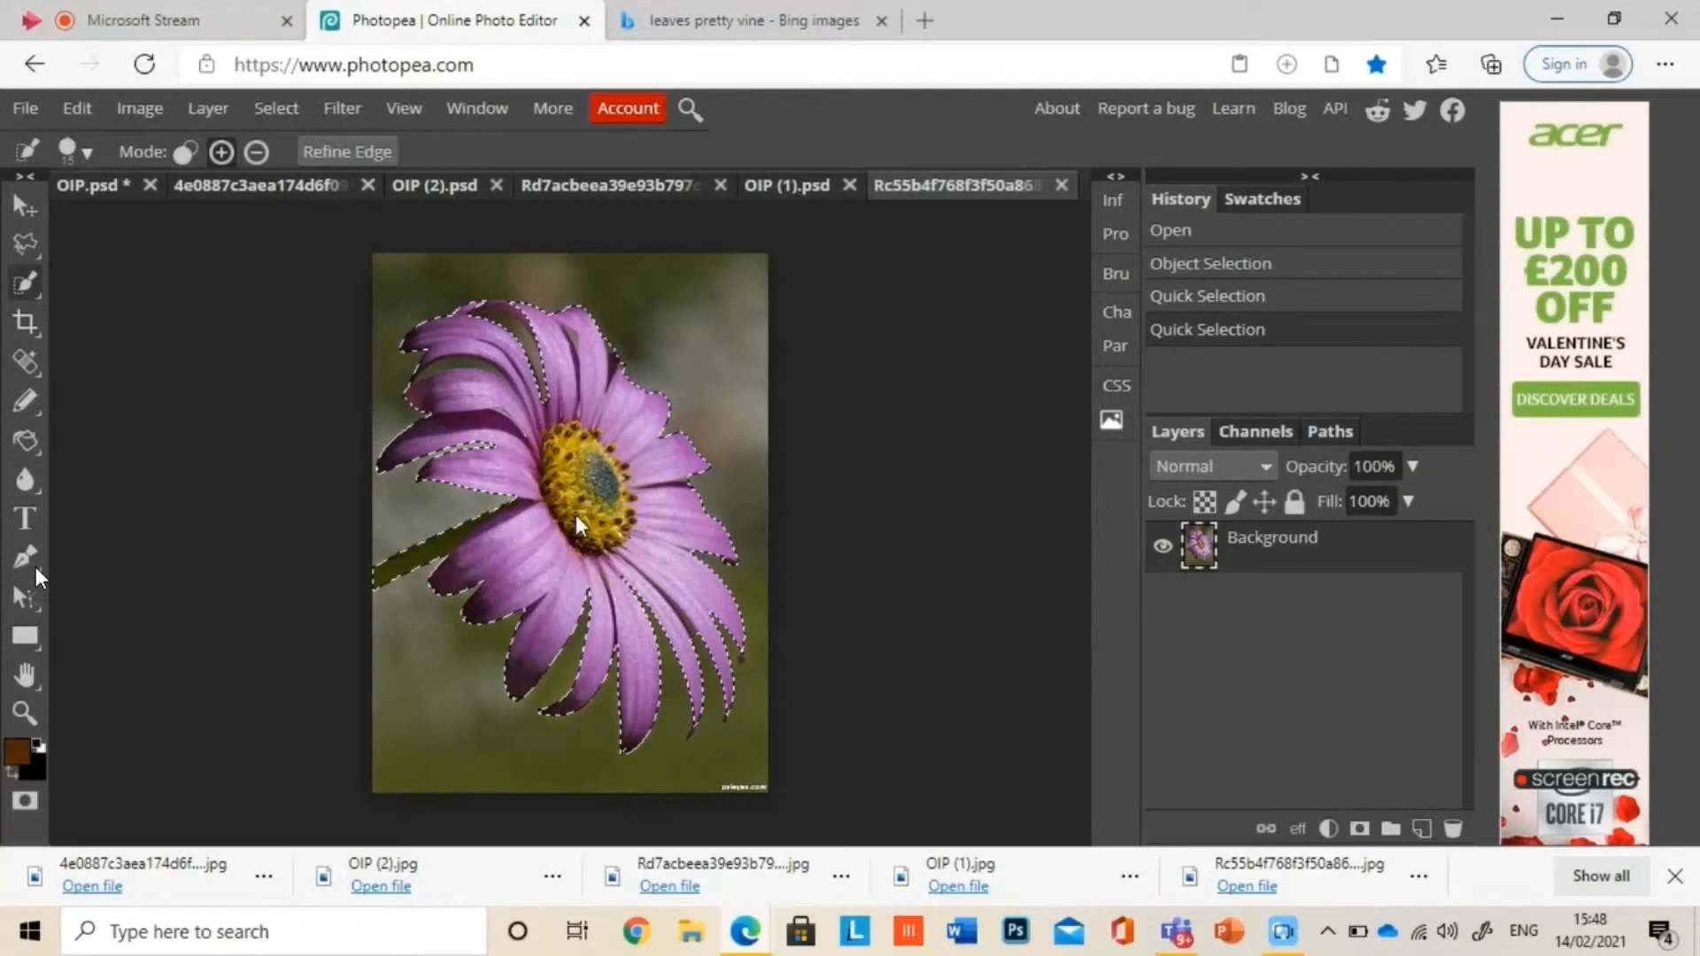
Step: Invert the selection to delete the background around the daisy and stem, deselect, and clear the leftover patch between the upper petals
left_click(276, 108)
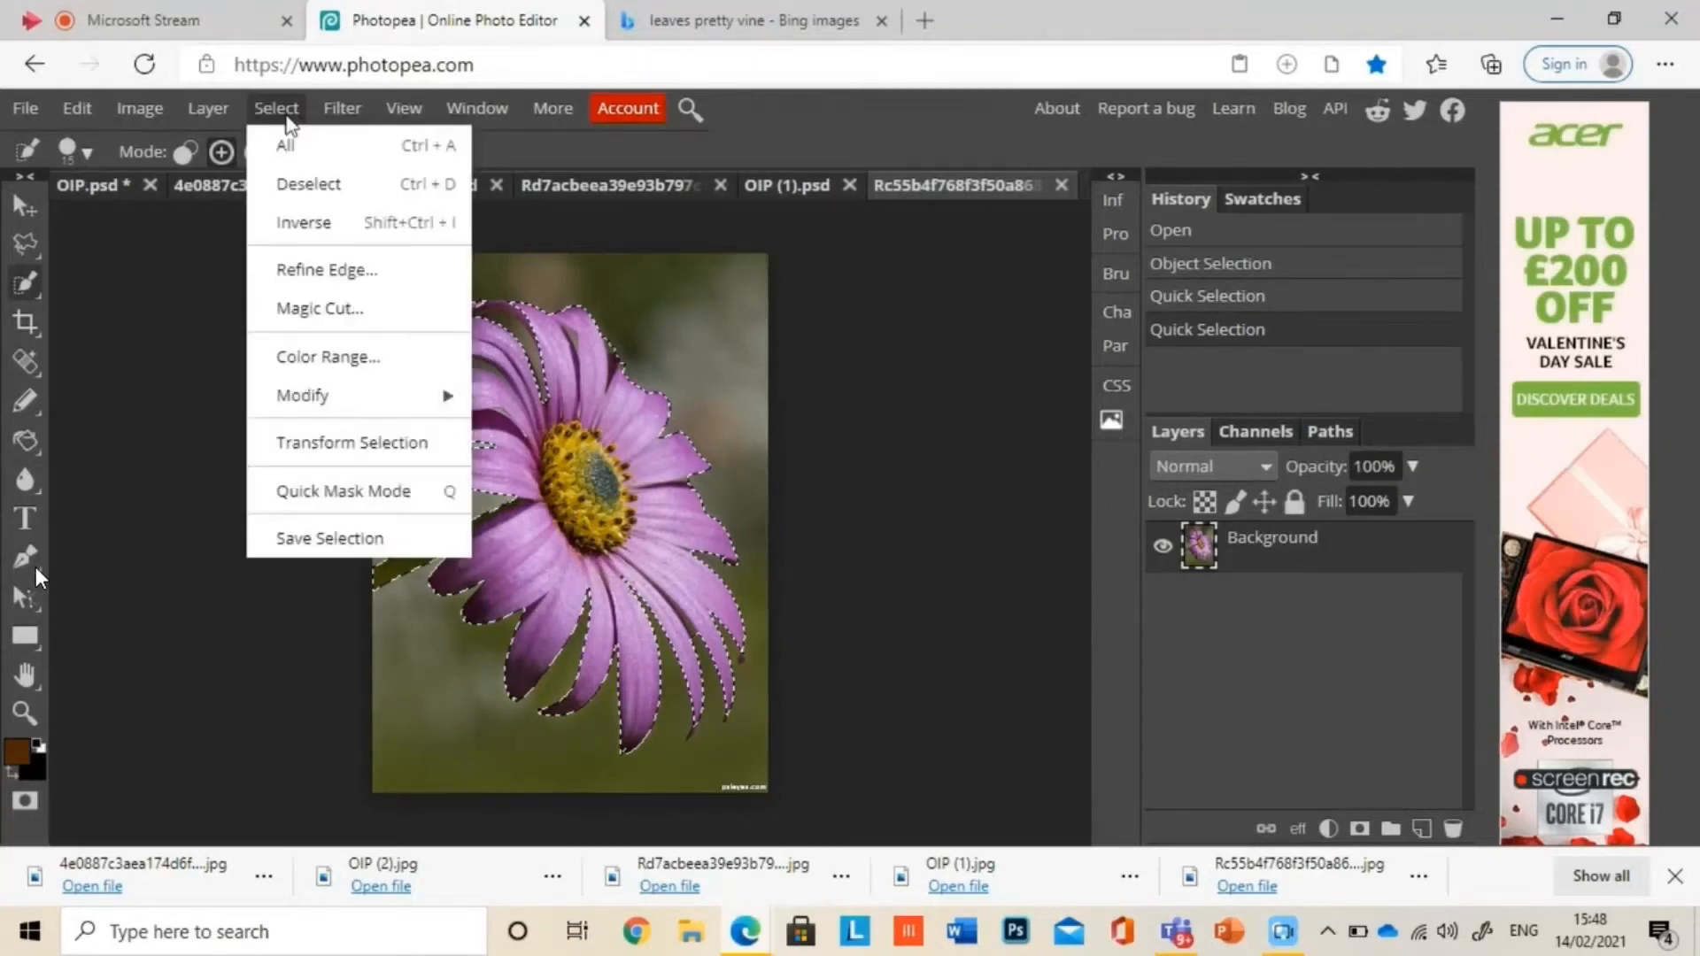
left_click(319, 221)
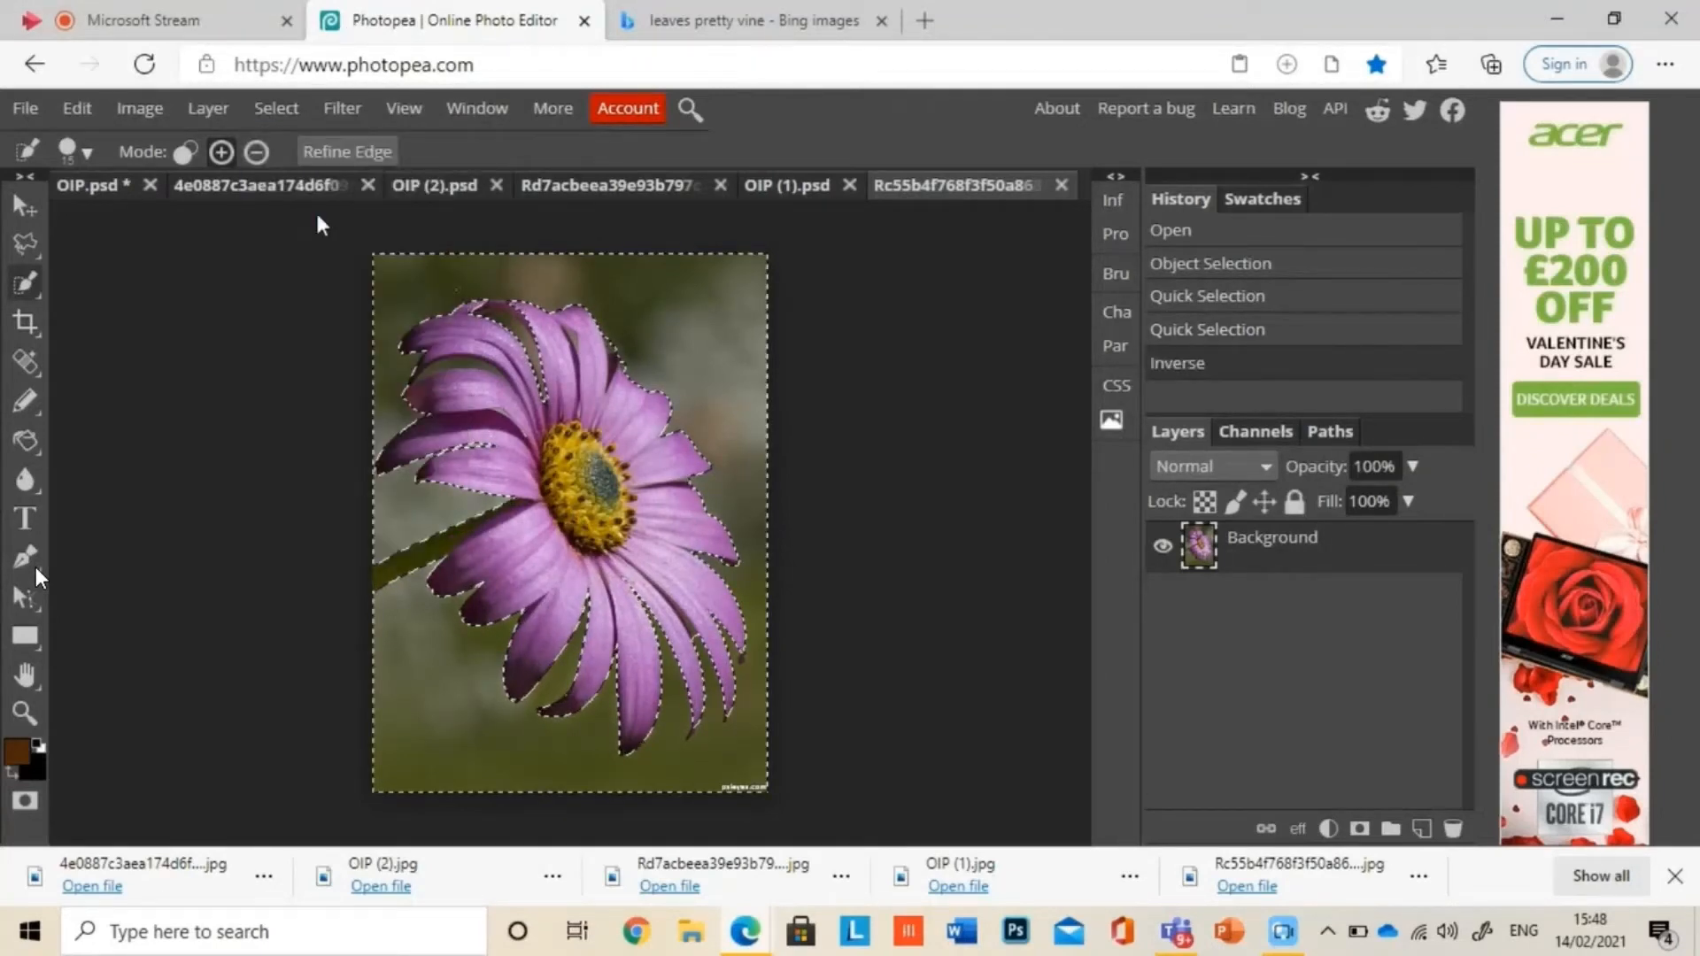
key("Delete")
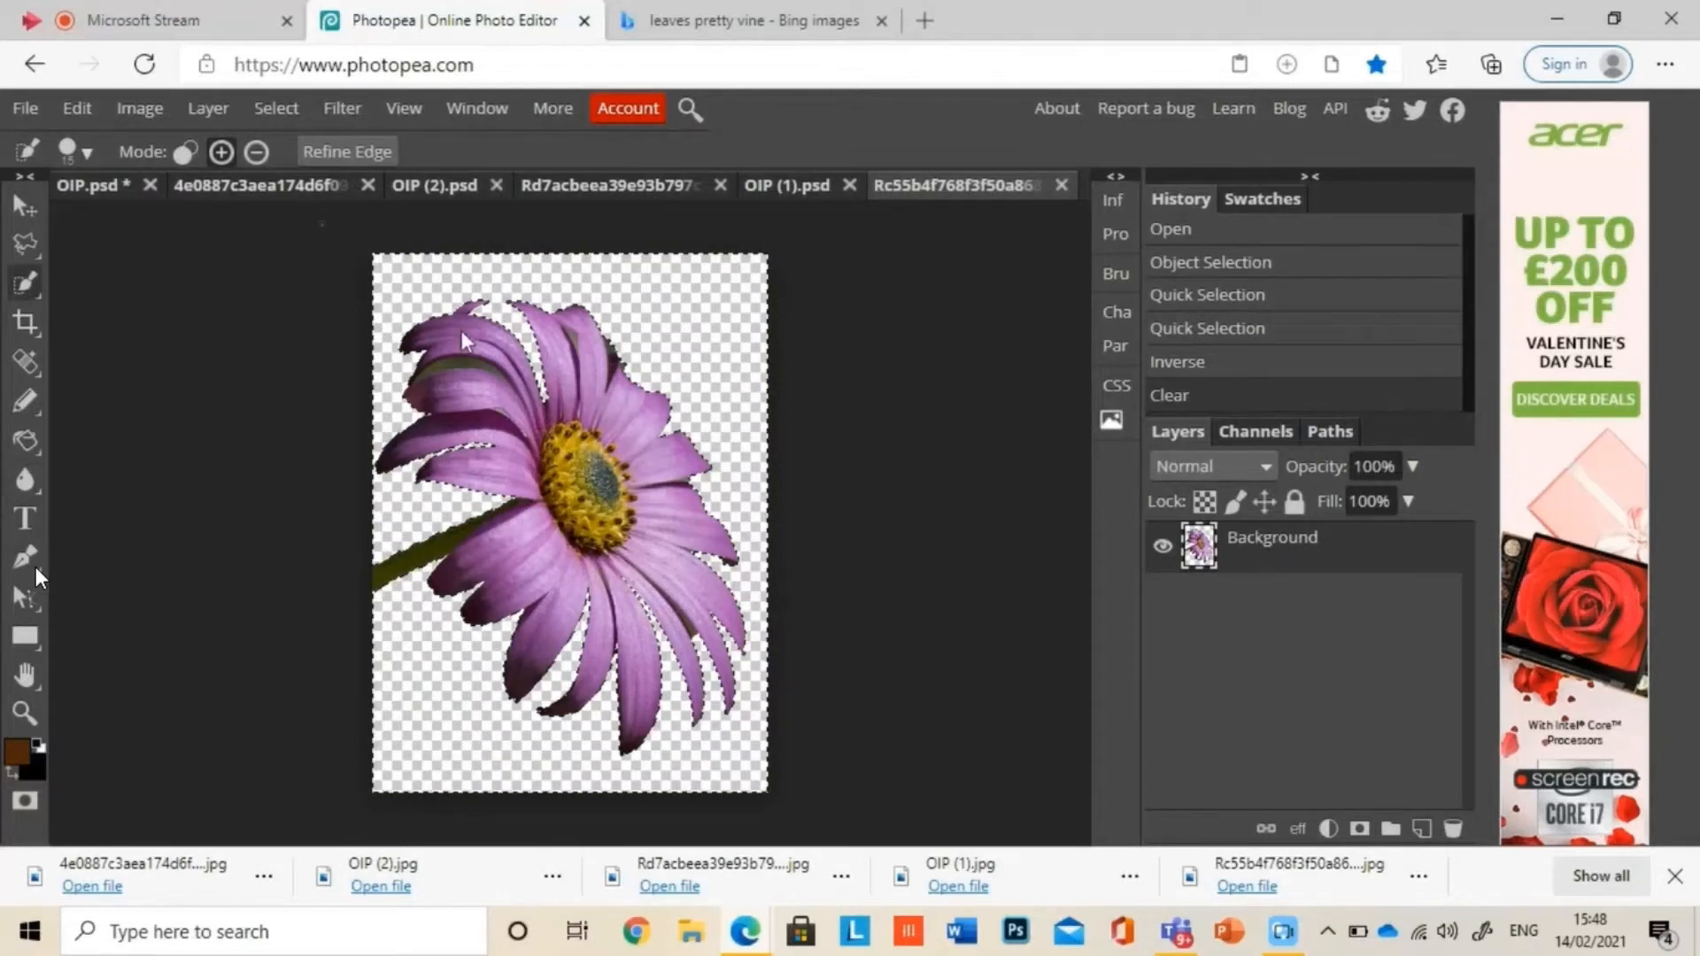
left_click(299, 110)
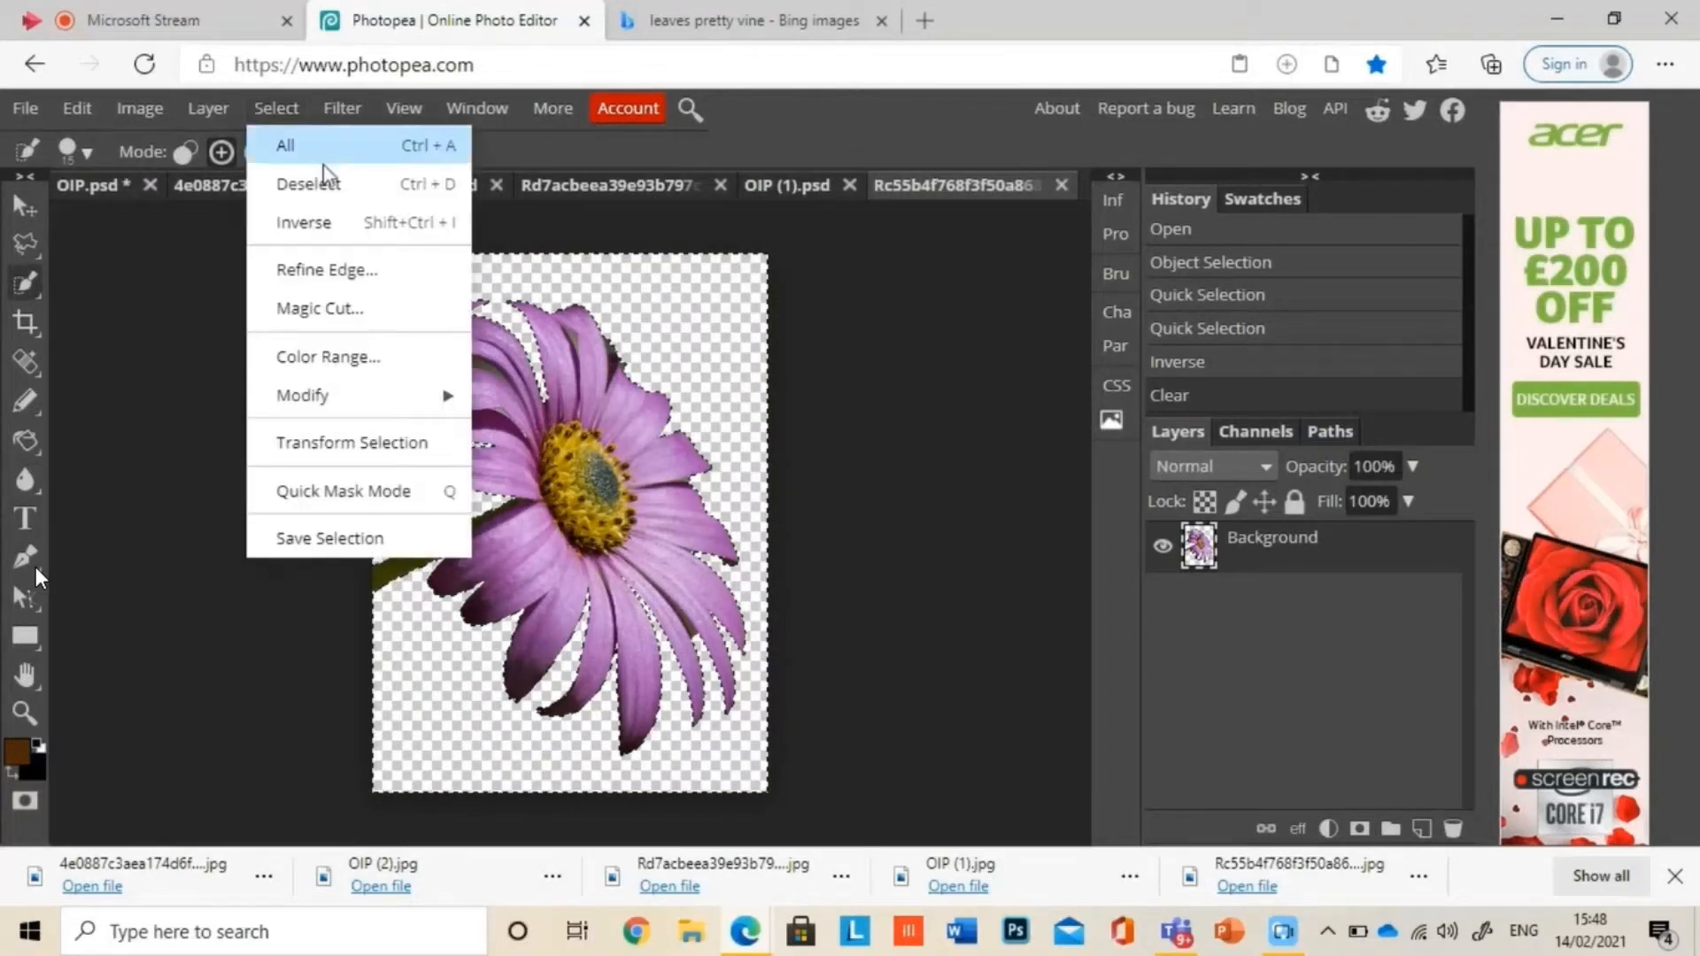
left_click(332, 182)
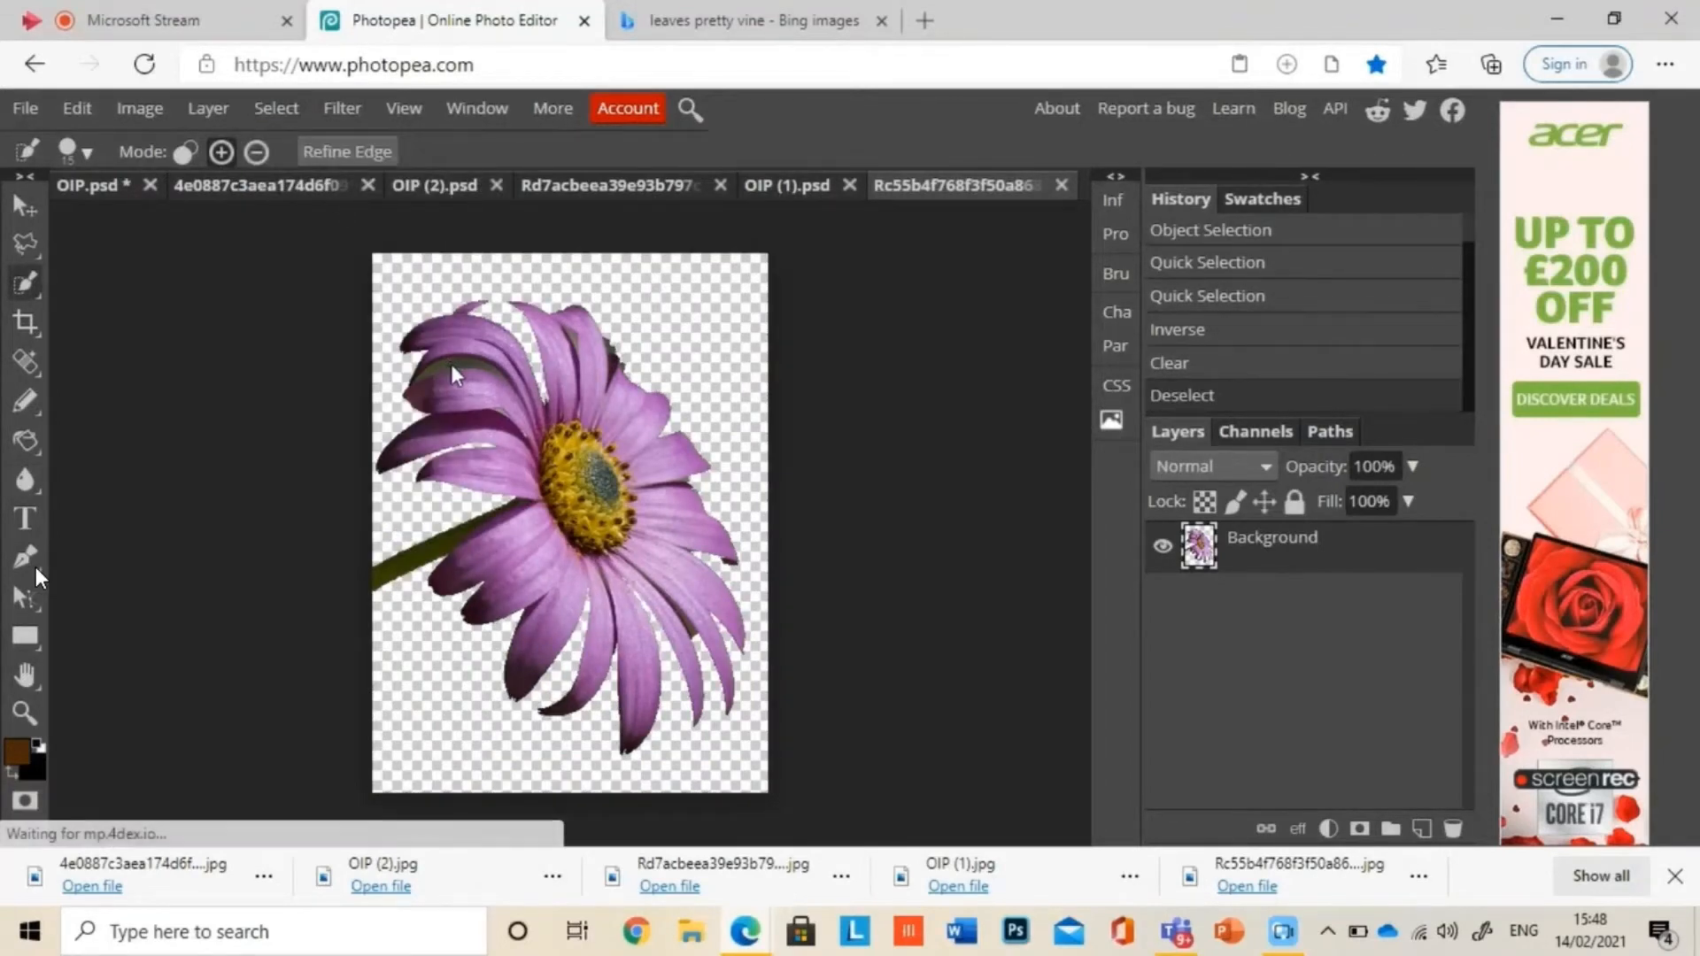
left_click(450, 364)
key("Delete")
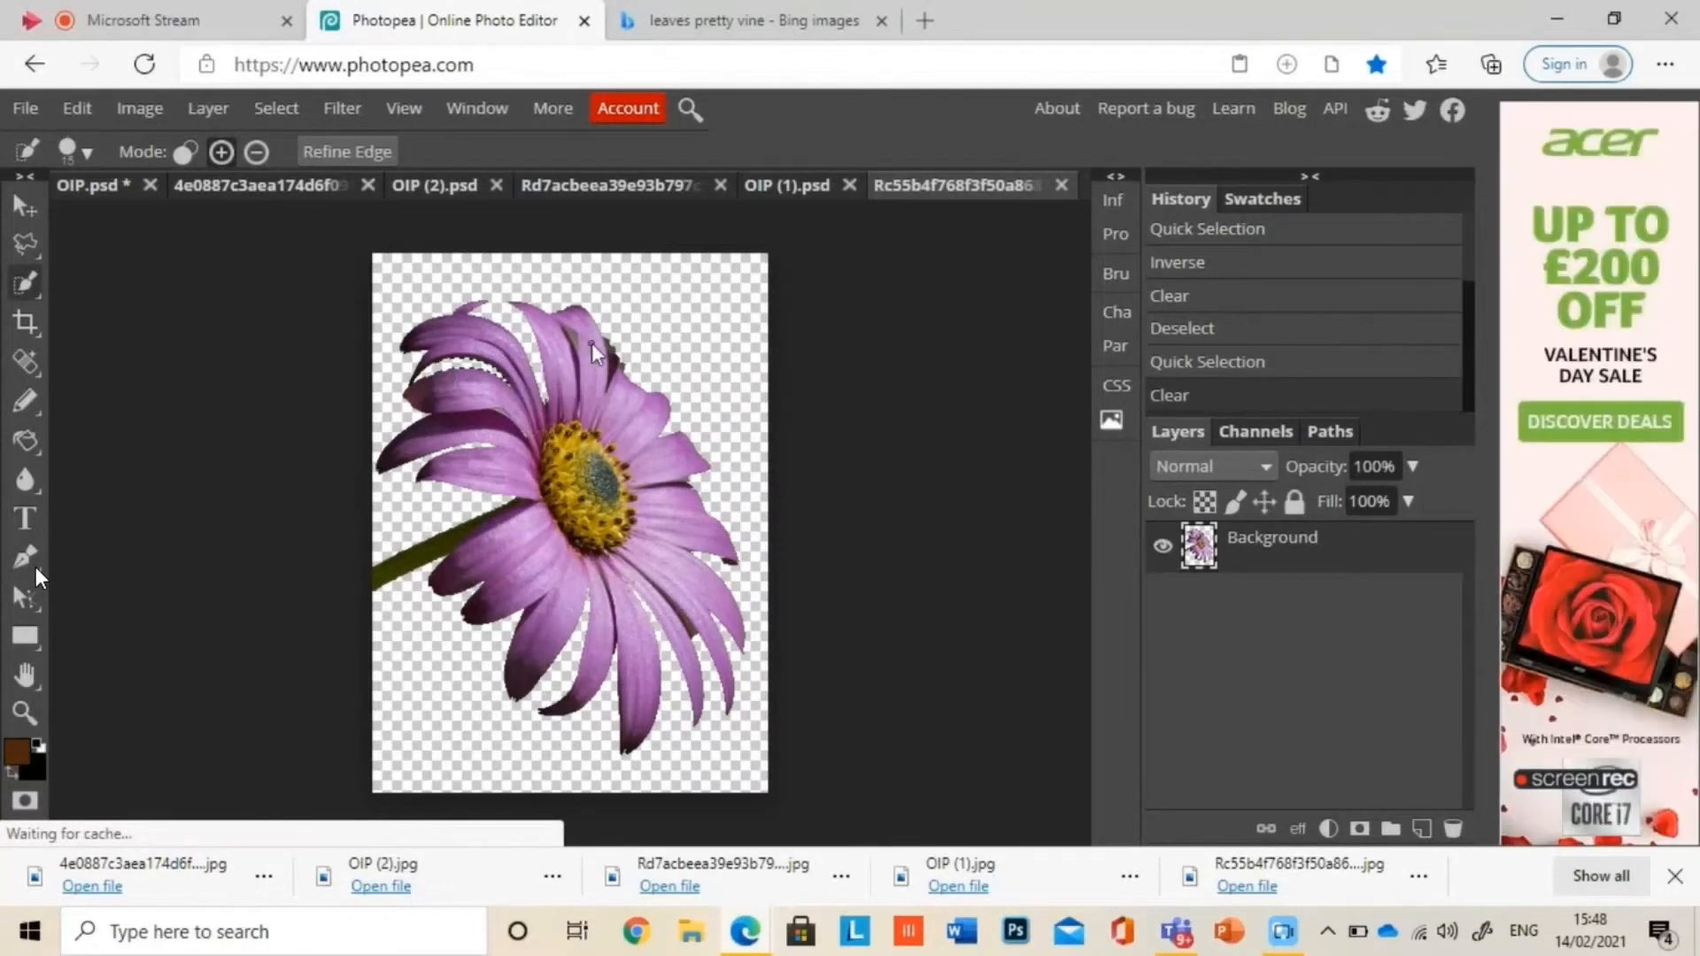
left_click(609, 349)
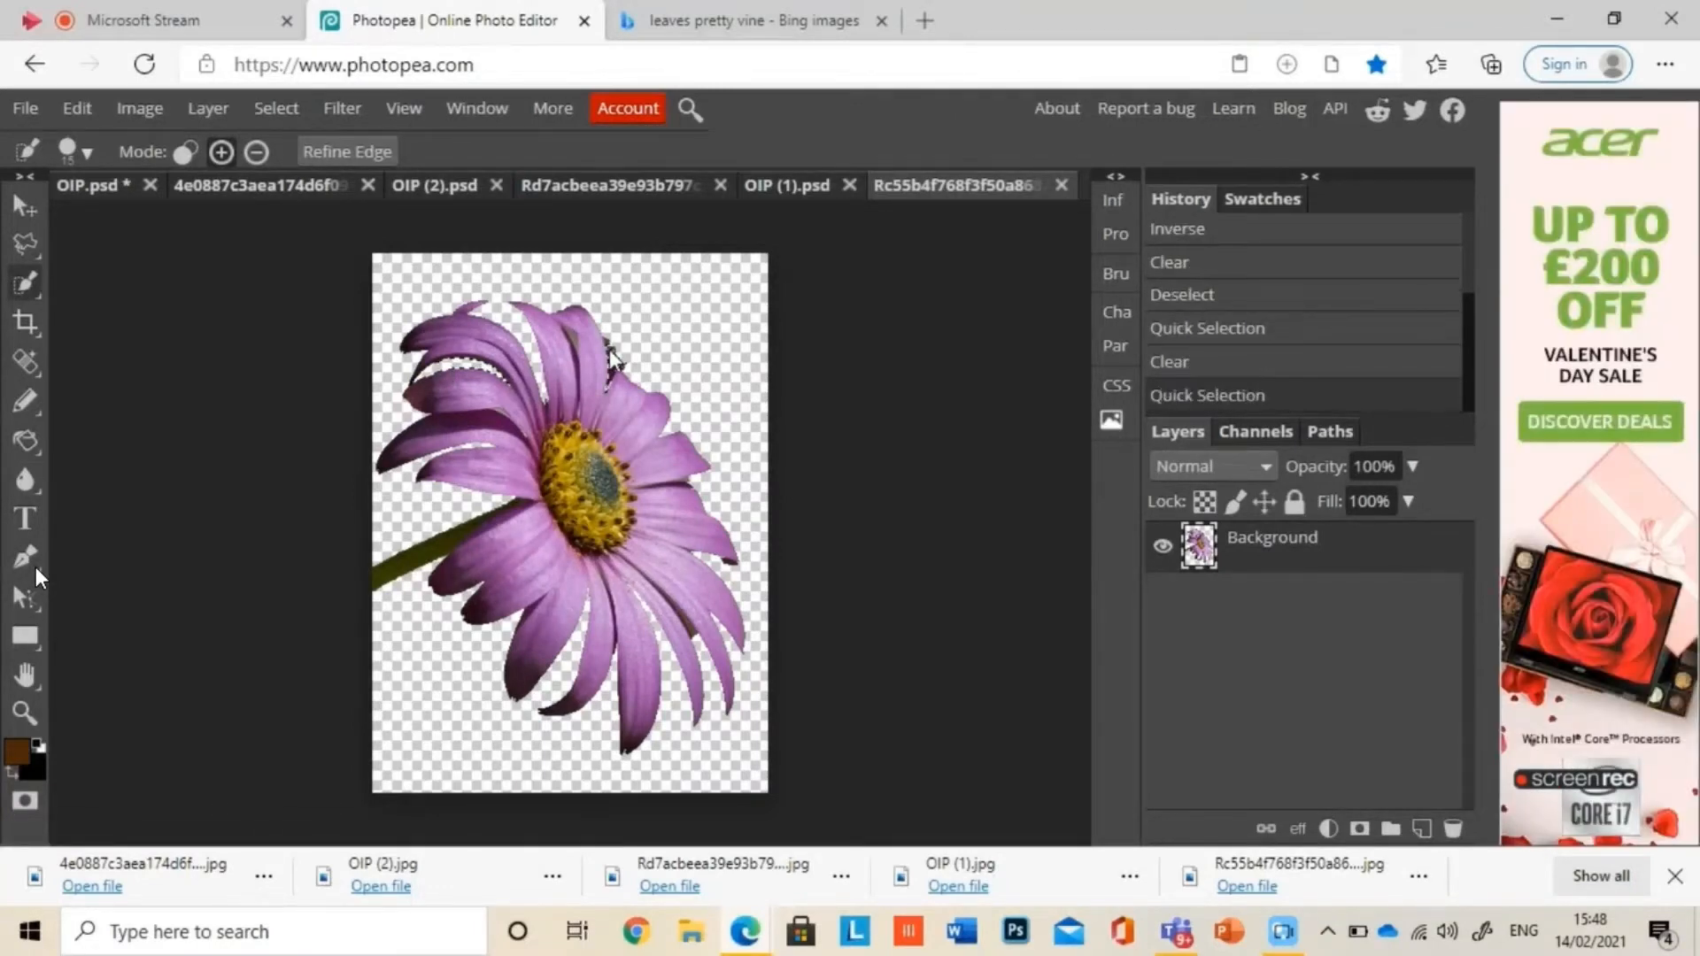
key("ctrl+d")
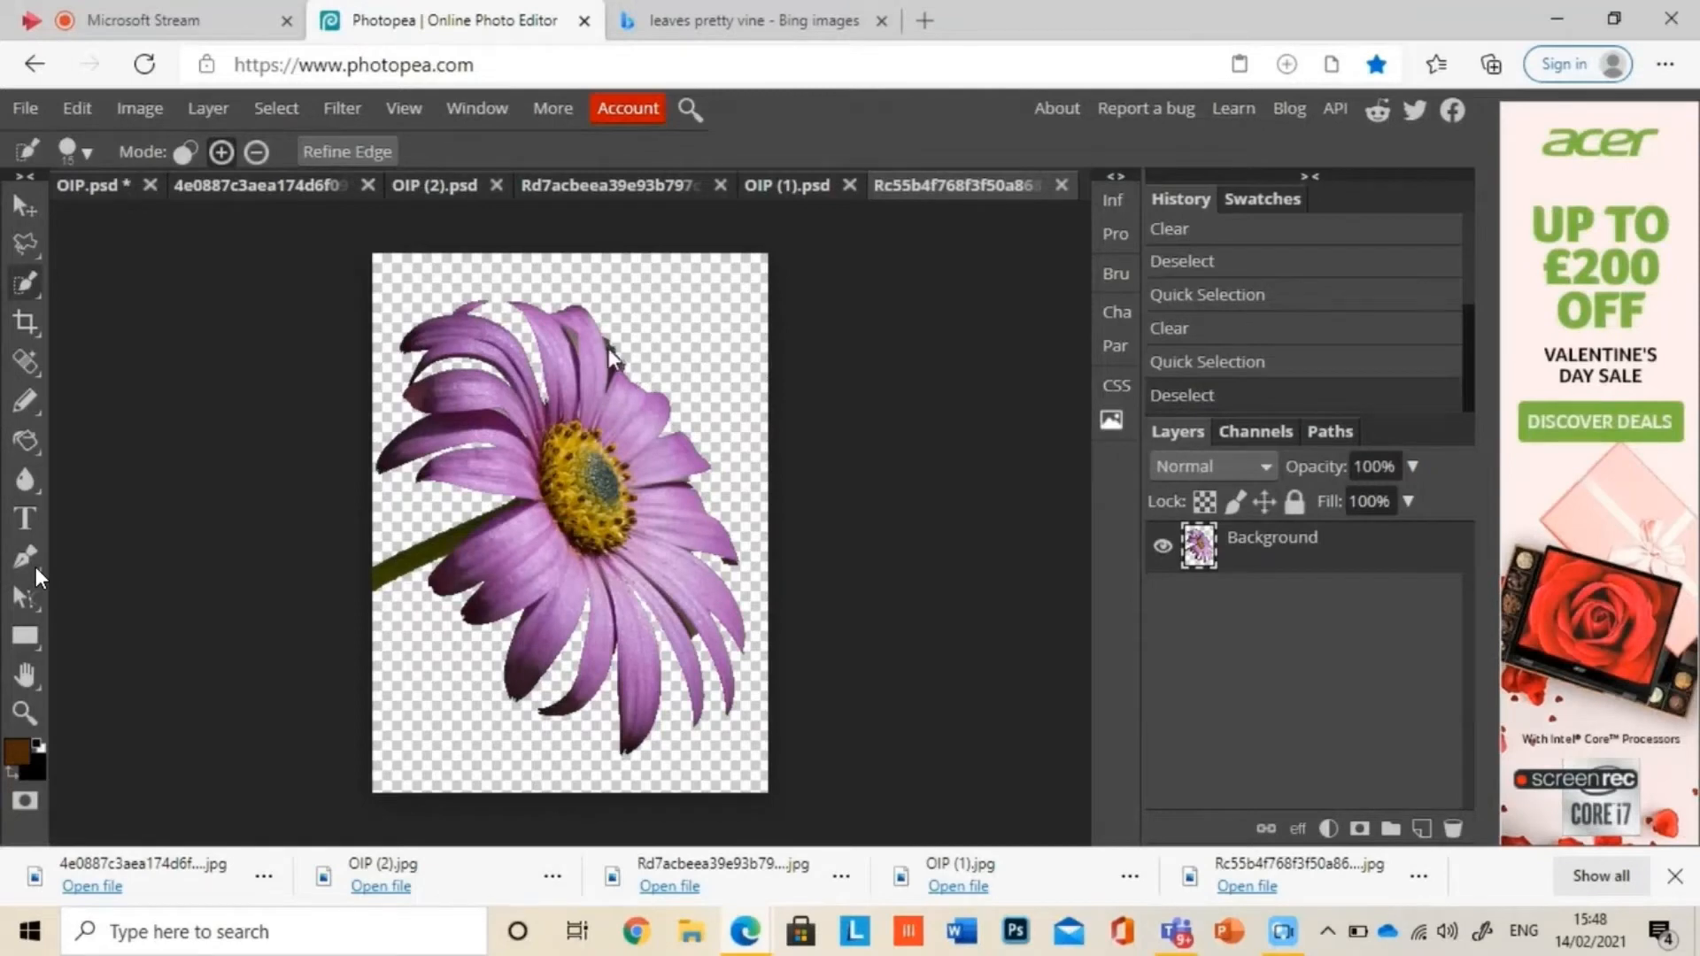
left_click(608, 348)
key("ctrl+d")
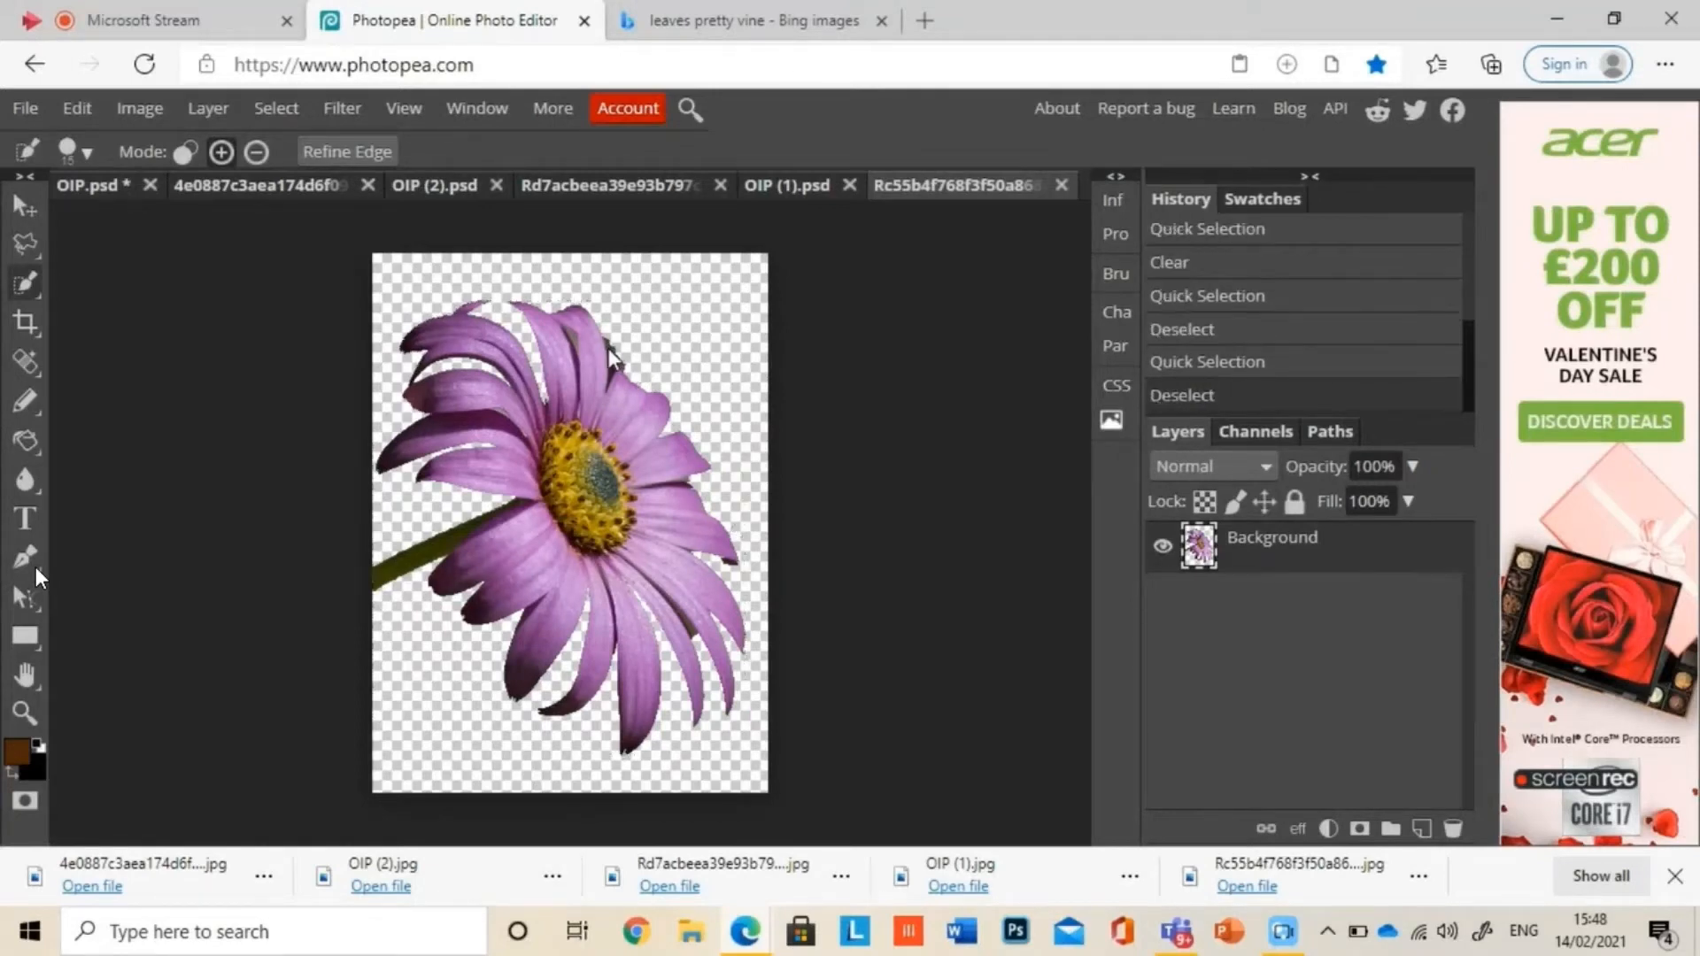
left_click(569, 337)
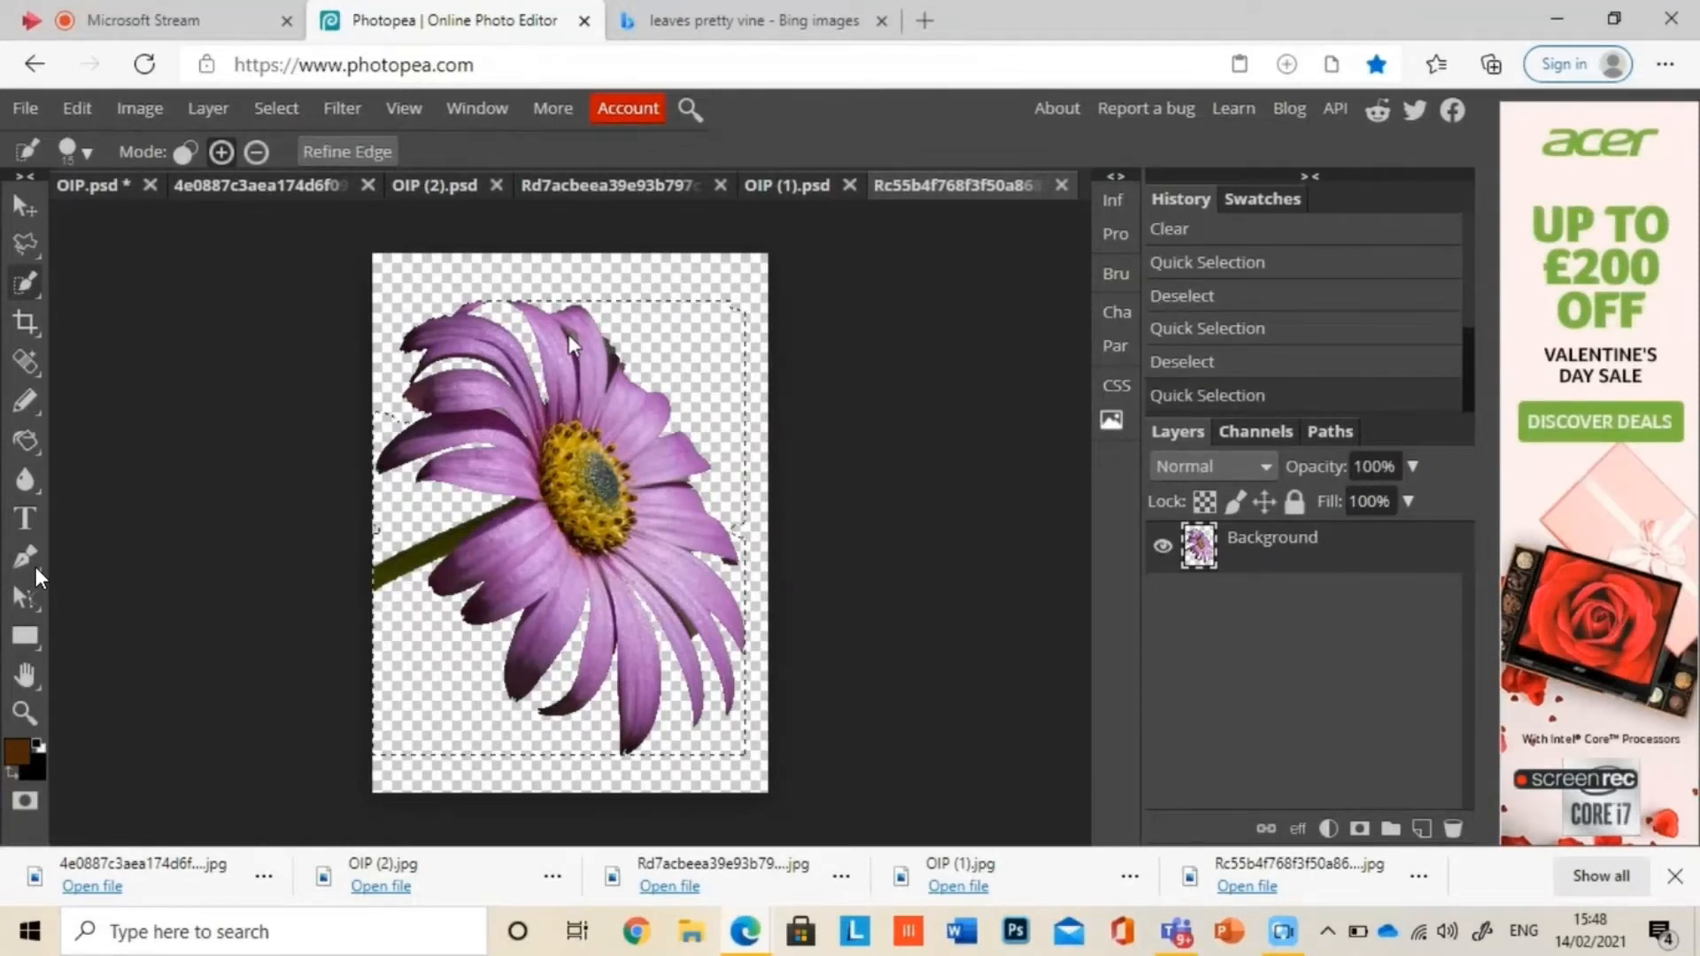
key("ctrl+d")
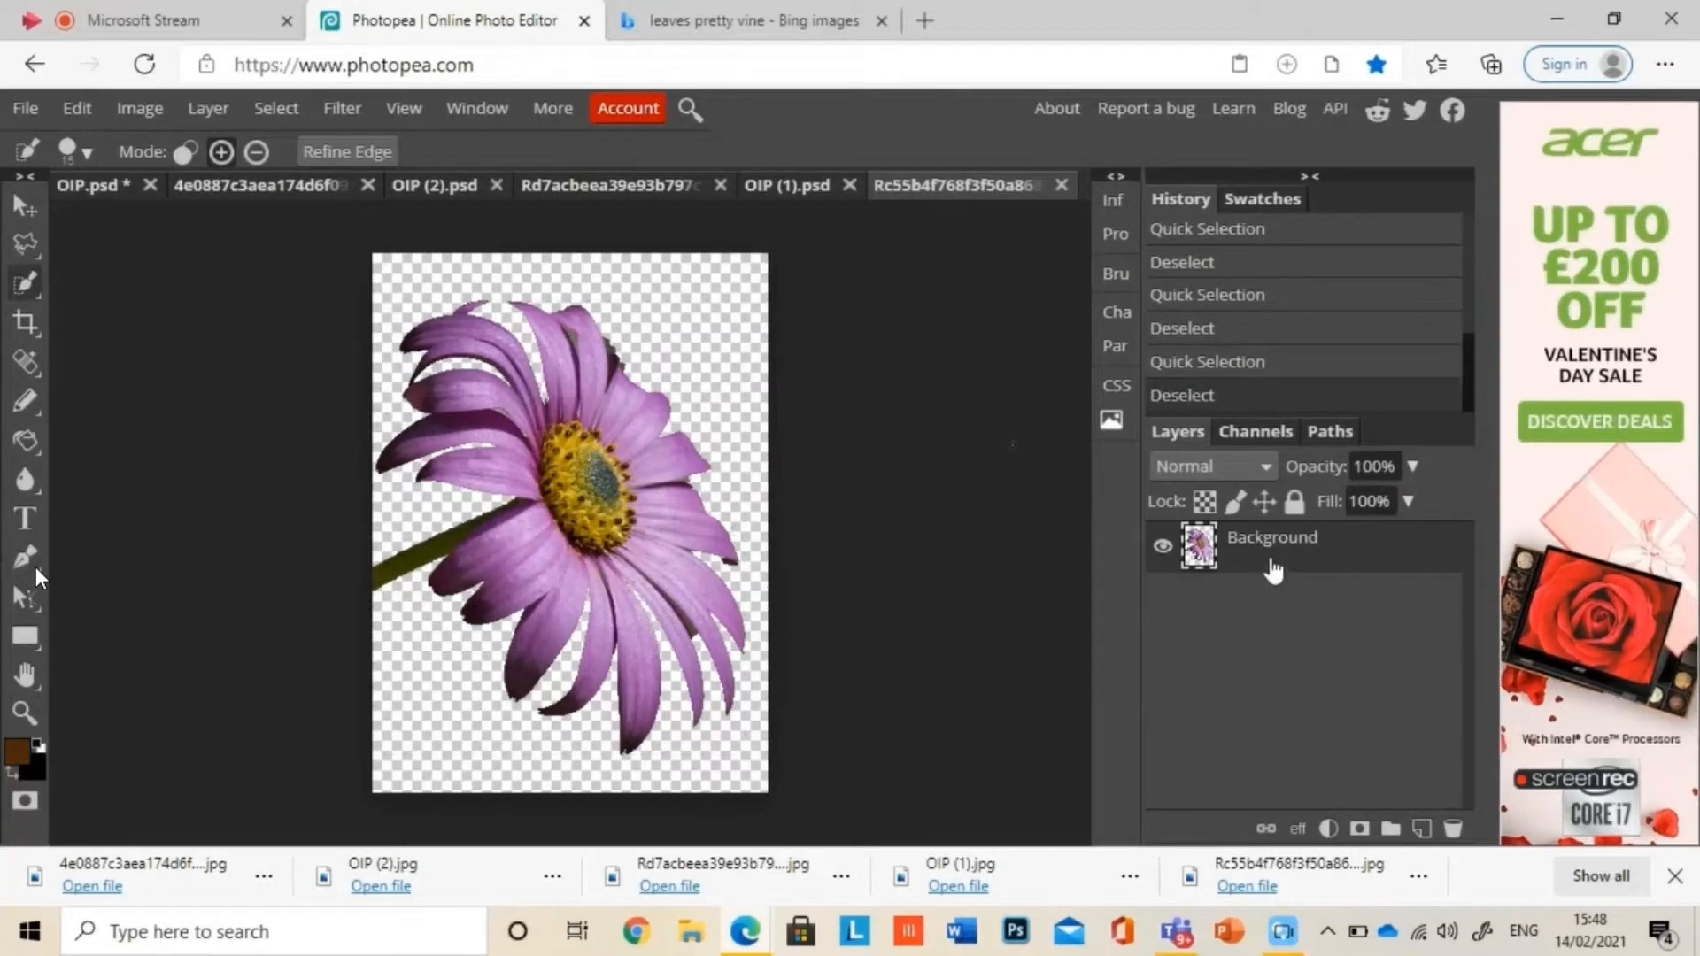
Step: Copy the daisy cut-out through the vine image into the portrait document OIP.psd, and delete the stray daisy layer from the vine image
left_click_drag(1272, 571, 257, 183)
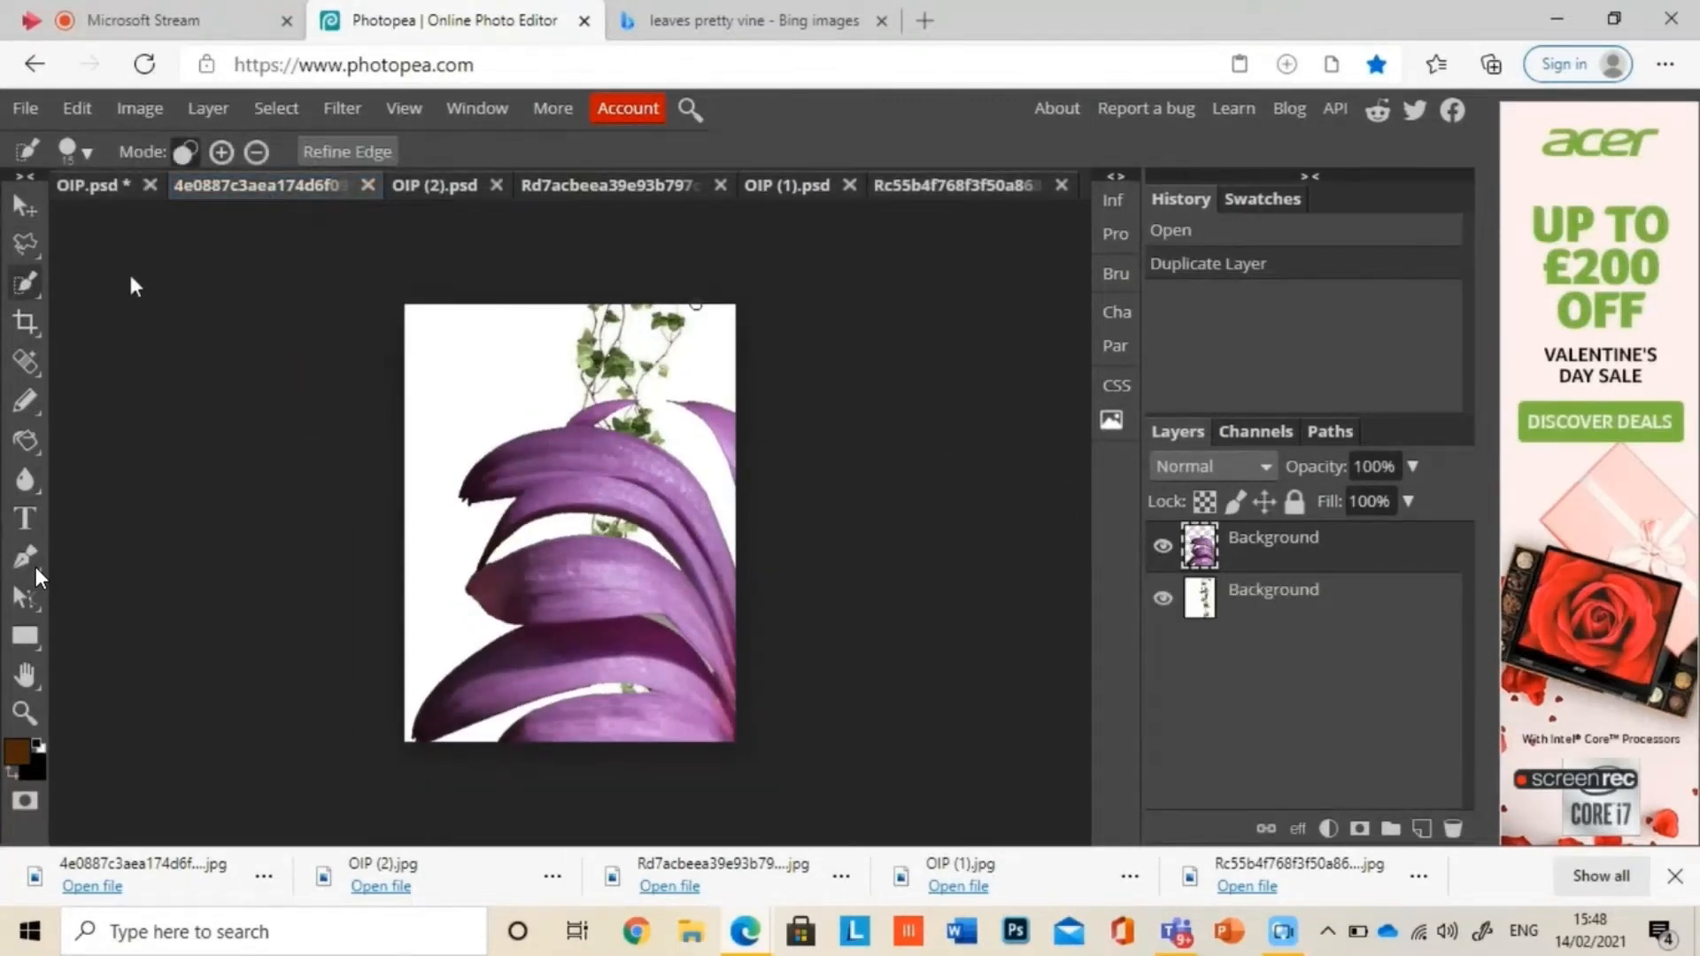
left_click(129, 186)
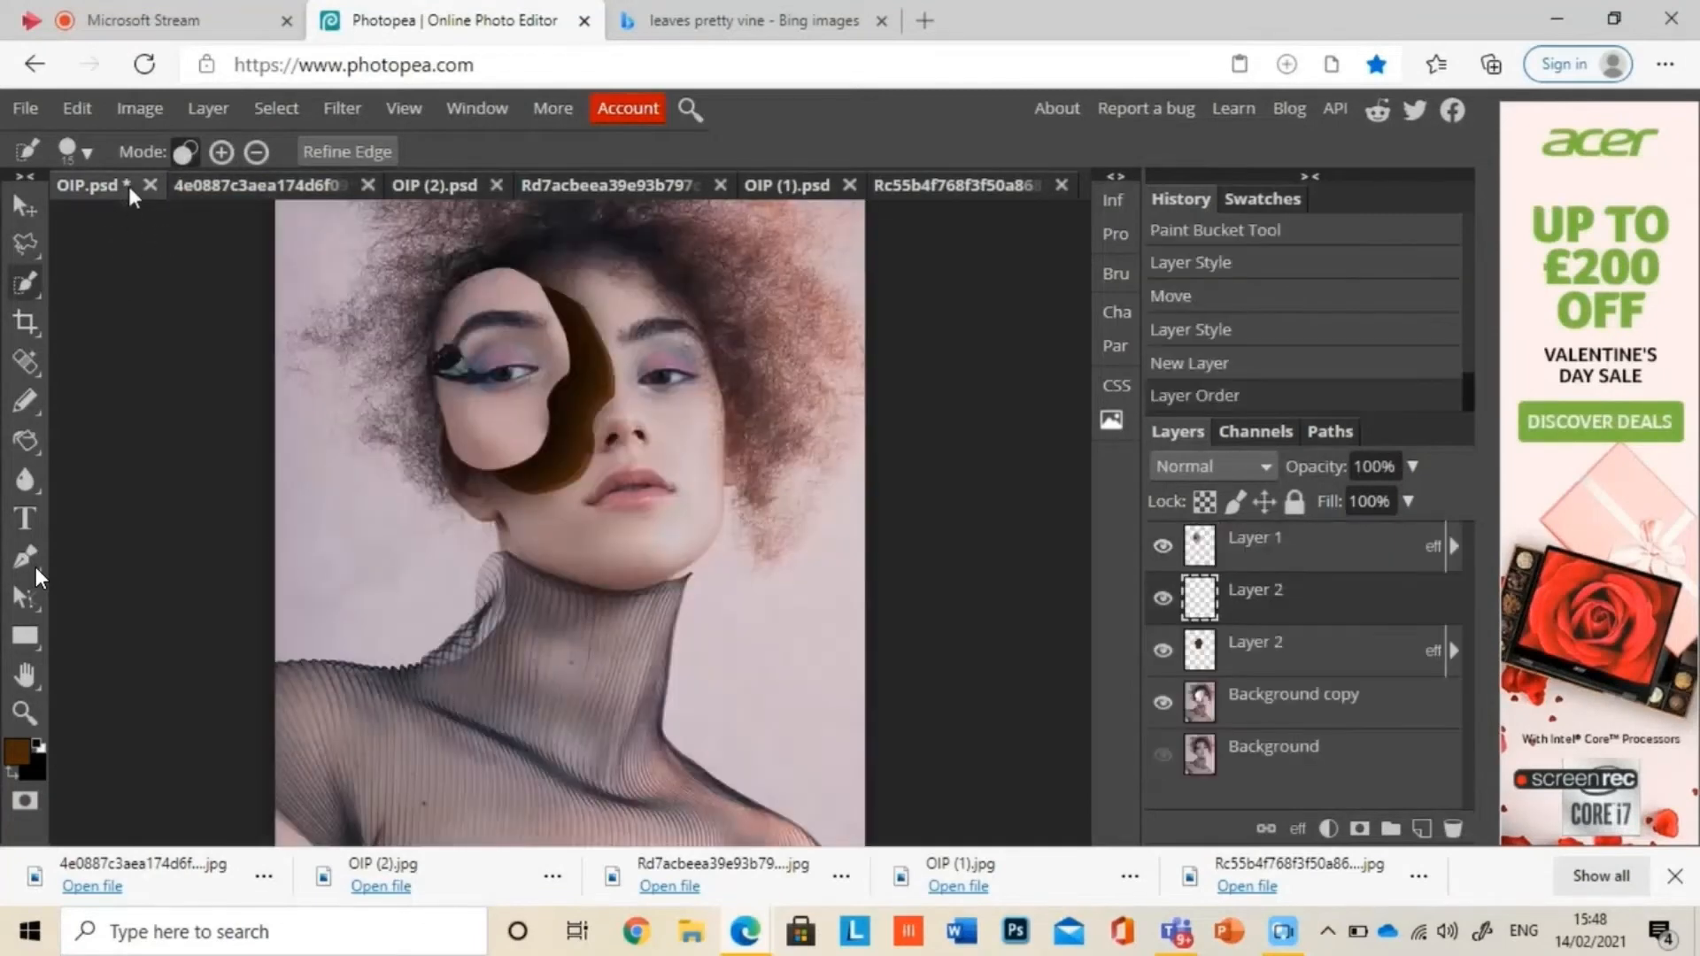
left_click(251, 182)
left_click_drag(1242, 534, 125, 184)
left_click(246, 184)
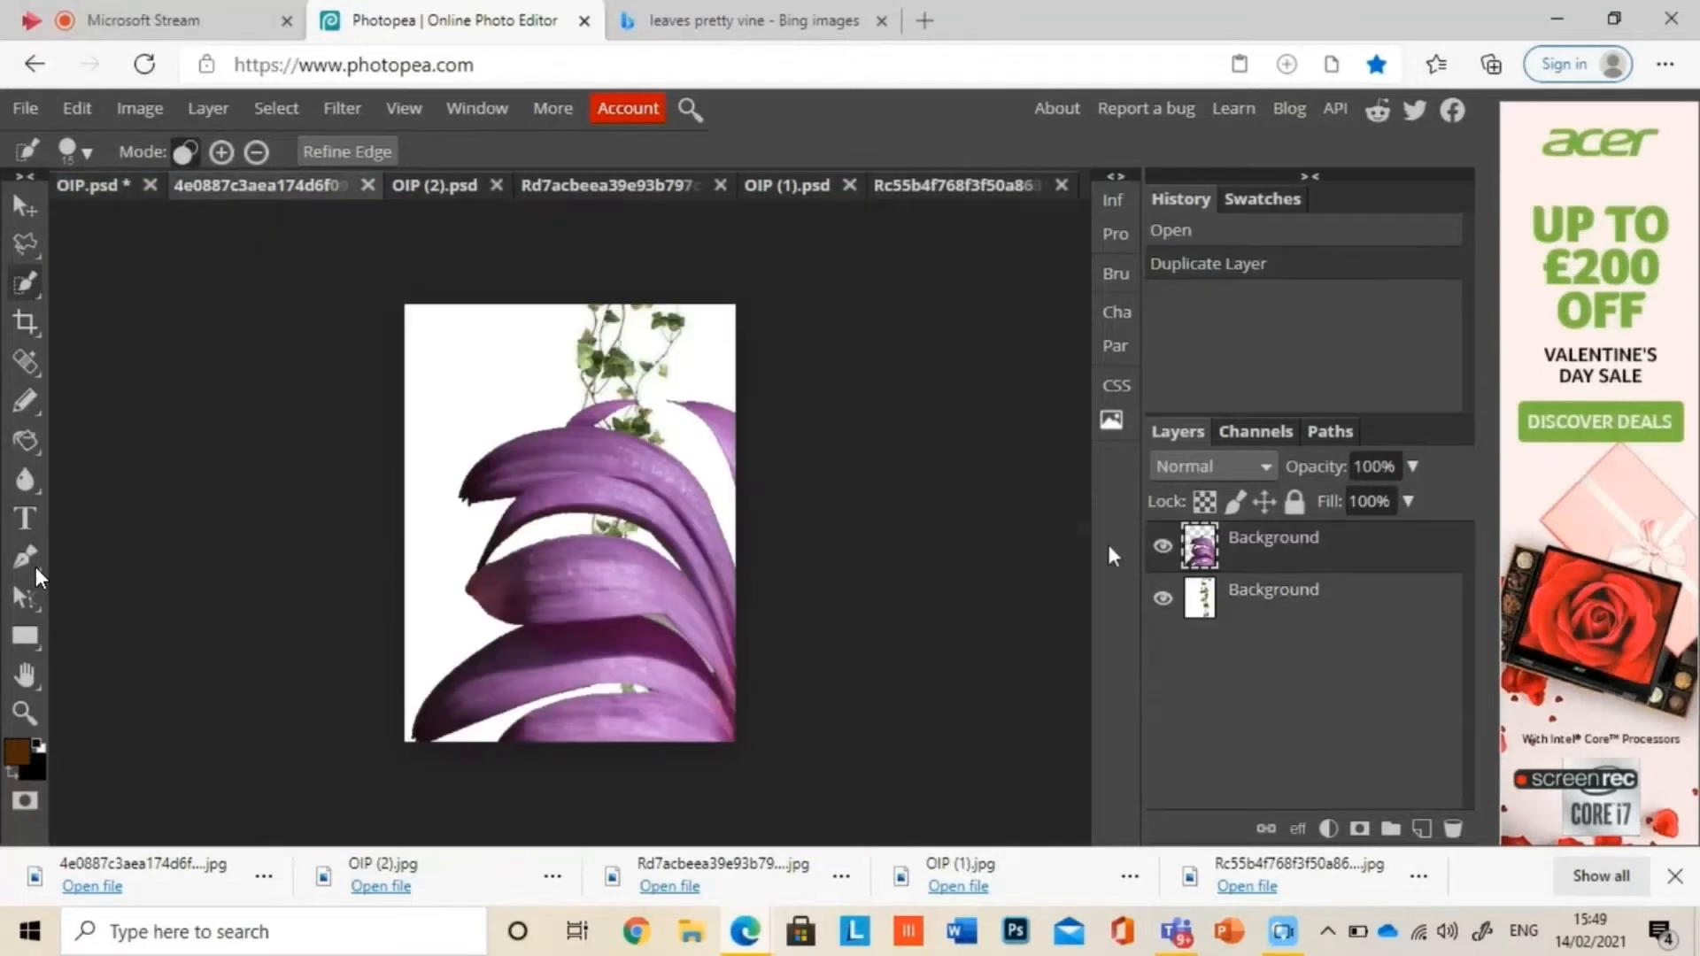
key("Delete")
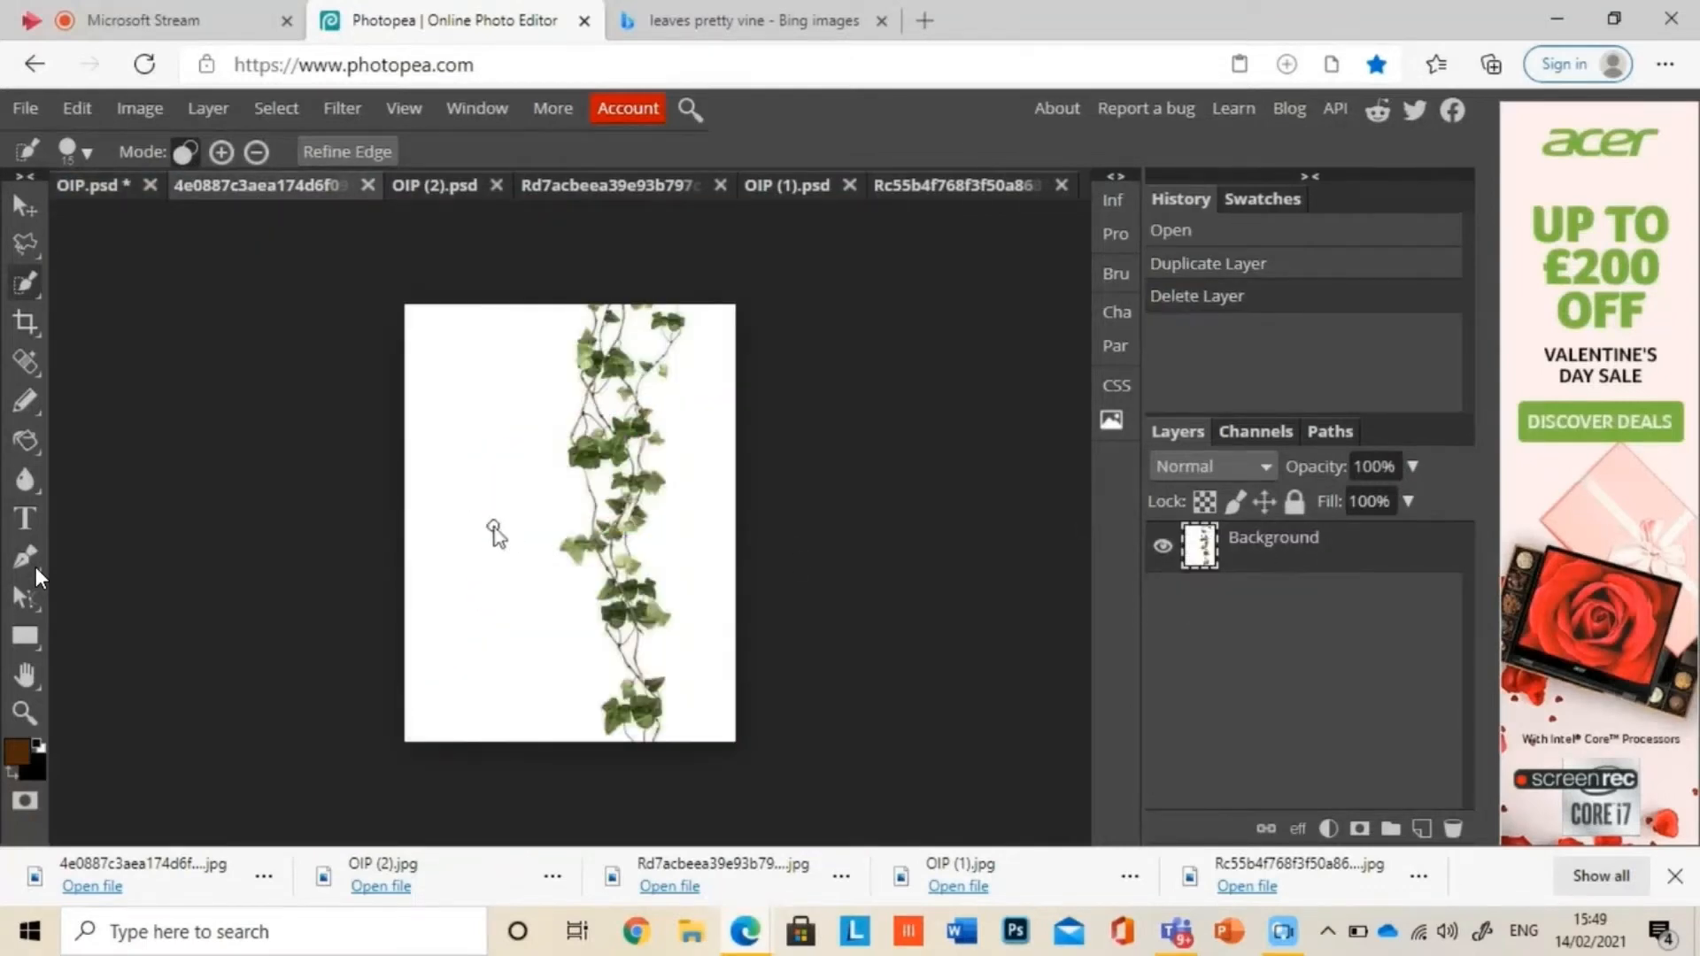
Step: Select the vine image's white background with Color Range at fuzziness 40, delete it and clear the selection
left_click(276, 108)
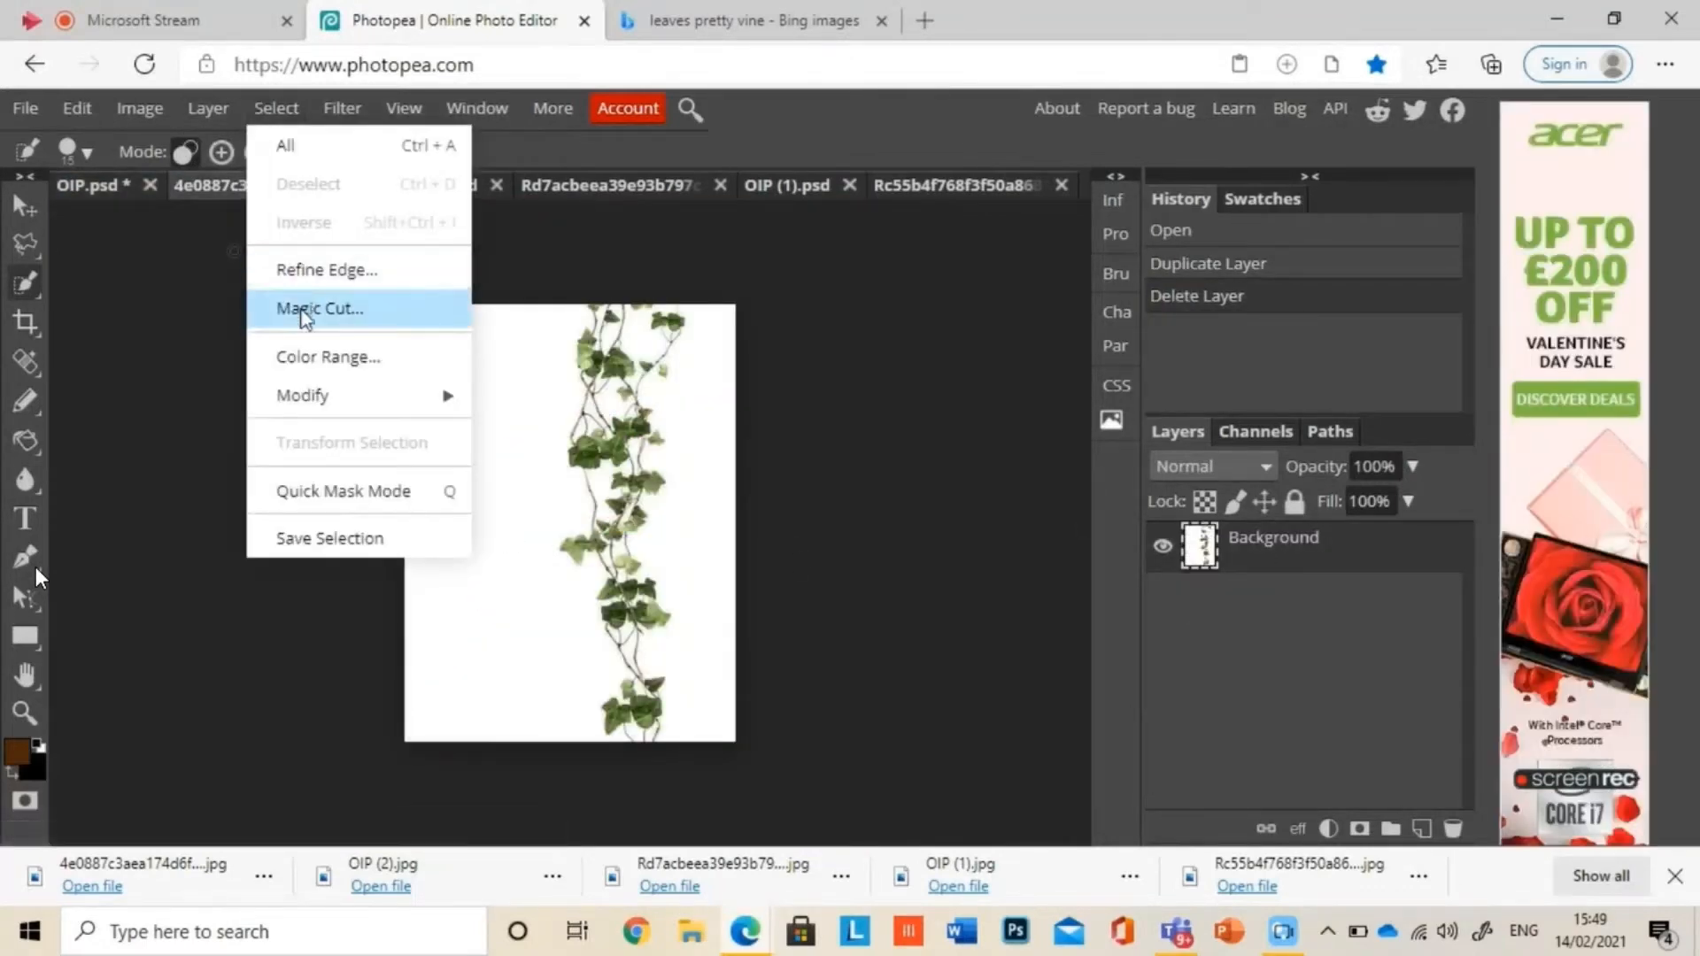
left_click(301, 359)
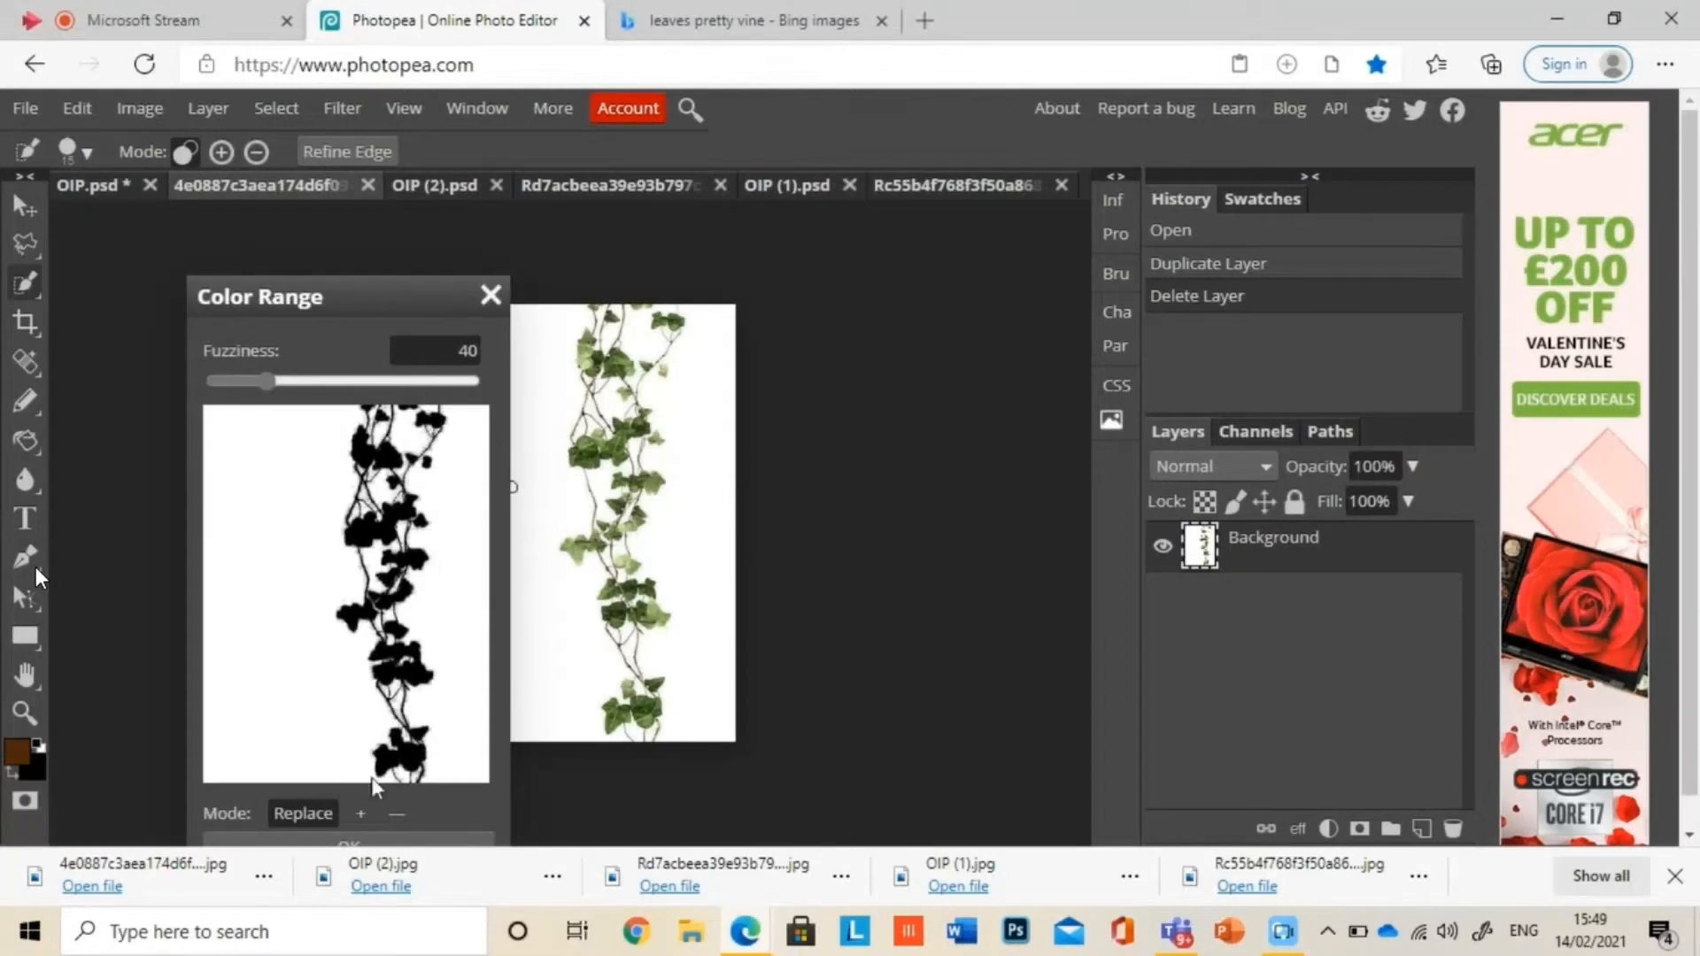
left_click(328, 841)
key("Delete")
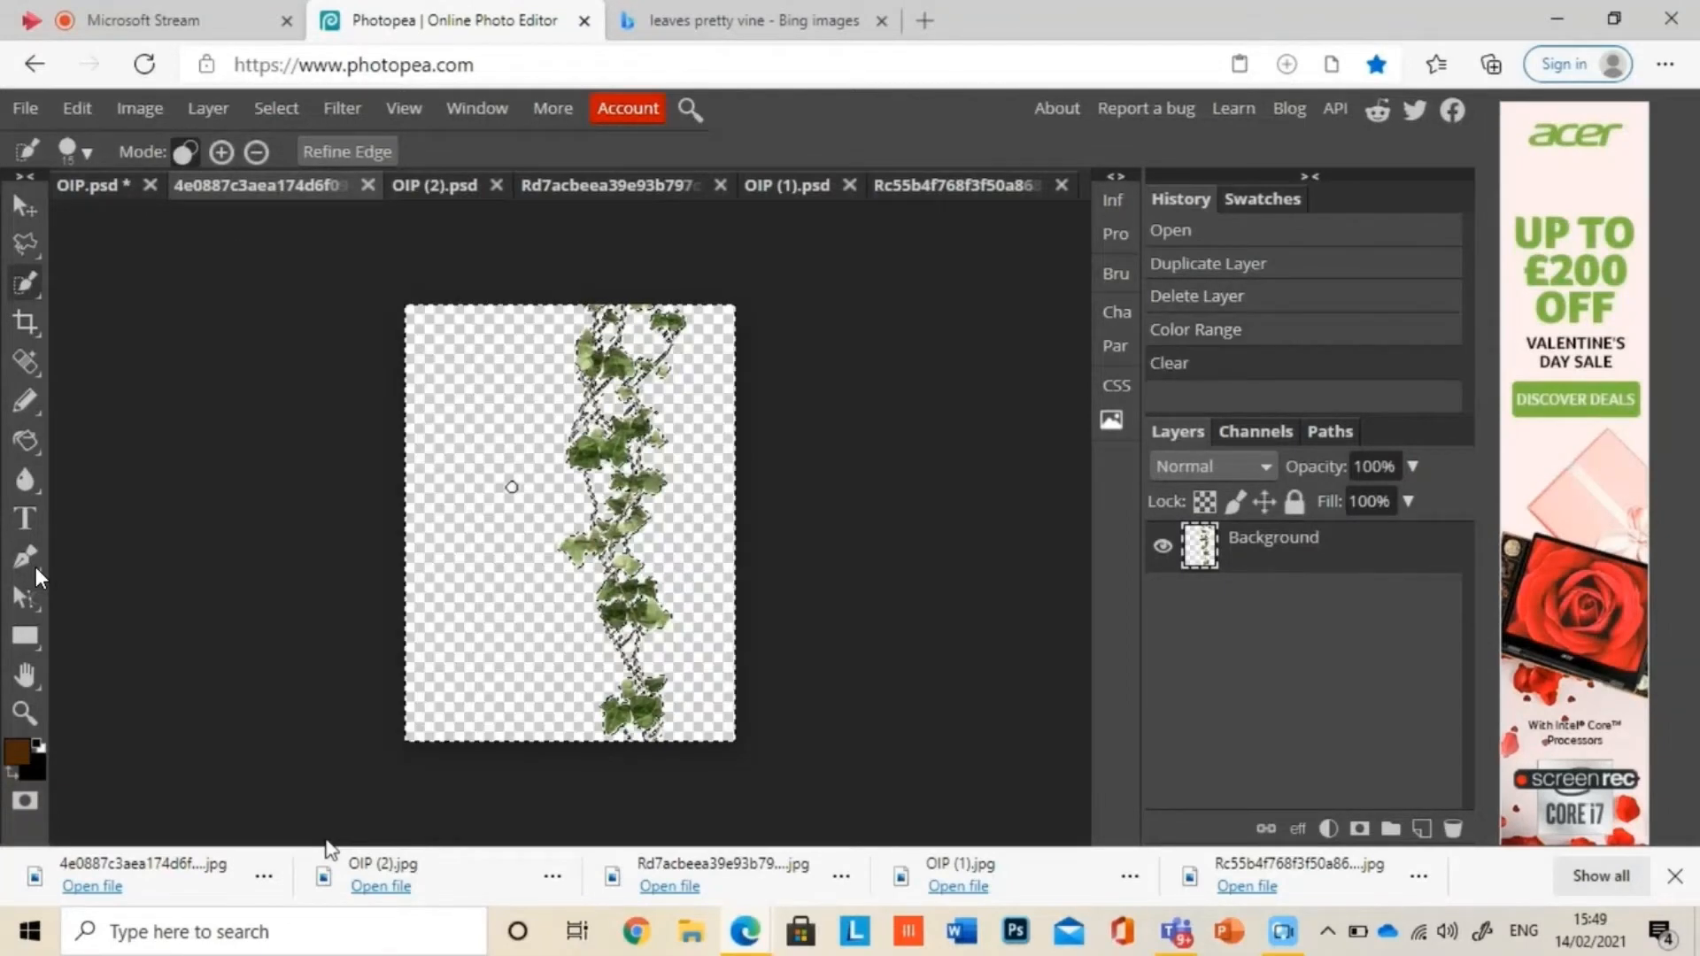
key("ctrl+d")
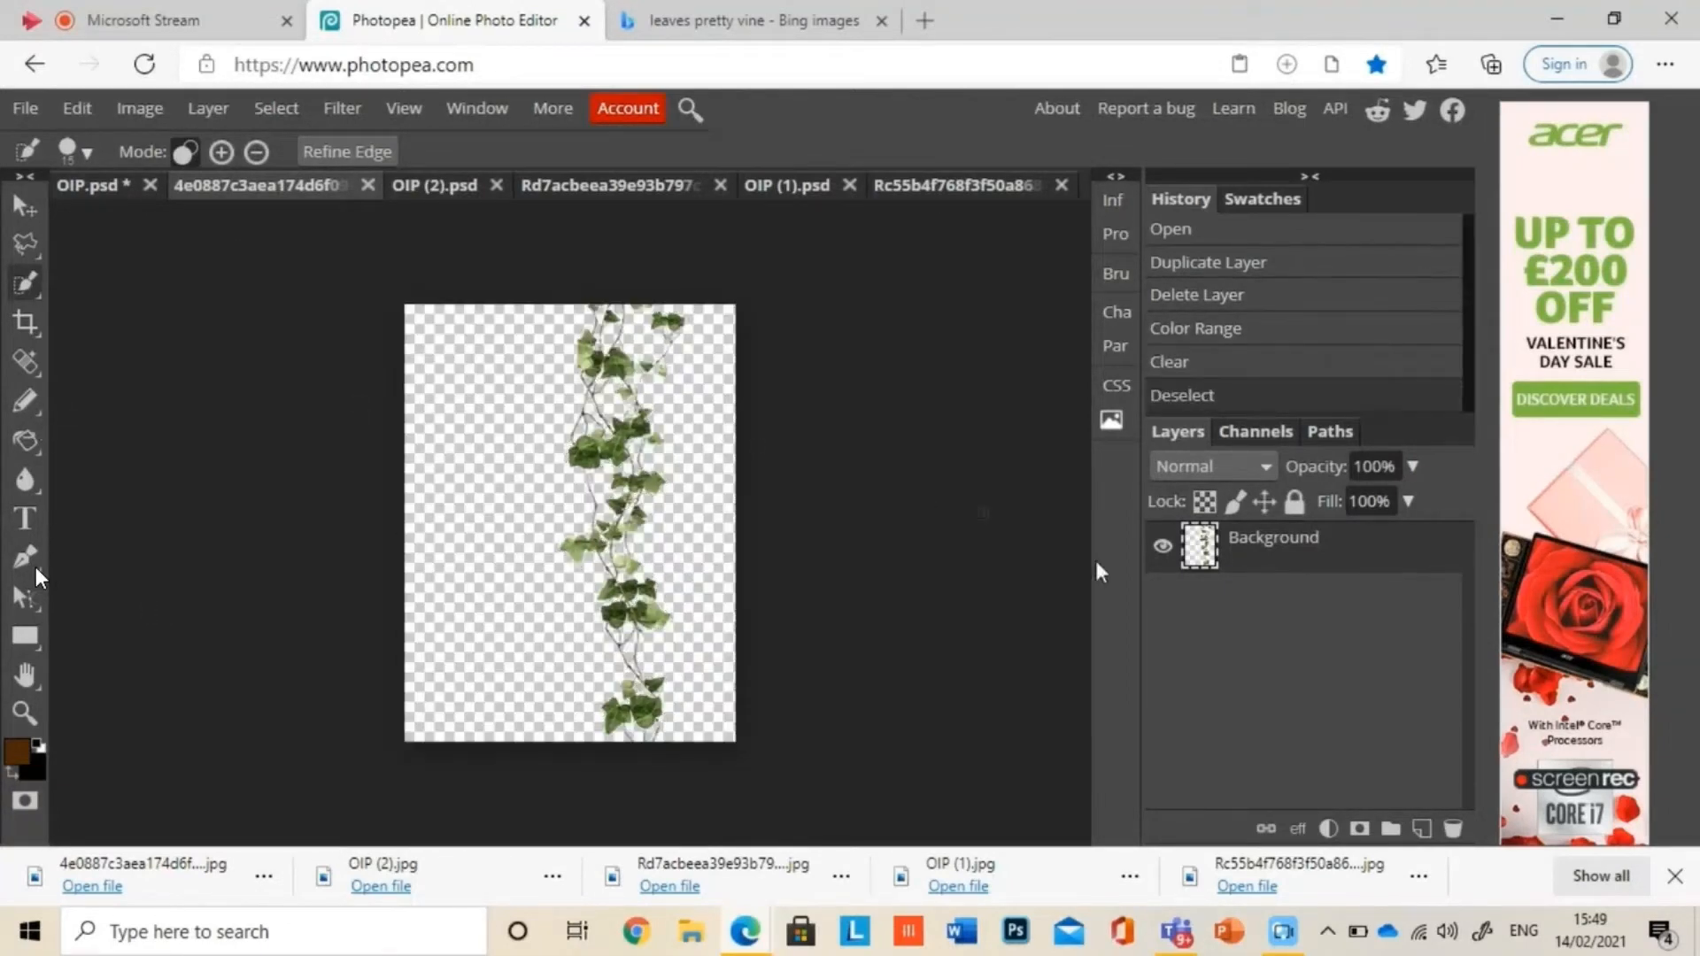
left_click_drag(1217, 567, 426, 200)
Step: In OIP (2).psd, delete everything outside a Quick Selection of the green leaves, and clear a dark patch beside the upper leaf
left_click(448, 184)
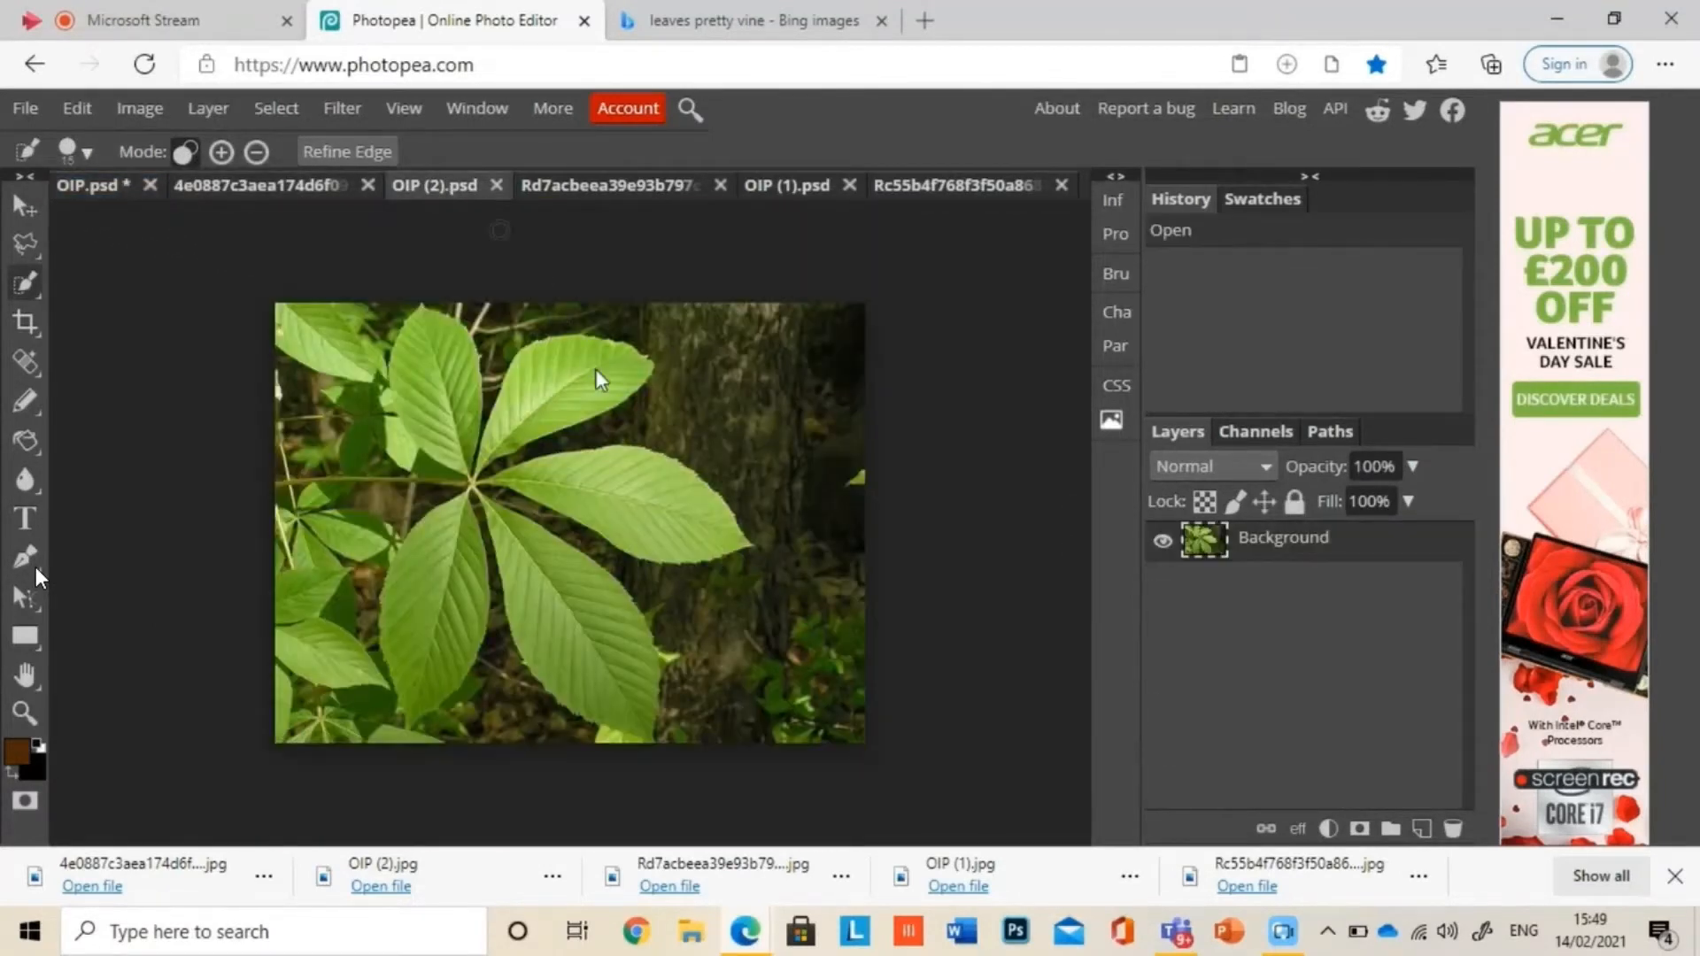
left_click(583, 390)
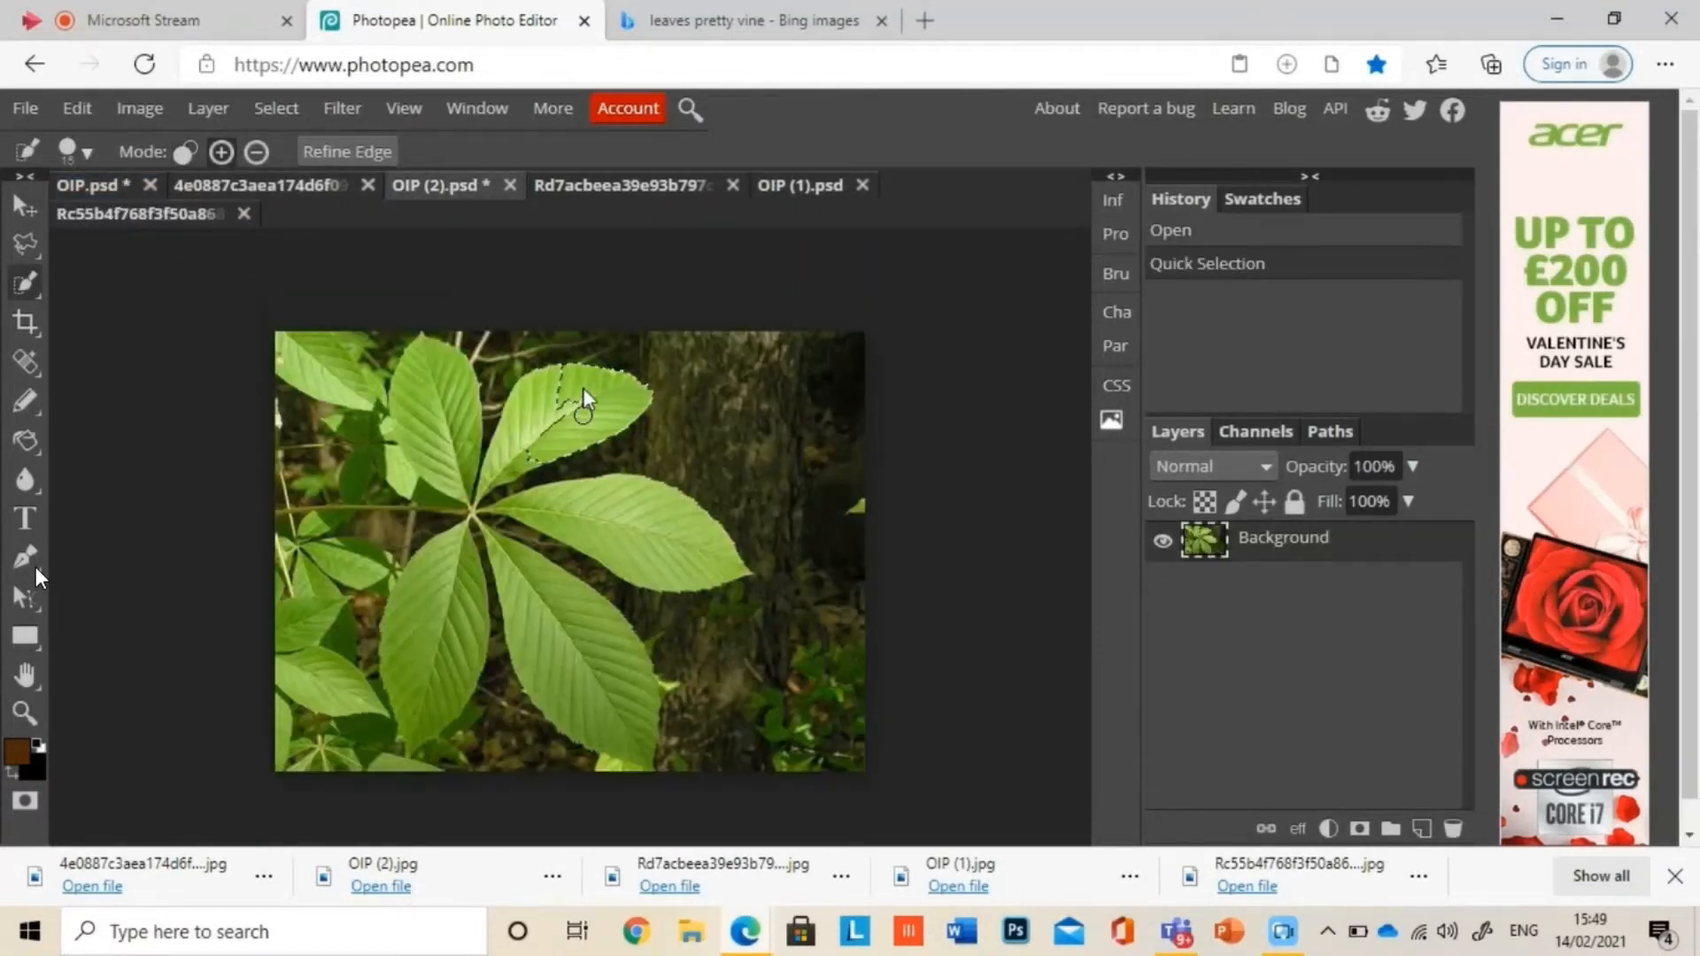
left_click(524, 389)
left_click(509, 464)
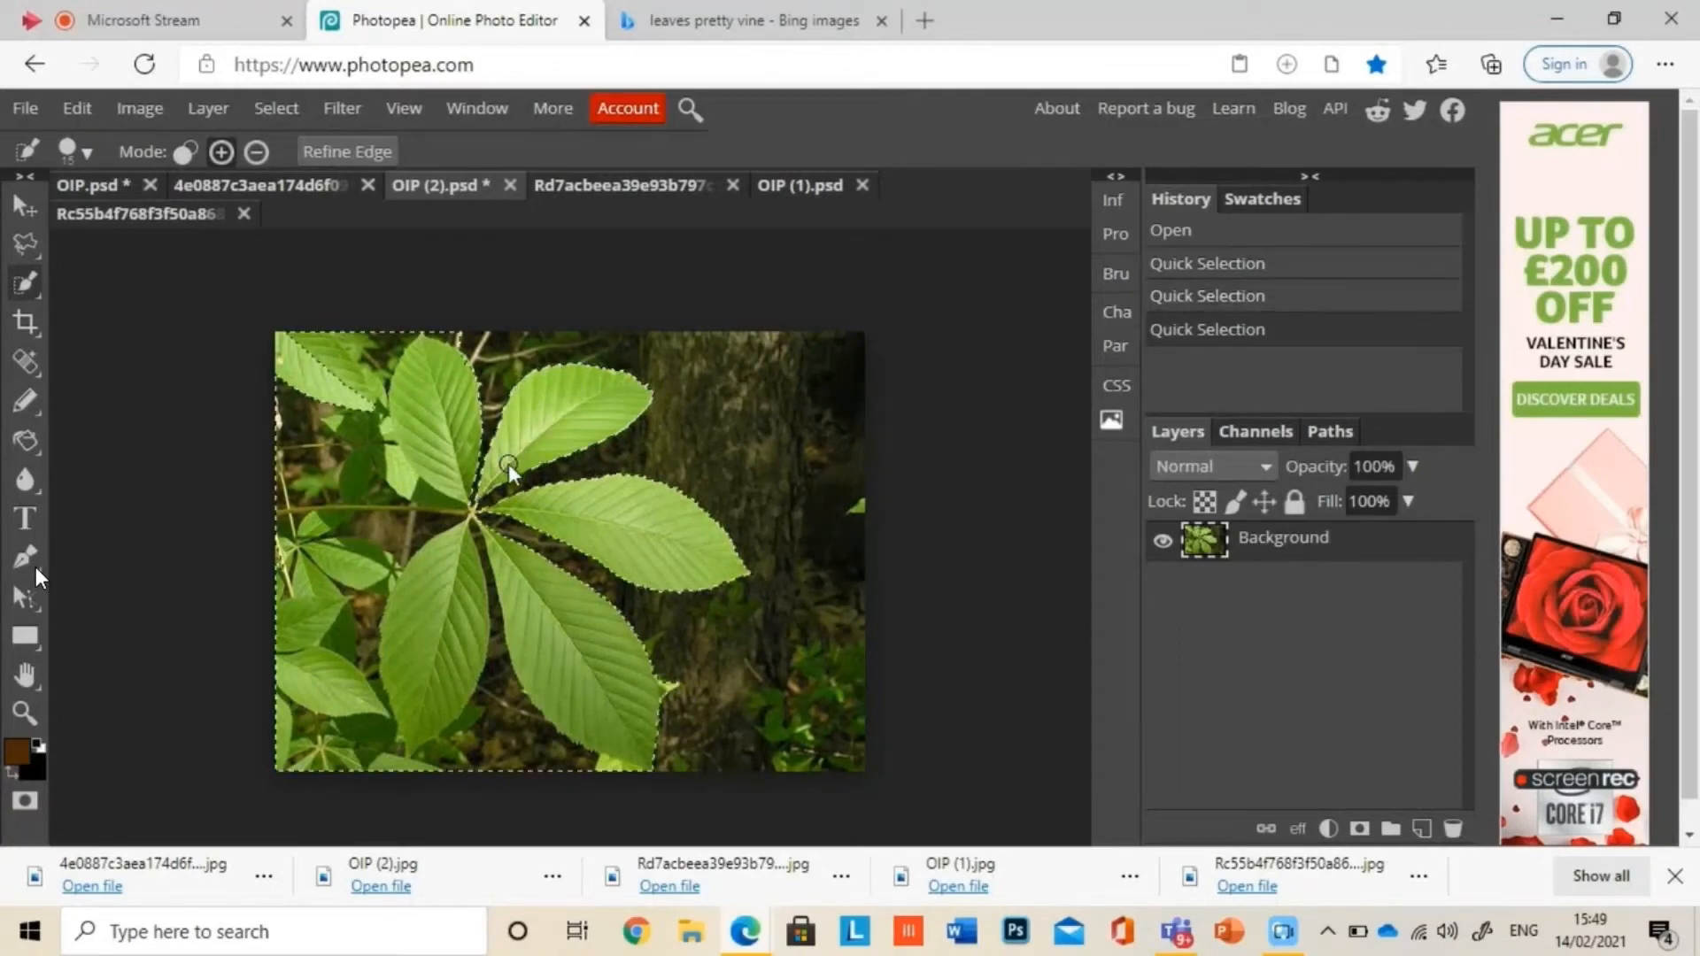
key("ctrl+shift+i")
key("Delete")
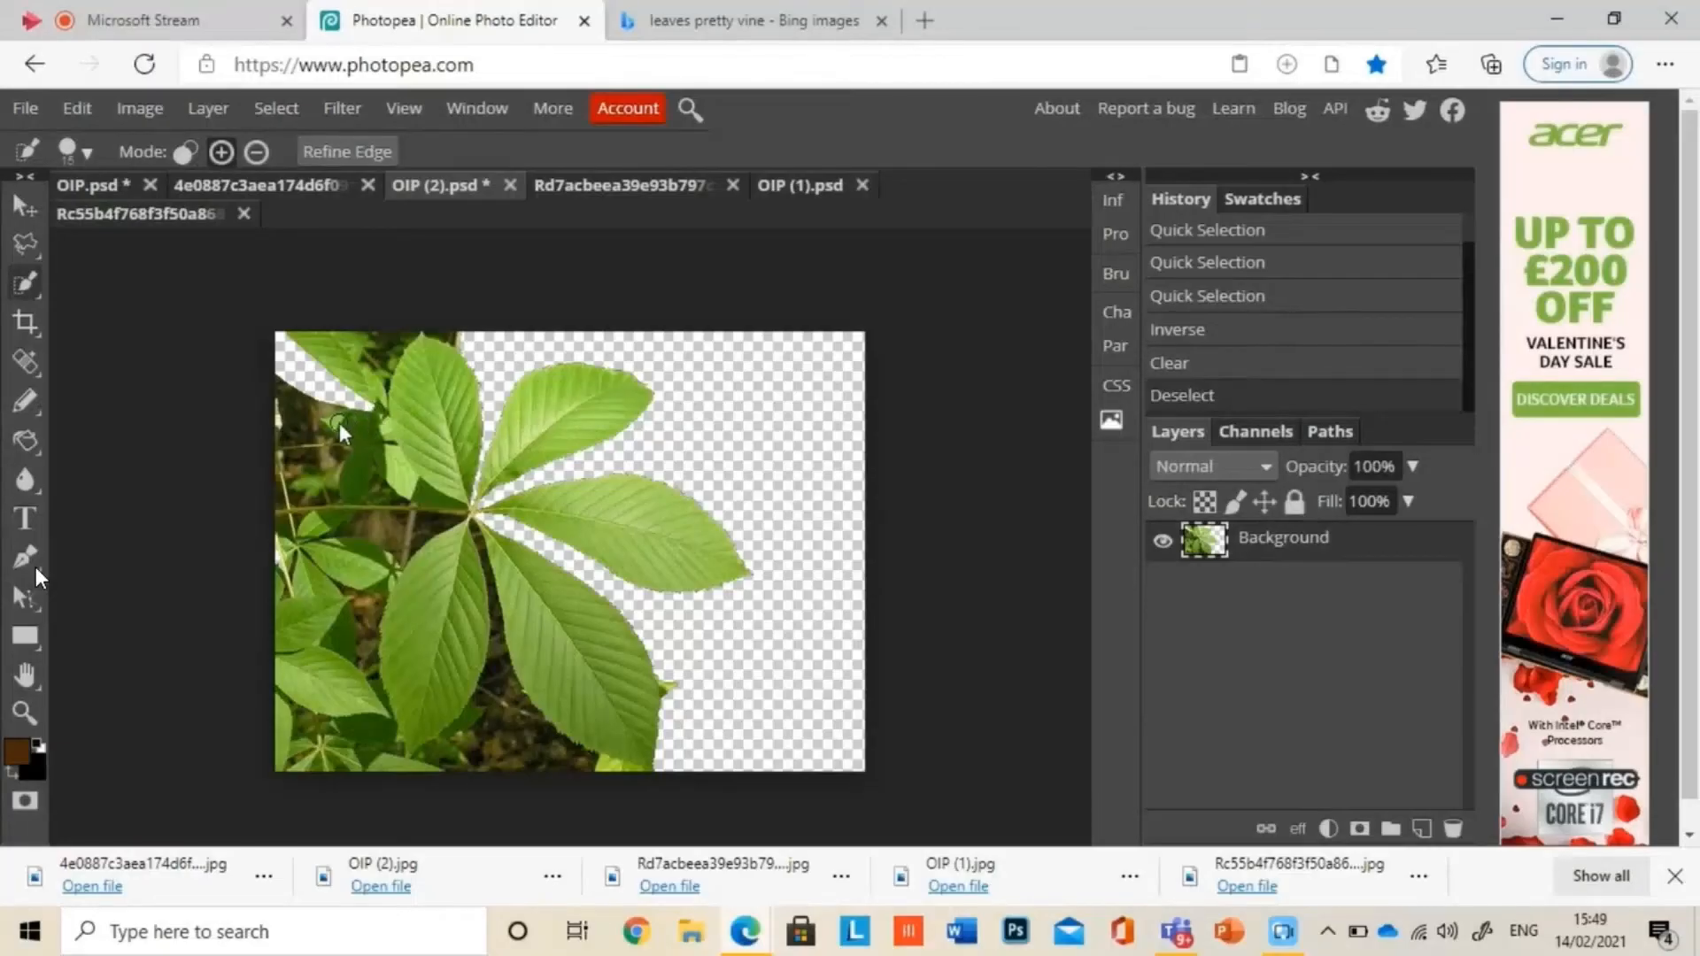
left_click(336, 424)
key("Delete")
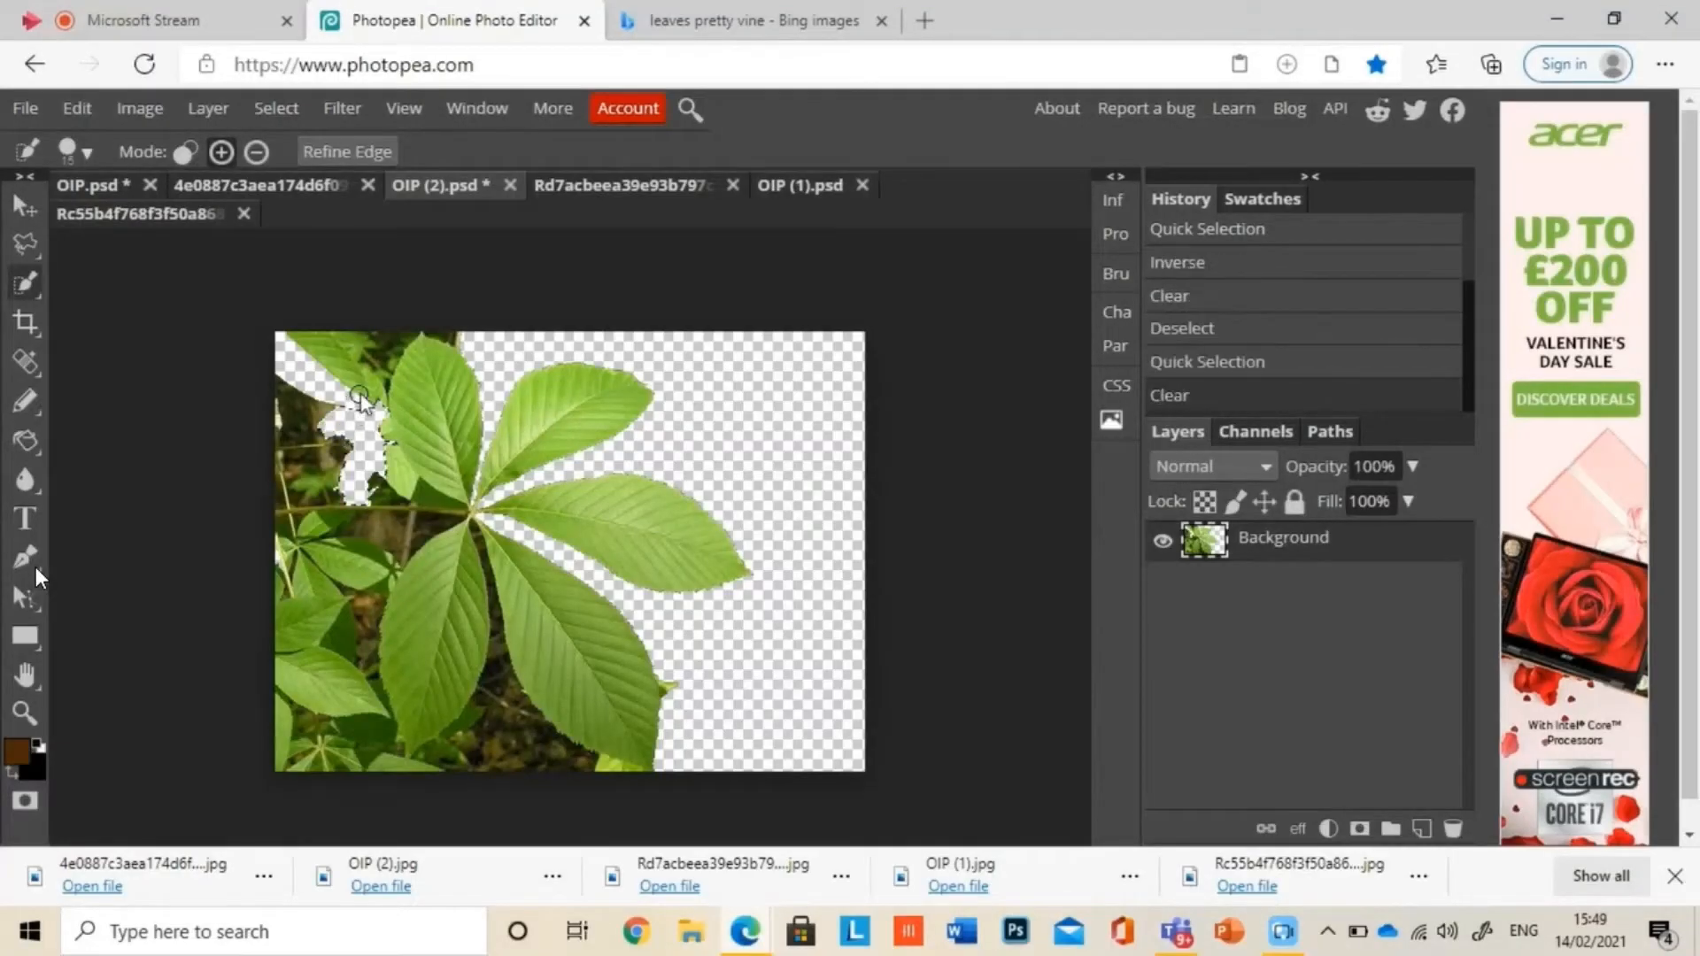
left_click(375, 362)
key("Delete")
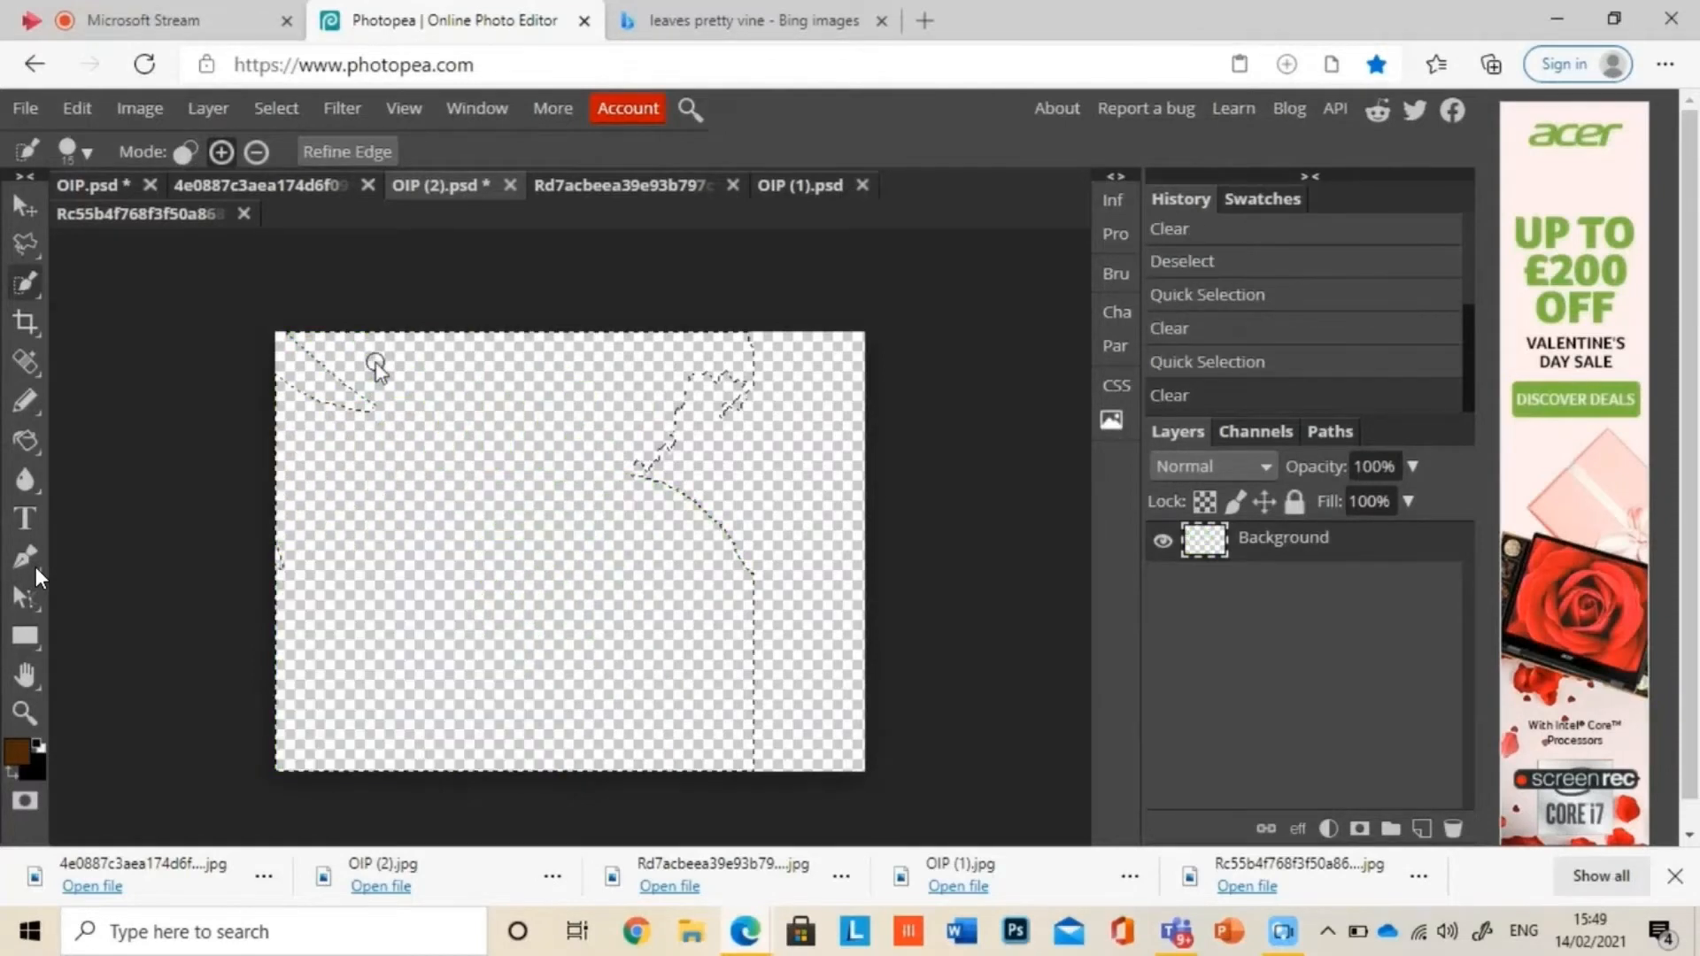
key("ctrl+z")
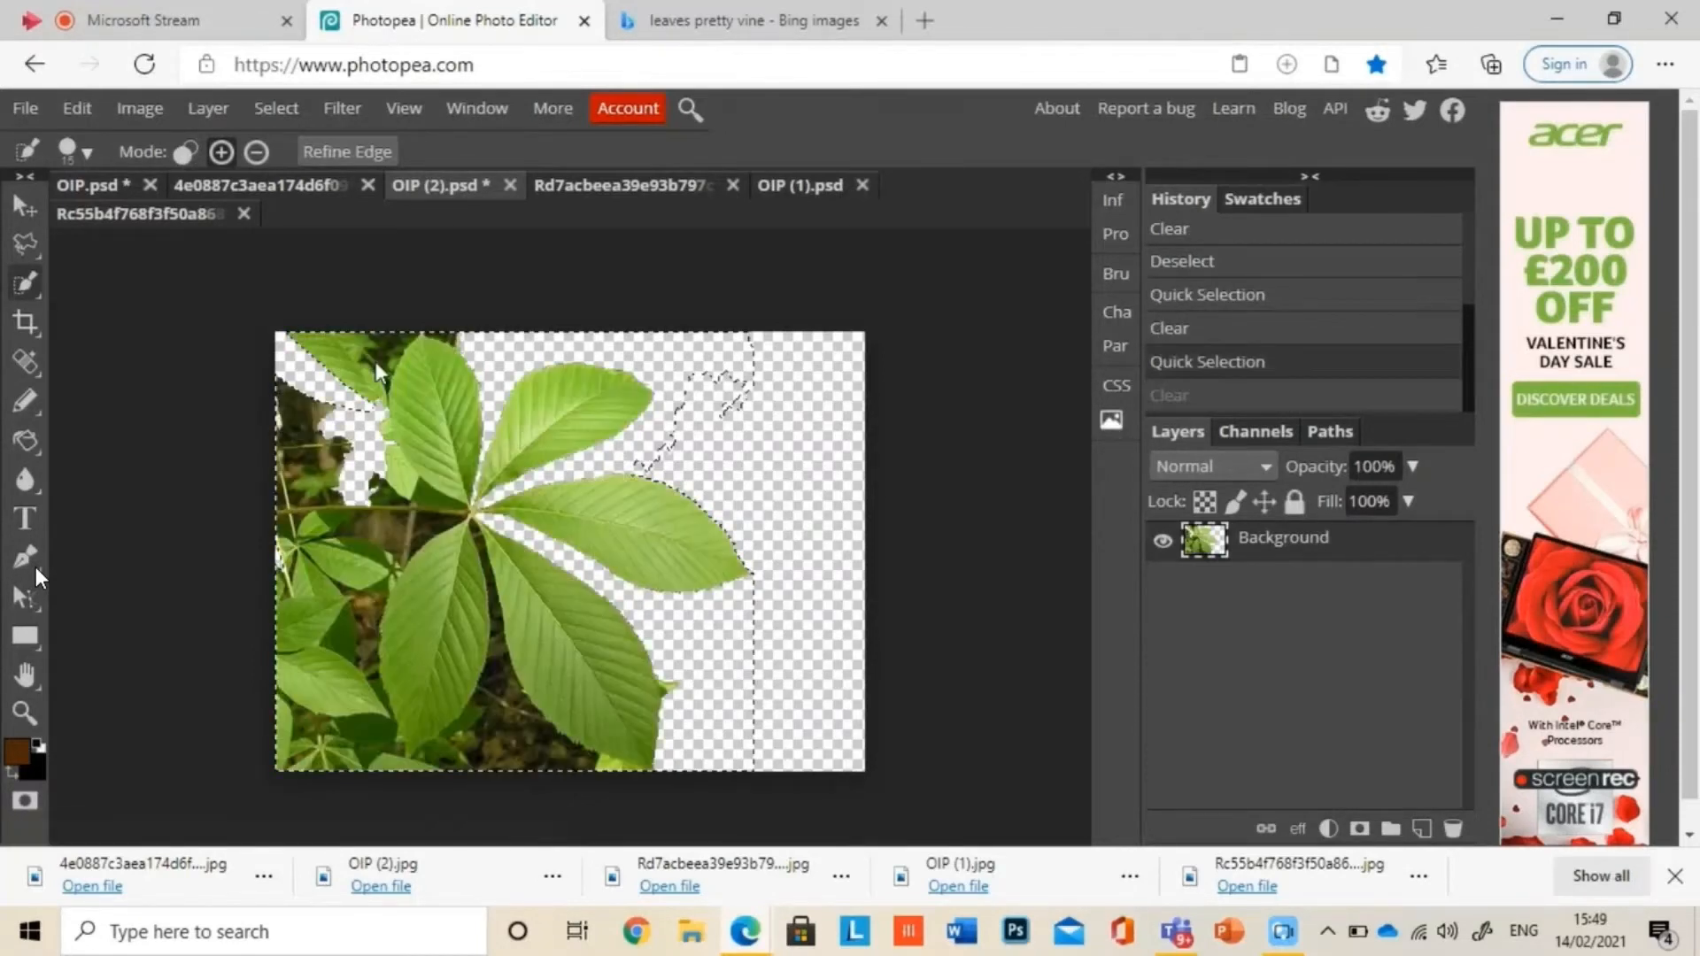
key("ctrl+d")
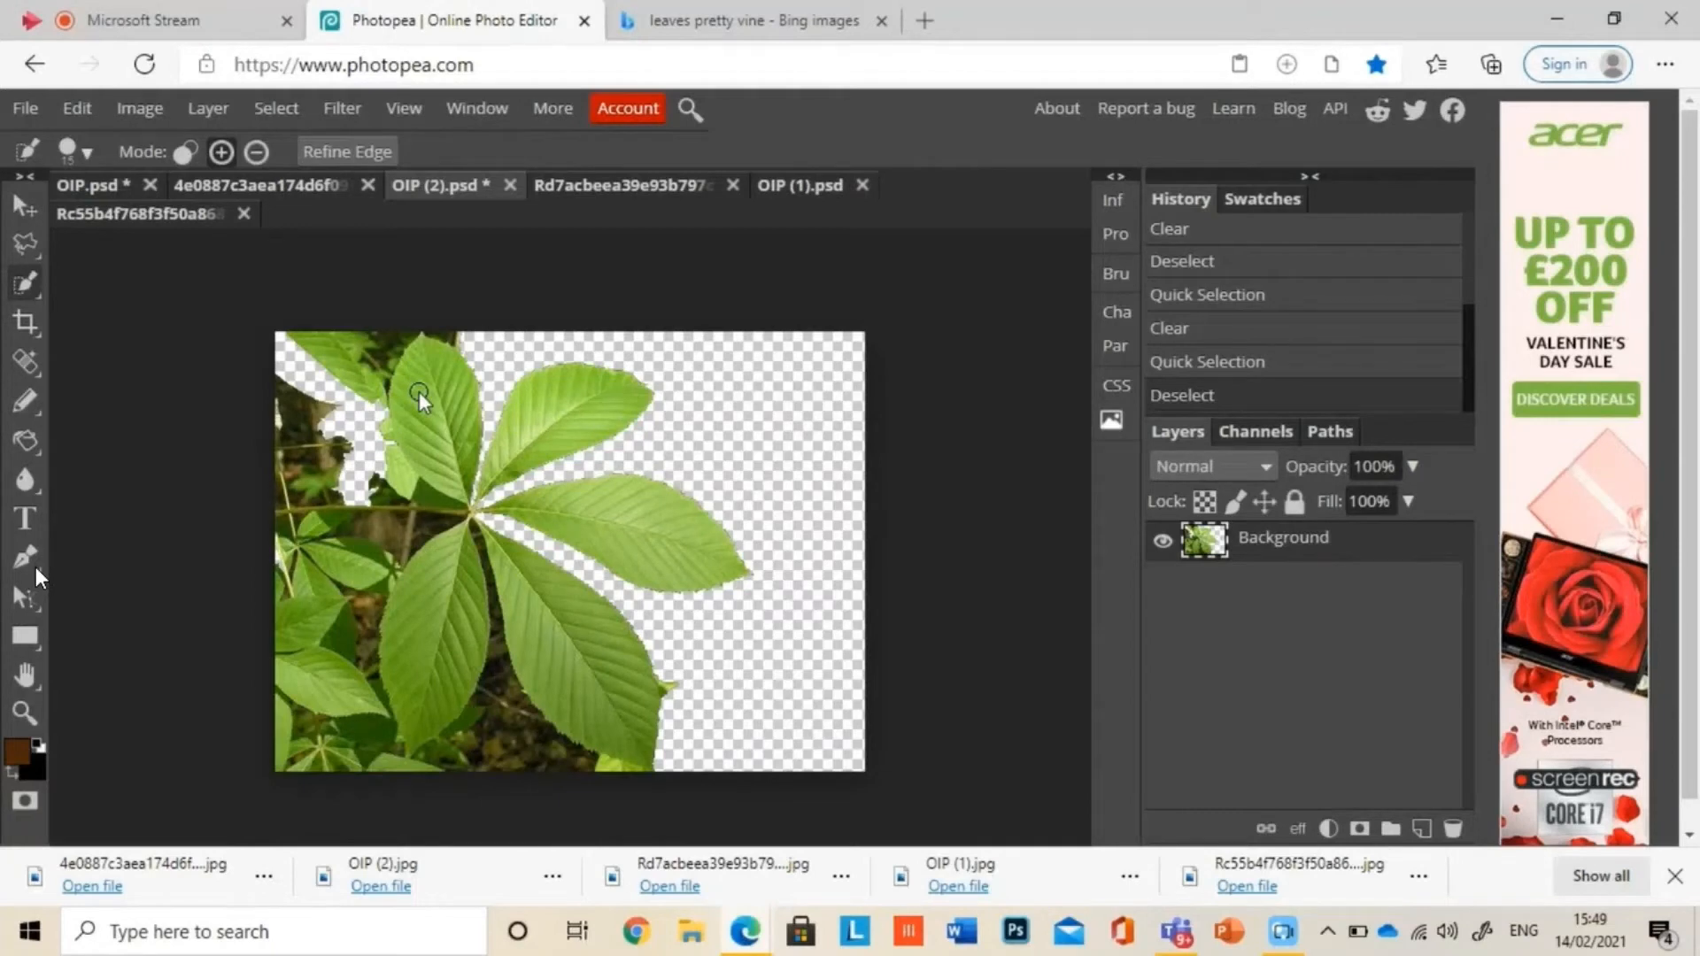
left_click(428, 564)
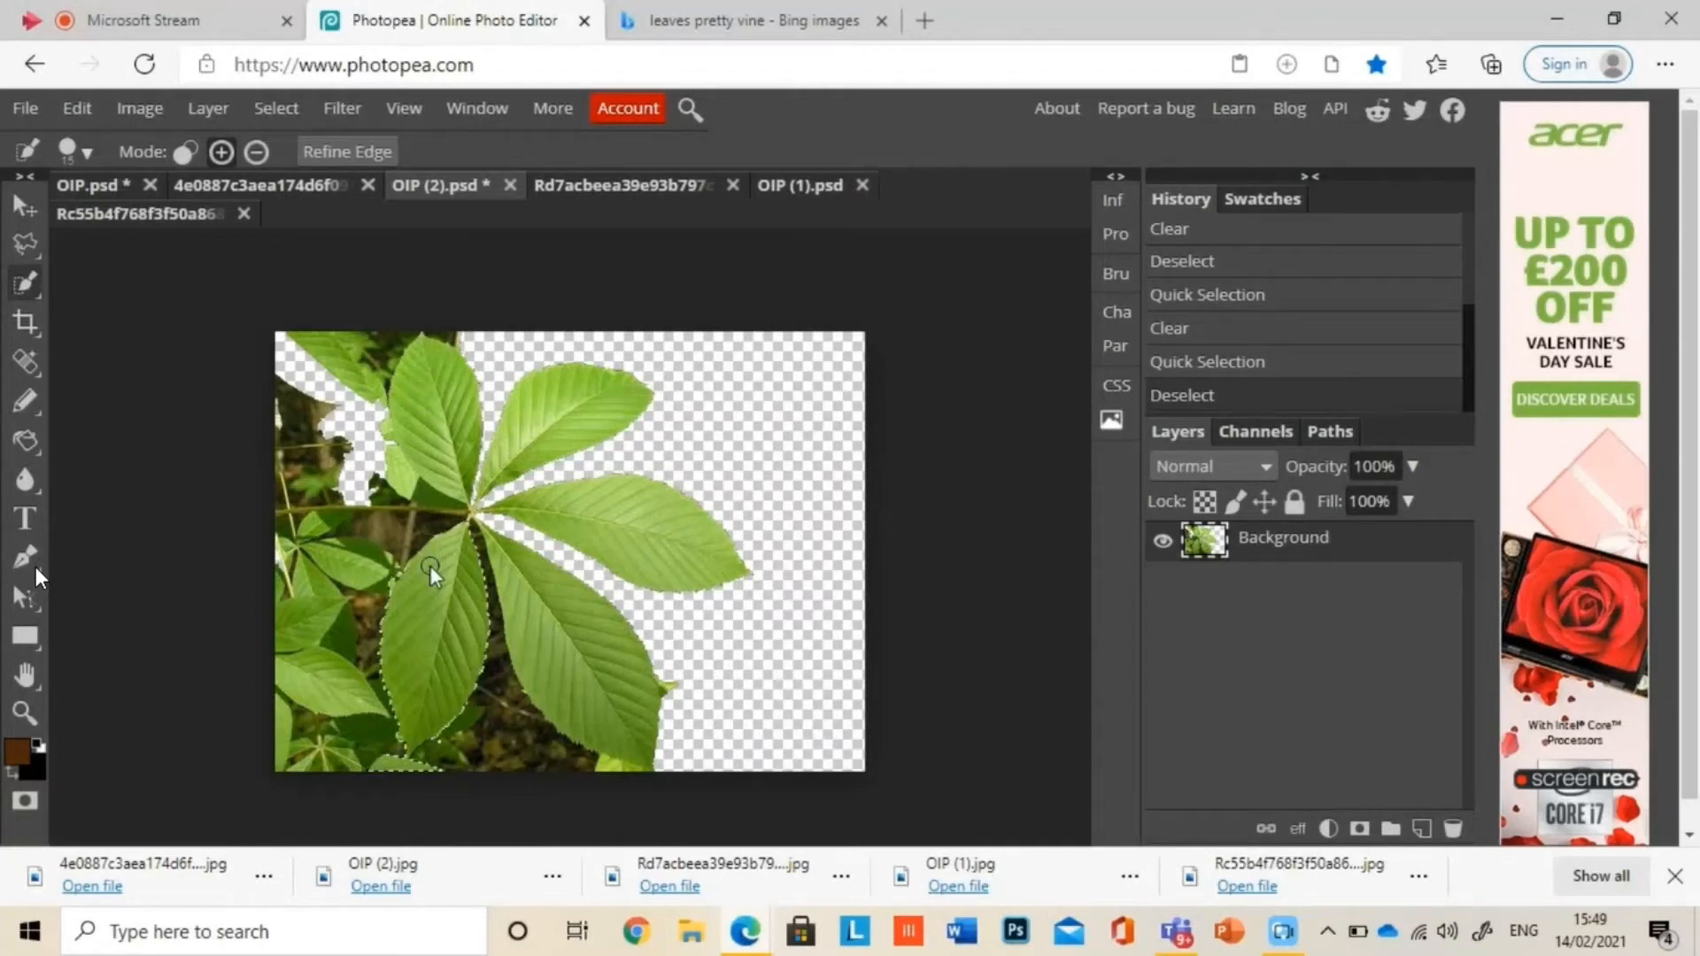
left_click(533, 603)
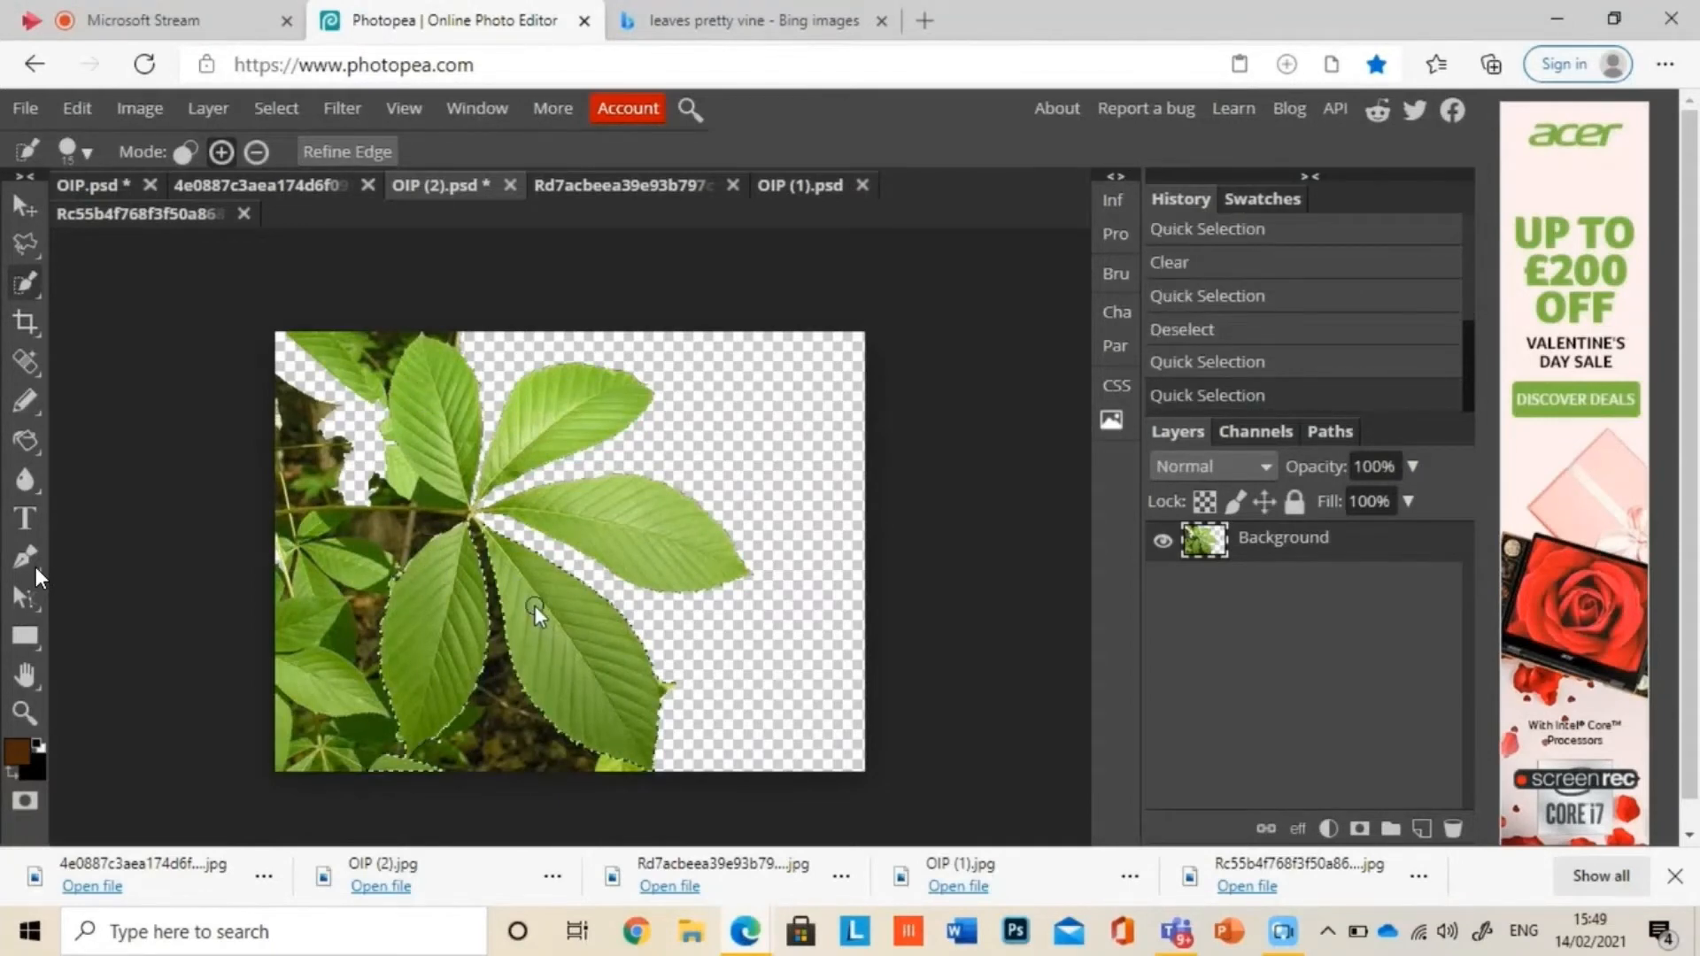
left_click(636, 510)
left_click(644, 542)
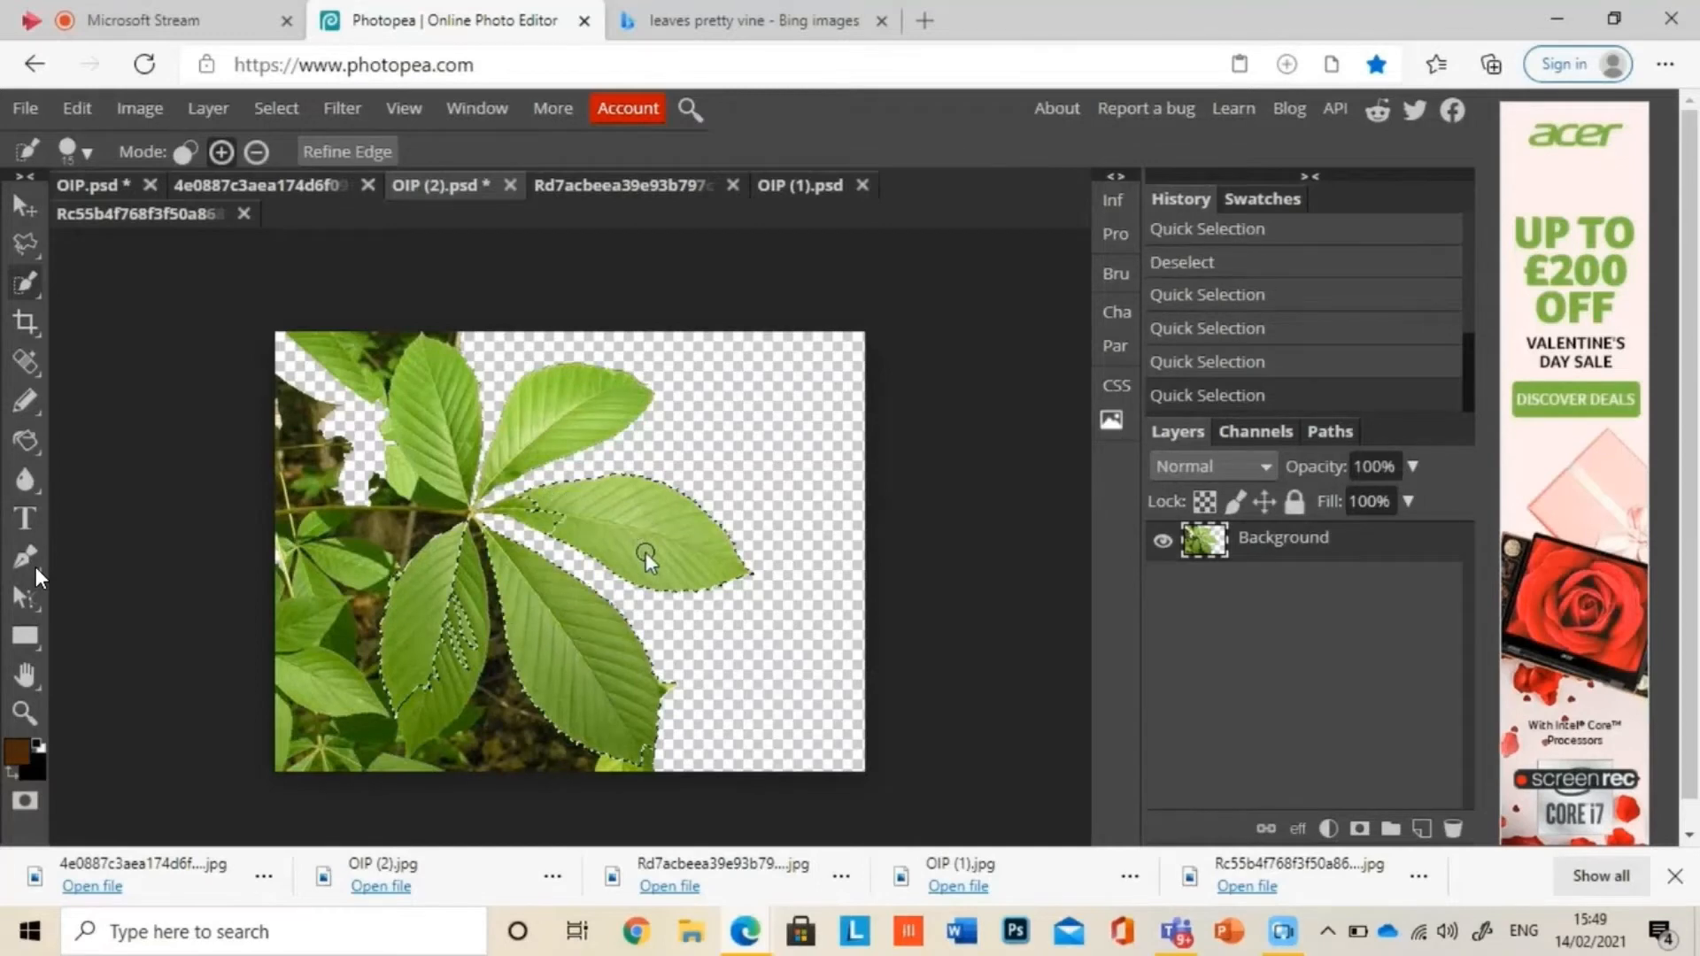
left_click(522, 522)
left_click(509, 469)
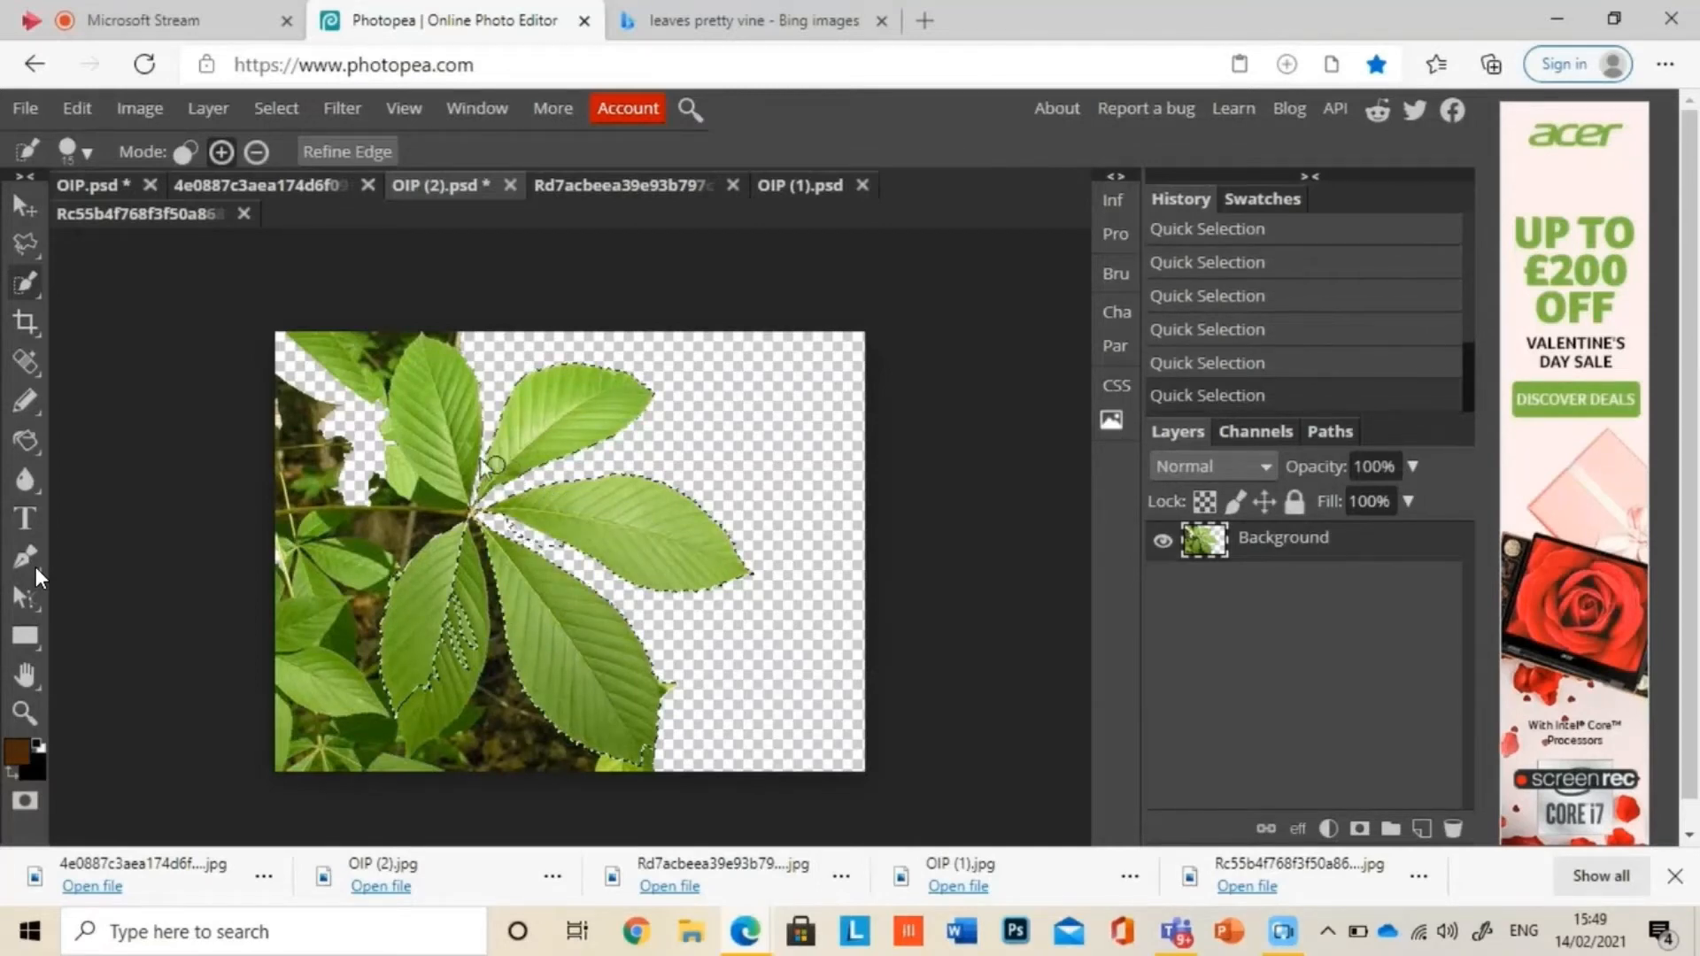
left_click(466, 448)
left_click(457, 400)
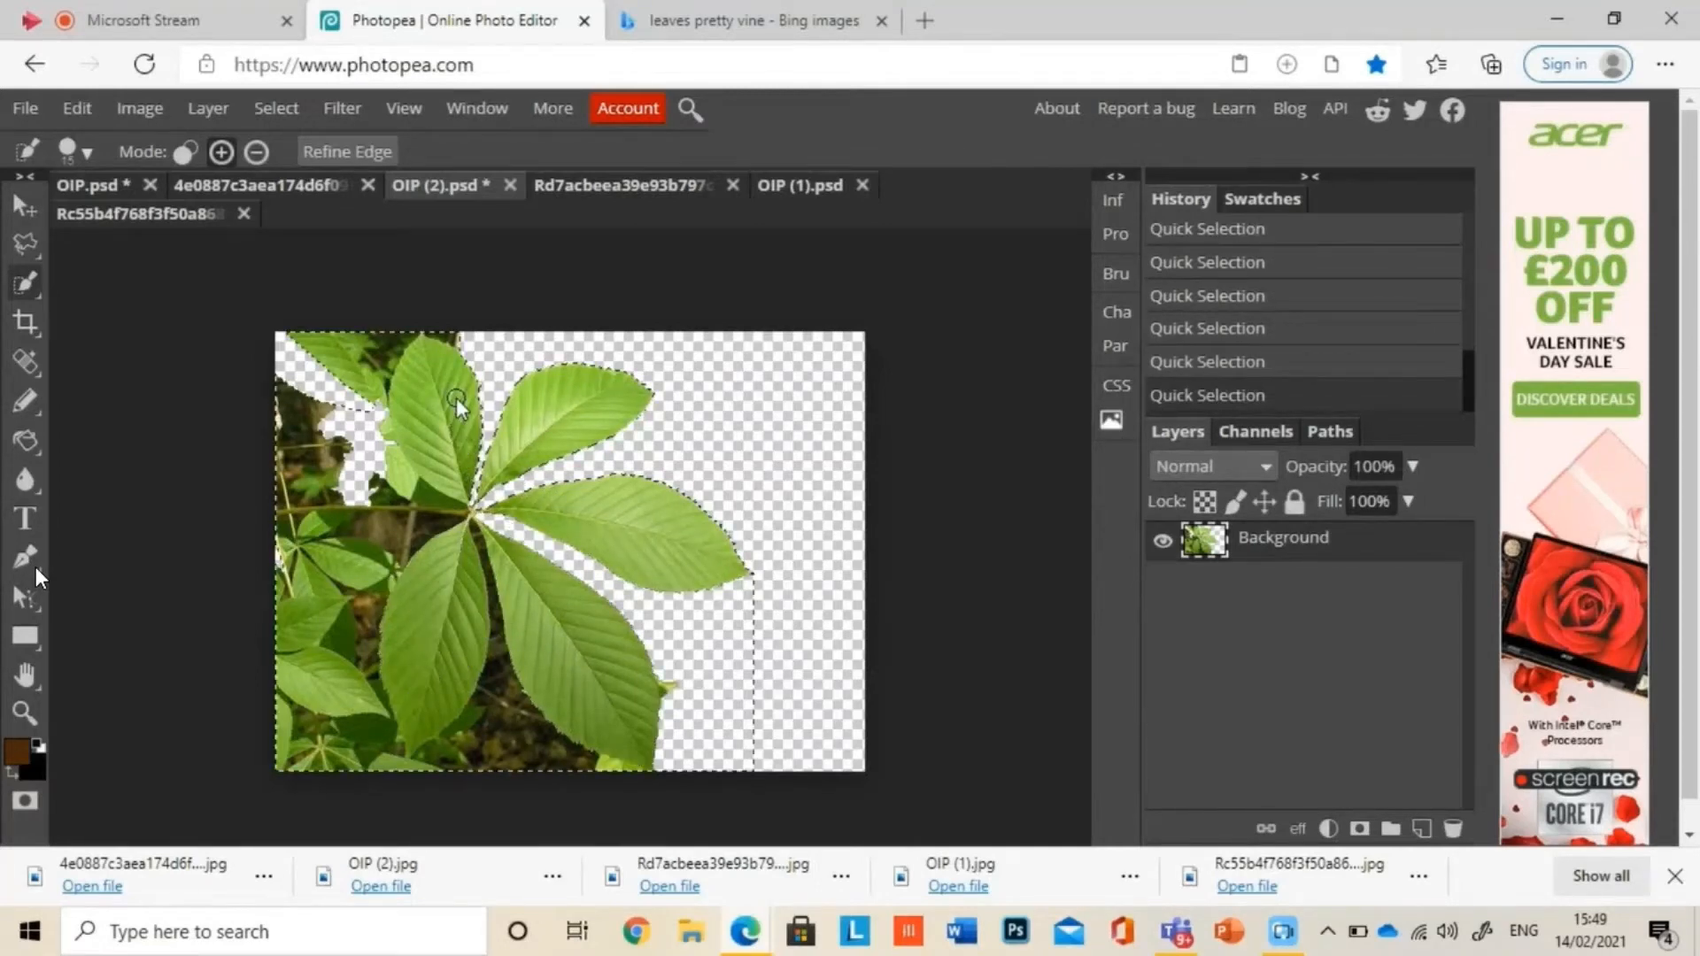
key("ctrl+d")
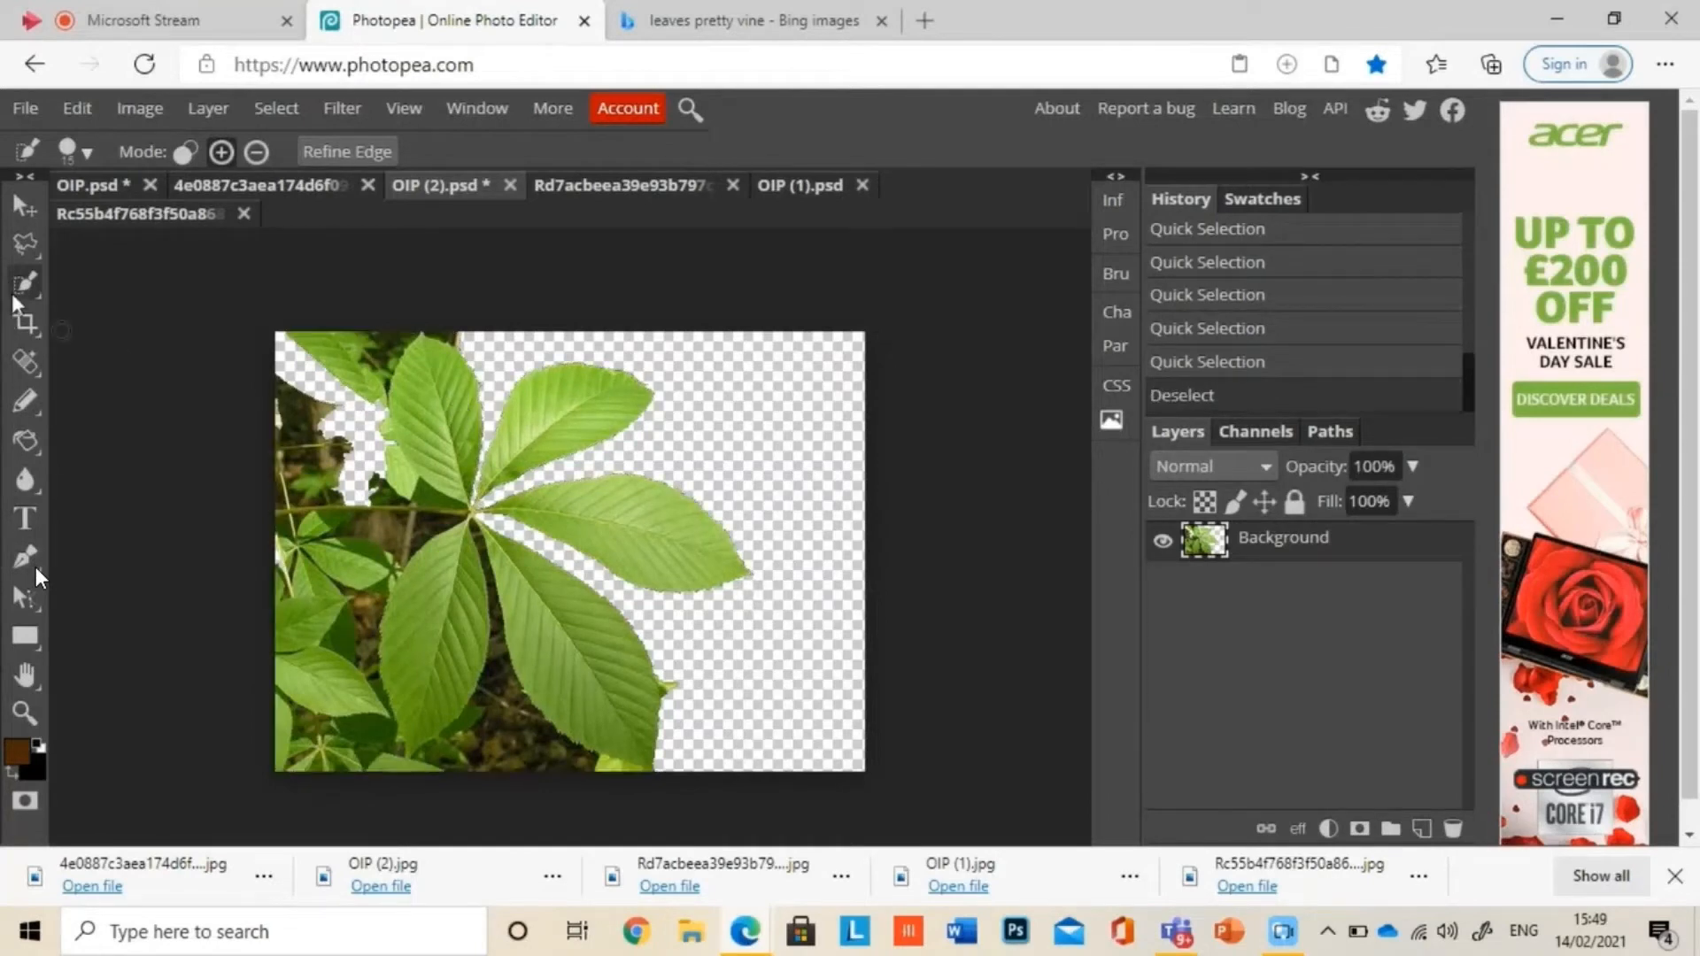
Step: In OIP (2).psd, erase the background around the upper-left leaf and toward the leaf centre with the Eraser tool
right_click(29, 405)
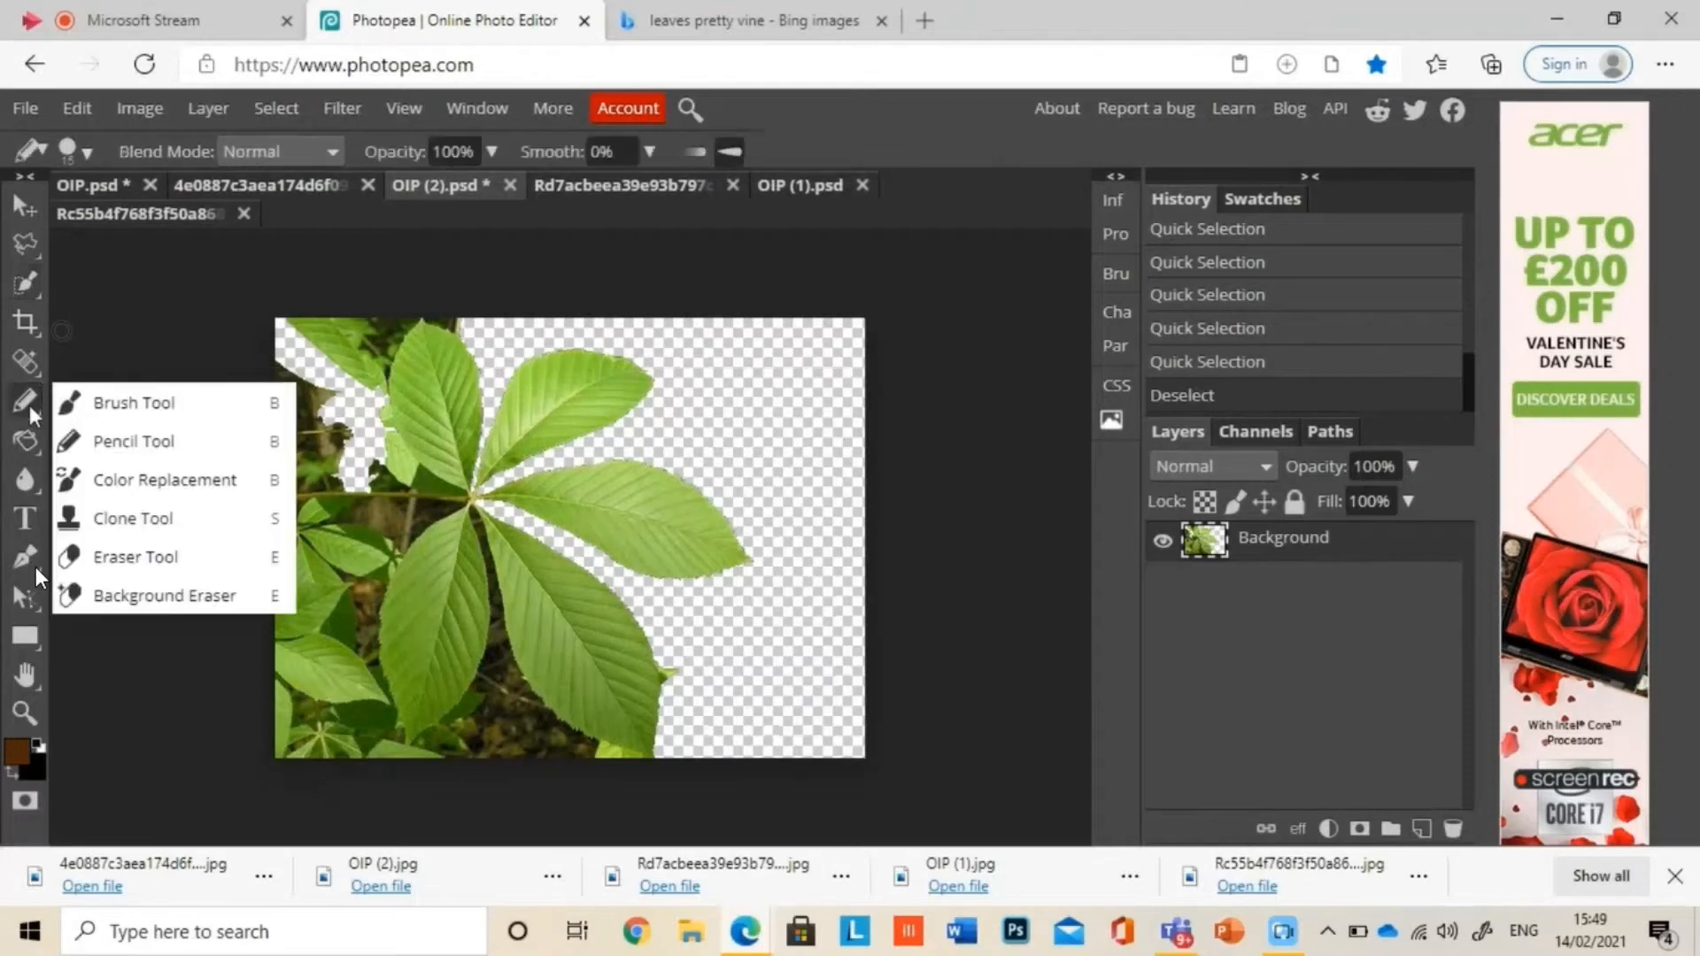
left_click(151, 554)
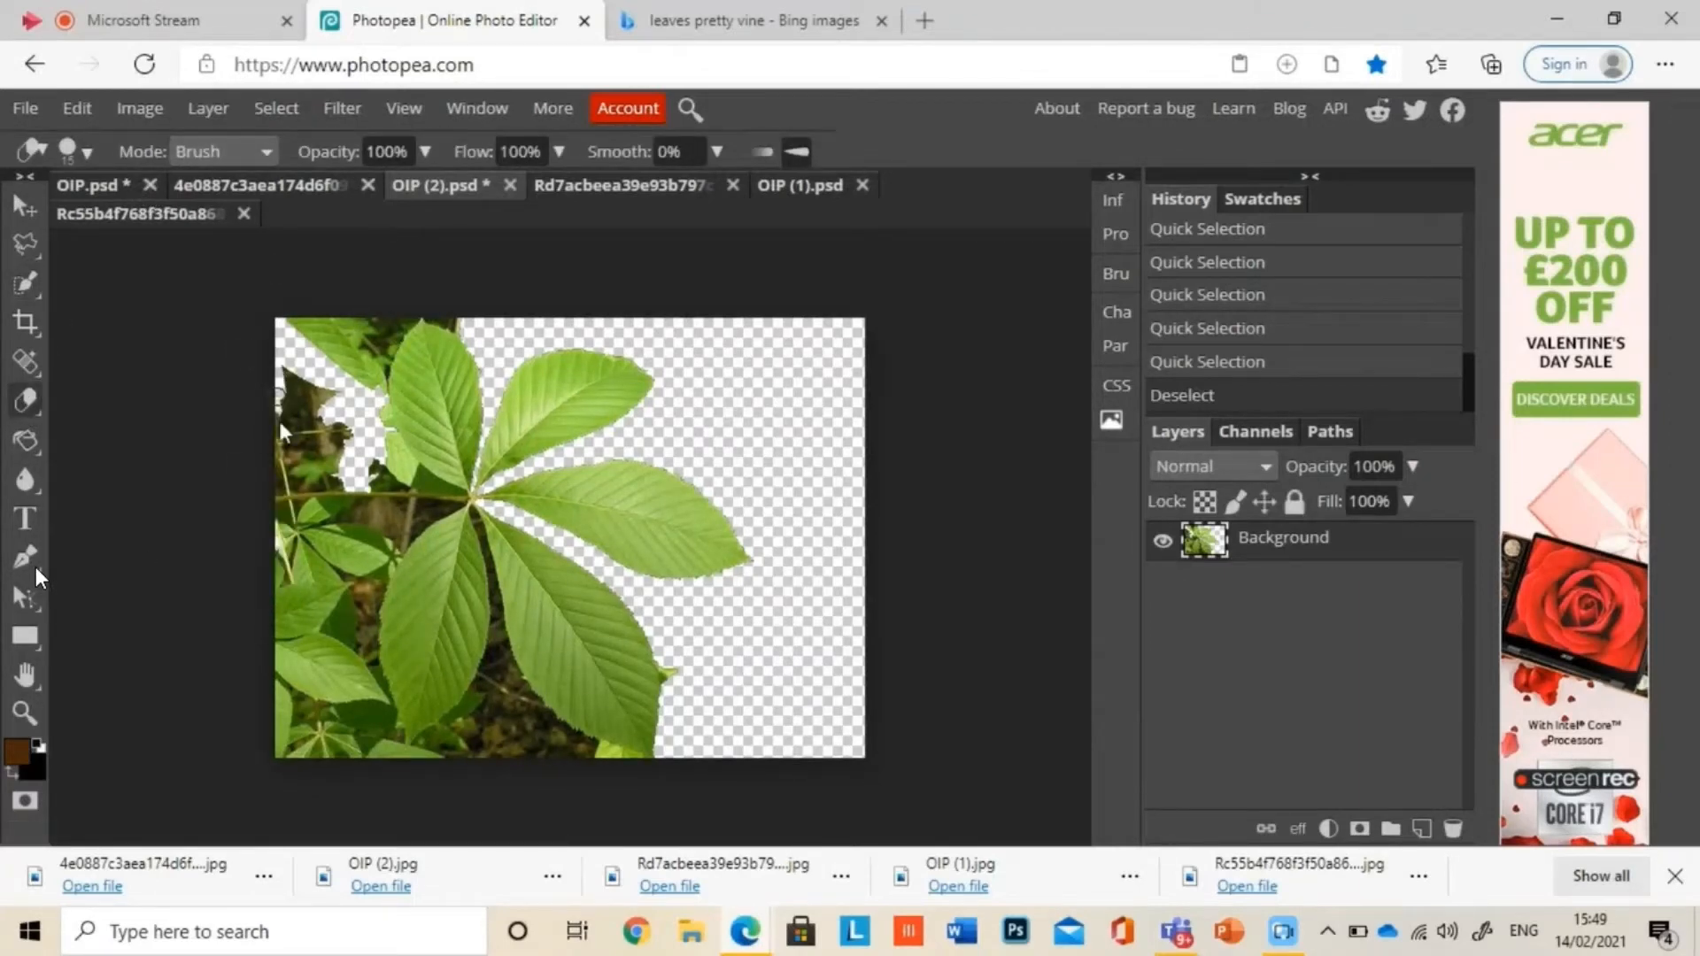
mouse_move(285, 415)
left_mouse_down()
mouse_move(292, 298)
mouse_move(317, 318)
mouse_move(315, 351)
mouse_move(379, 389)
left_mouse_up()
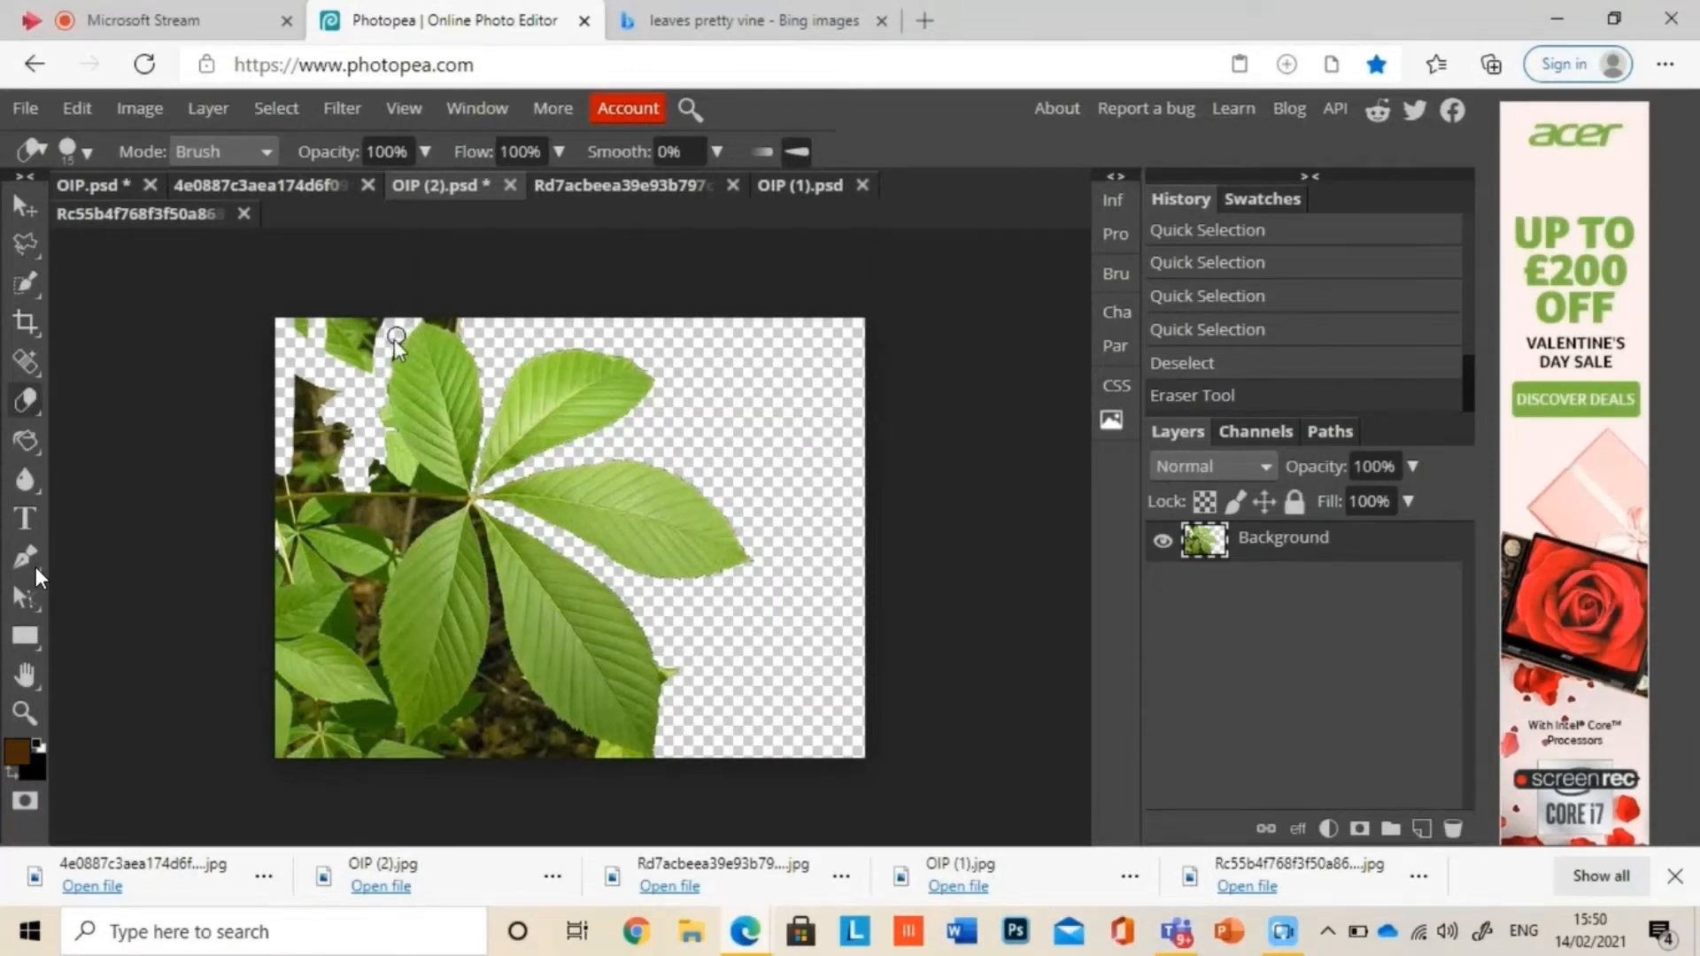
left_click_drag(391, 438, 455, 505)
key("ctrl+z")
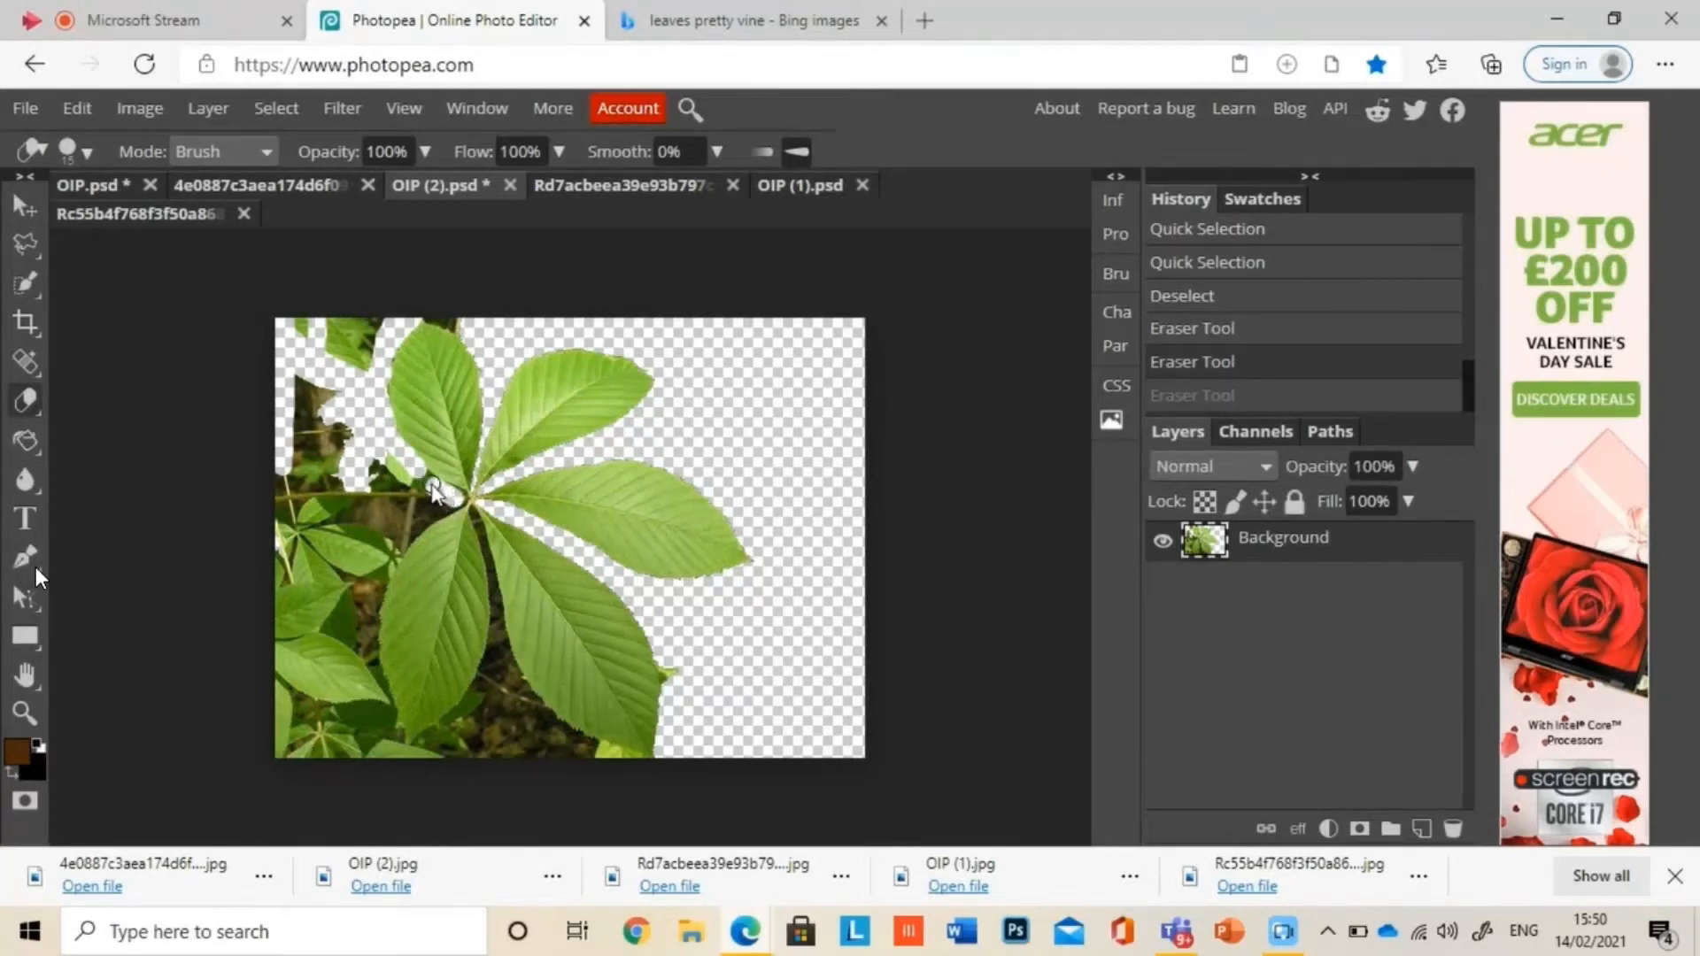
key("ctrl+shift+z")
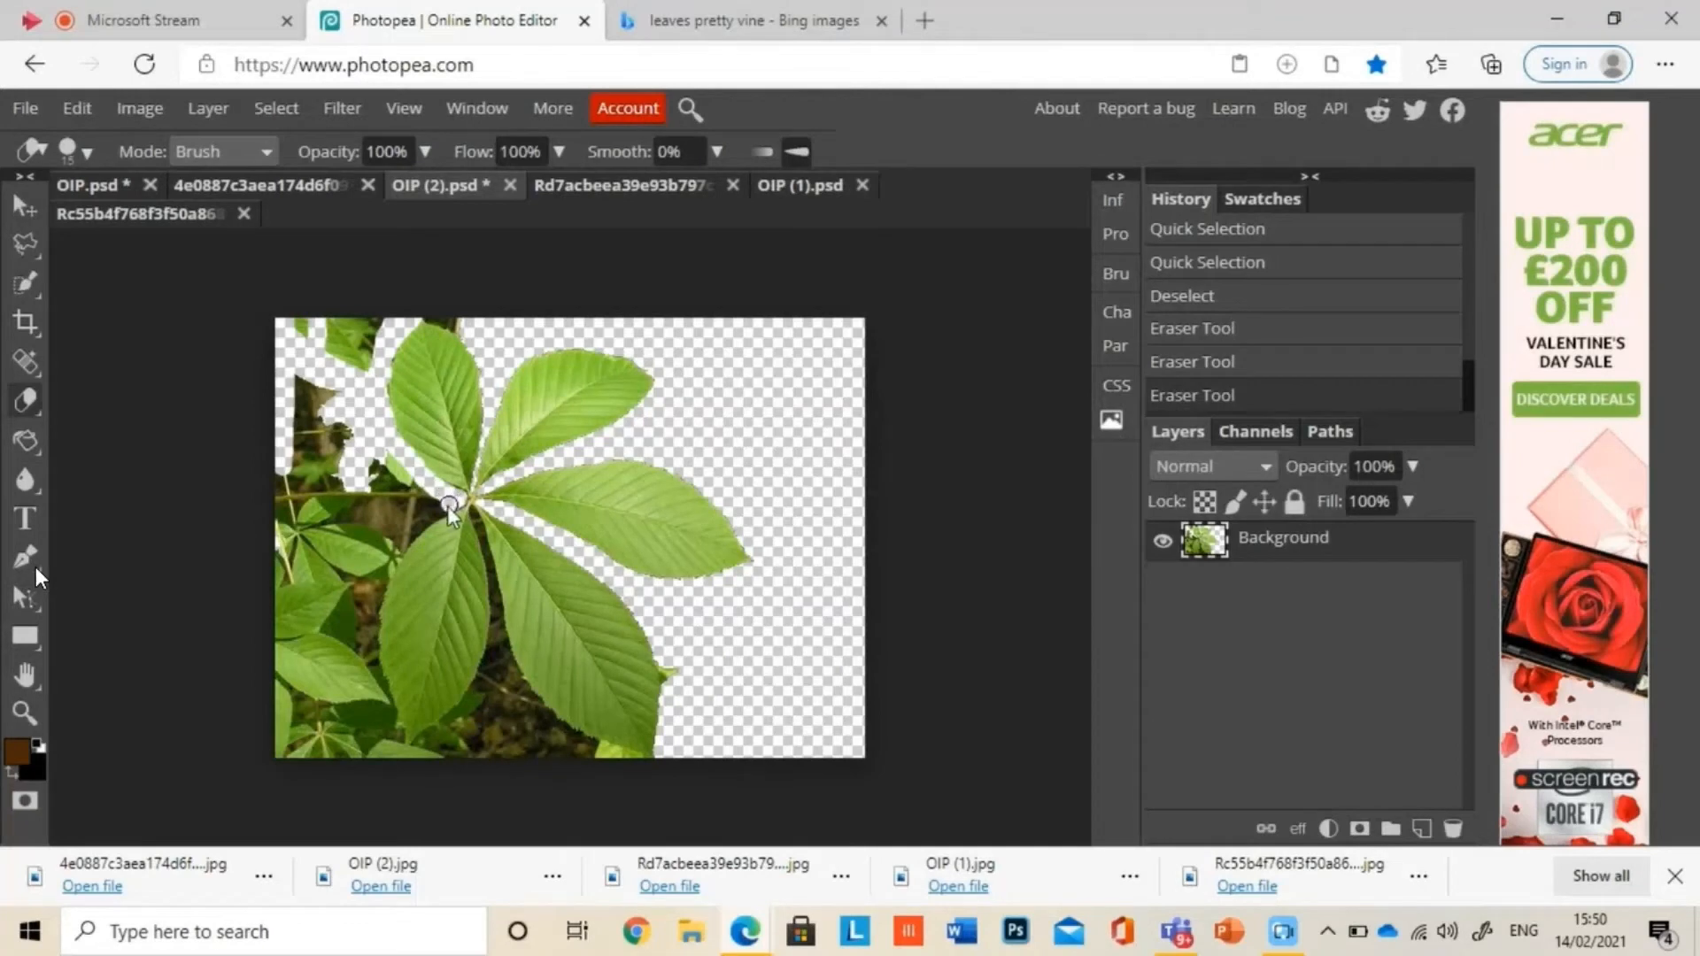
Step: Erase a strip of background along the edges of the lower-left leaf and around the tips of both lower leaves
left_click_drag(382, 567, 361, 588)
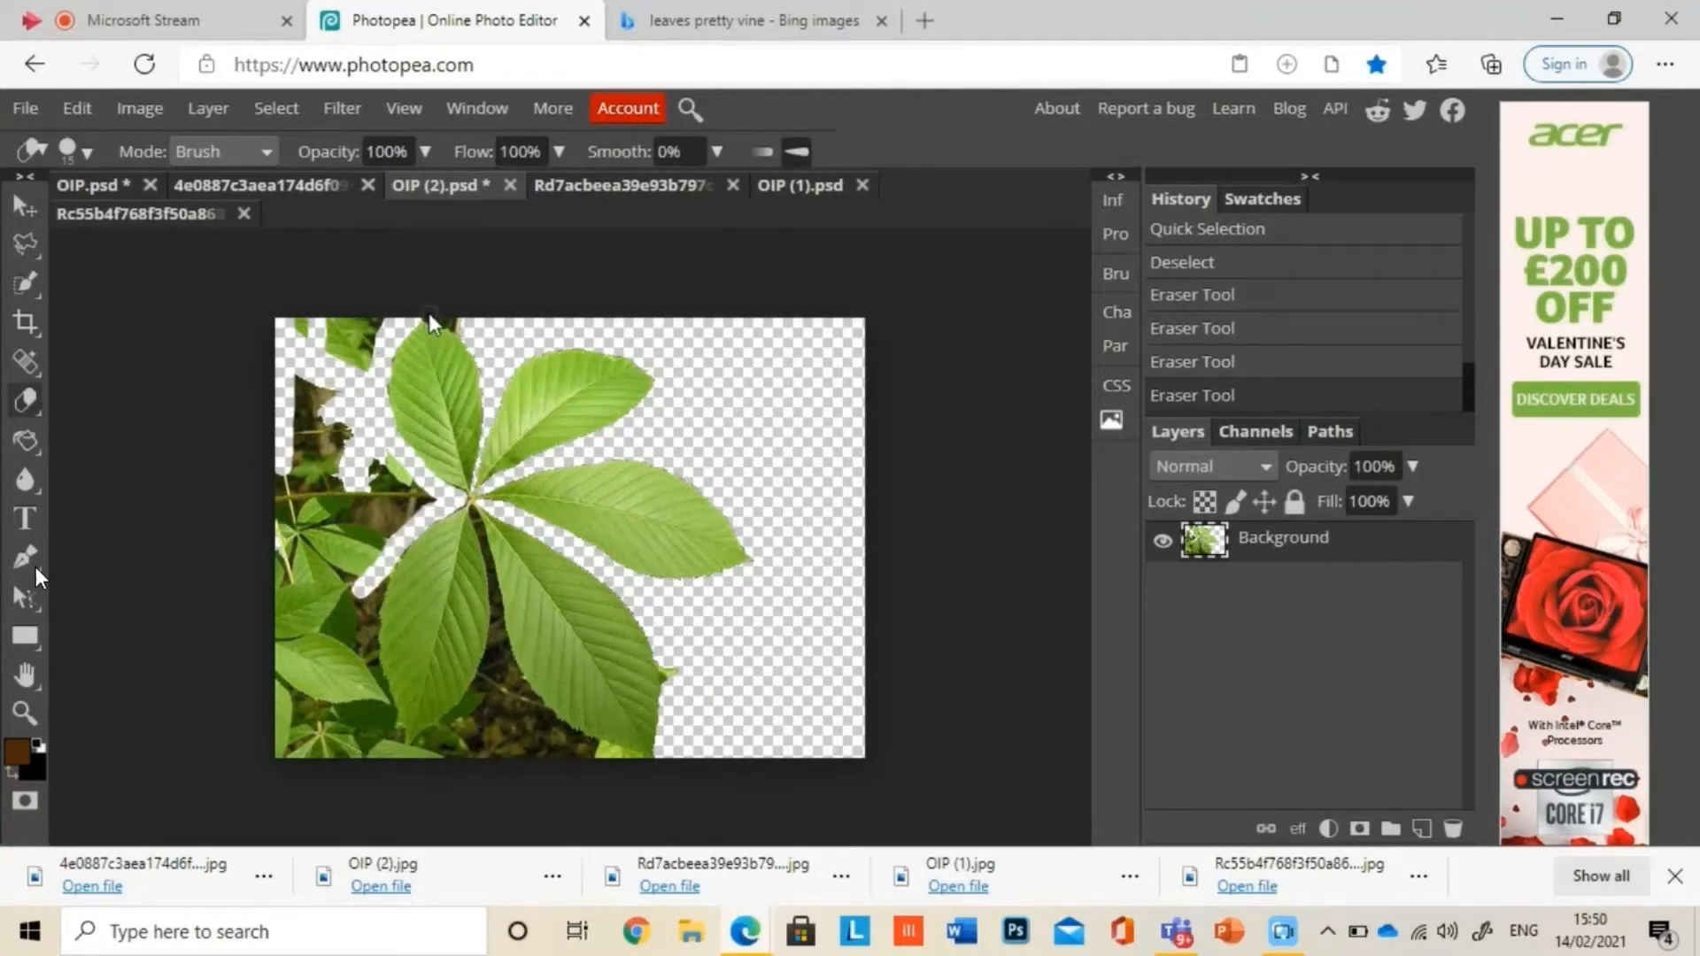
left_click_drag(458, 325, 435, 348)
mouse_move(441, 503)
left_mouse_down()
mouse_move(401, 565)
mouse_move(401, 540)
mouse_move(370, 635)
left_mouse_up()
key("ctrl+z")
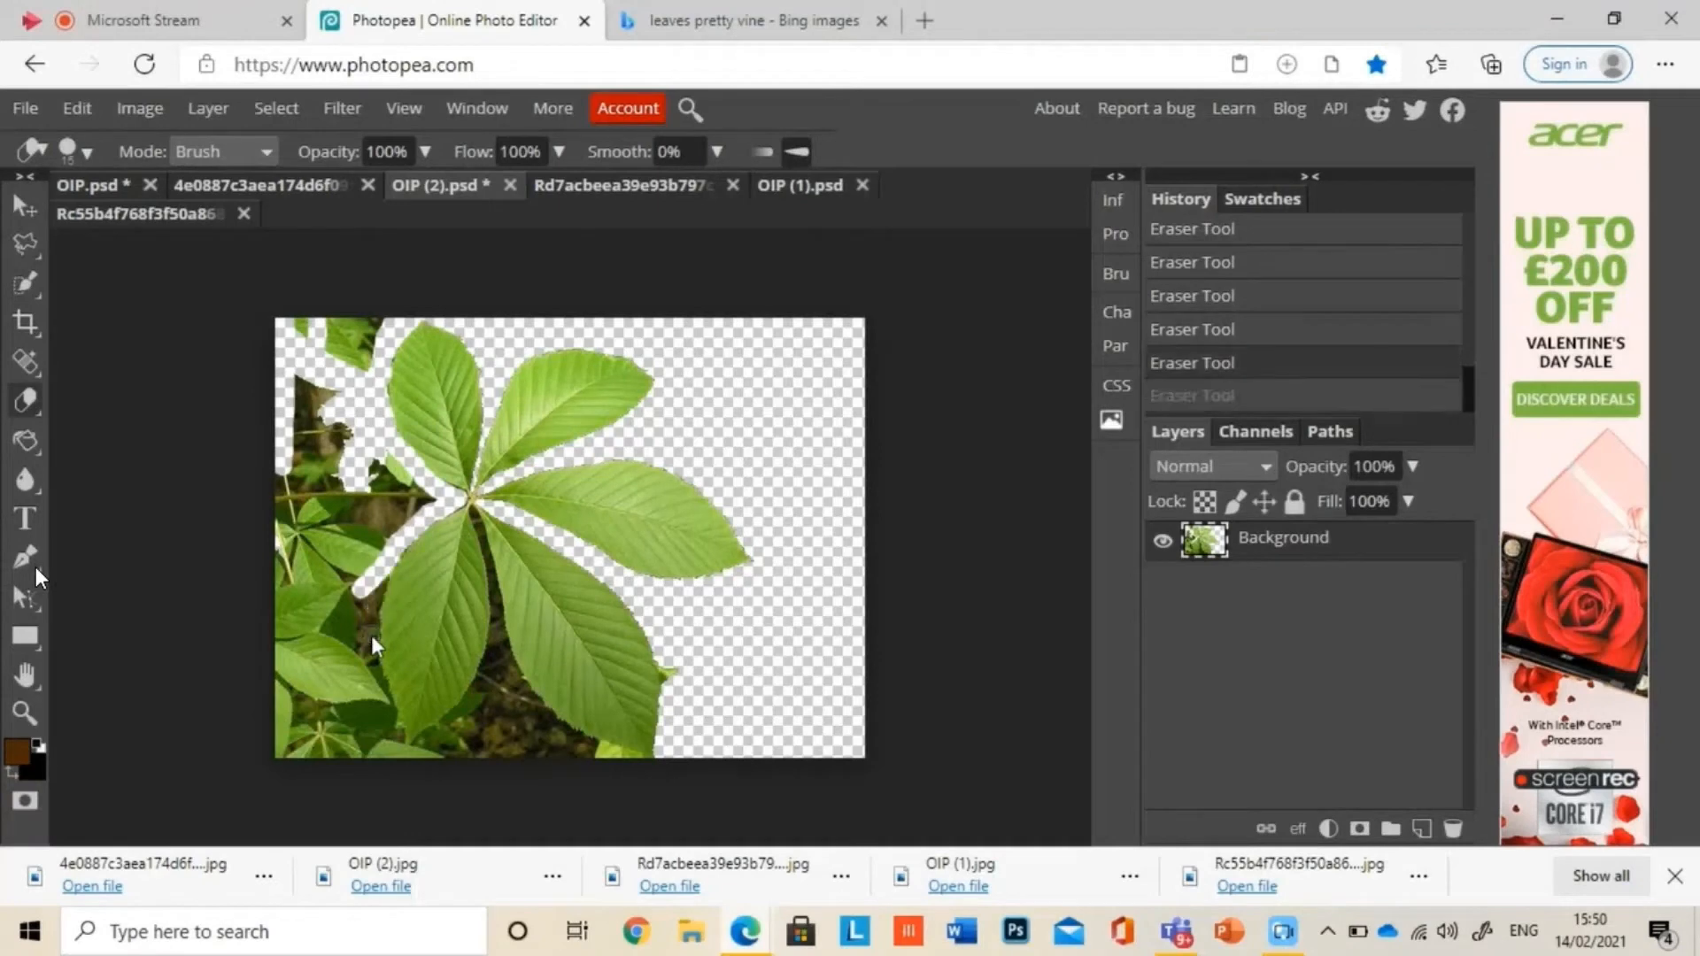
mouse_move(385, 567)
left_mouse_down()
mouse_move(397, 733)
mouse_move(379, 686)
left_mouse_up()
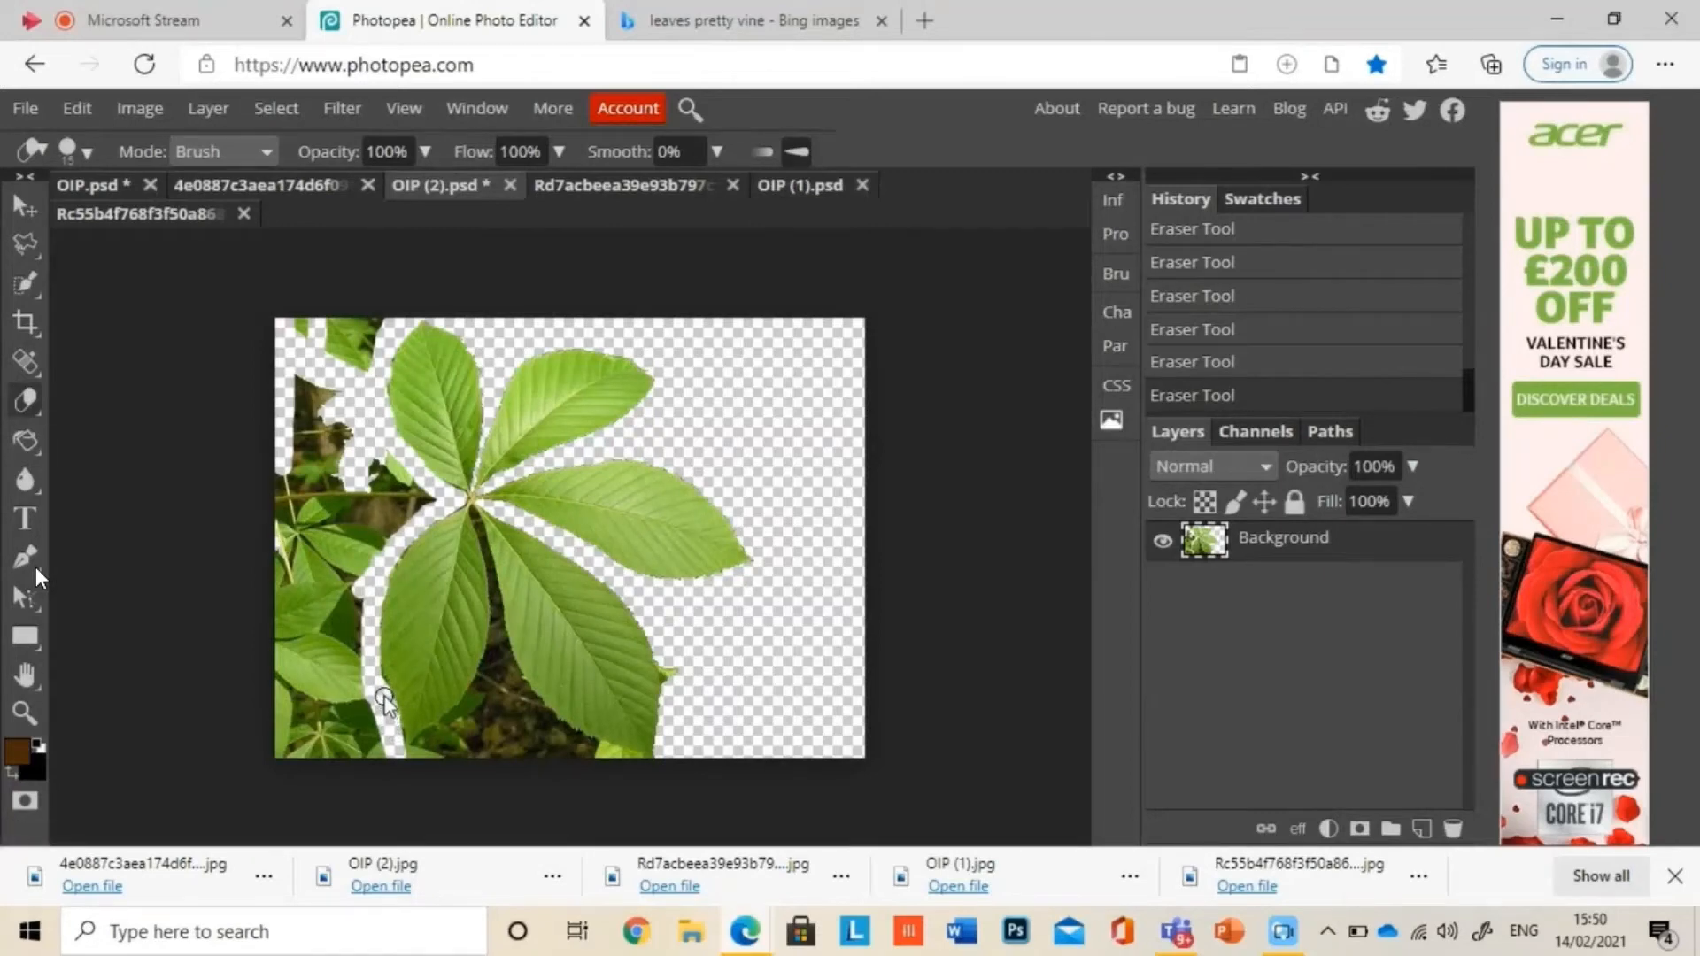
mouse_move(372, 655)
left_mouse_down()
mouse_move(454, 730)
mouse_move(494, 653)
mouse_move(542, 716)
mouse_move(514, 676)
mouse_move(578, 740)
mouse_move(645, 765)
mouse_move(671, 684)
left_mouse_up()
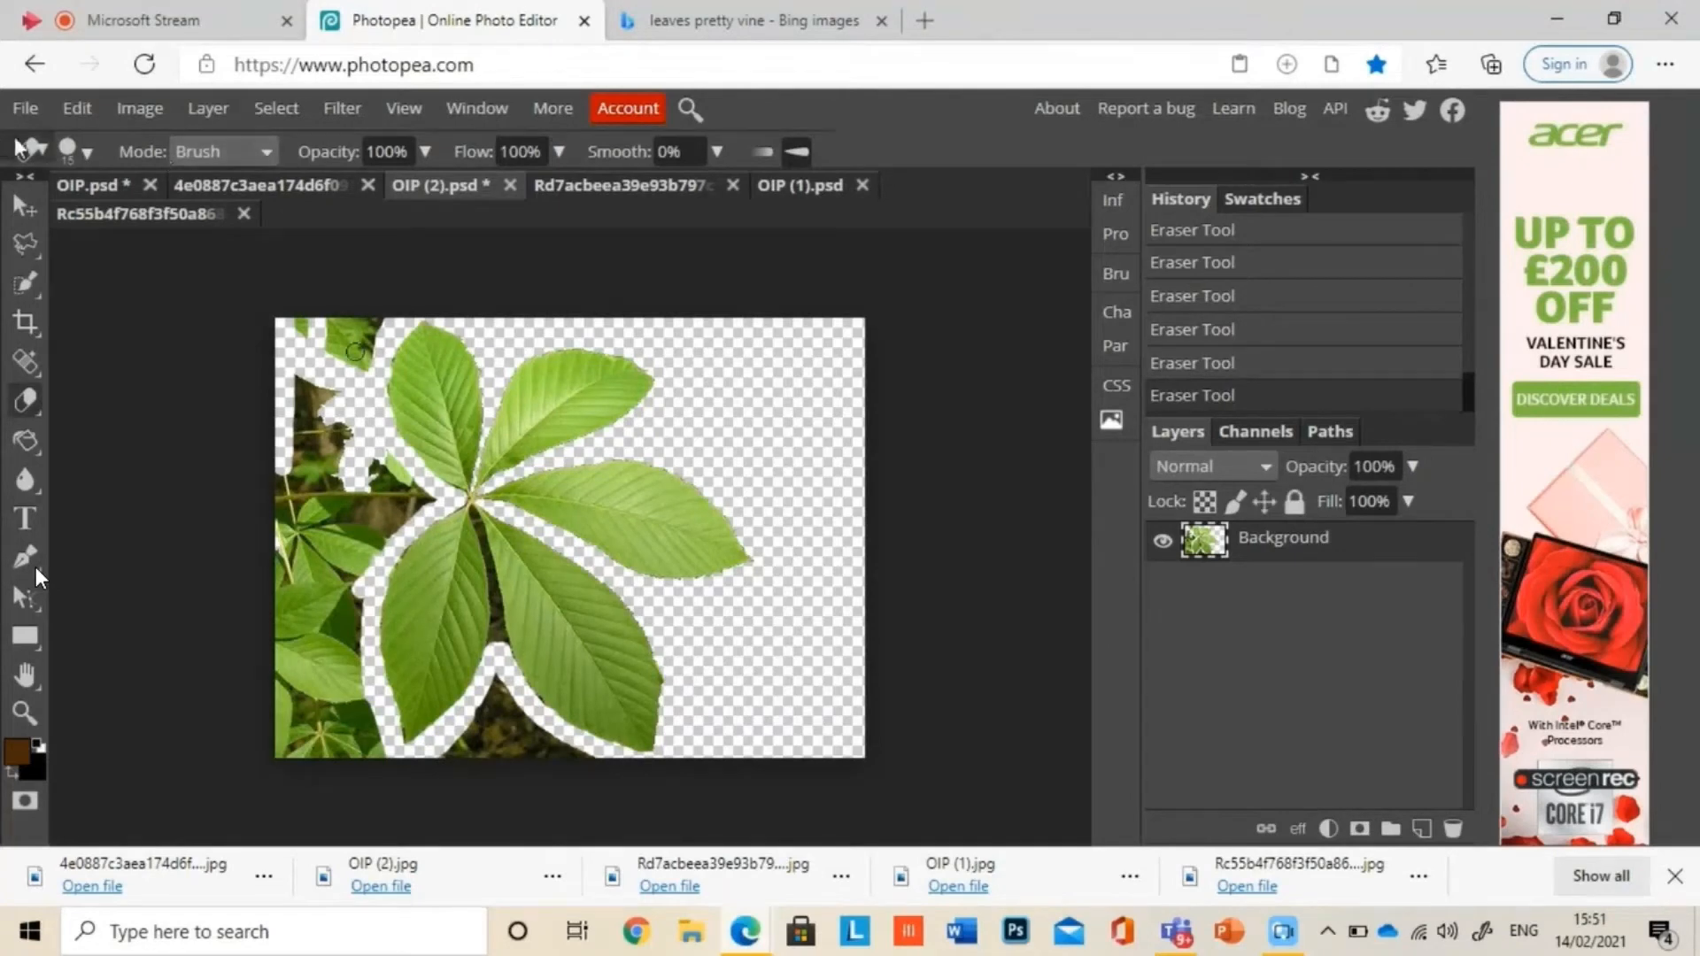
Step: Erase the leftover foliage beside the leaf cluster with a 137 px eraser, and clear the dark patch between the lower leaves with a smaller one
left_click(59, 143)
left_click(203, 220)
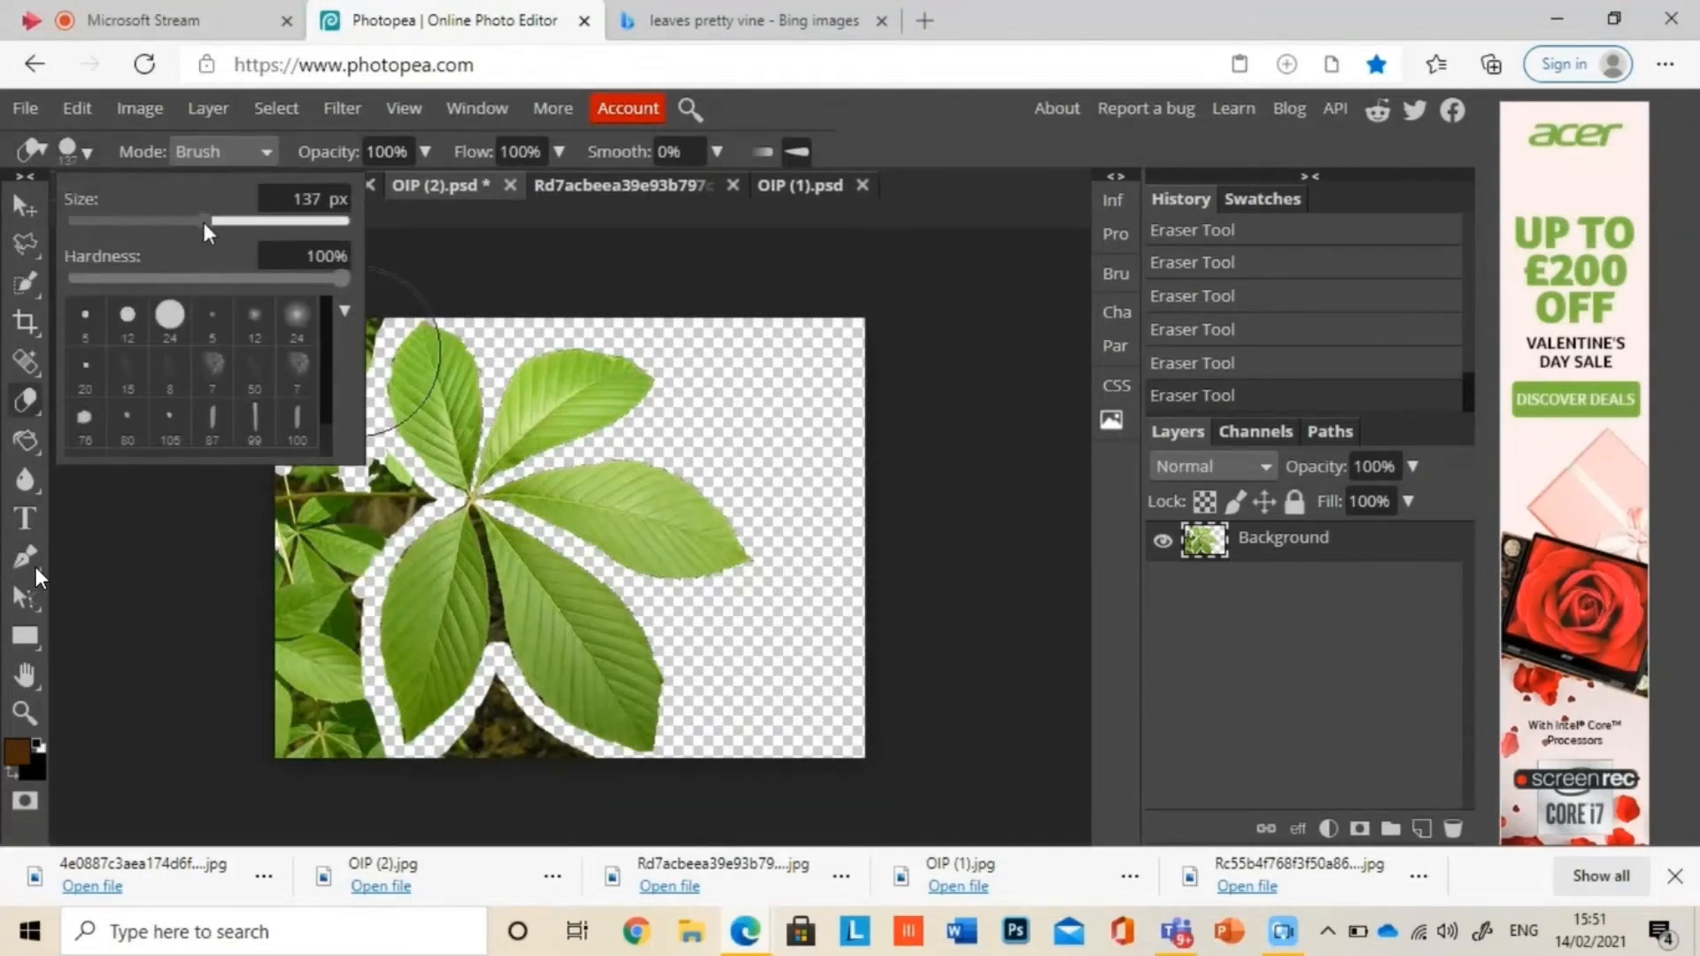
mouse_move(288, 657)
left_mouse_down()
mouse_move(313, 773)
mouse_move(305, 325)
mouse_move(327, 497)
mouse_move(497, 530)
mouse_move(476, 530)
mouse_move(492, 636)
mouse_move(481, 524)
left_mouse_up()
left_click(67, 149)
left_click(124, 220)
left_click(75, 152)
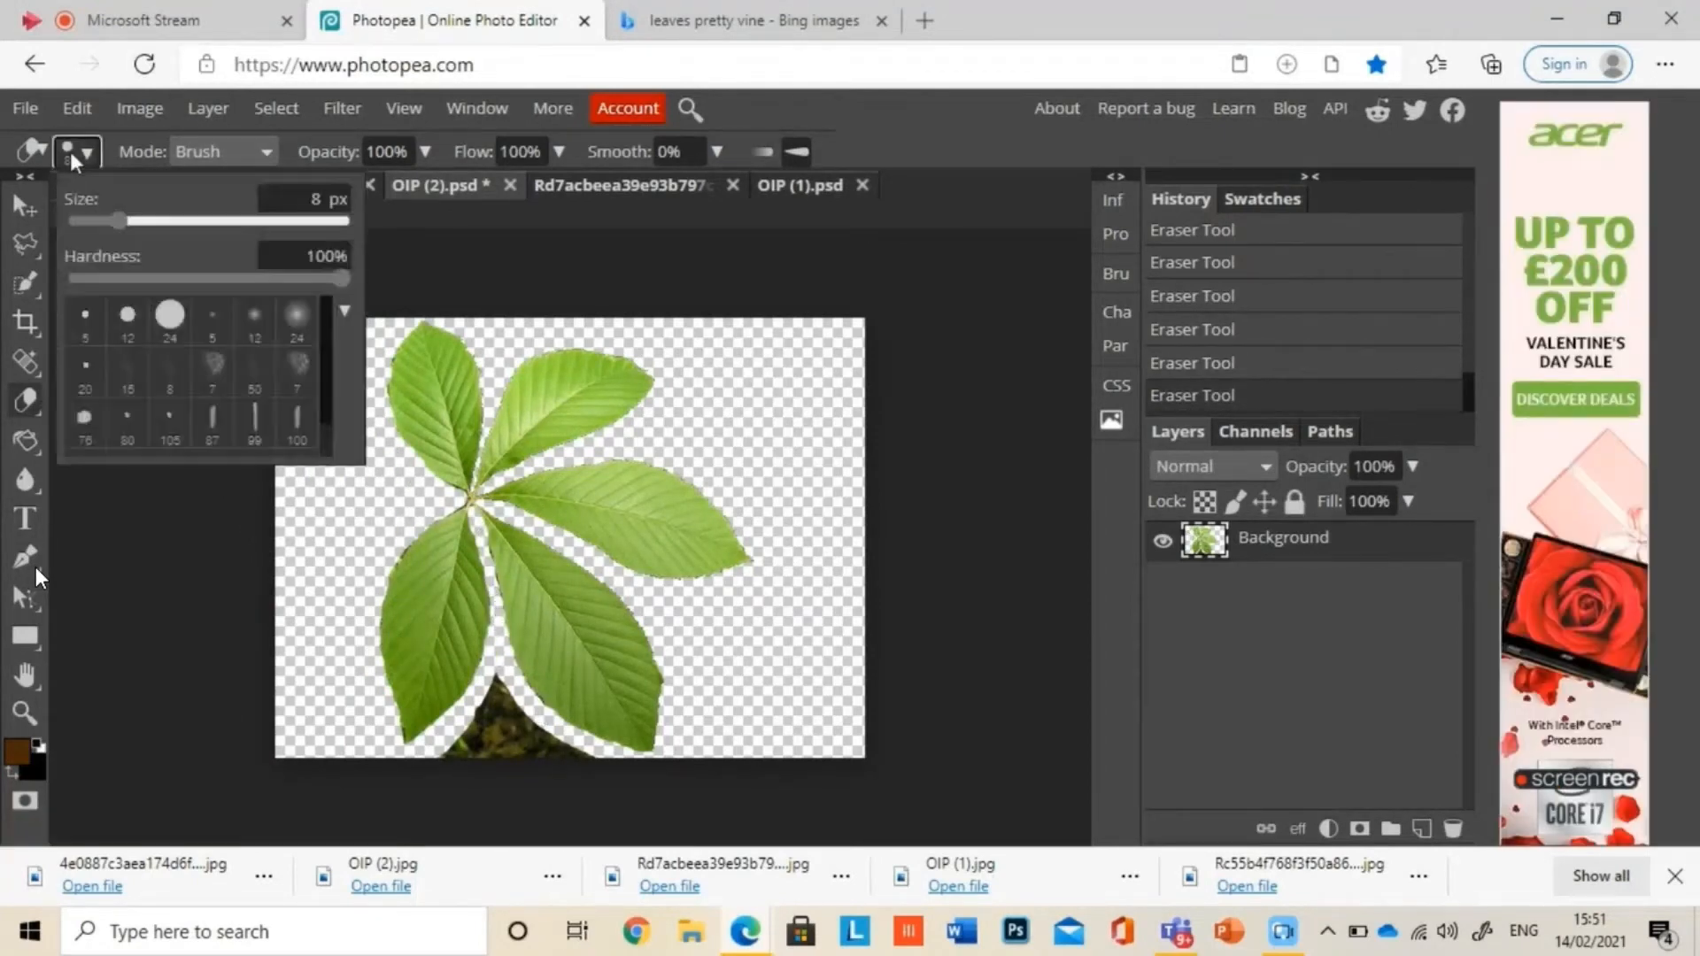
mouse_move(491, 695)
left_mouse_down()
mouse_move(535, 728)
mouse_move(500, 762)
left_mouse_up()
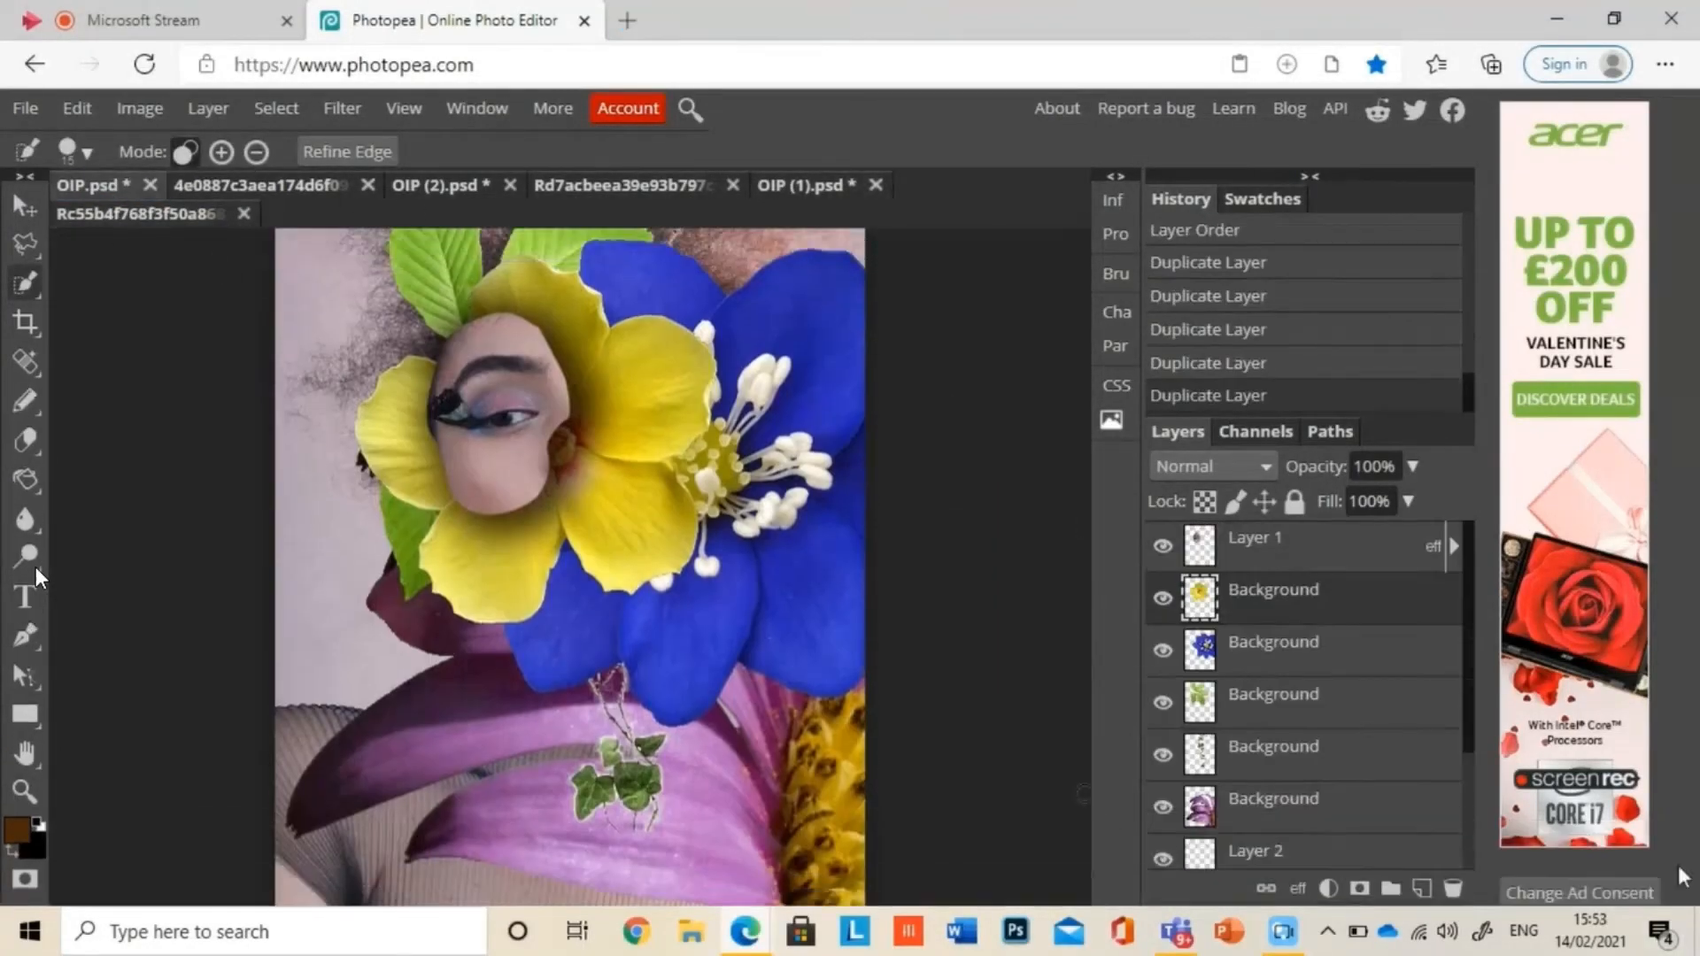
Step: In OIP.psd, hide the yellow flower and purple daisy layers while keeping the ivy vine layer visible
key("v")
left_click(1163, 598)
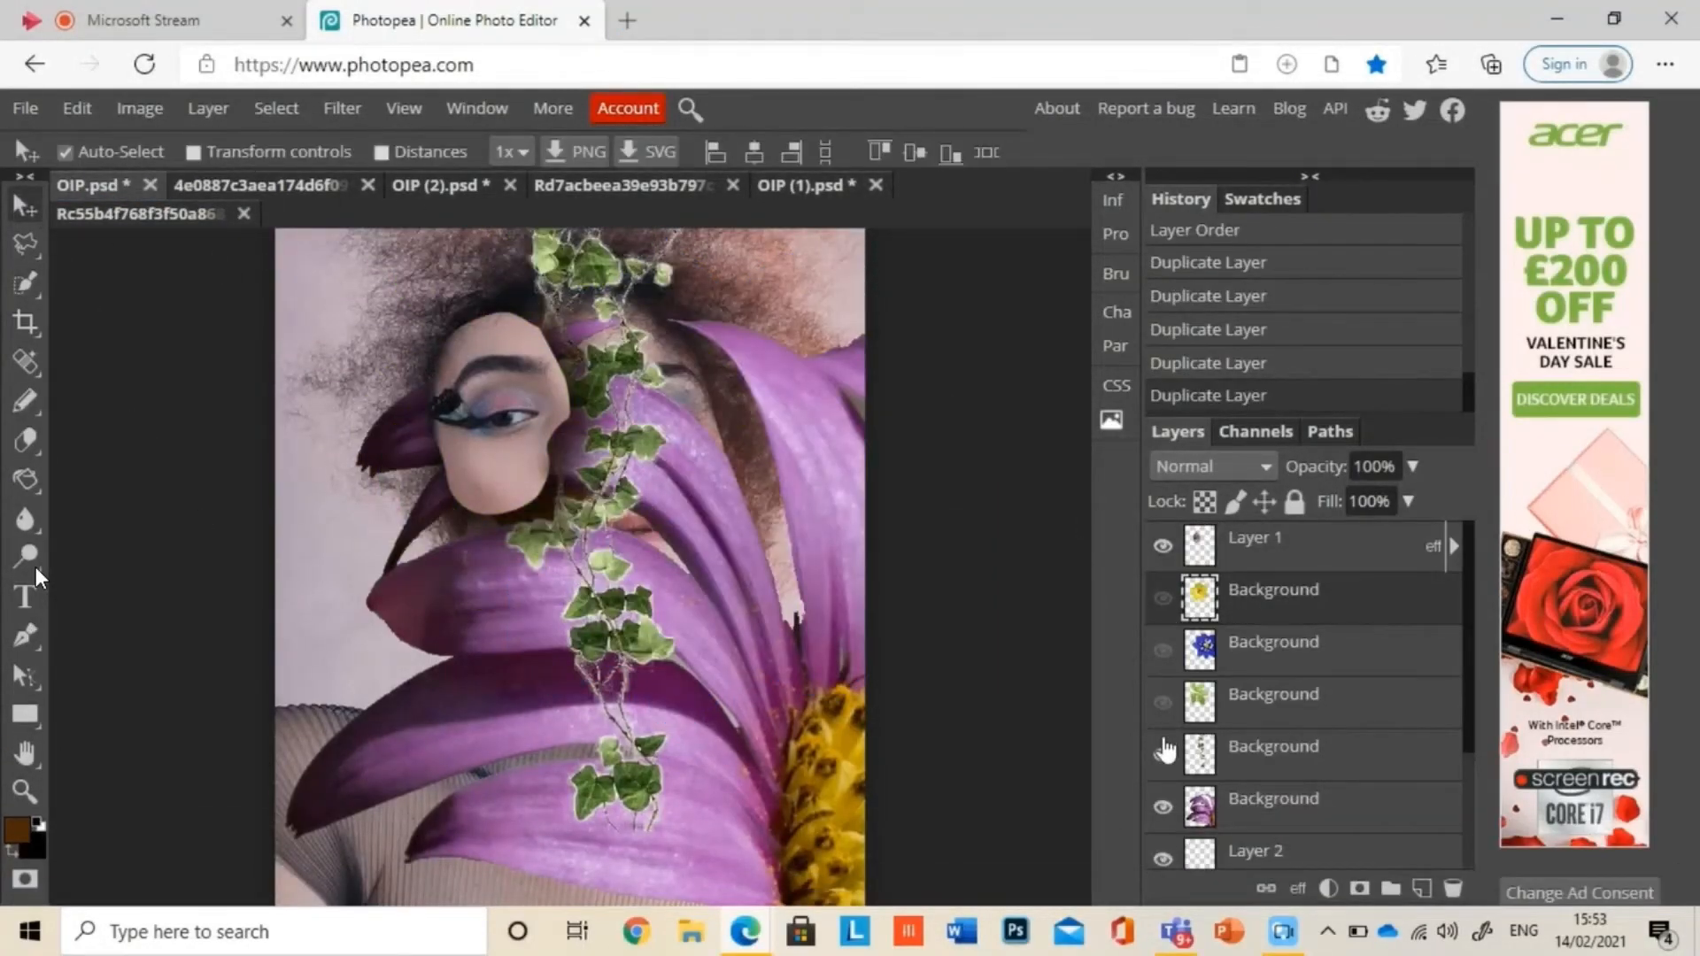
left_click(1164, 751)
left_click(1163, 753)
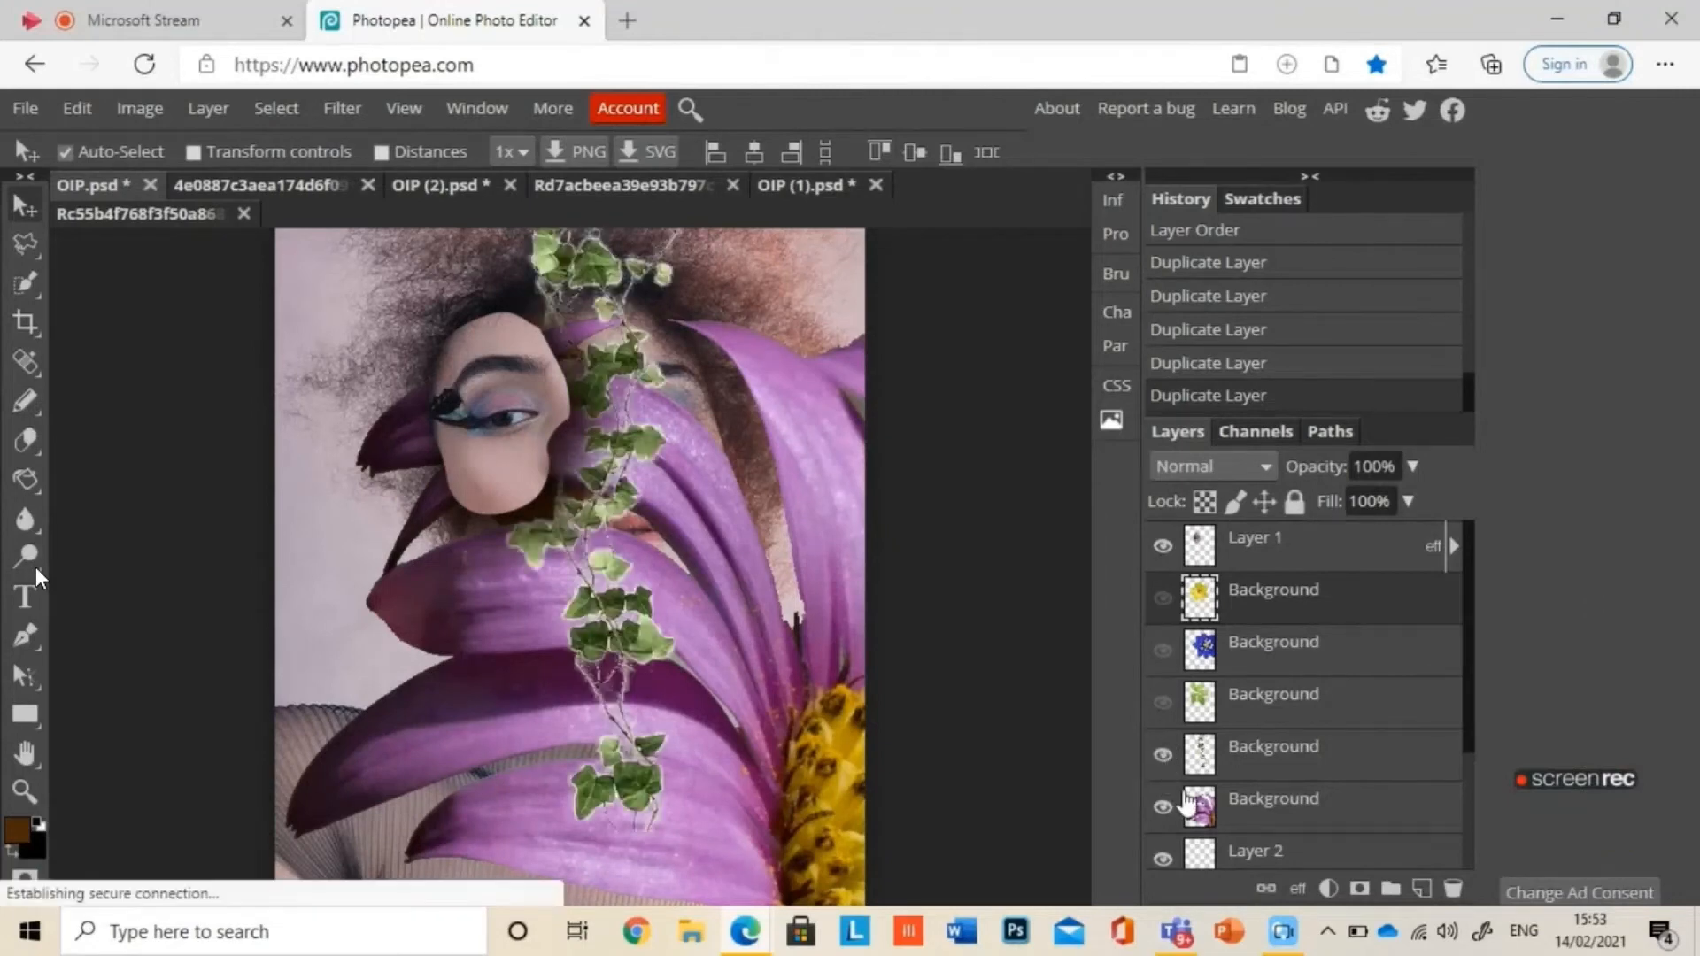
left_click(1162, 806)
left_click(1165, 858)
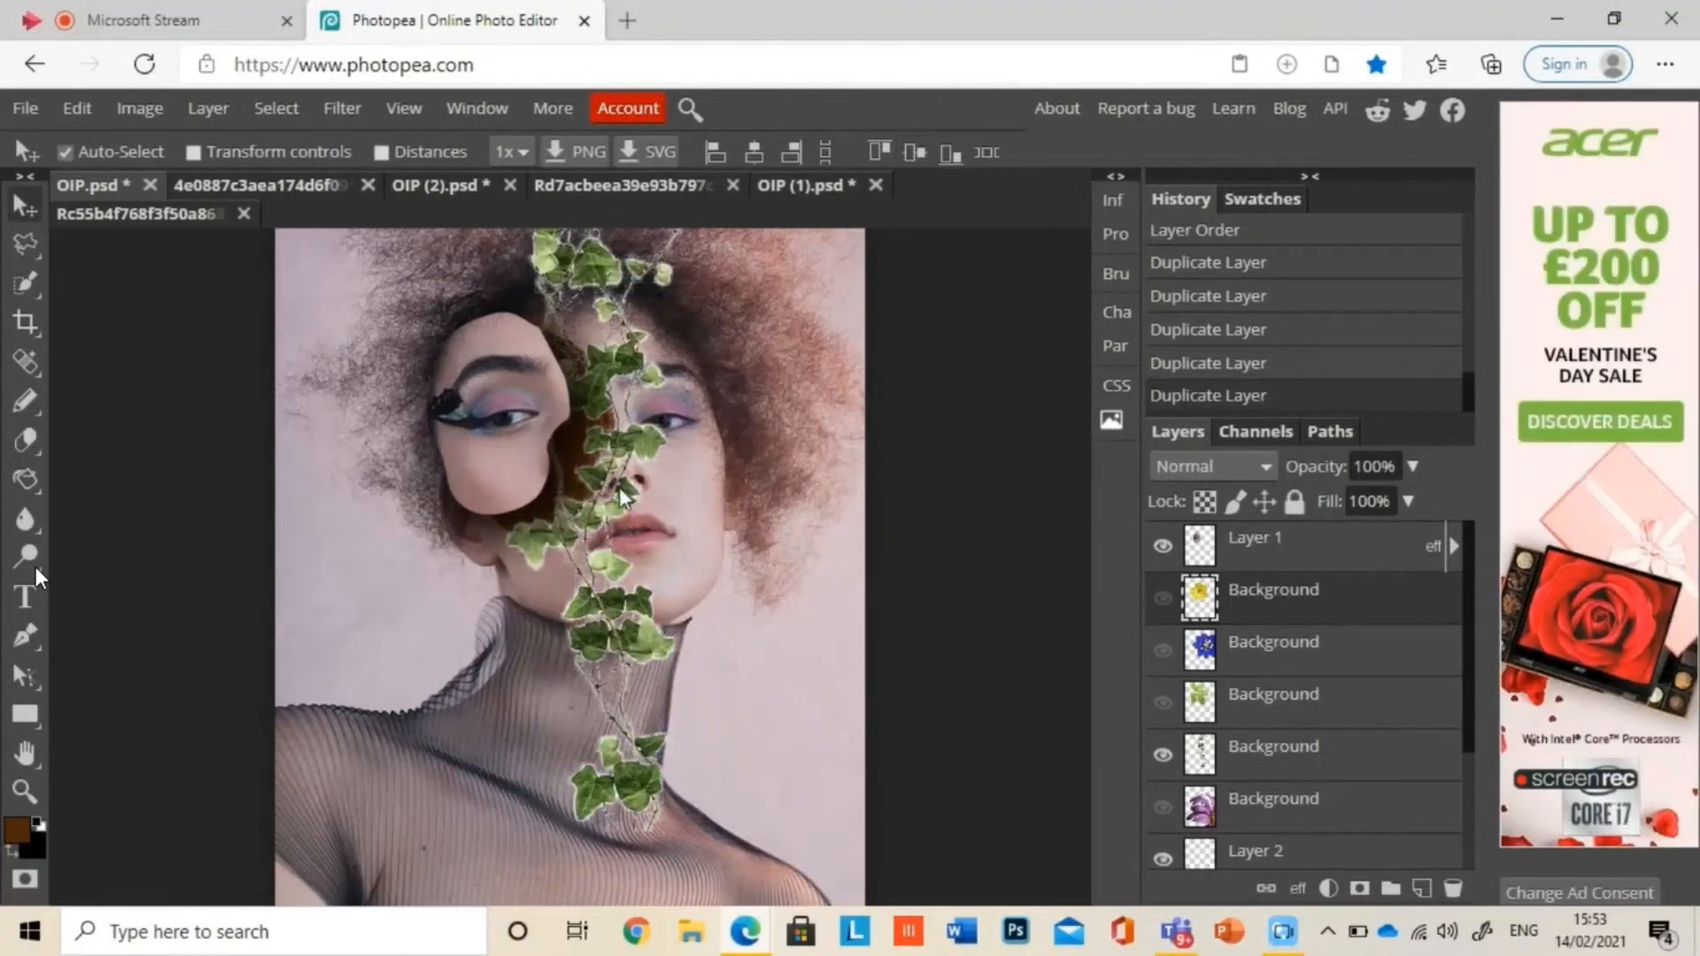
left_click_drag(621, 496, 698, 506)
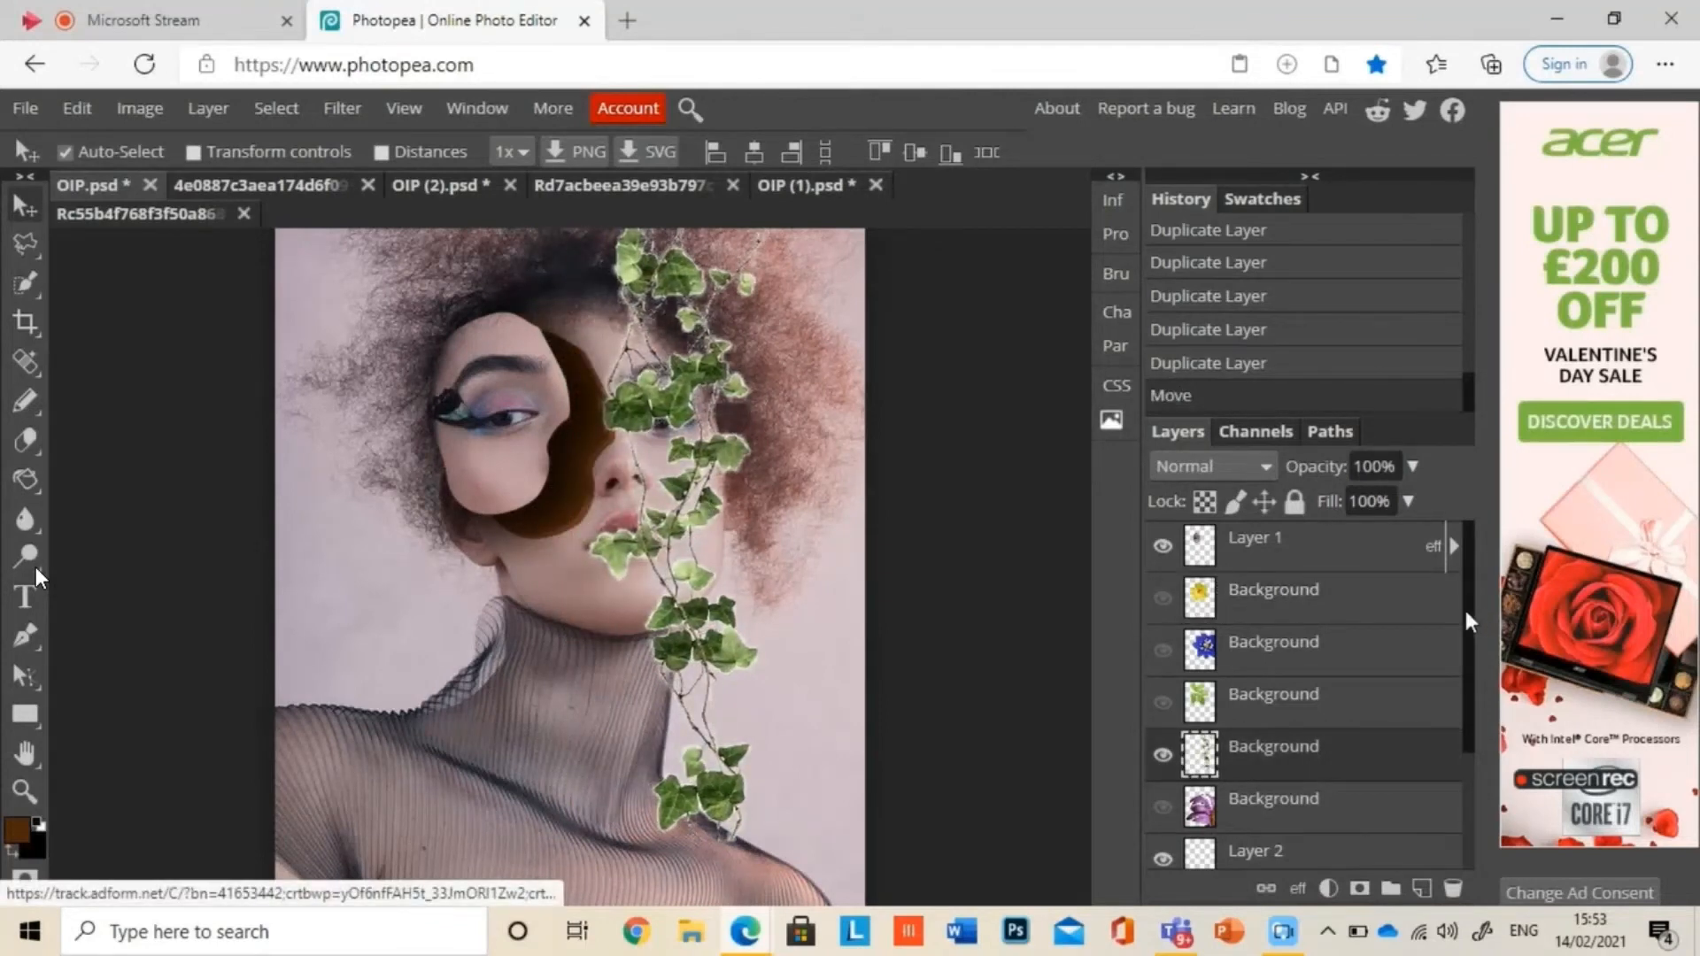
left_click_drag(1470, 620, 1465, 735)
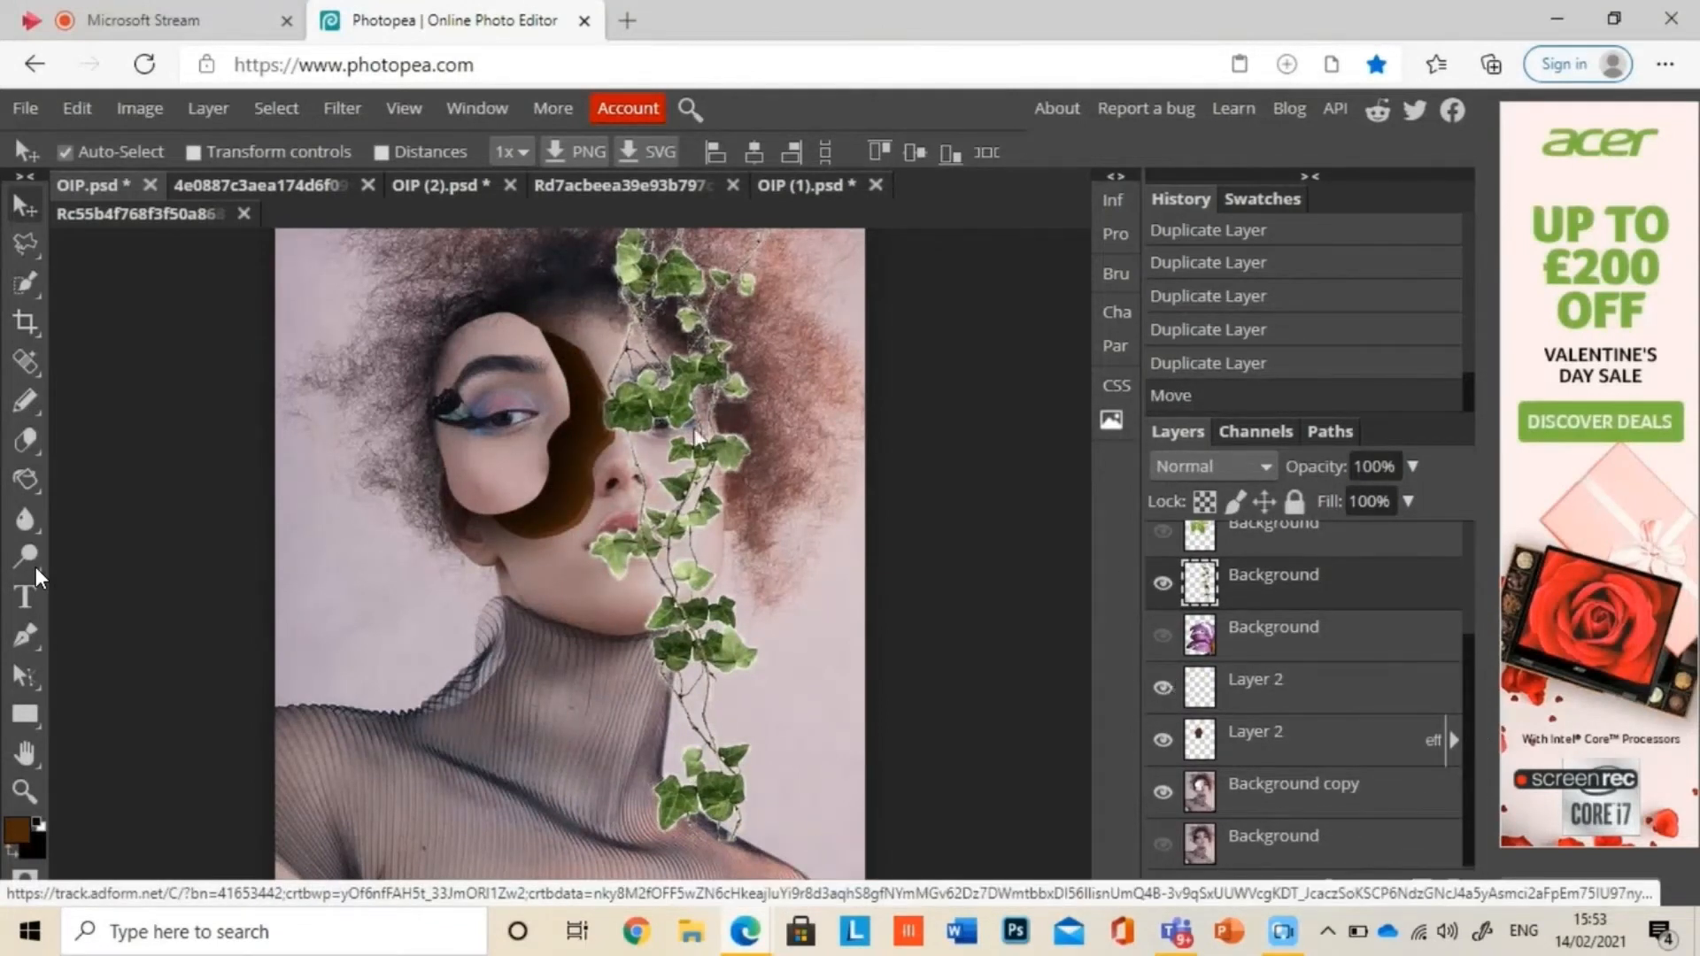
left_click_drag(695, 431, 620, 457)
key("ctrl+z")
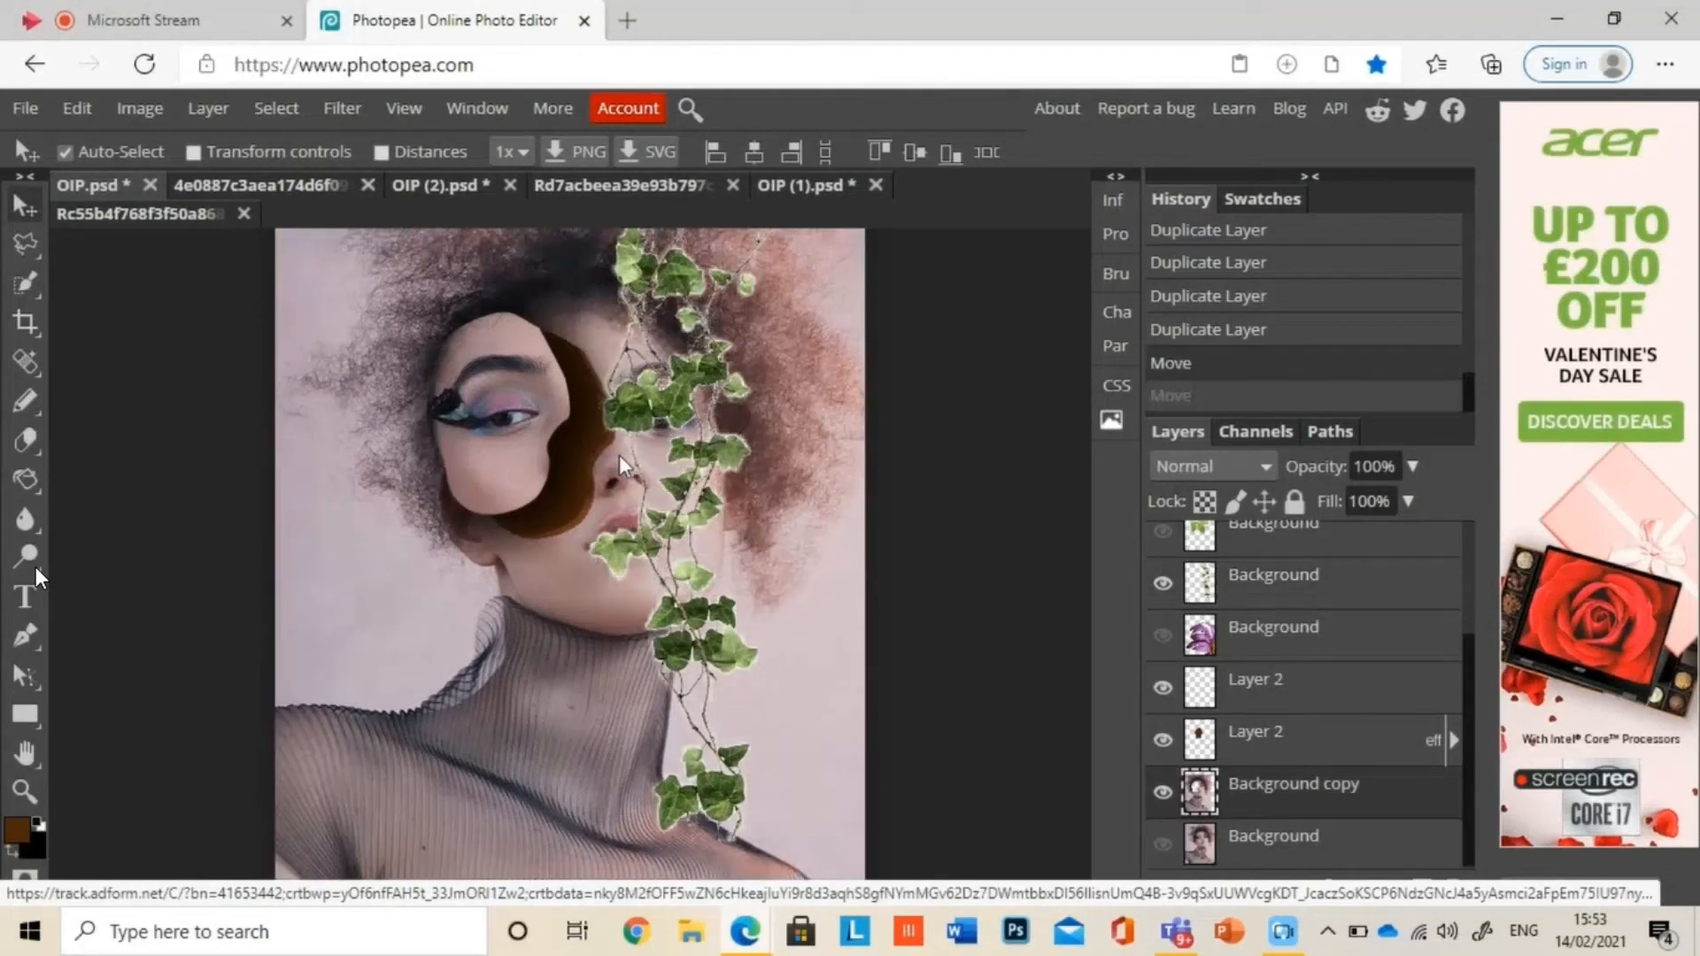
left_click(1333, 580)
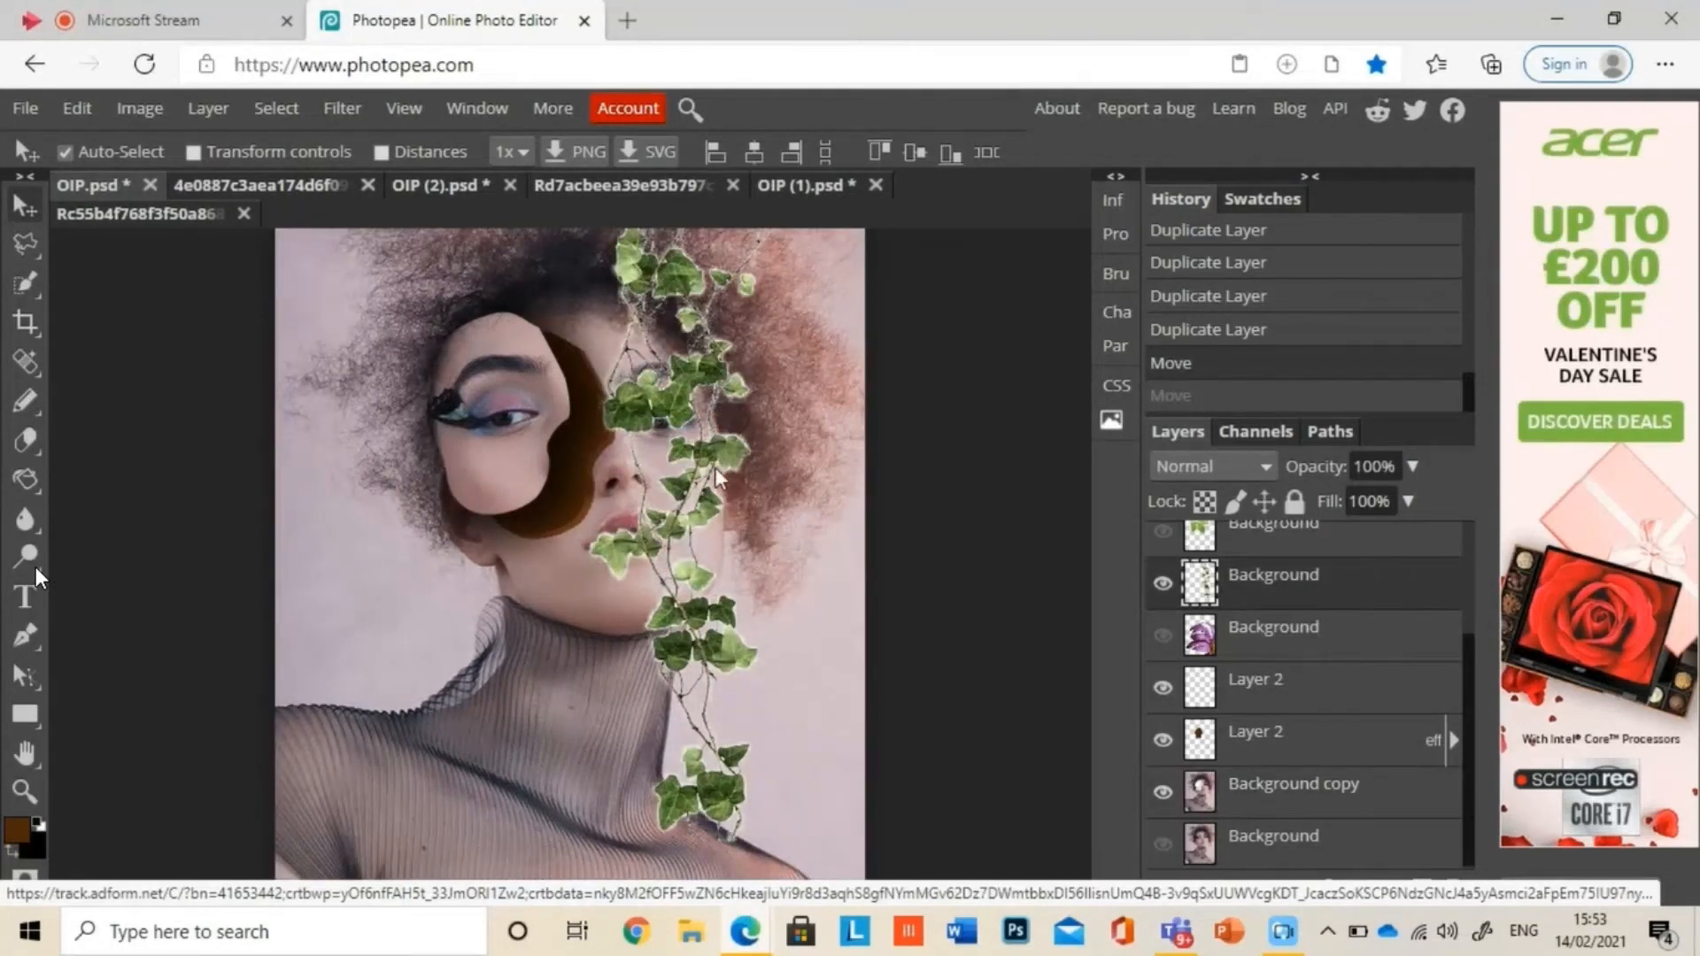
left_click_drag(717, 478, 686, 478)
key("ctrl+z")
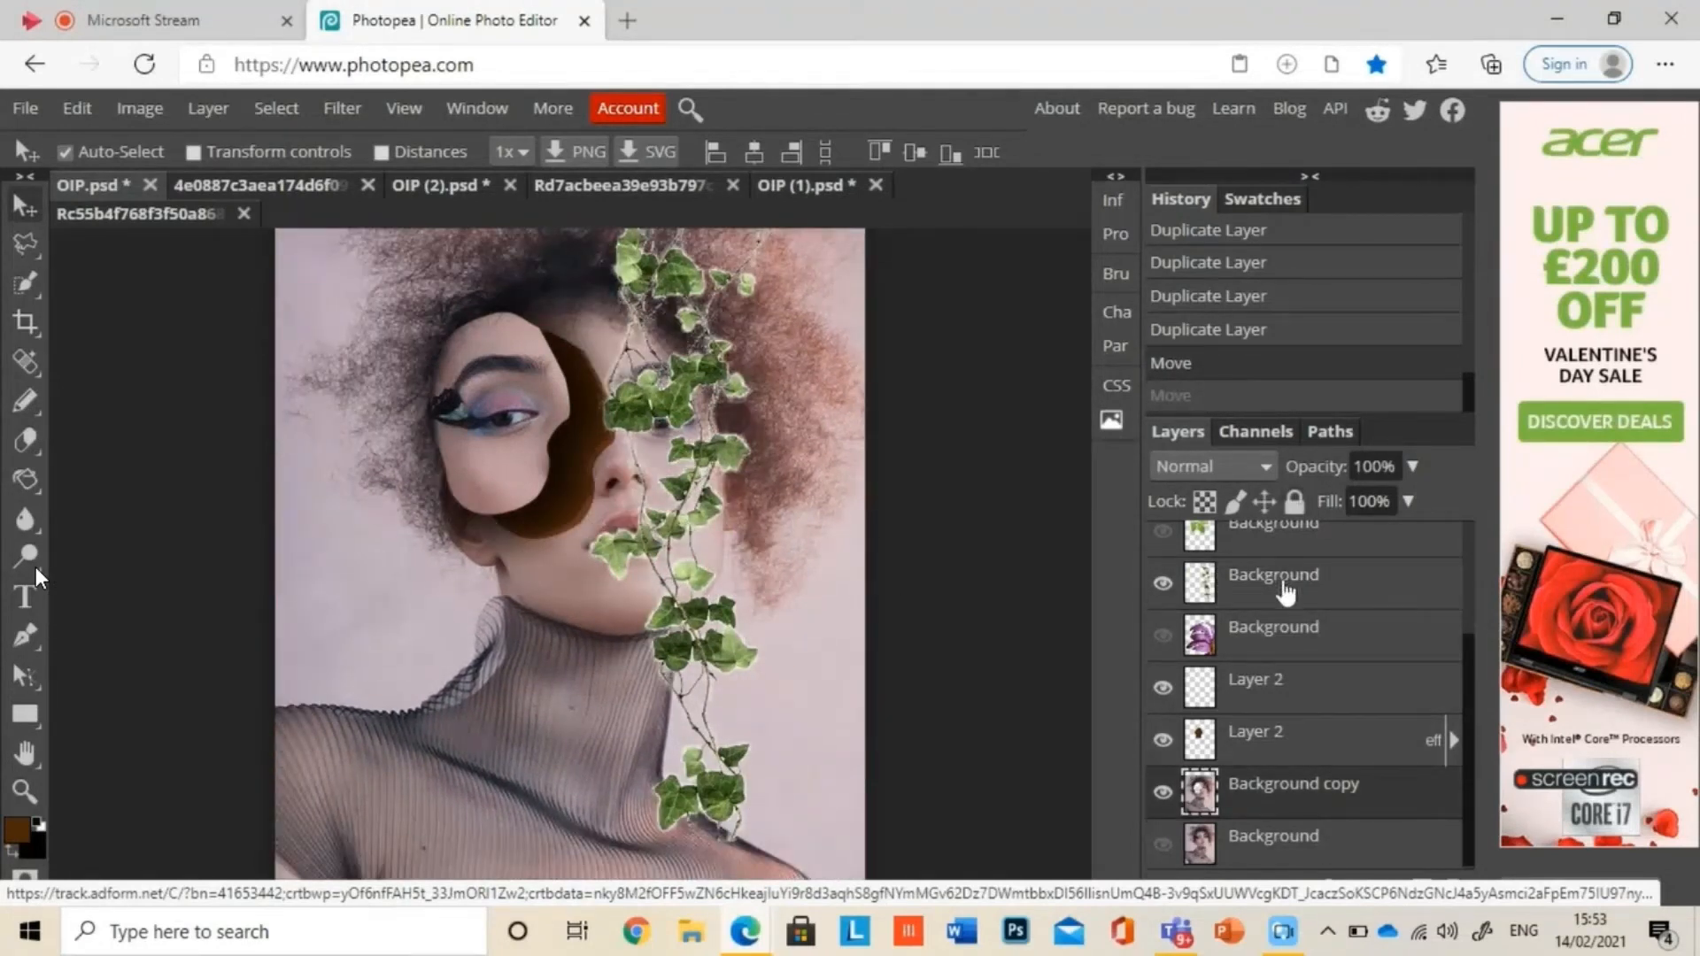
Step: Move the vine layer so it hangs from the brown hole down over the neck, and erase its leaves overlapping the forehead
left_click(1286, 586)
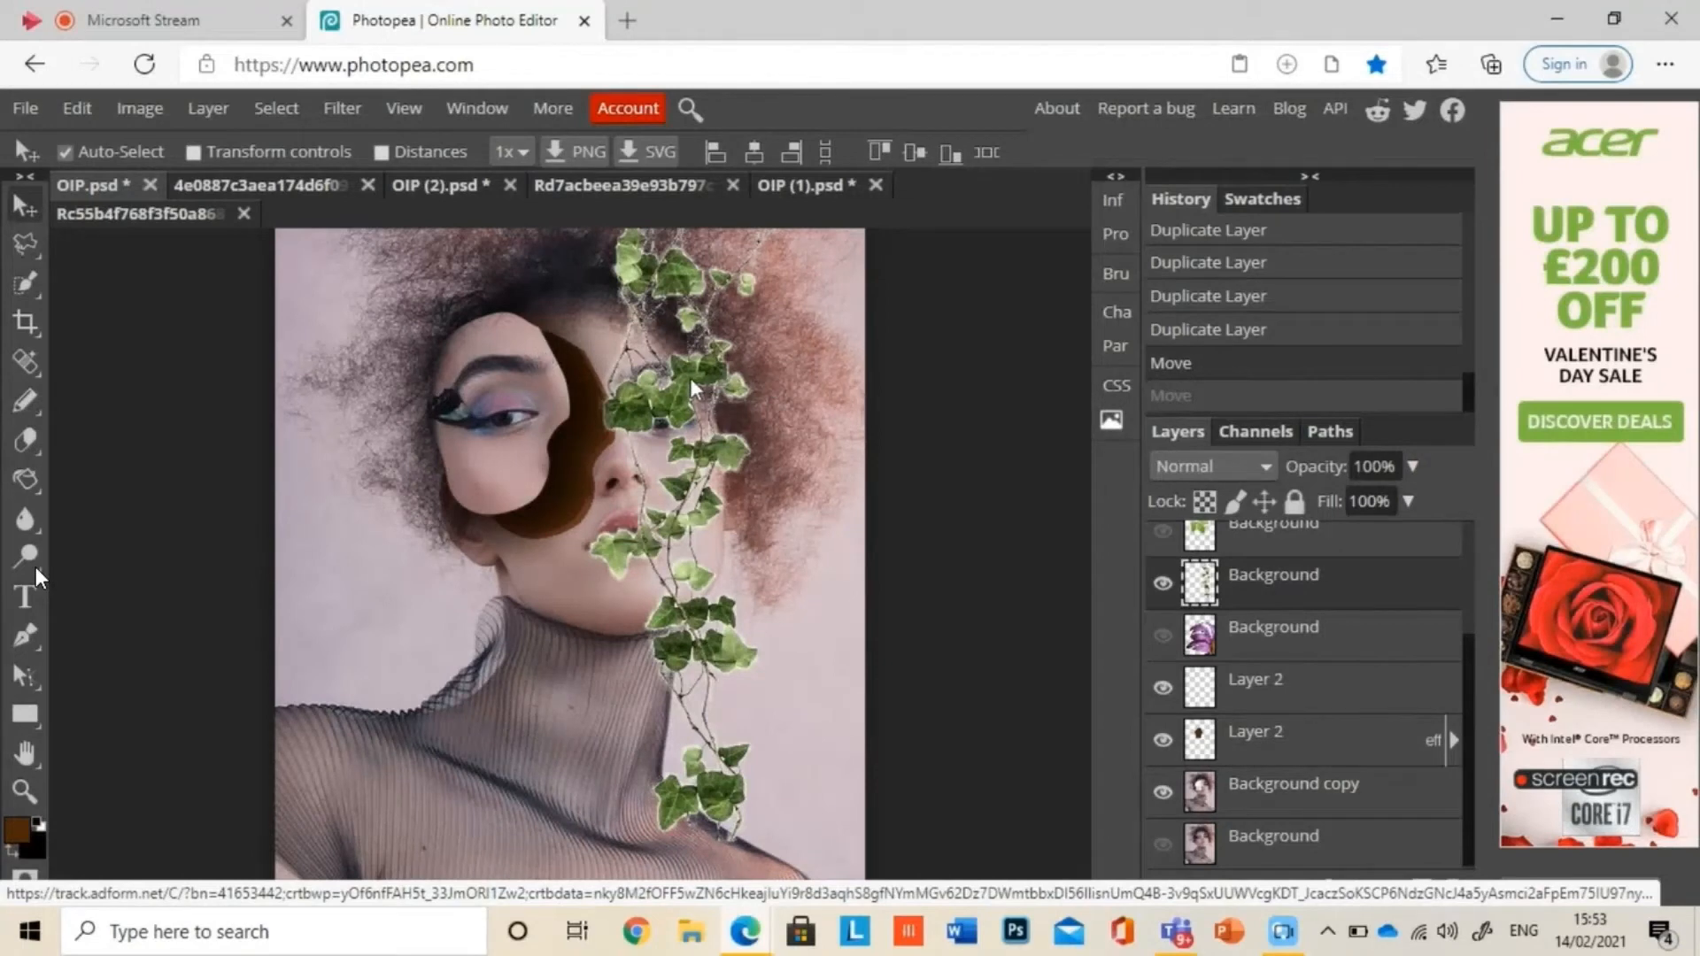
left_click_drag(693, 387, 542, 528)
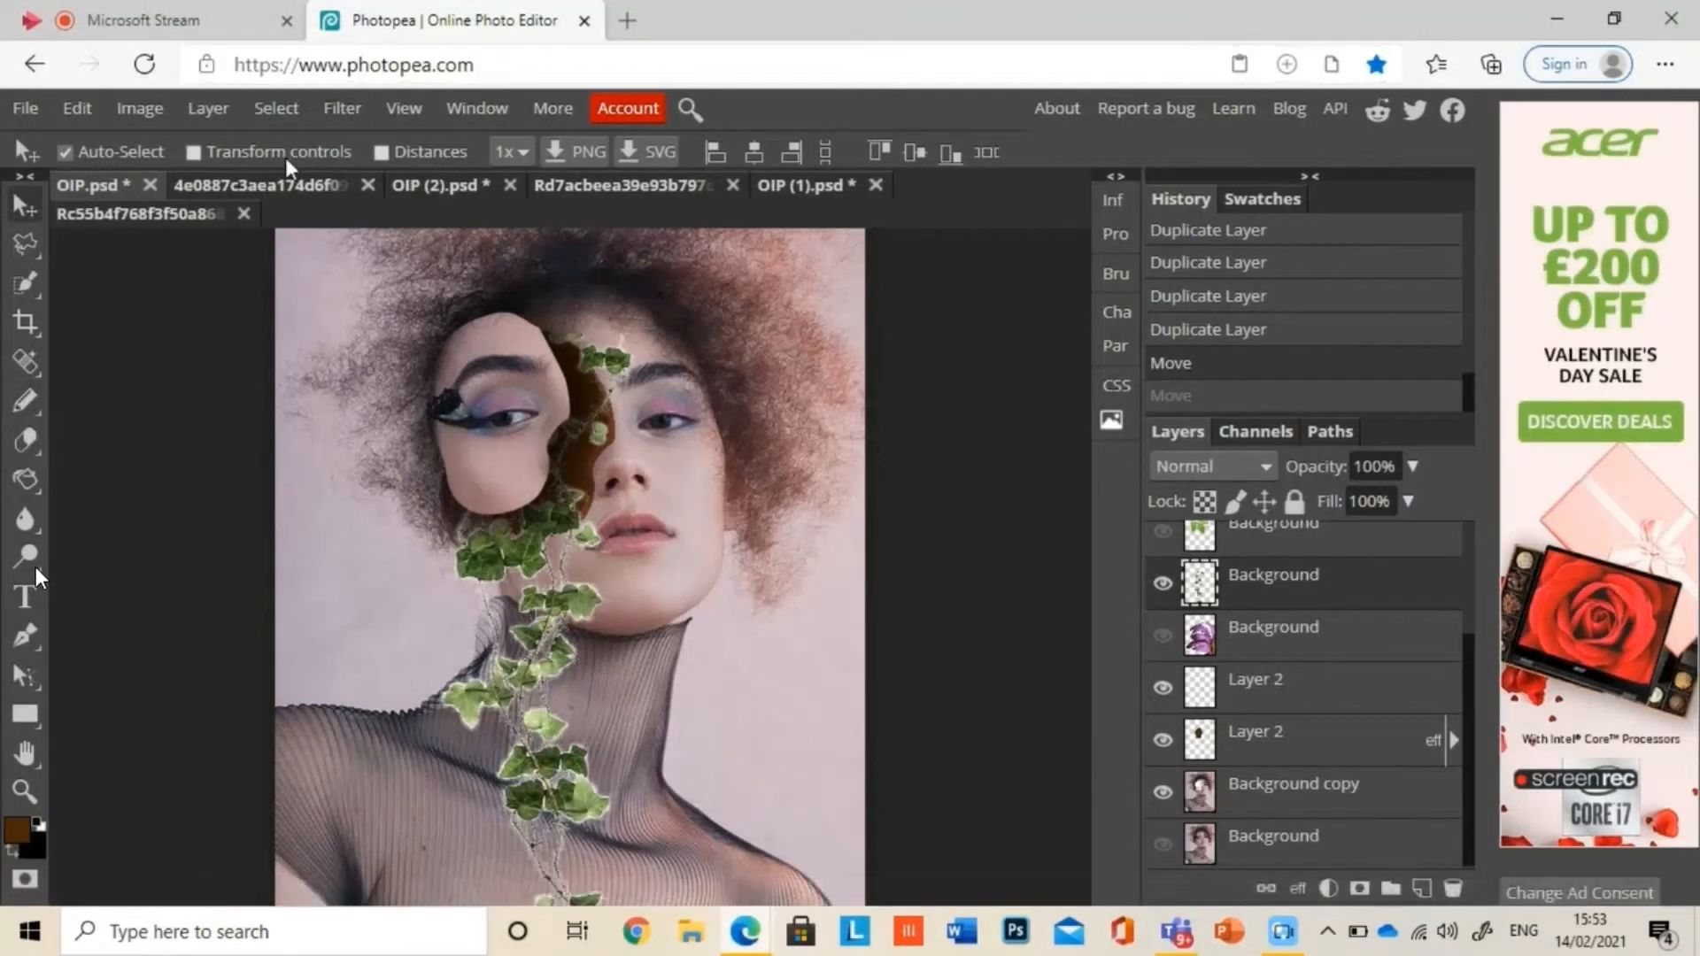
left_click(24, 440)
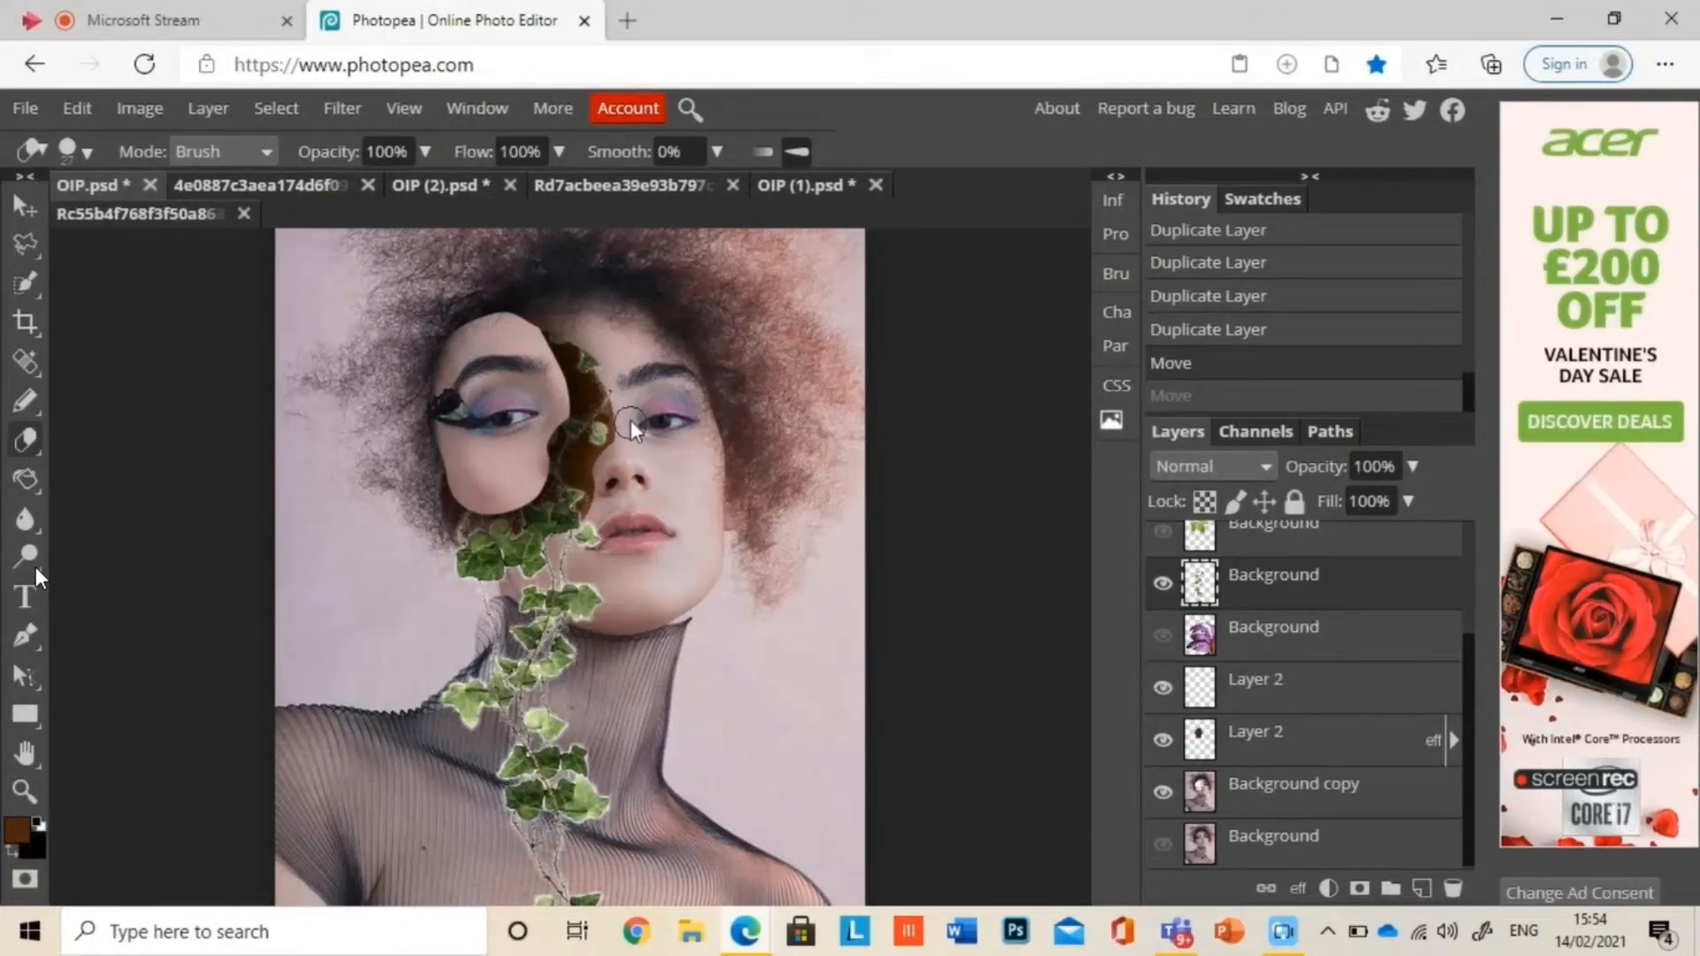
left_click(563, 329)
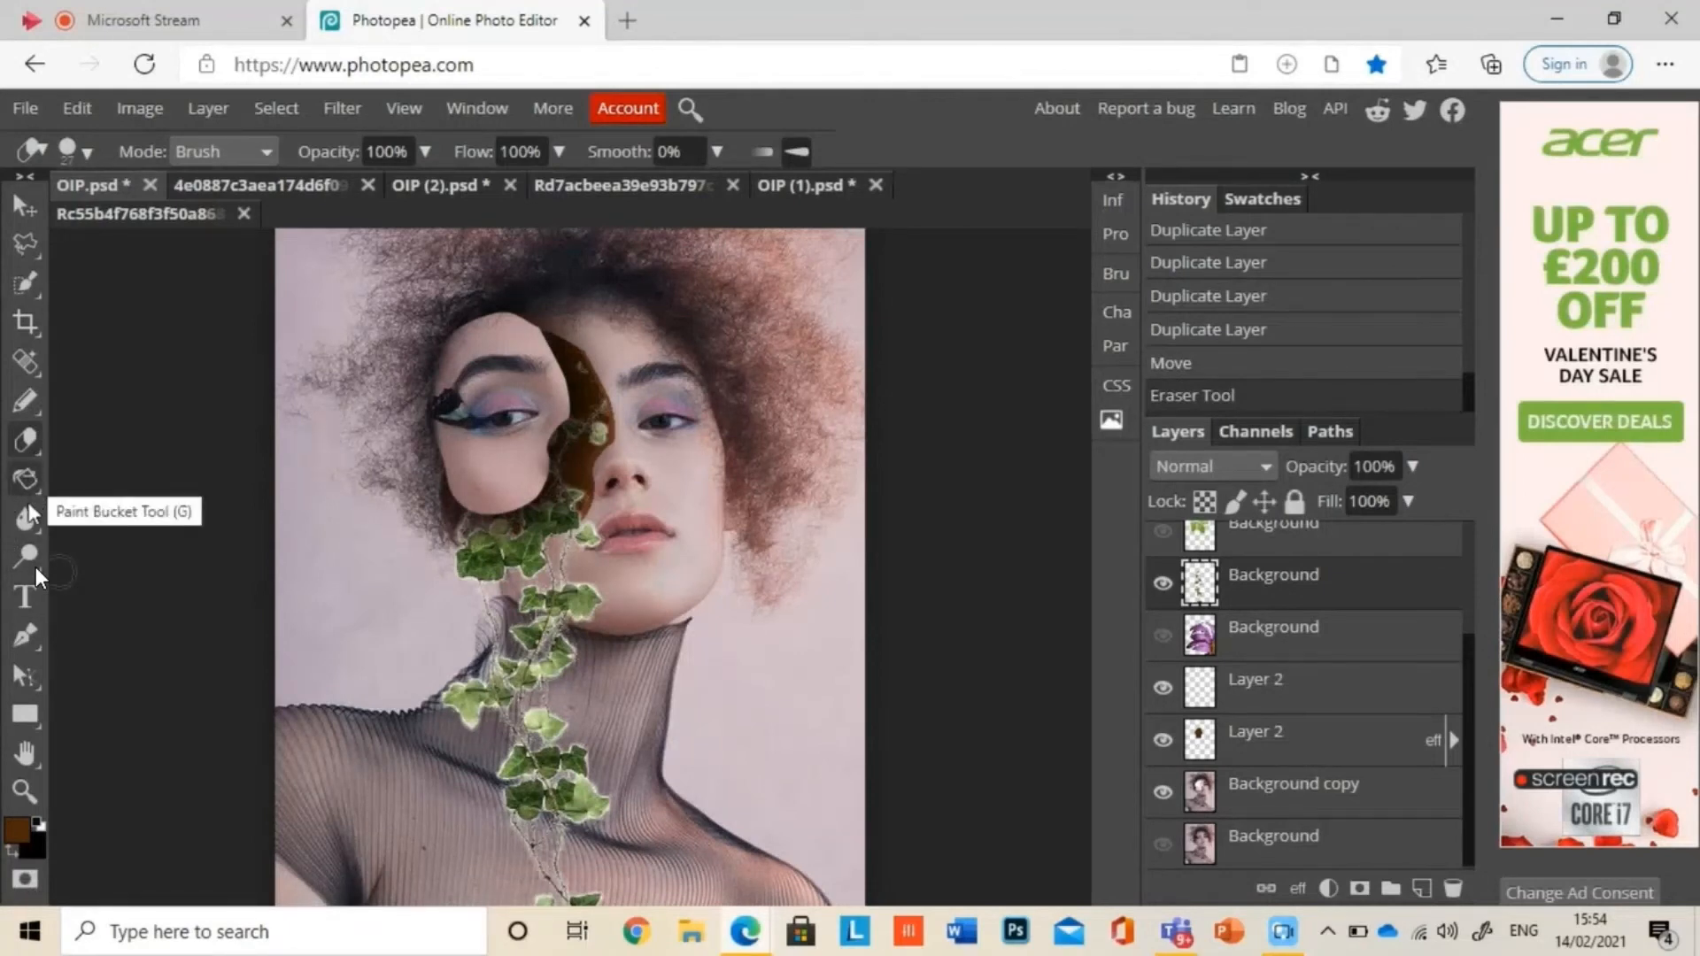
Step: Darken the vine's shadows with the Burn tool at 330 px, range Shadows and 50% exposure
left_click(37, 574)
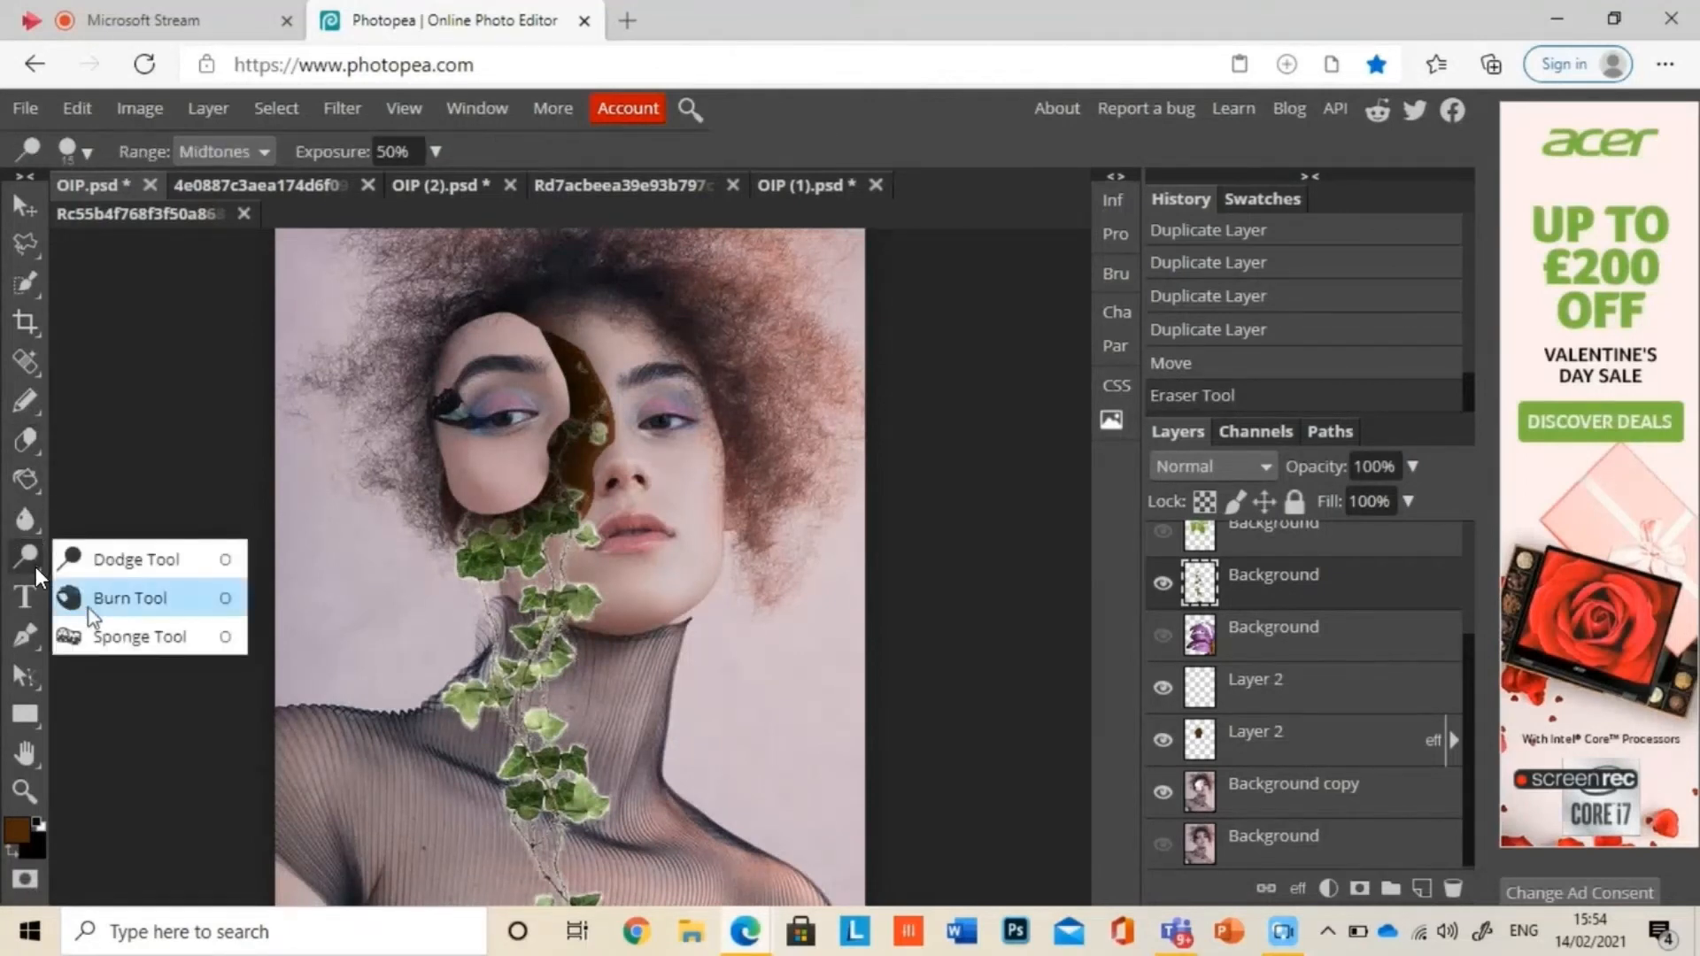
left_click(96, 611)
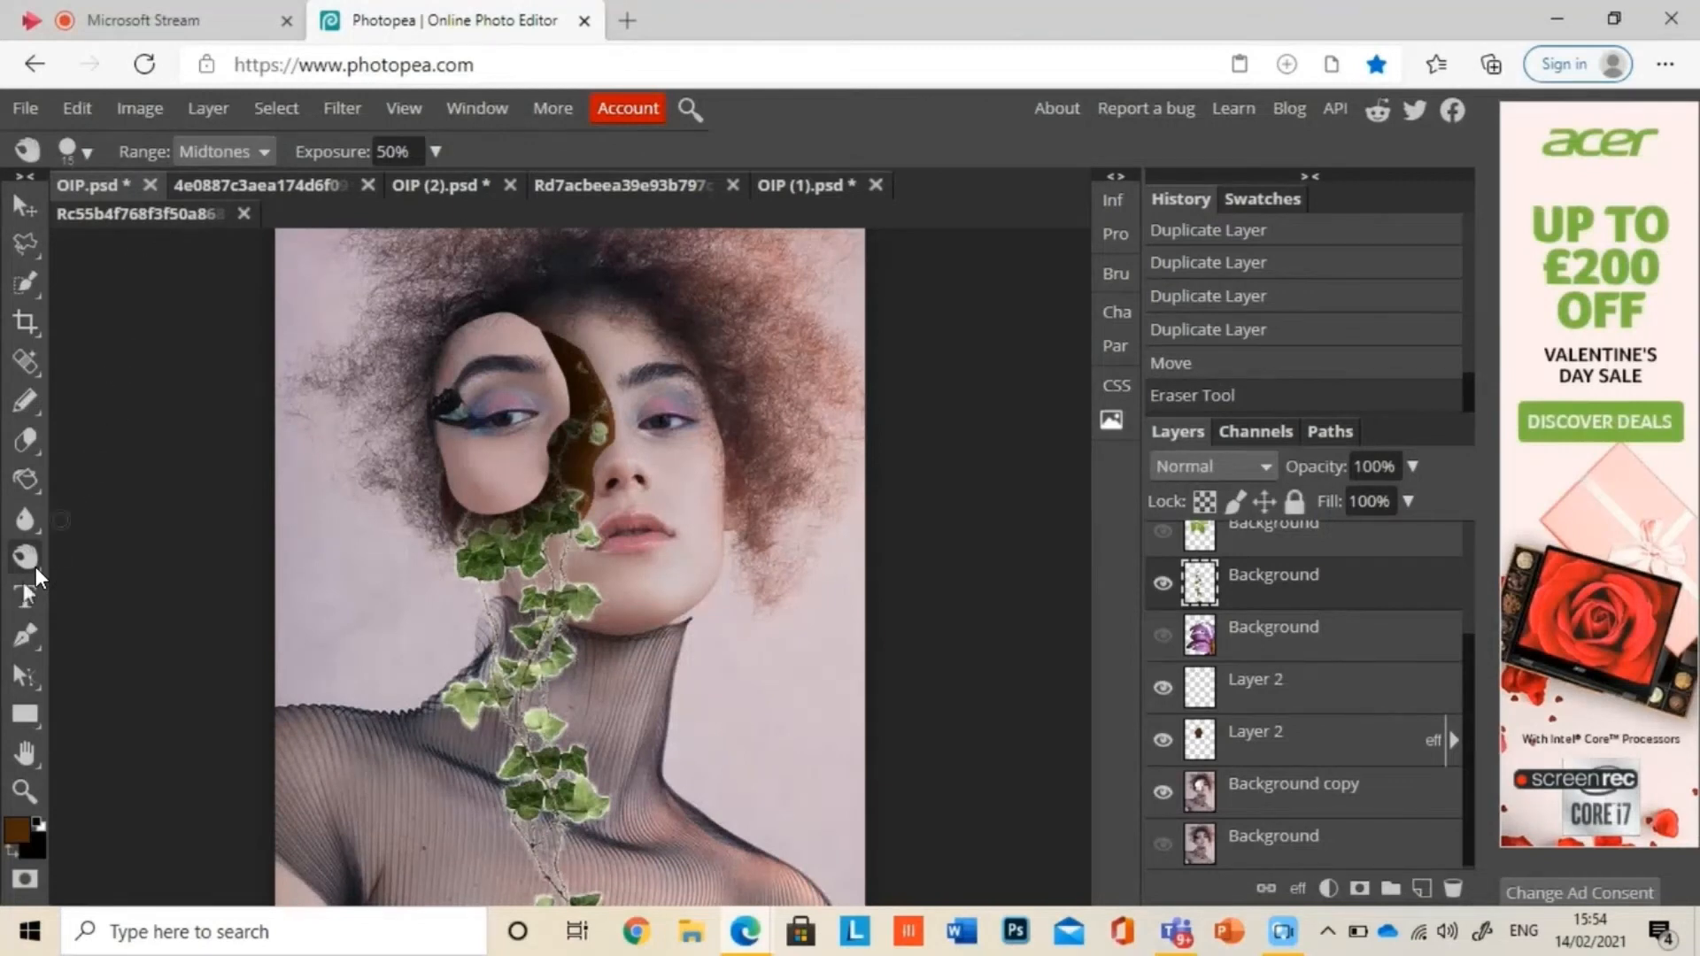
left_click(37, 577)
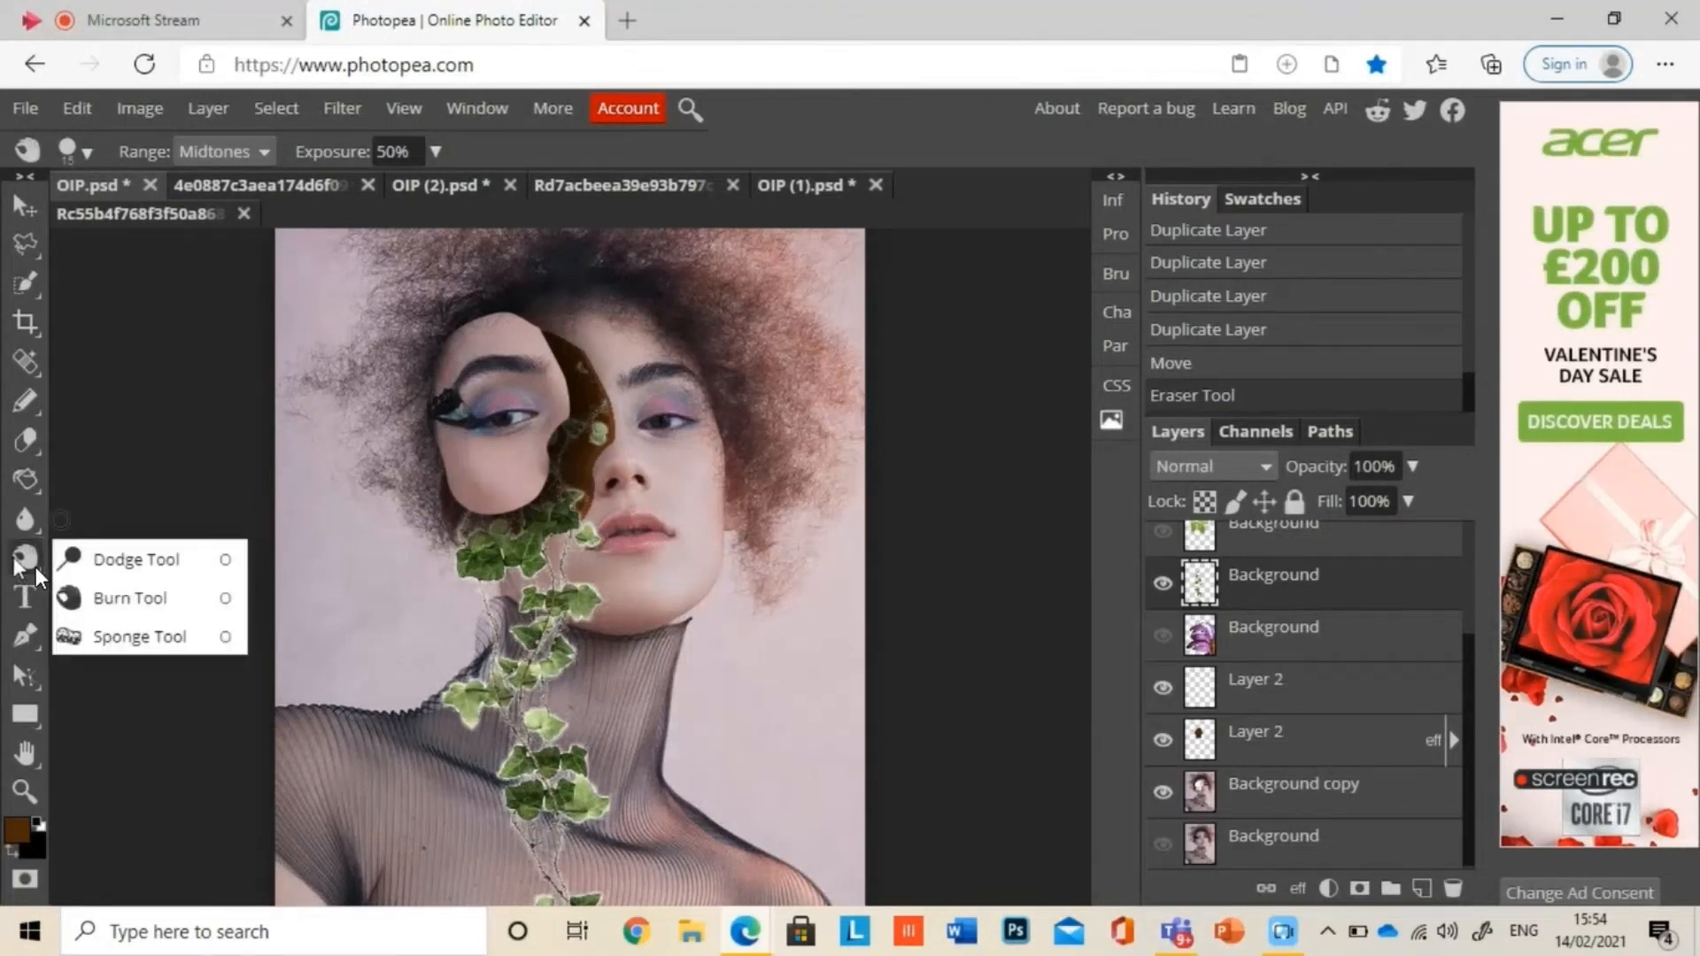
left_click(36, 573)
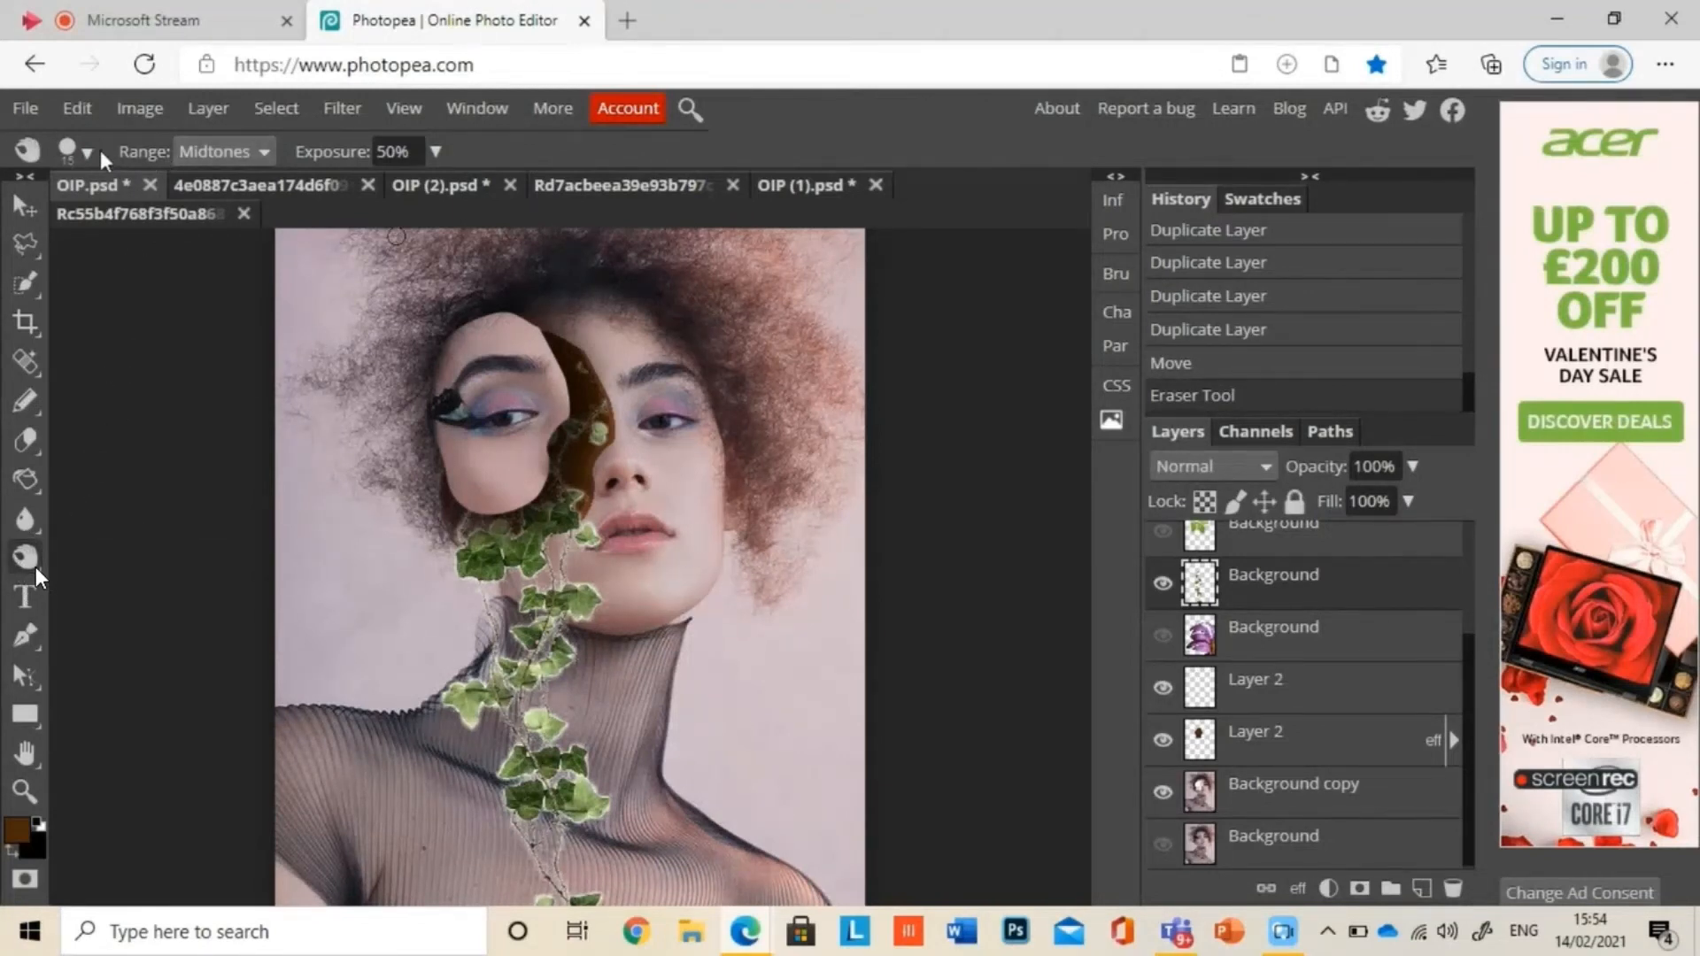
left_click(76, 150)
left_click_drag(72, 220, 252, 221)
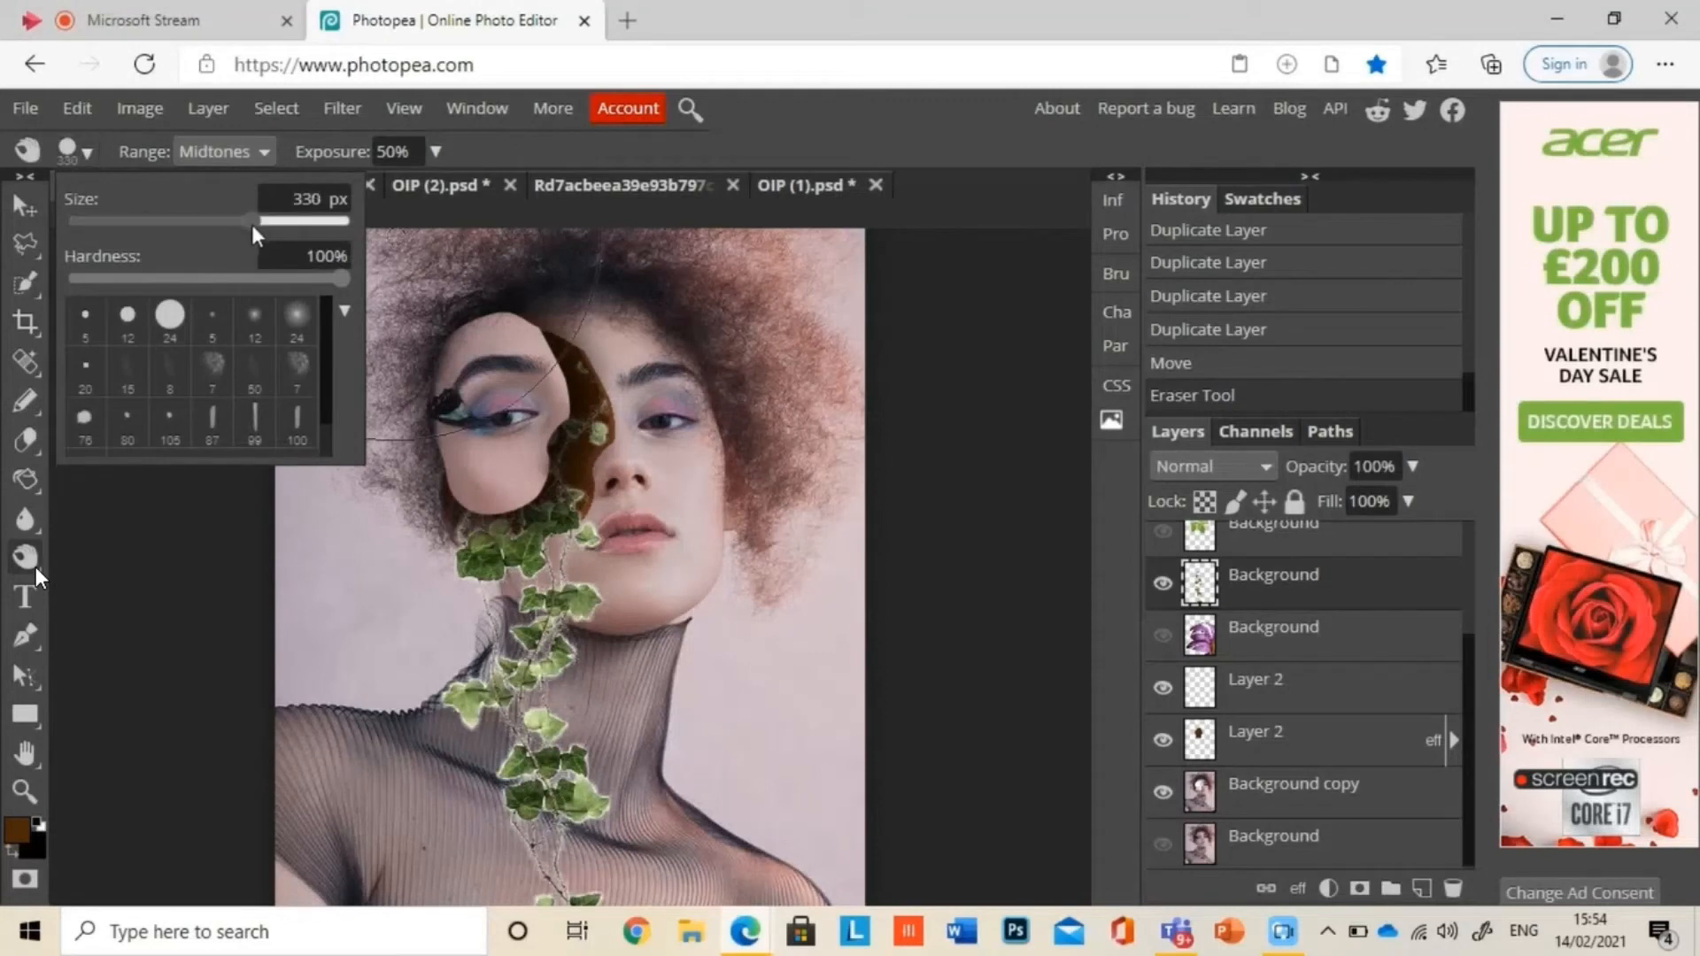
left_click(223, 151)
left_click(242, 179)
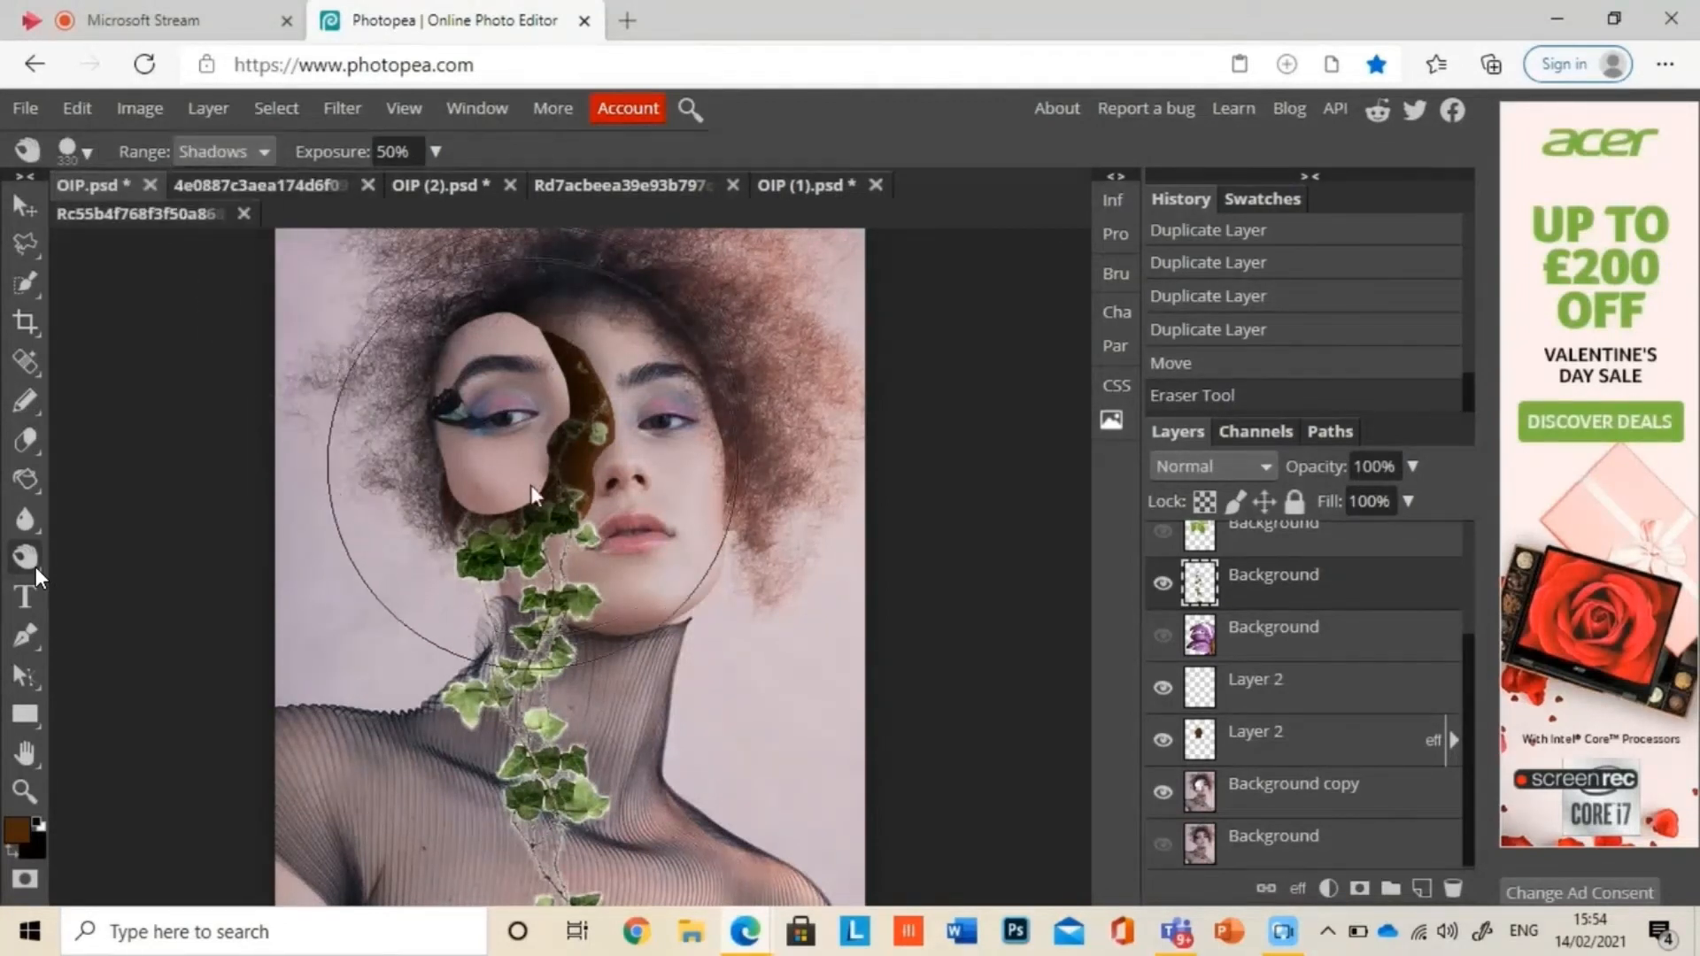
left_click_drag(530, 491, 534, 783)
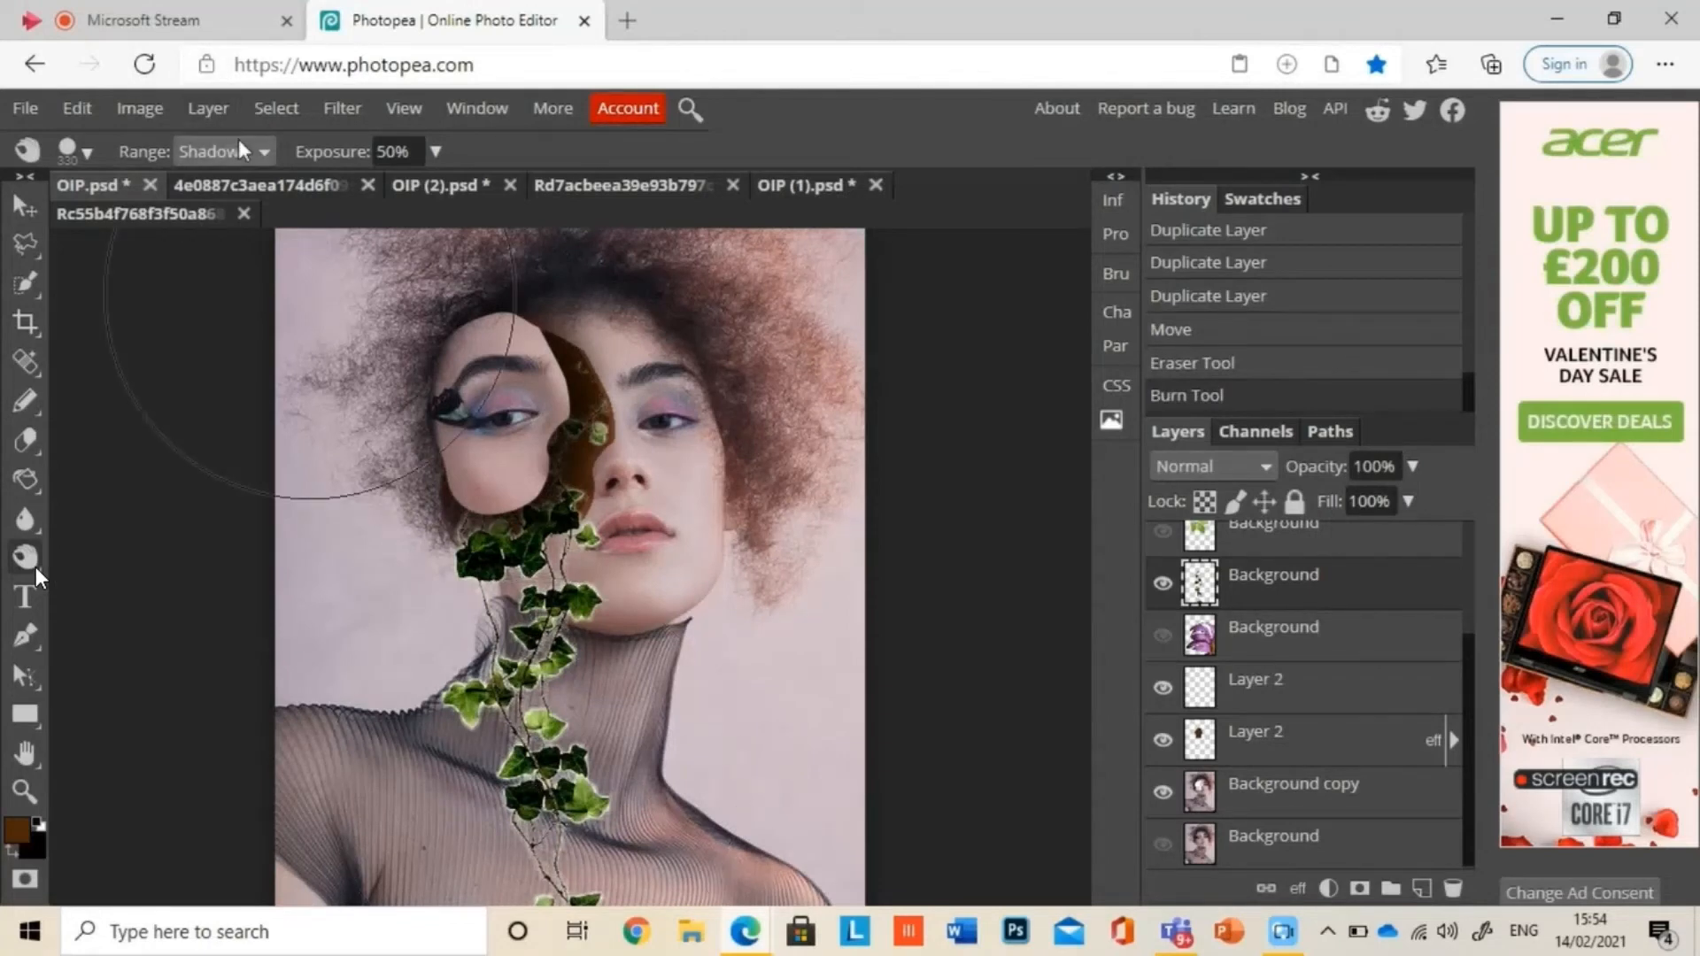
Step: Burn the vine's highlights down its length with the range set to Highlights
left_click(260, 154)
left_click(217, 231)
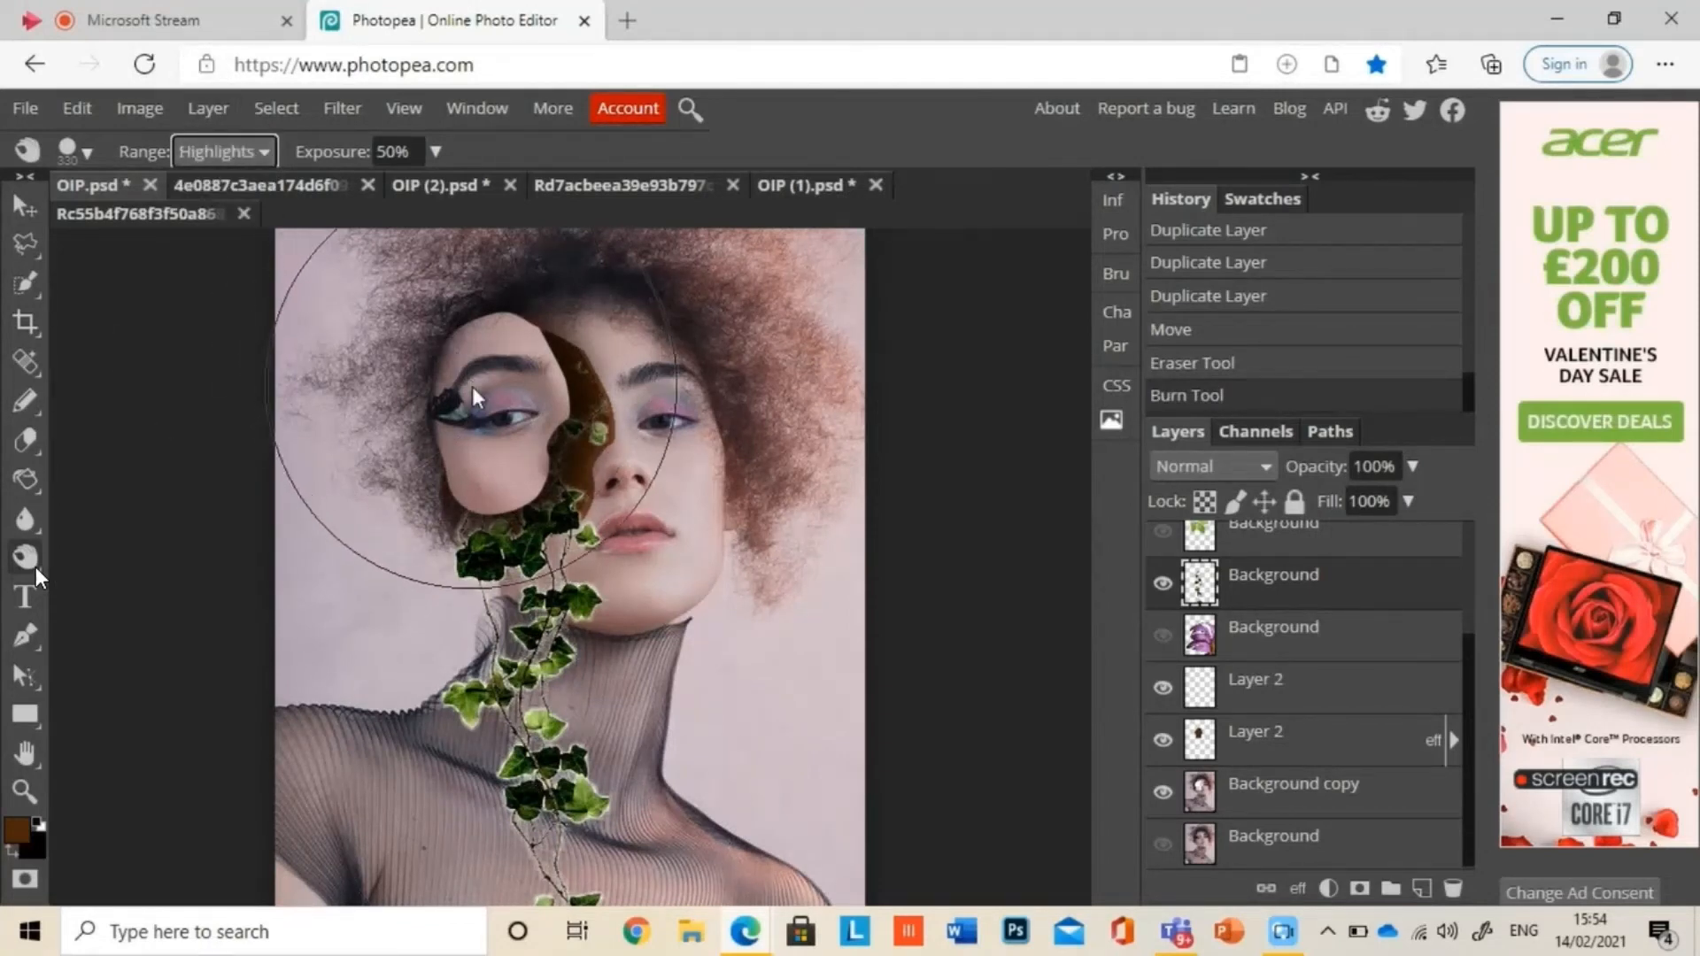
left_click_drag(546, 919, 546, 919)
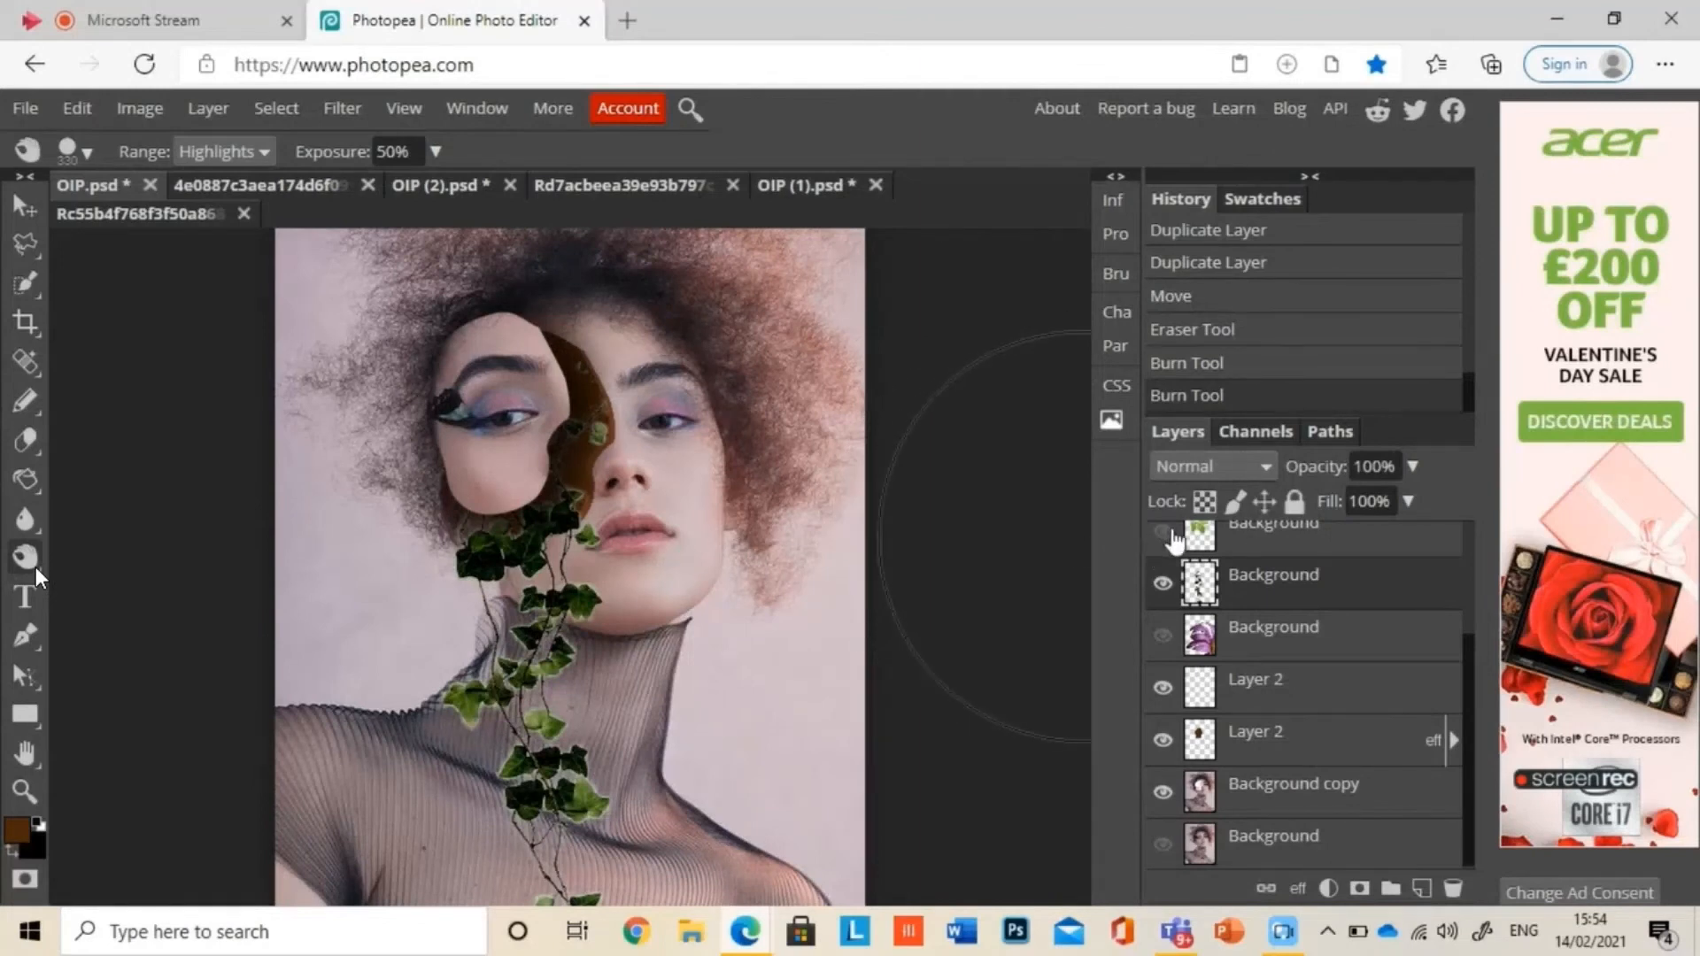
Step: Show the green leaf layer, scale it to about 24.5% by 23%, and place it over the brown hole beside the nose
left_click(1166, 531)
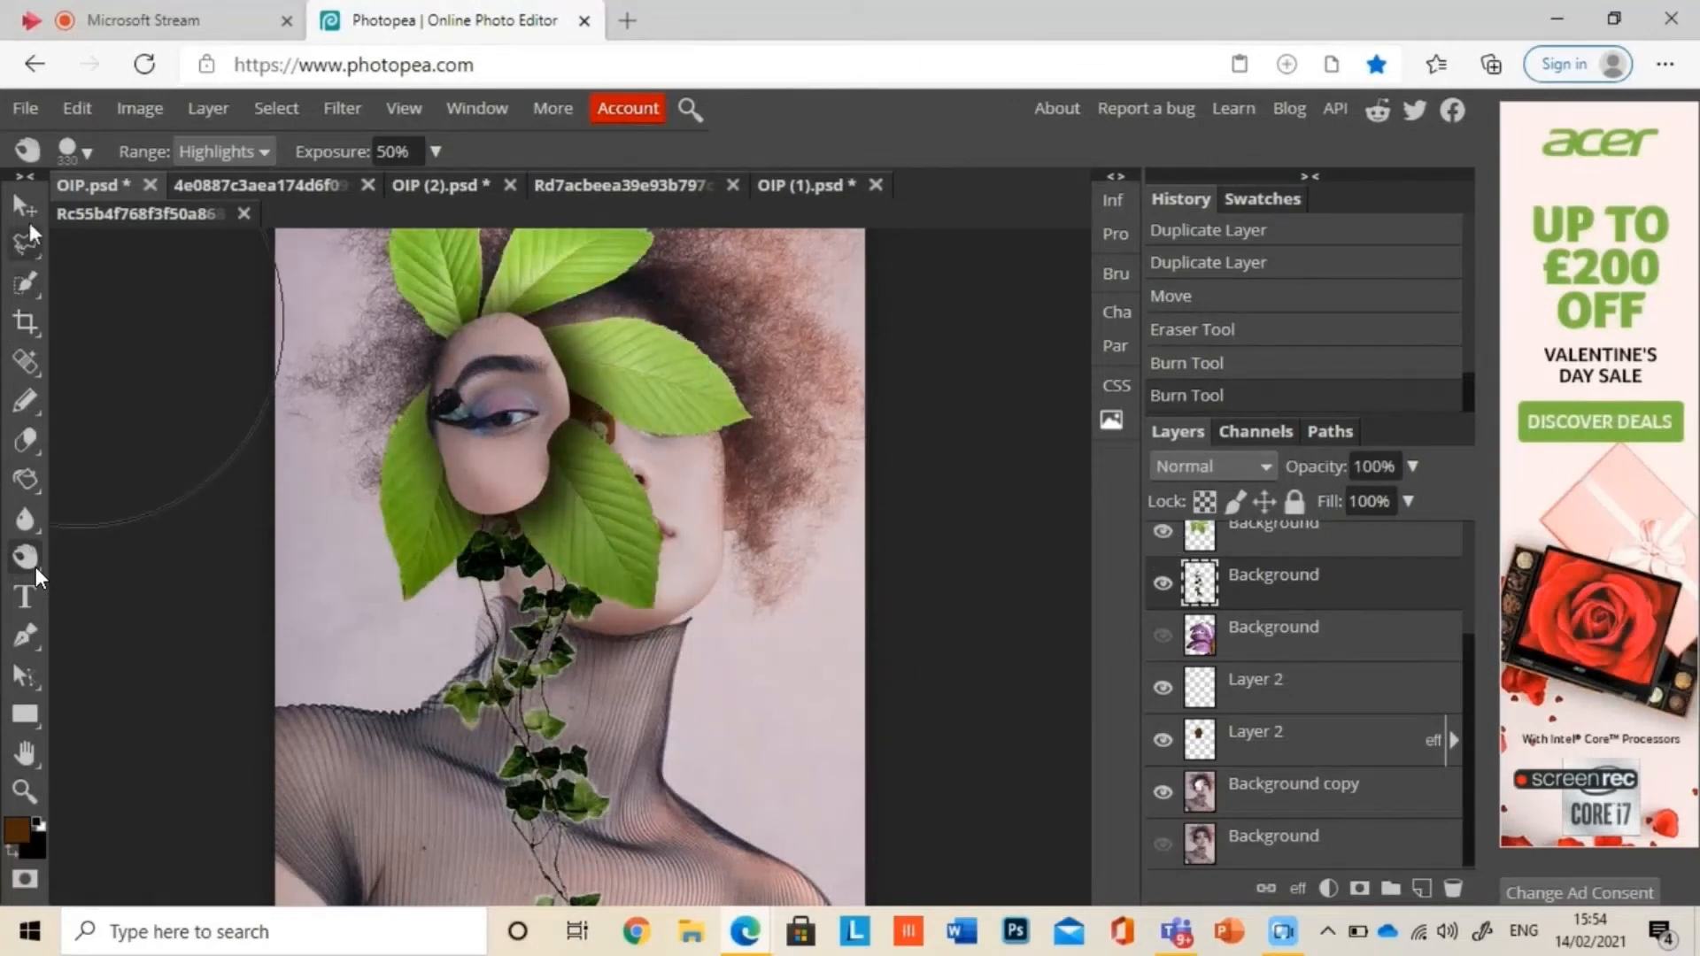
left_click(74, 104)
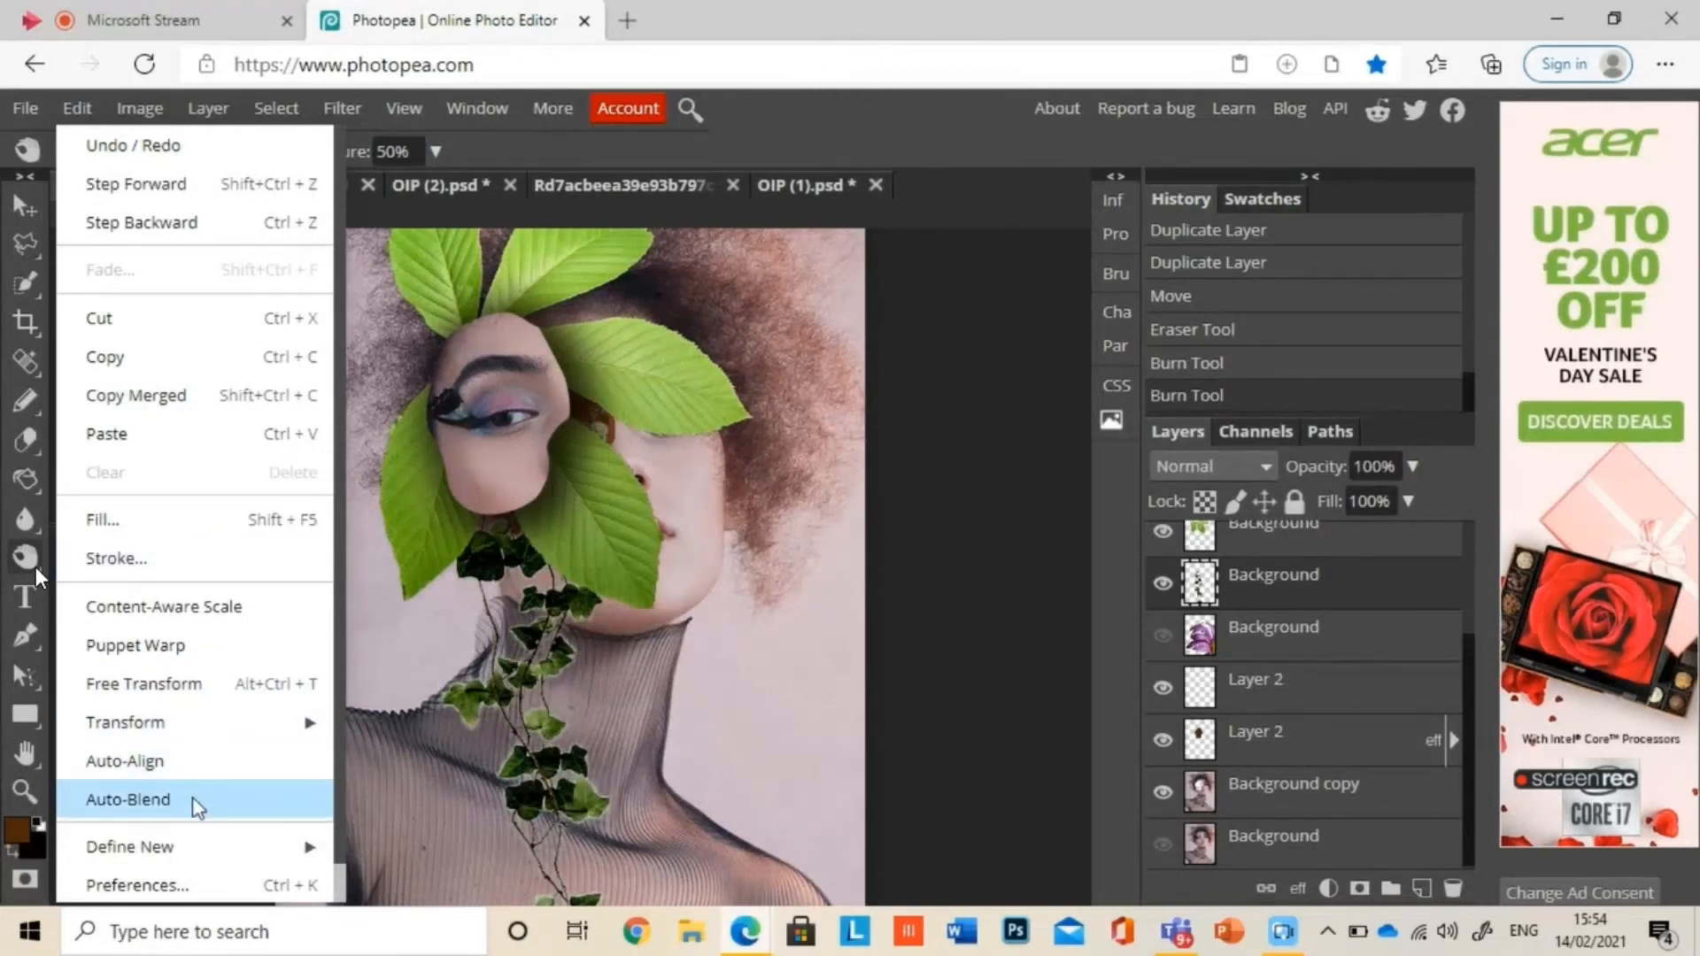
left_click(237, 689)
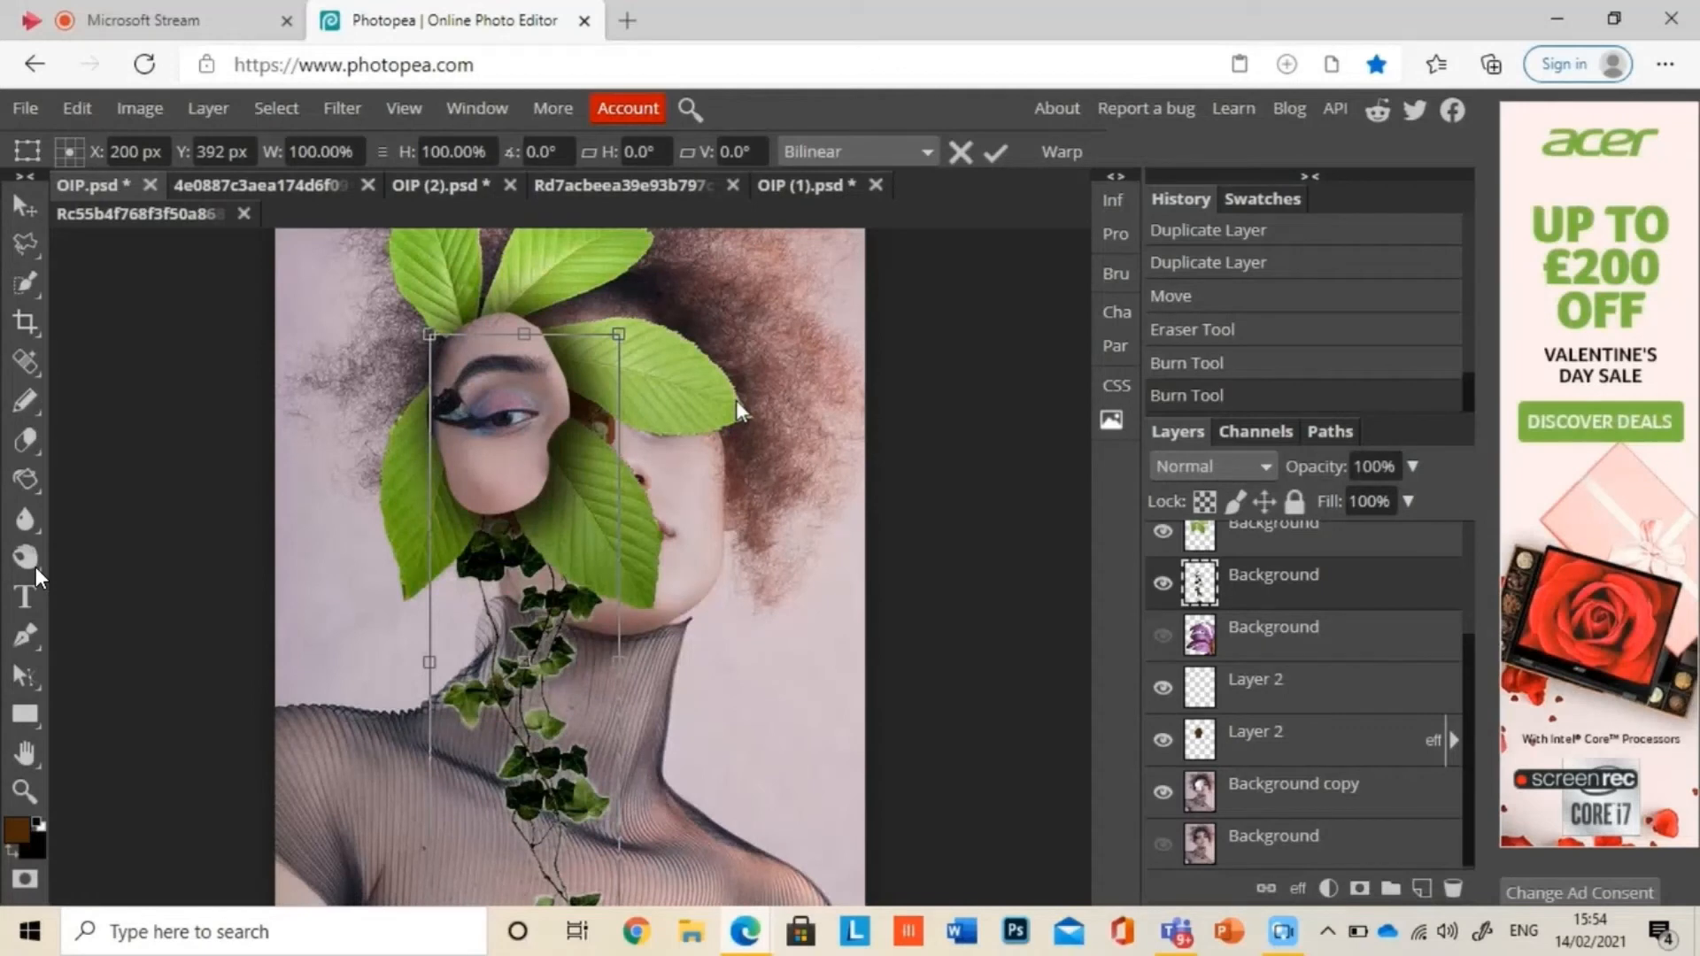
left_click(1291, 547)
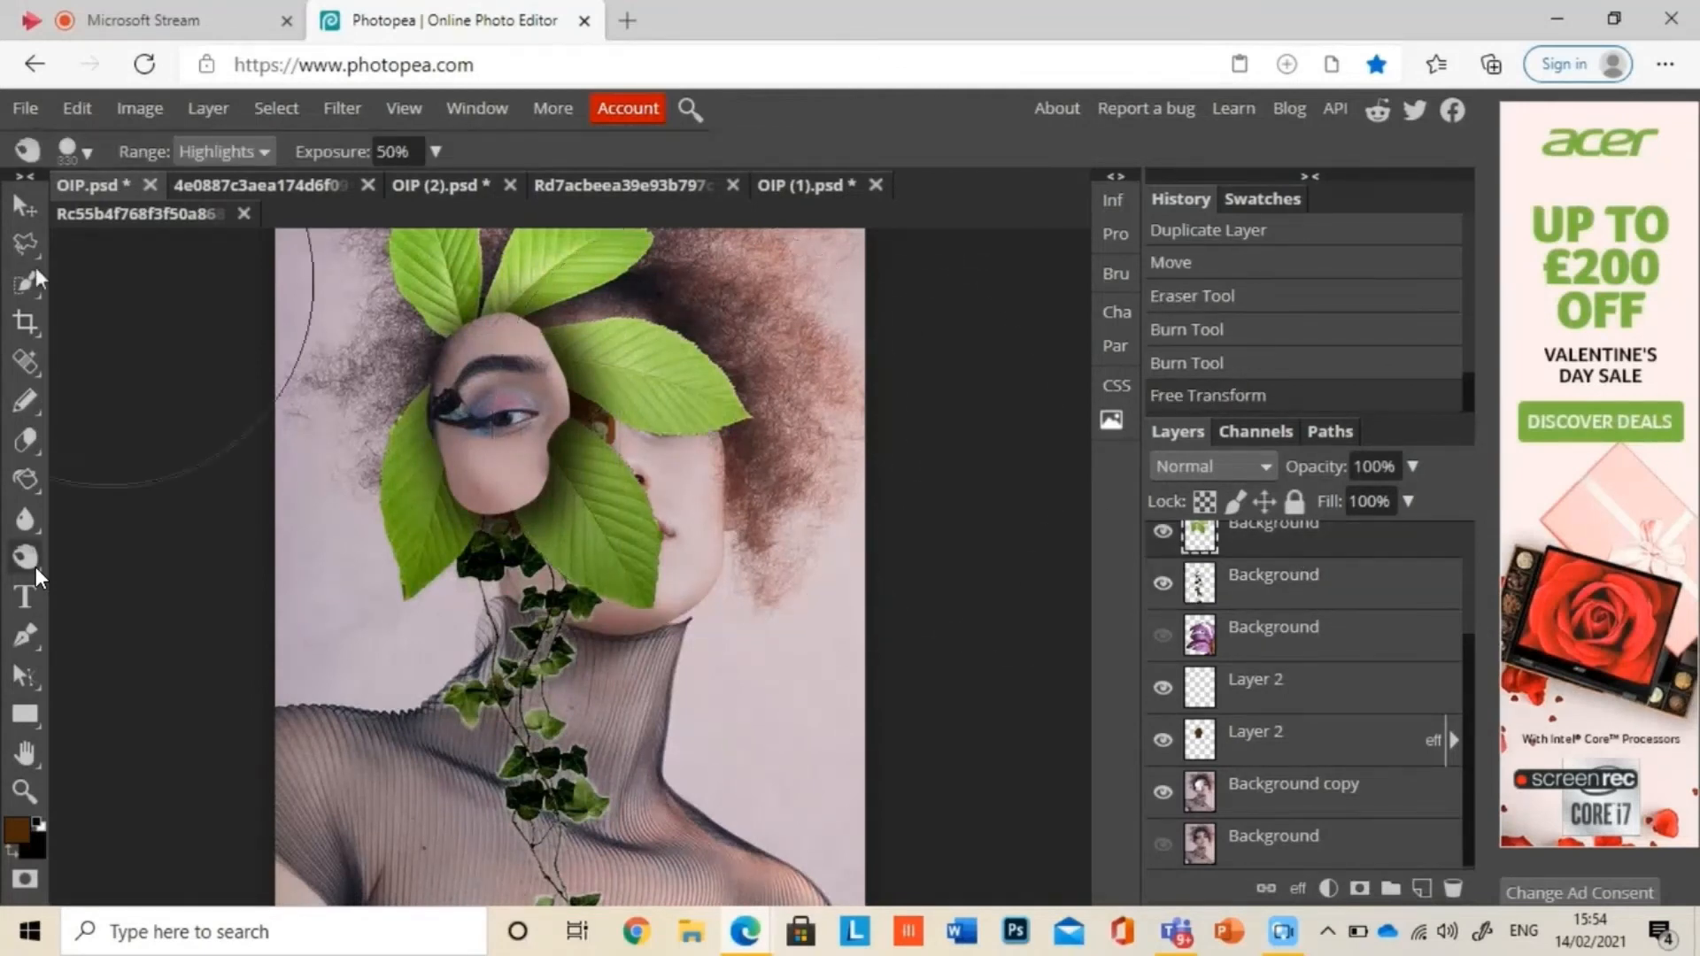
left_click(26, 210)
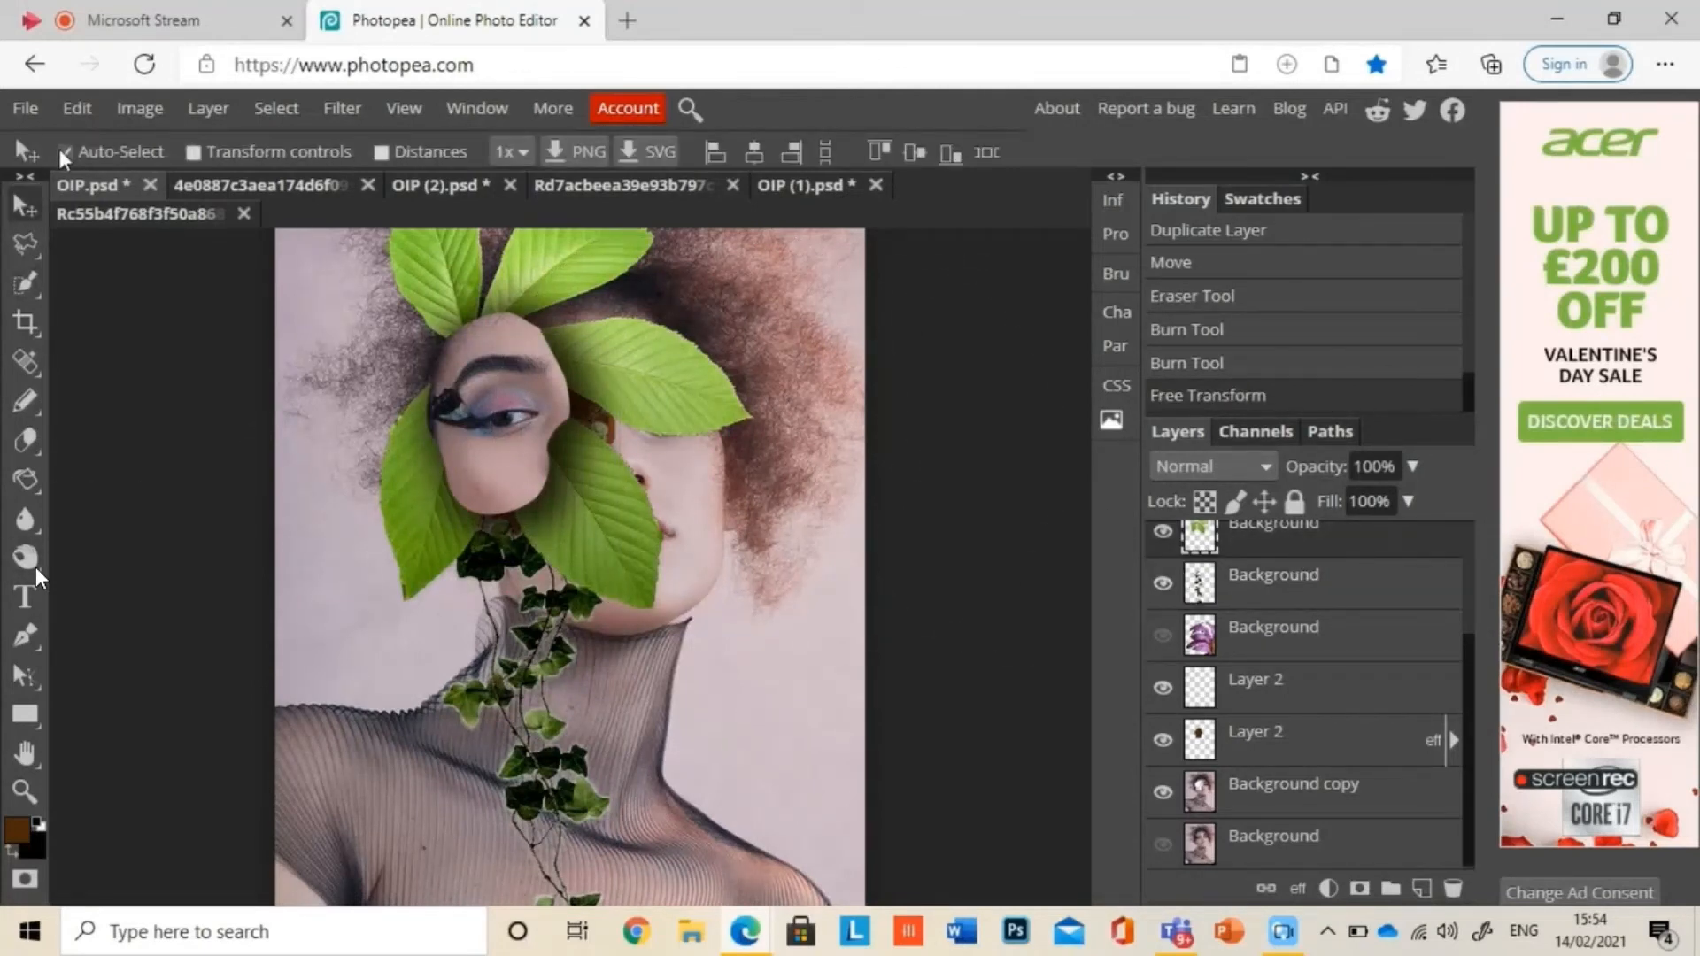
key("ctrl+alt+t")
left_click_drag(666, 416, 697, 598)
left_click_drag(791, 355, 502, 697)
left_click_drag(488, 757, 635, 448)
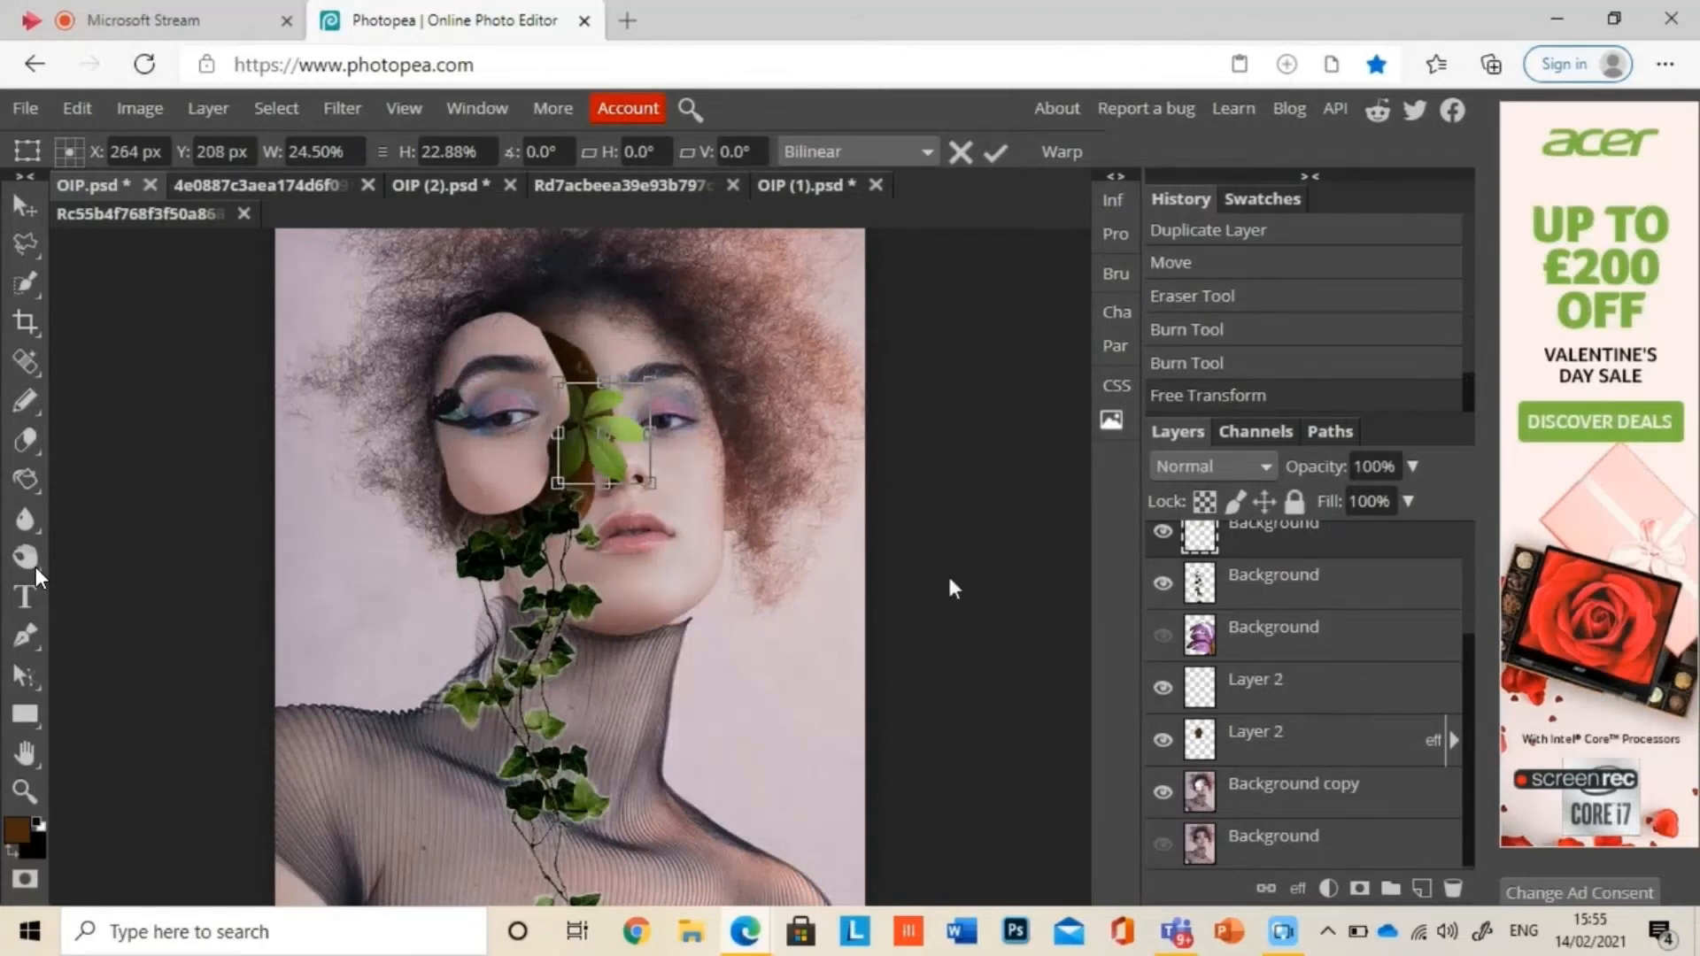
key("Return")
key("ctrl+v")
key("ctrl+z")
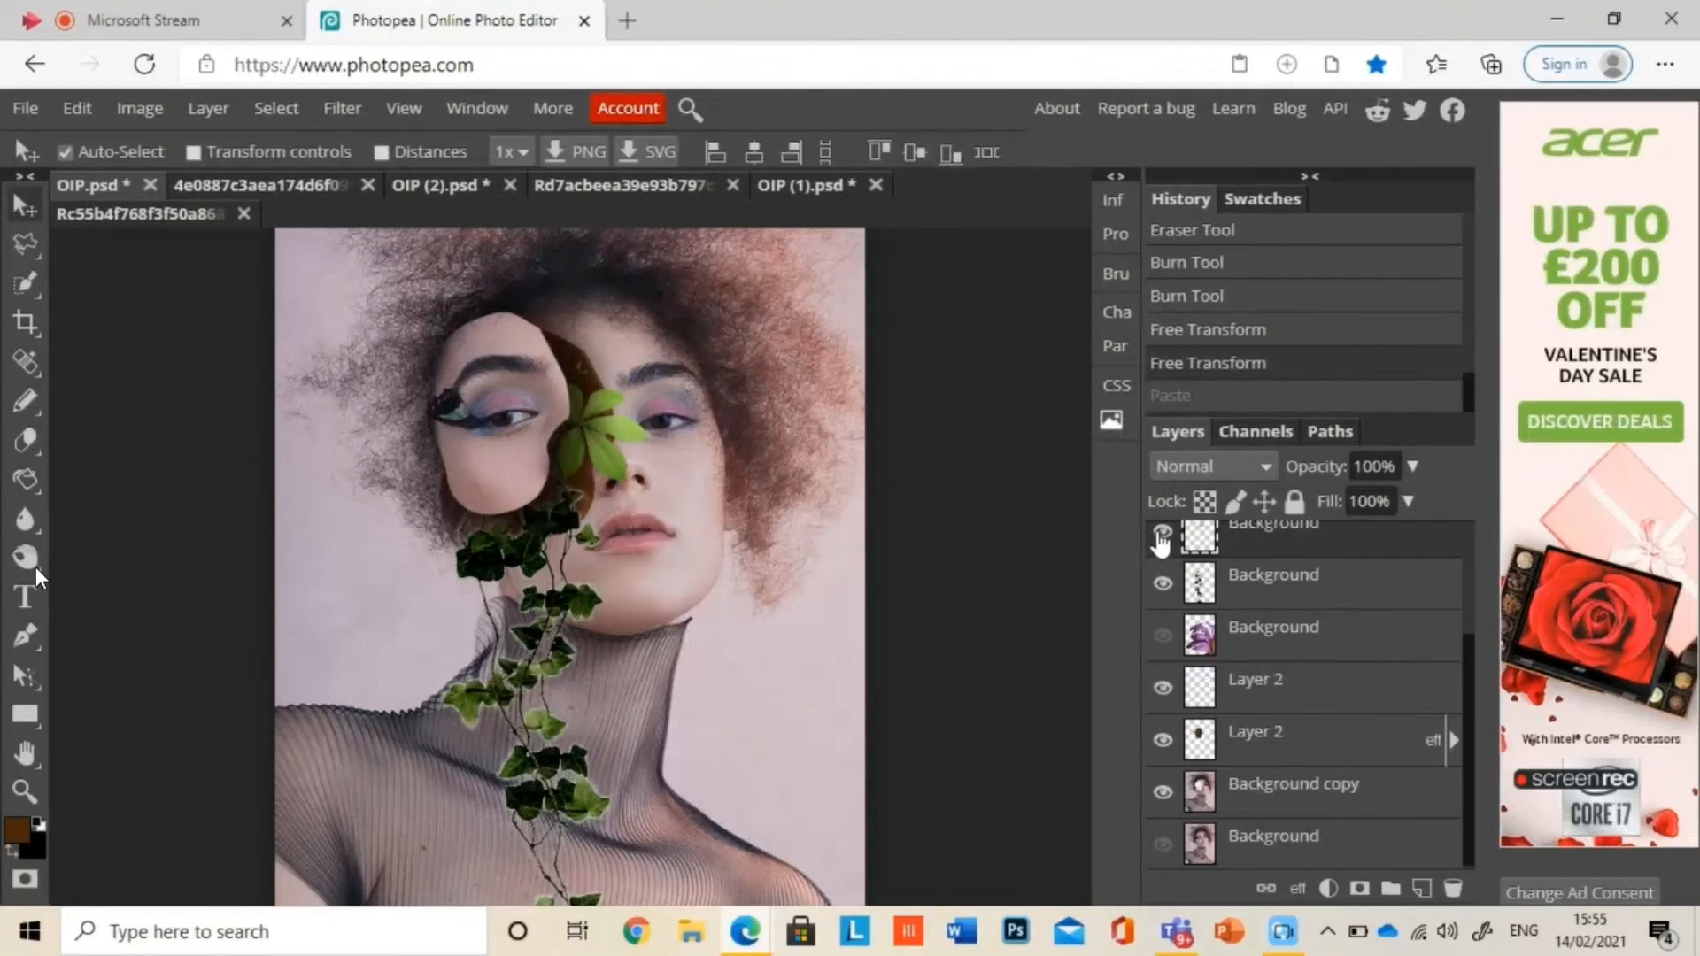
Step: Duplicate the small leaf, rotate it about 93.6°, flip it to about -77% height, and place it below the cut-out face's cheek
left_click(1162, 534)
right_click(1332, 535)
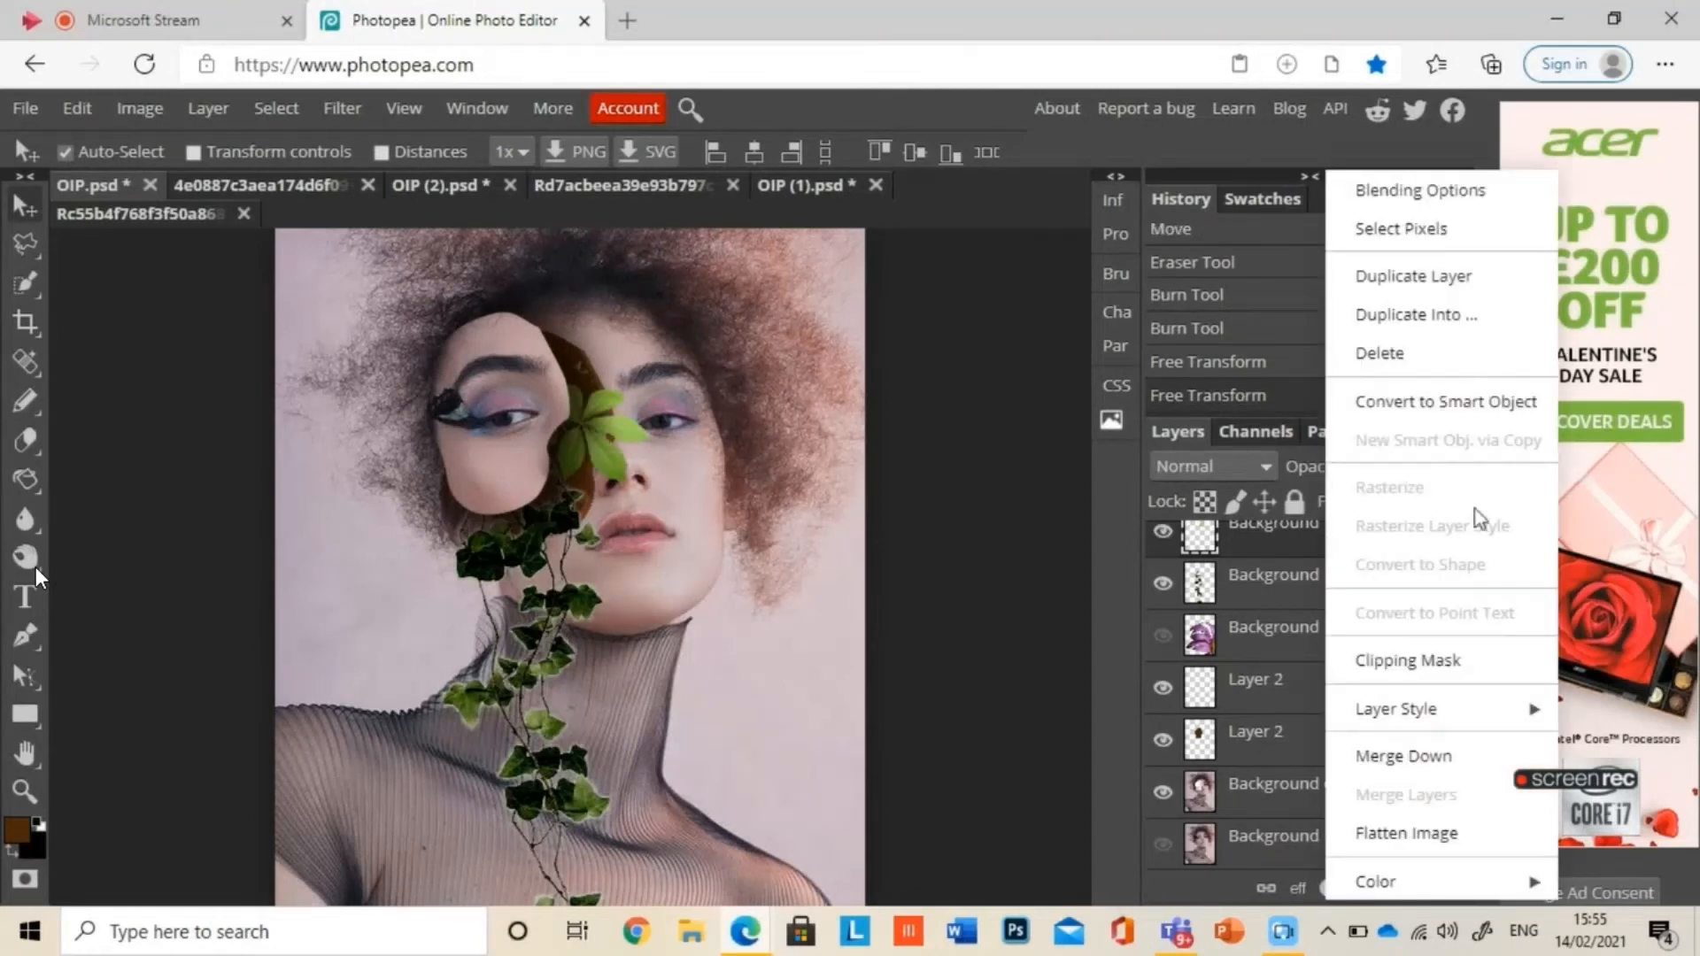
left_click(1440, 282)
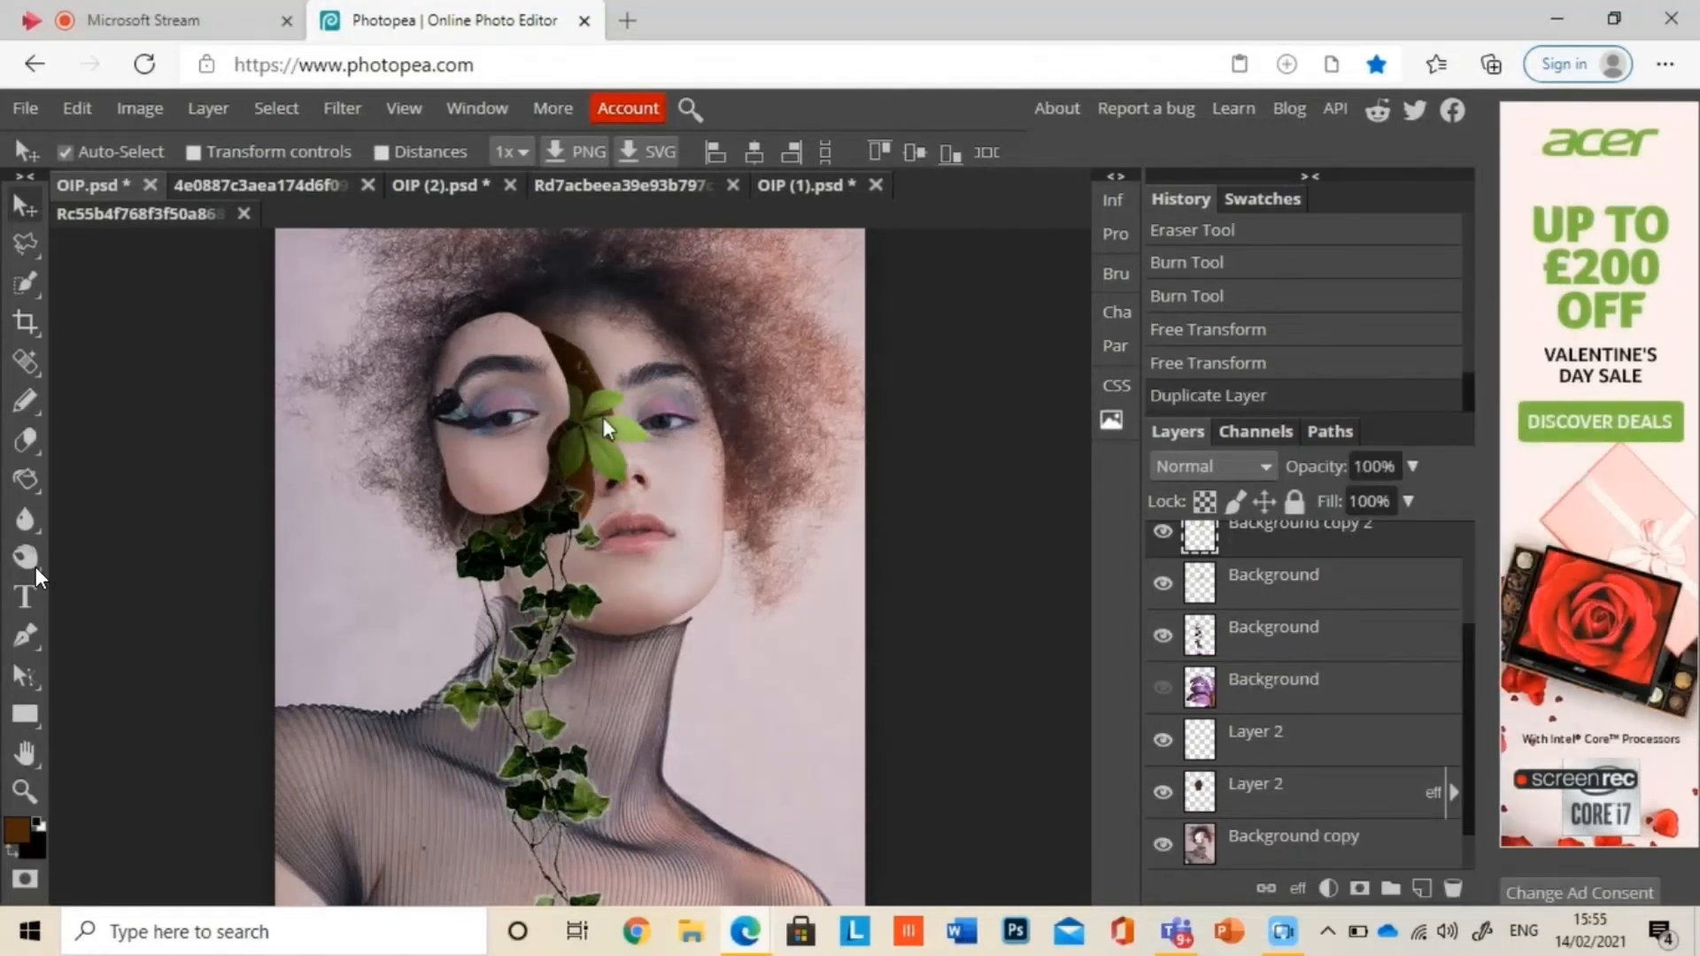
left_click_drag(609, 426, 521, 586)
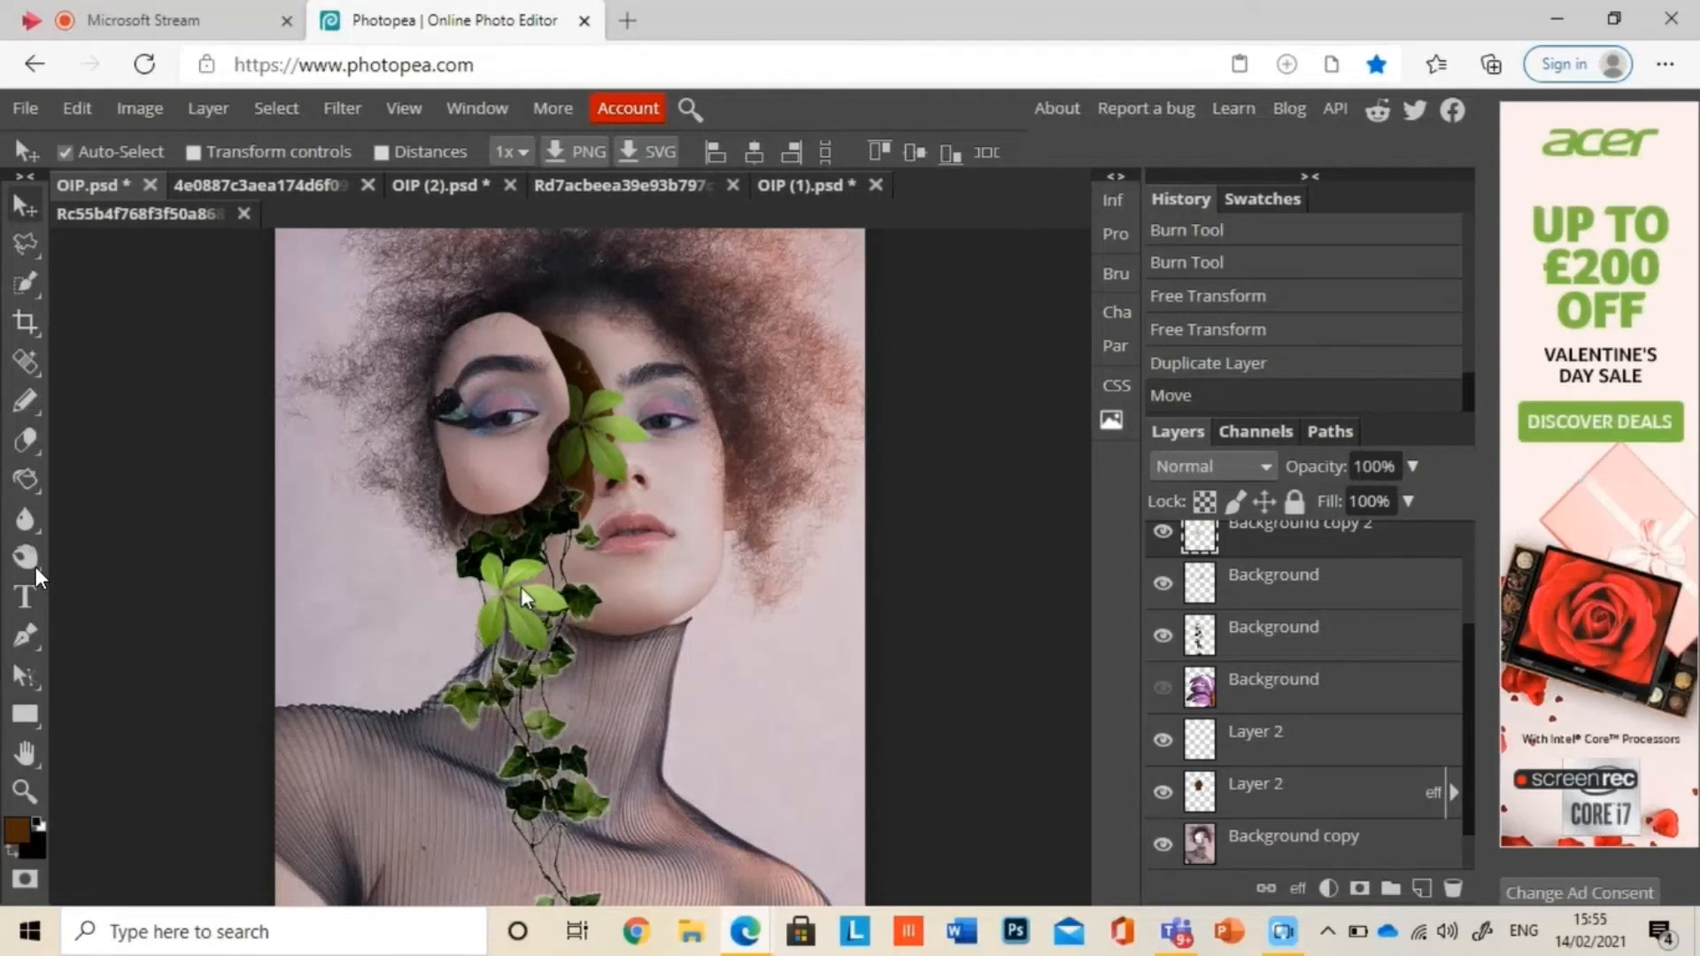
key("ctrl+t")
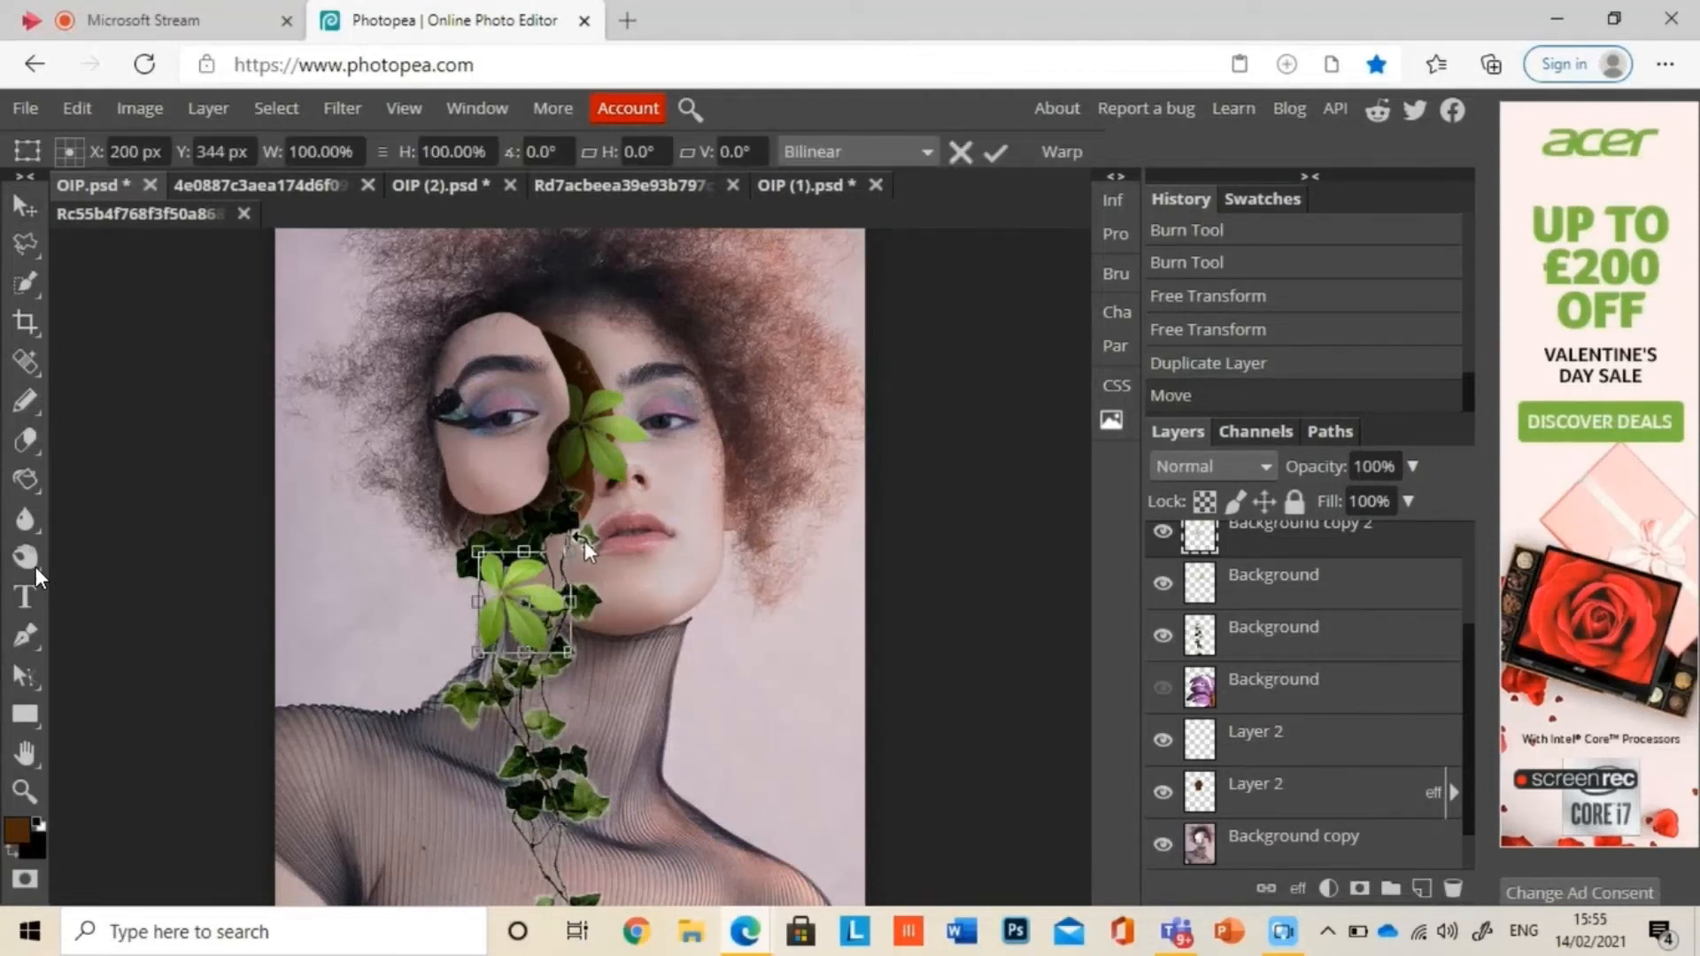
left_click_drag(585, 540, 605, 692)
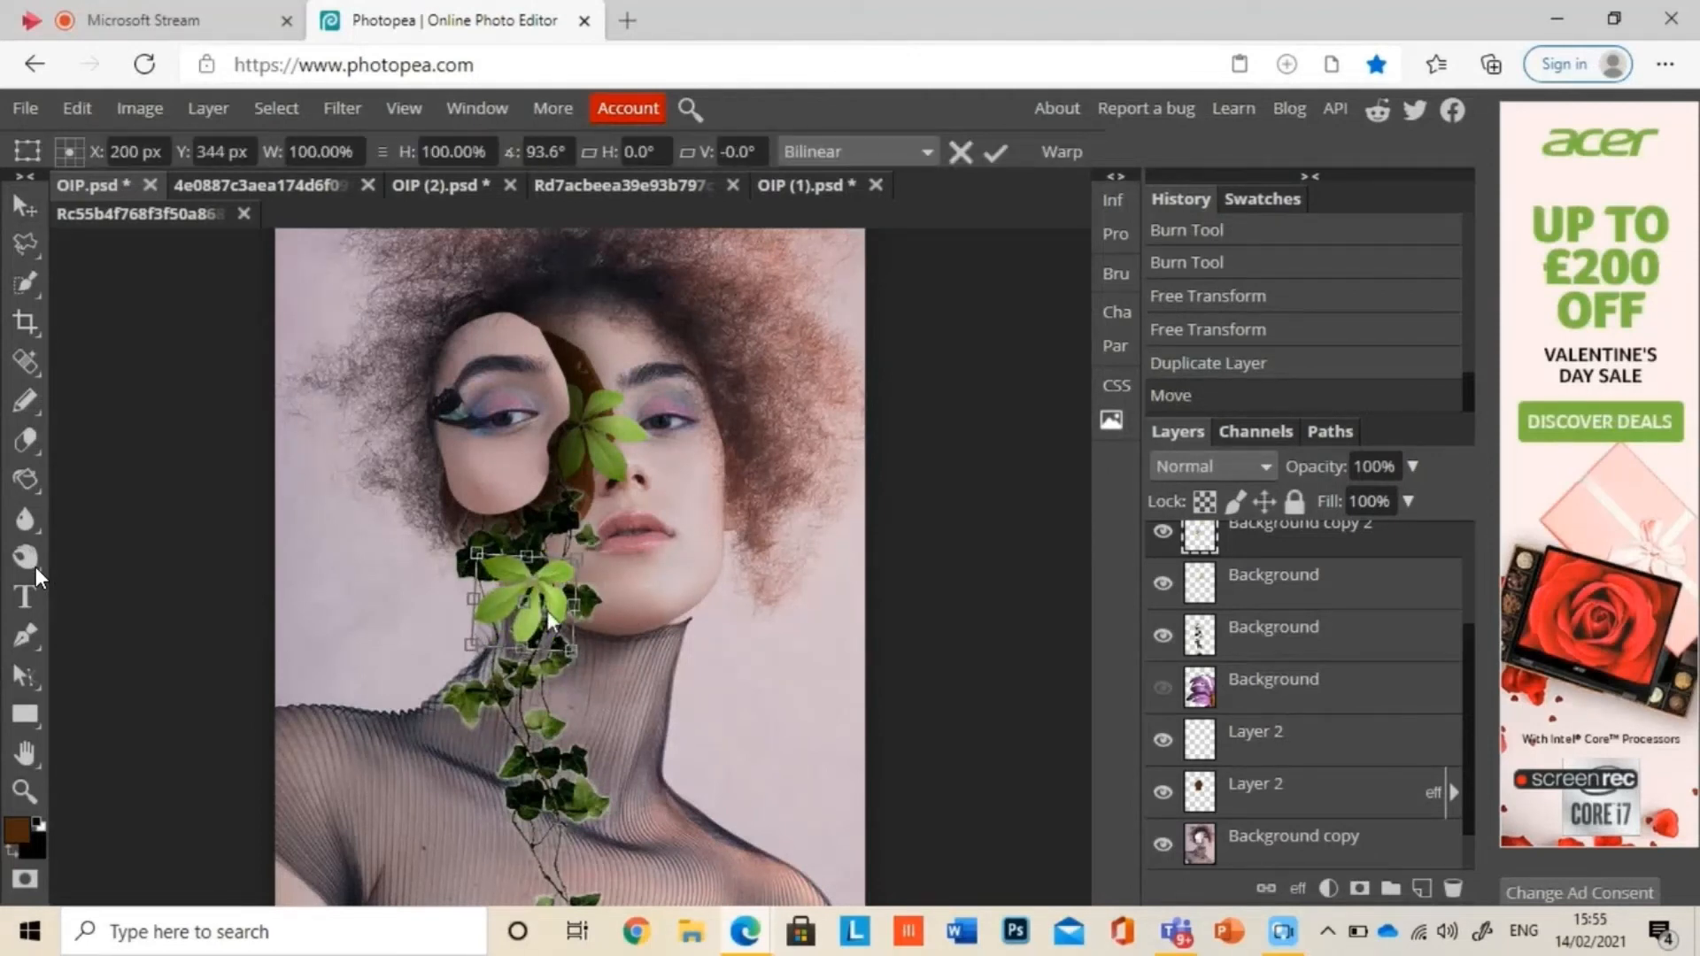
left_click_drag(573, 604, 479, 506)
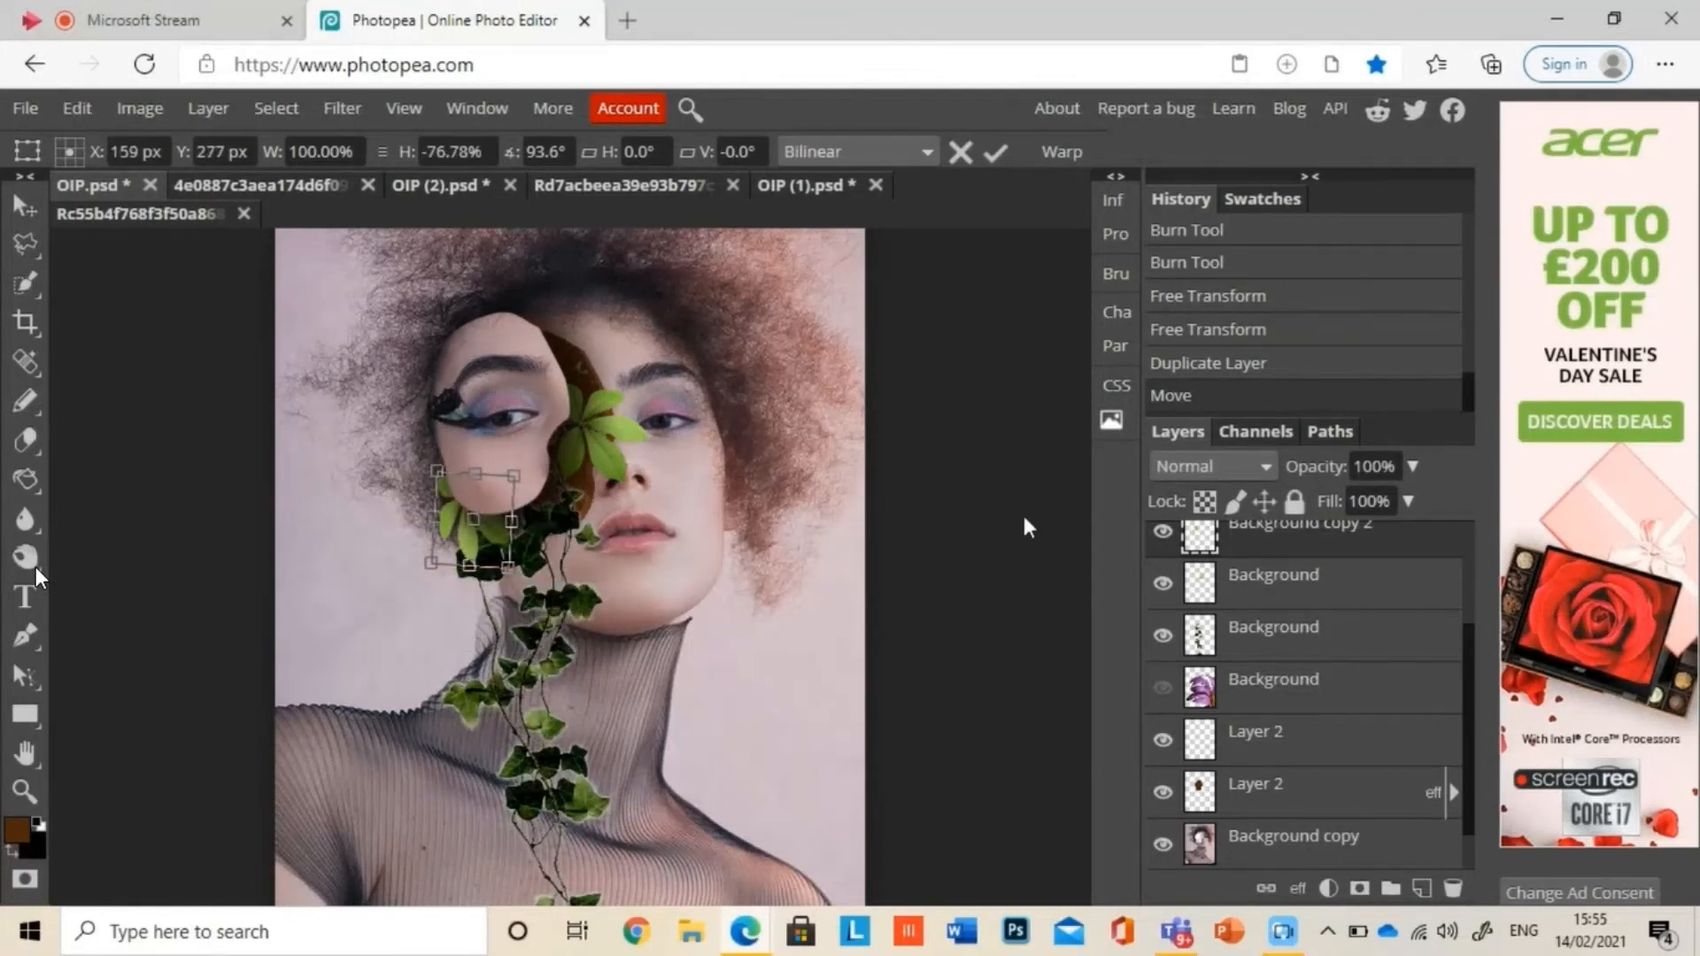
Step: Show the purple daisy layer and select it for editing
left_click(1164, 688)
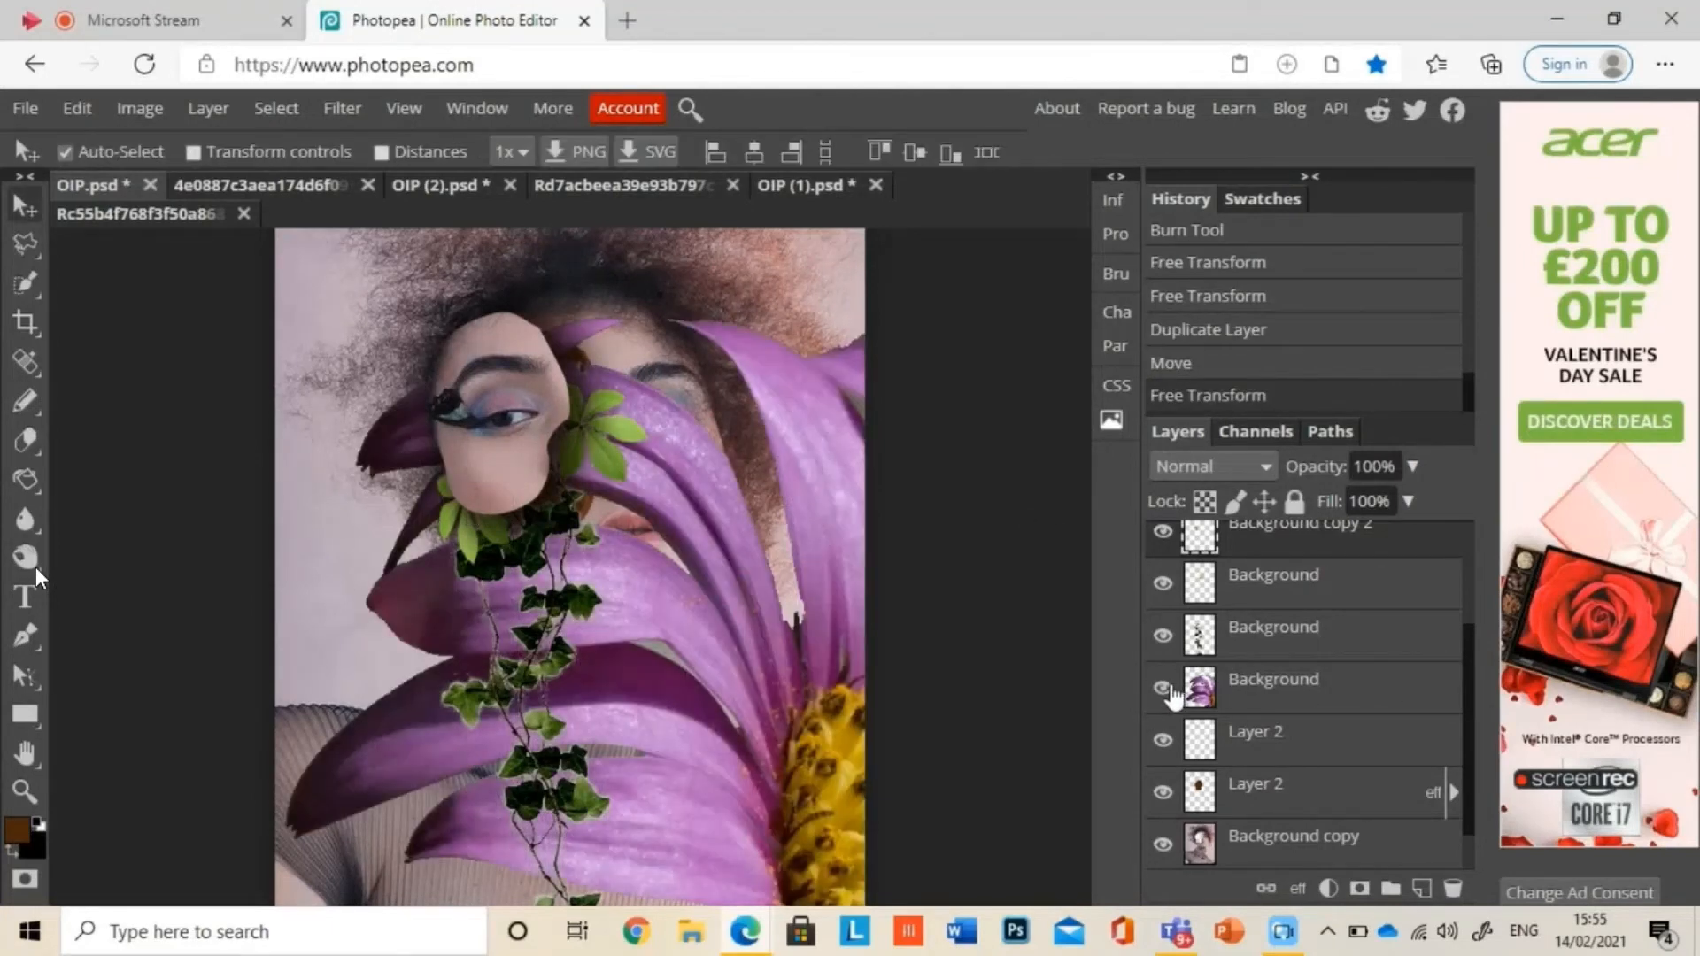
key("ctrl+t")
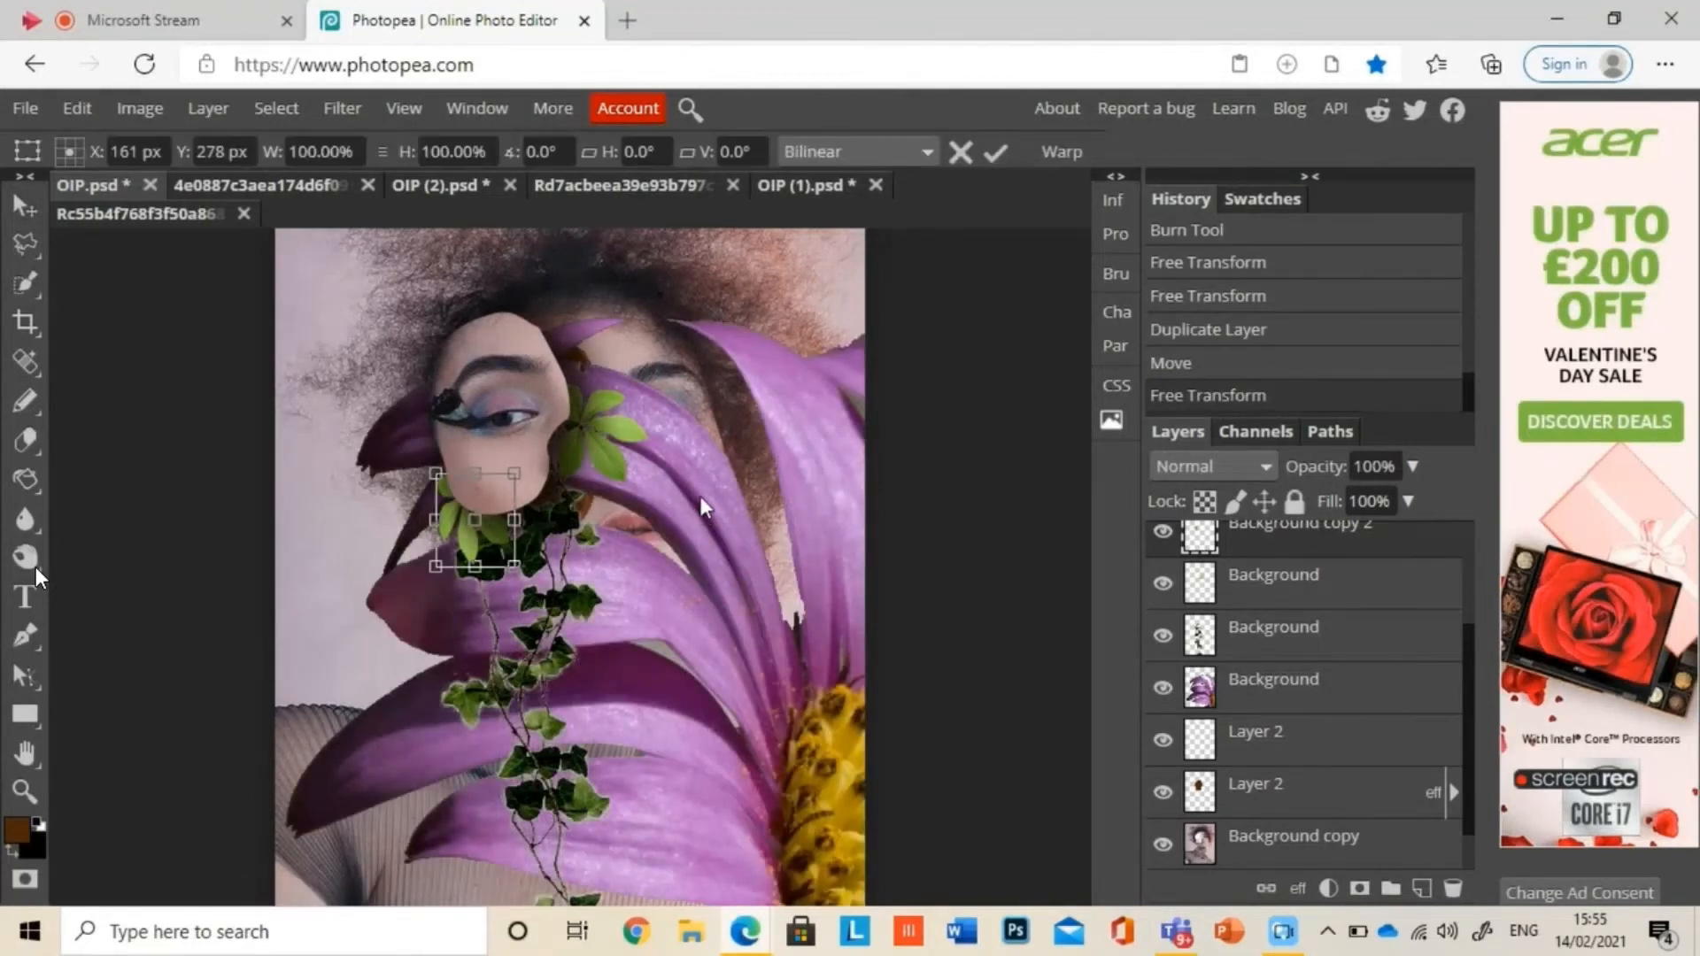
left_click(1299, 691)
Step: Try to shrink the purple daisy, place it beside the mouth, and move its layer above the ivy vine
key("ctrl+t")
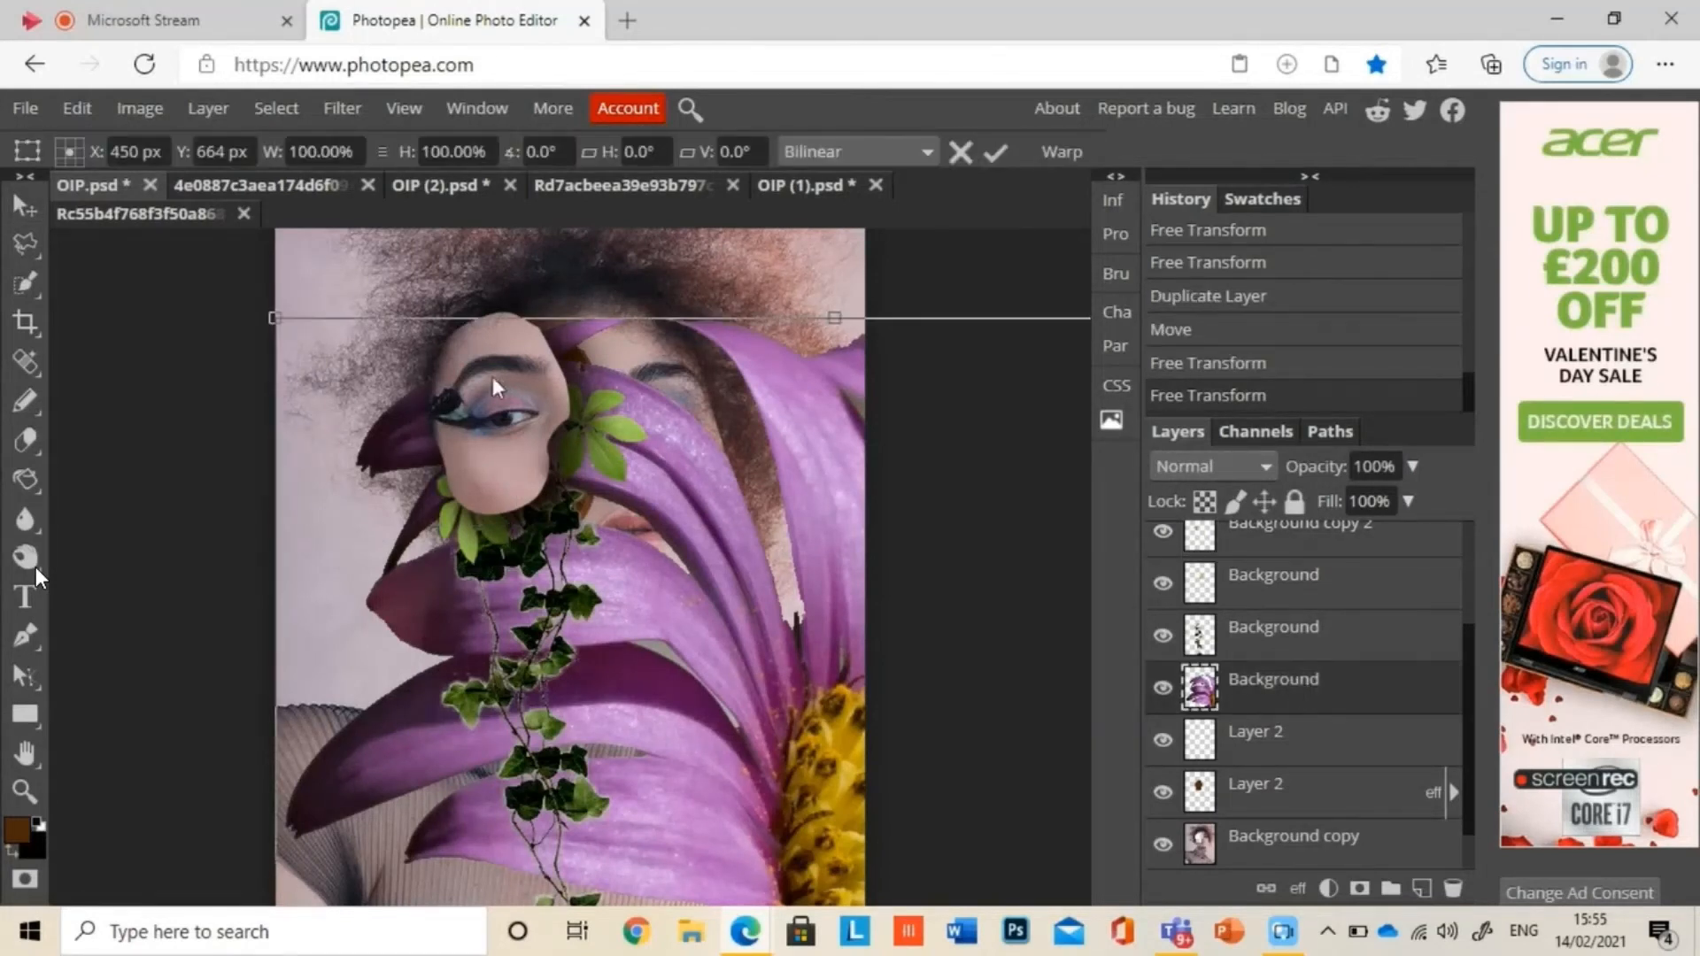
left_click_drag(257, 321, 660, 662)
left_click_drag(740, 740, 342, 379)
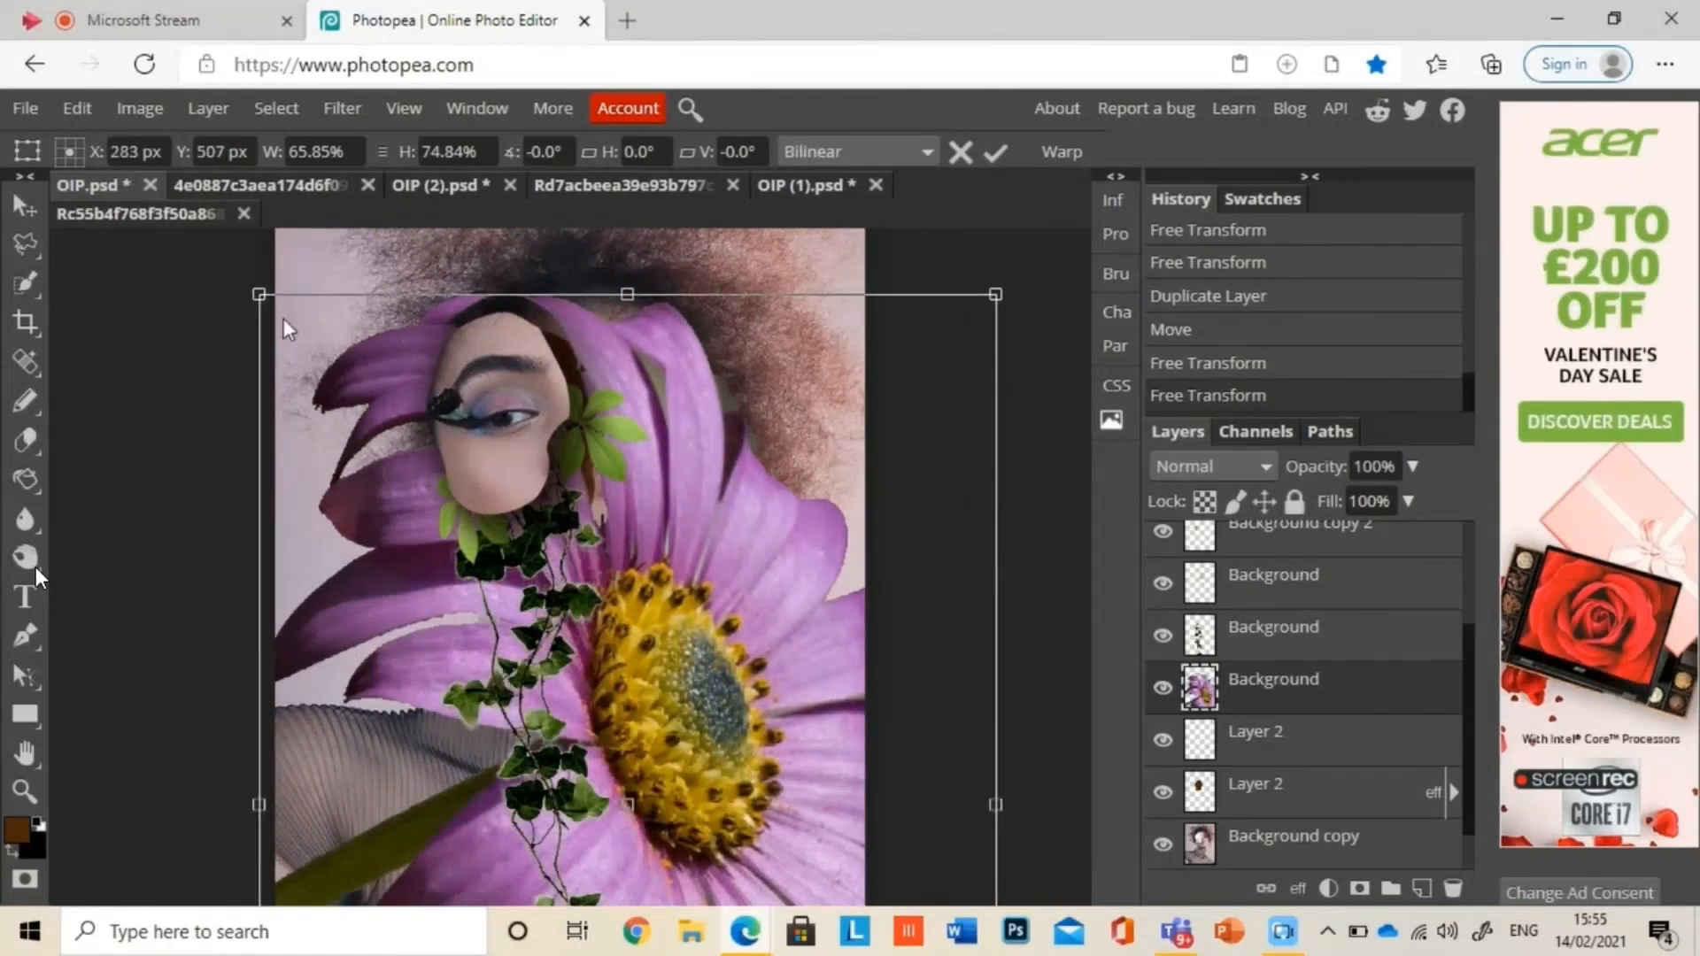
left_click_drag(259, 294, 491, 662)
left_click_drag(547, 761, 549, 763)
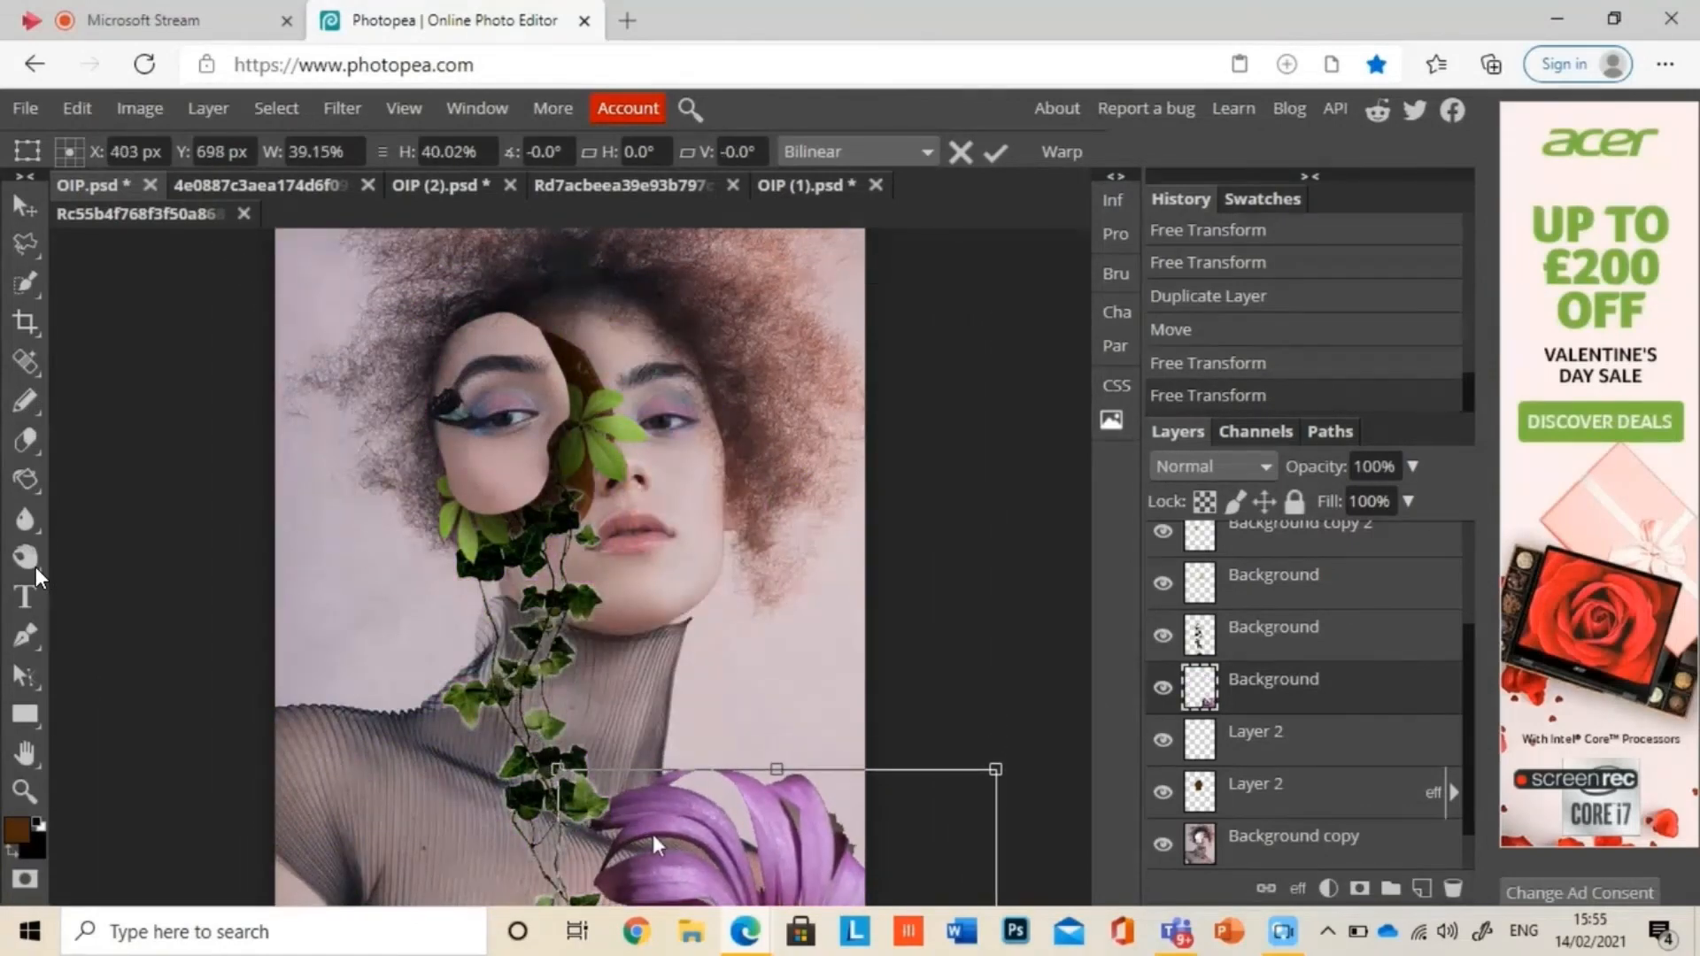
left_click_drag(652, 834, 723, 726)
left_click_drag(794, 789, 595, 529)
left_click_drag(1286, 689, 1281, 617)
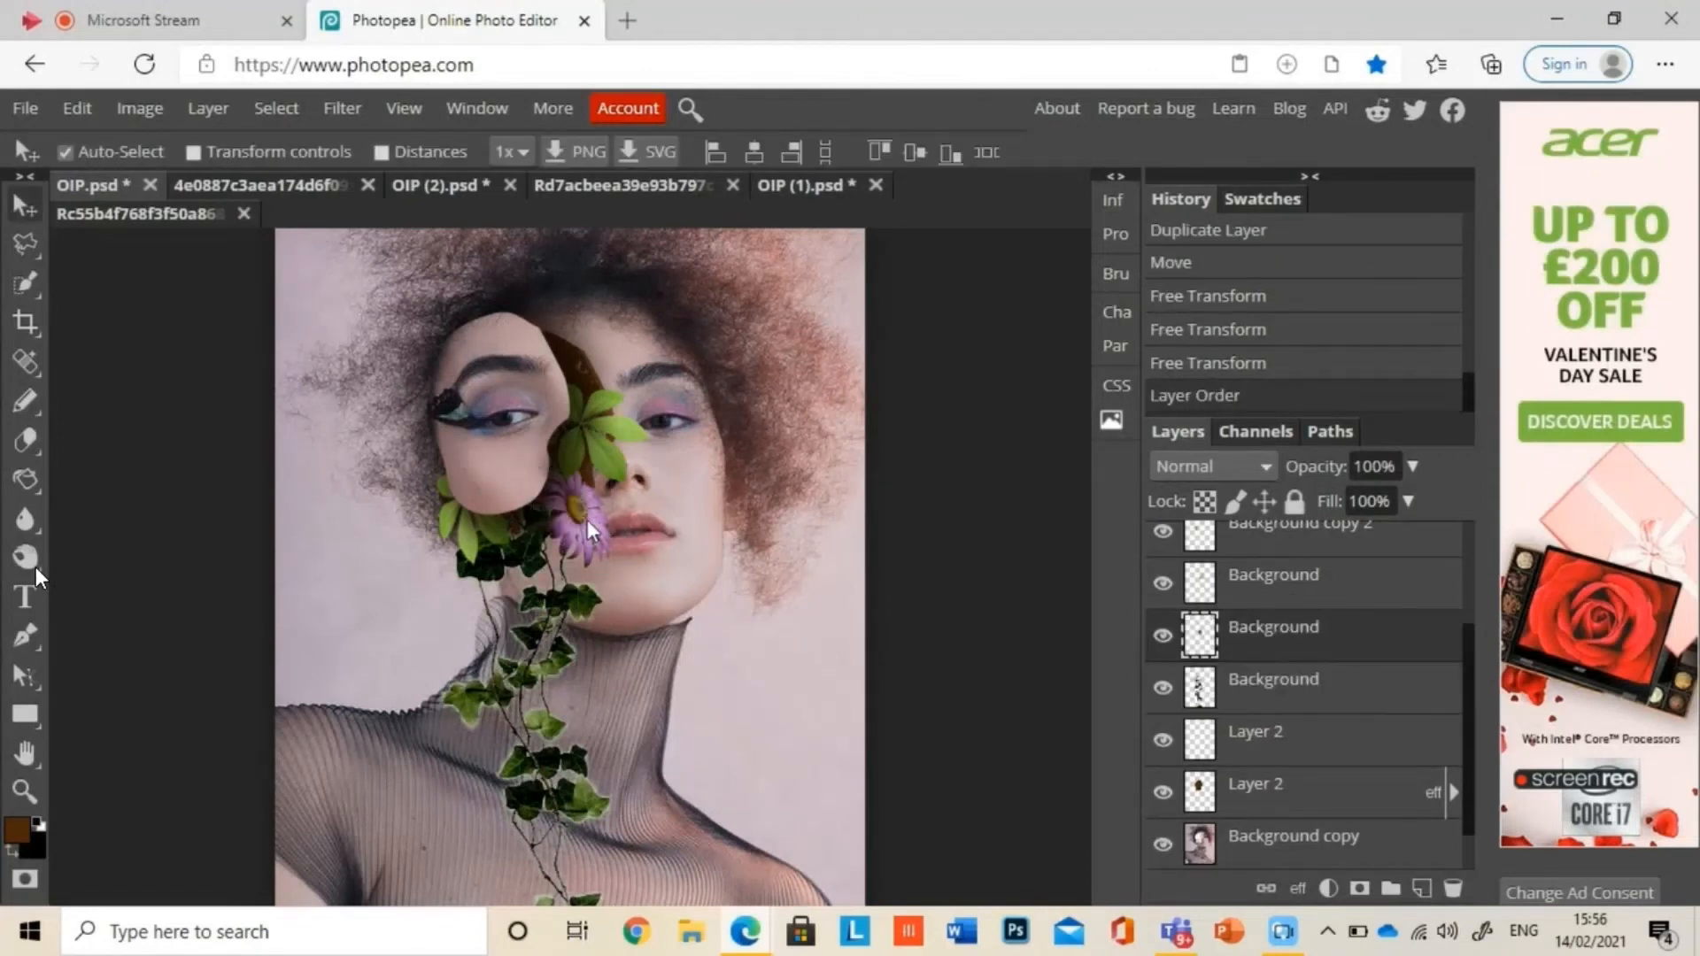
Step: Try to rotate, flip and shrink the purple daisy to about 67% by 70% and place it in the hair above the cut-out face
left_click_drag(587, 519, 596, 551)
key("ctrl+t")
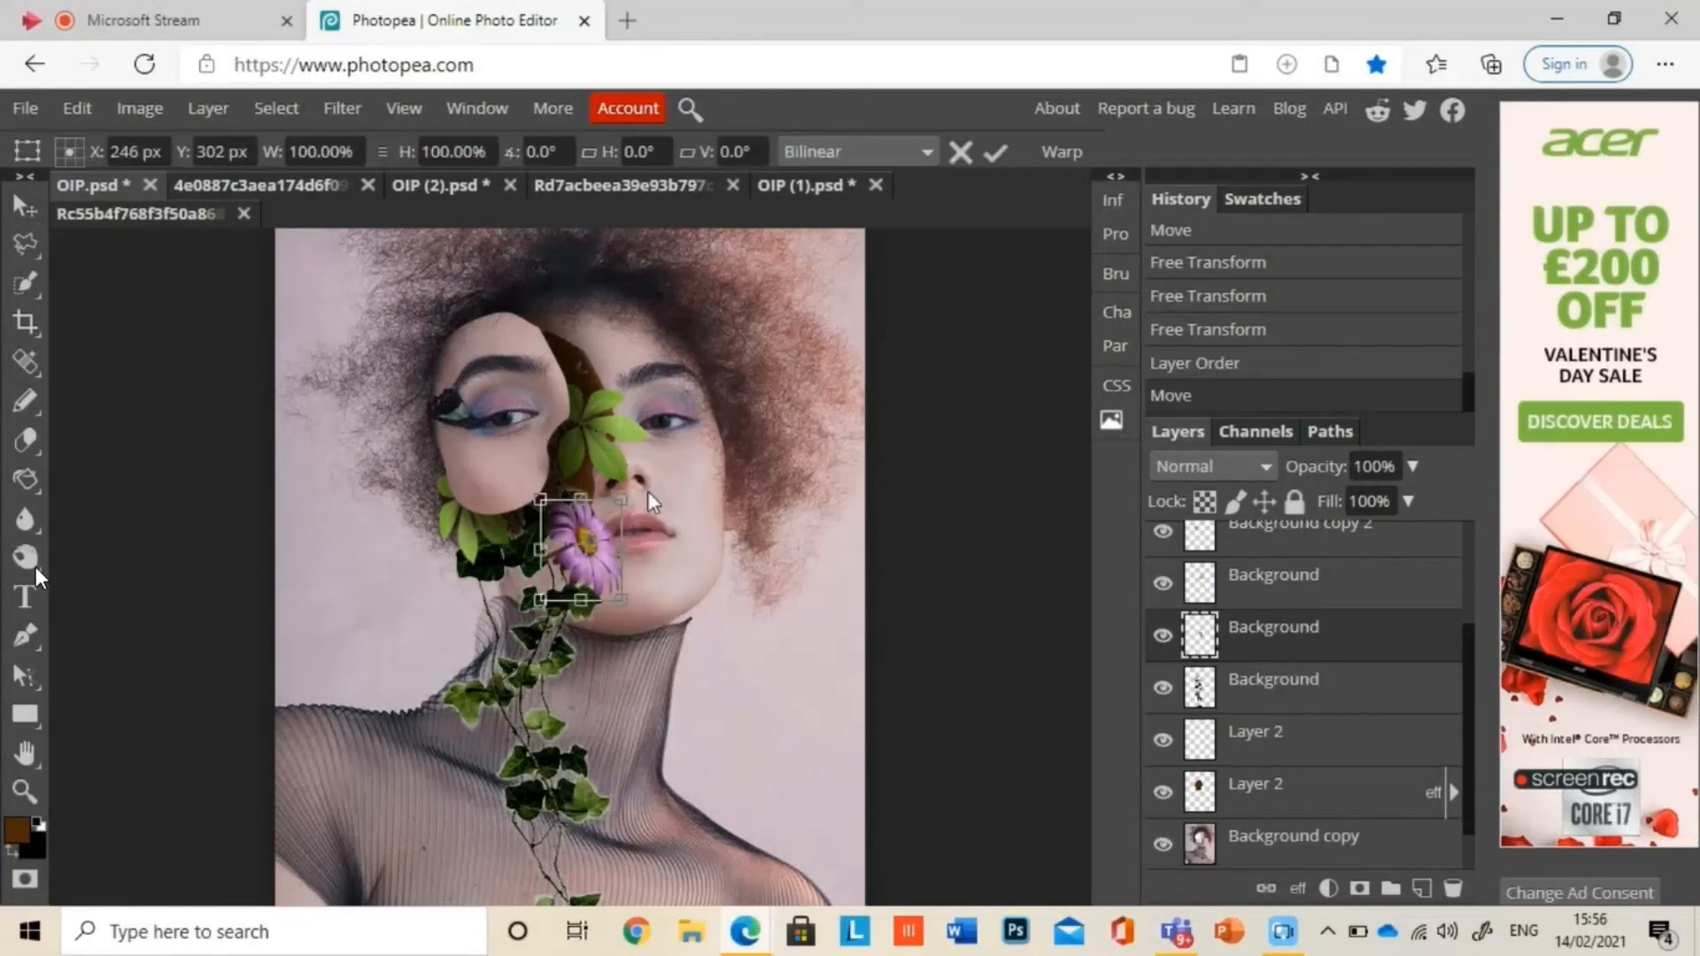
left_click_drag(633, 491, 539, 309)
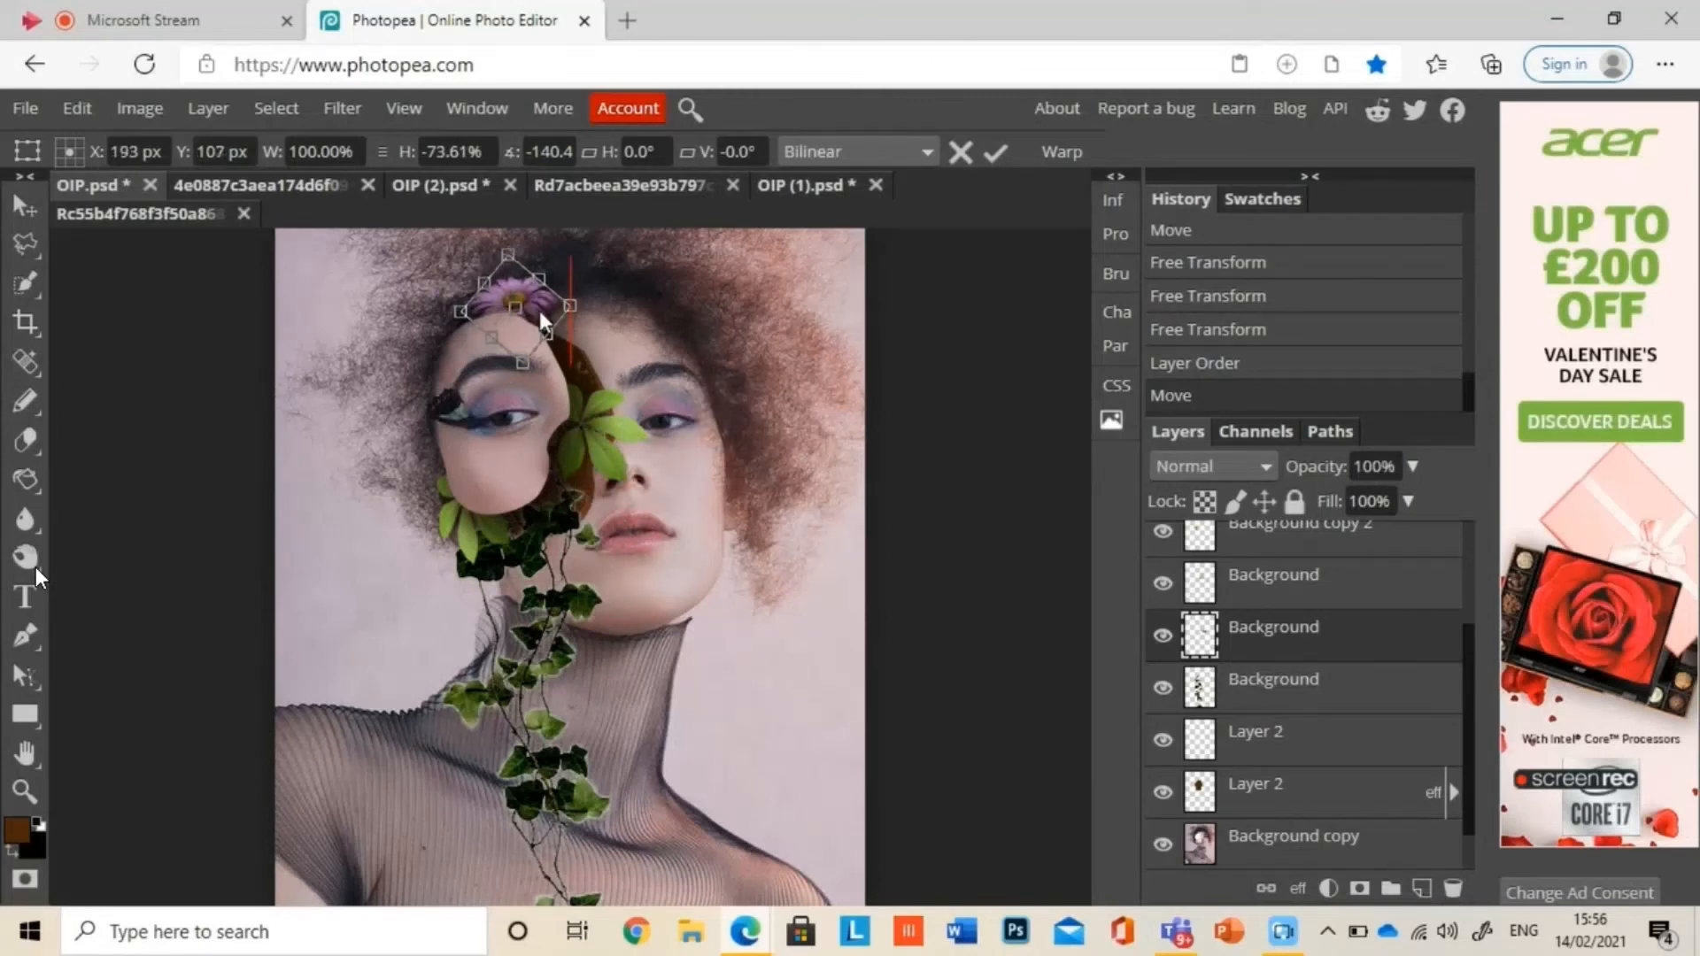
left_click_drag(507, 254, 509, 324)
left_click_drag(501, 408, 493, 441)
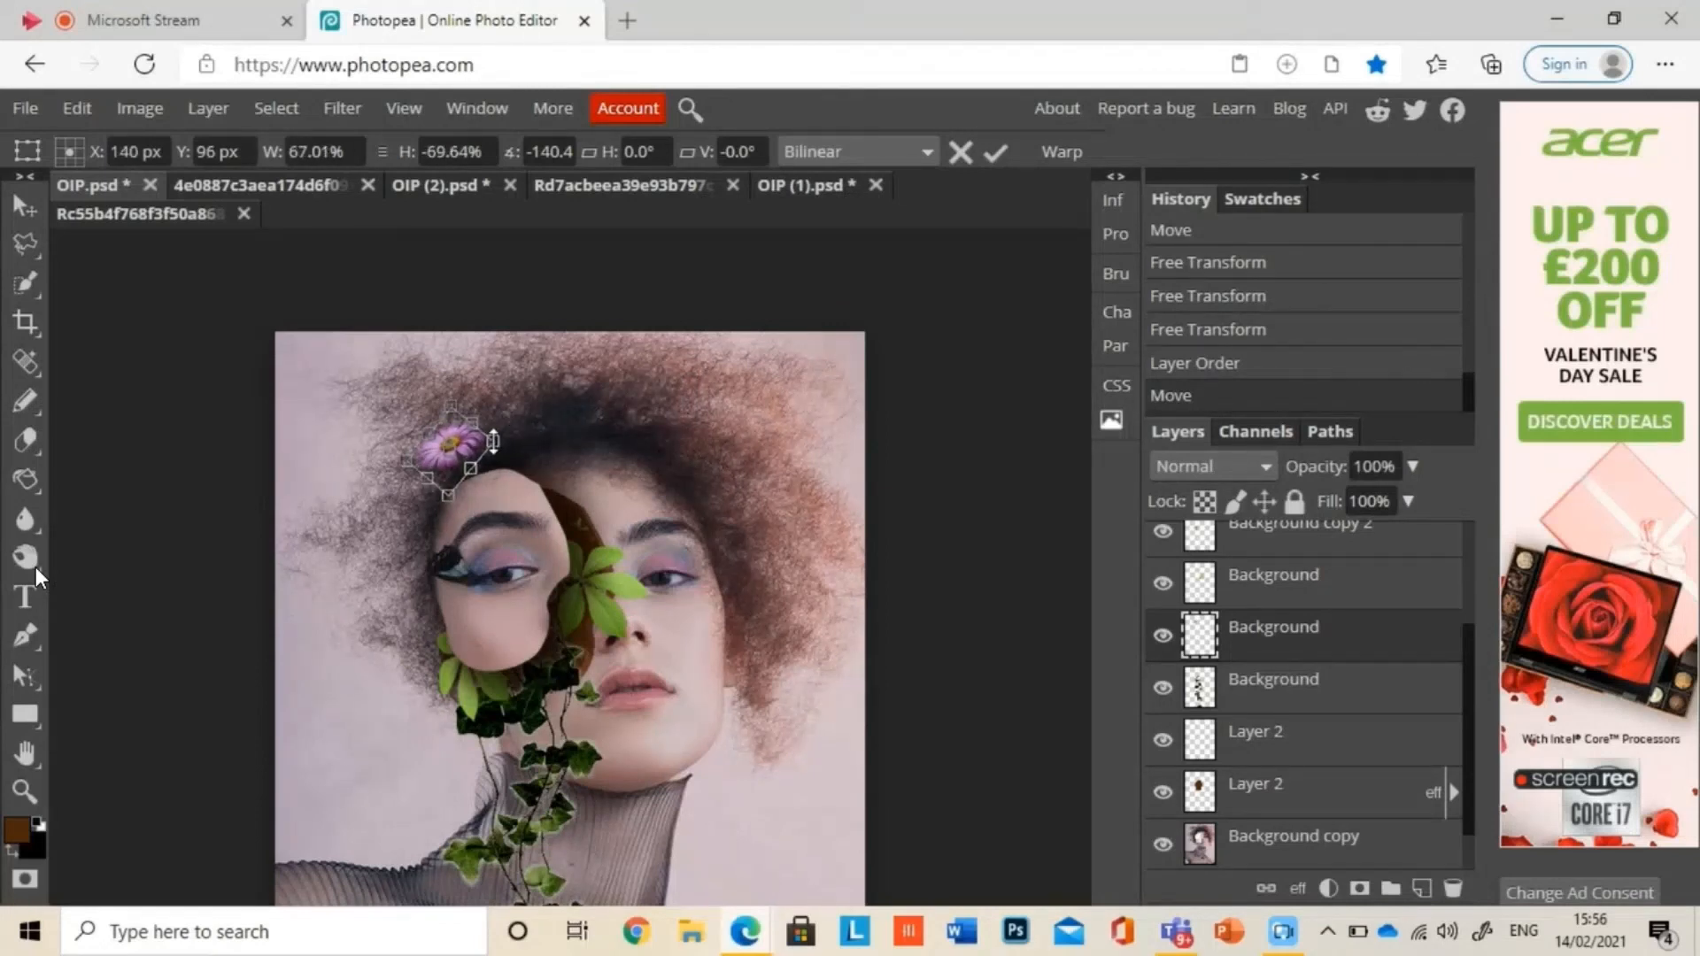
key("Return")
Step: Undo the purple daisy's scaling, layer reordering, move and rotation
key("ctrl+z")
key("ctrl+z")
key("ctrl+z")
key("ctrl+z")
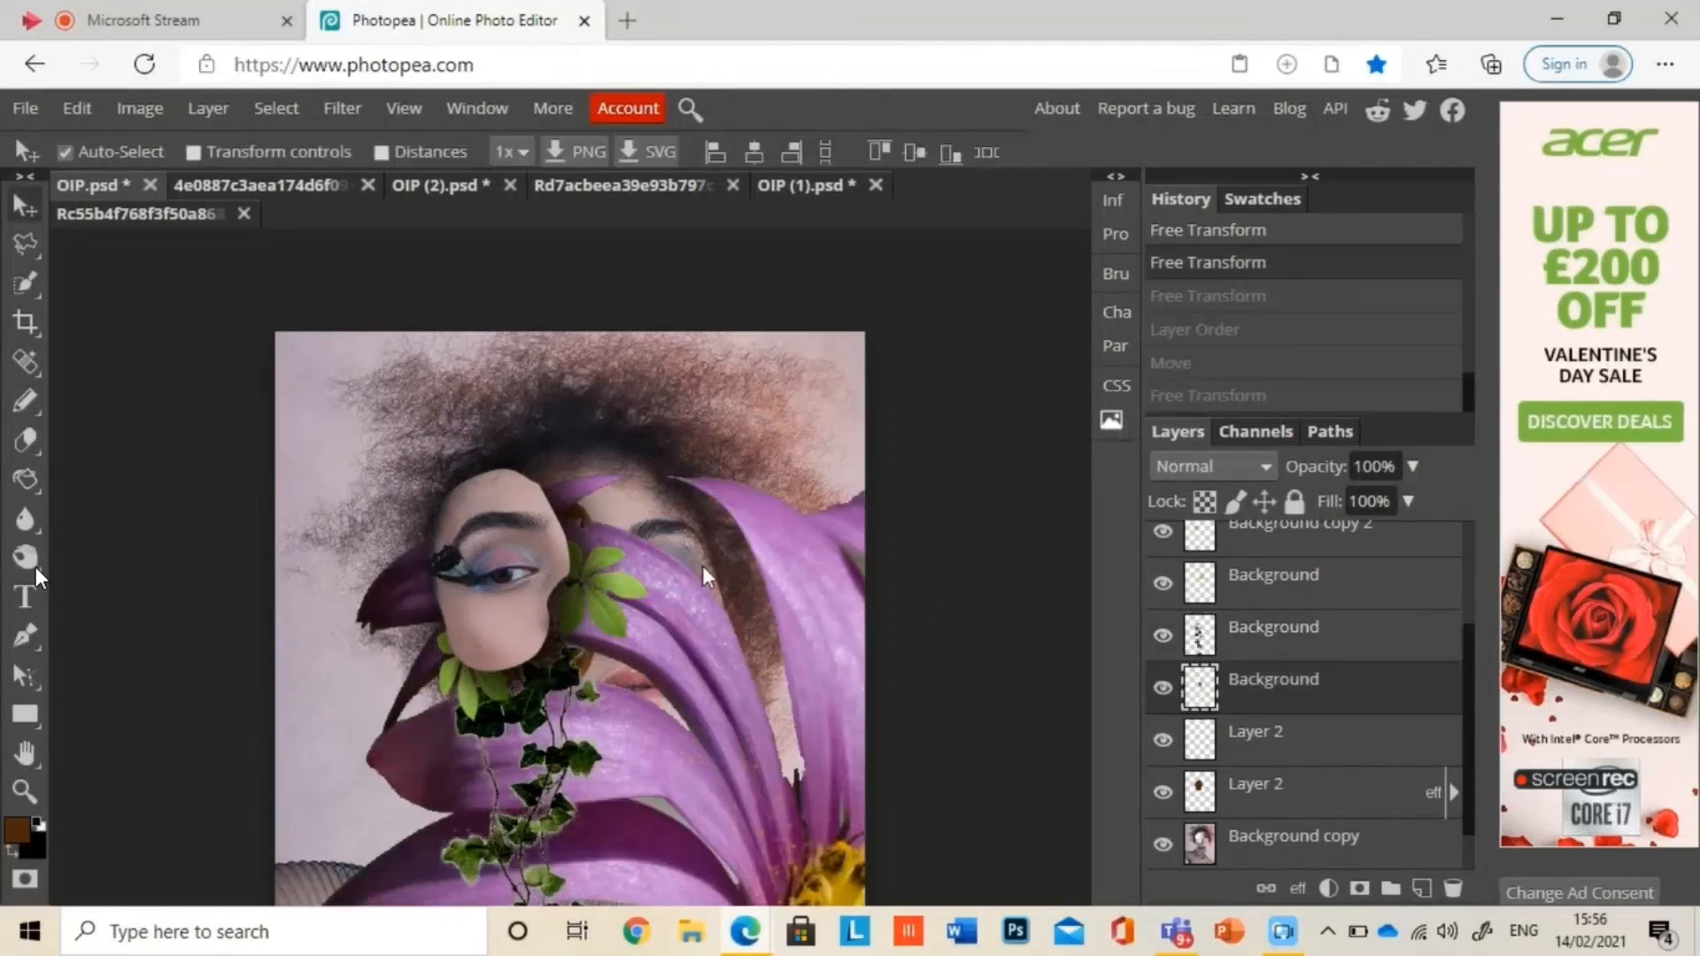
right_click(1248, 693)
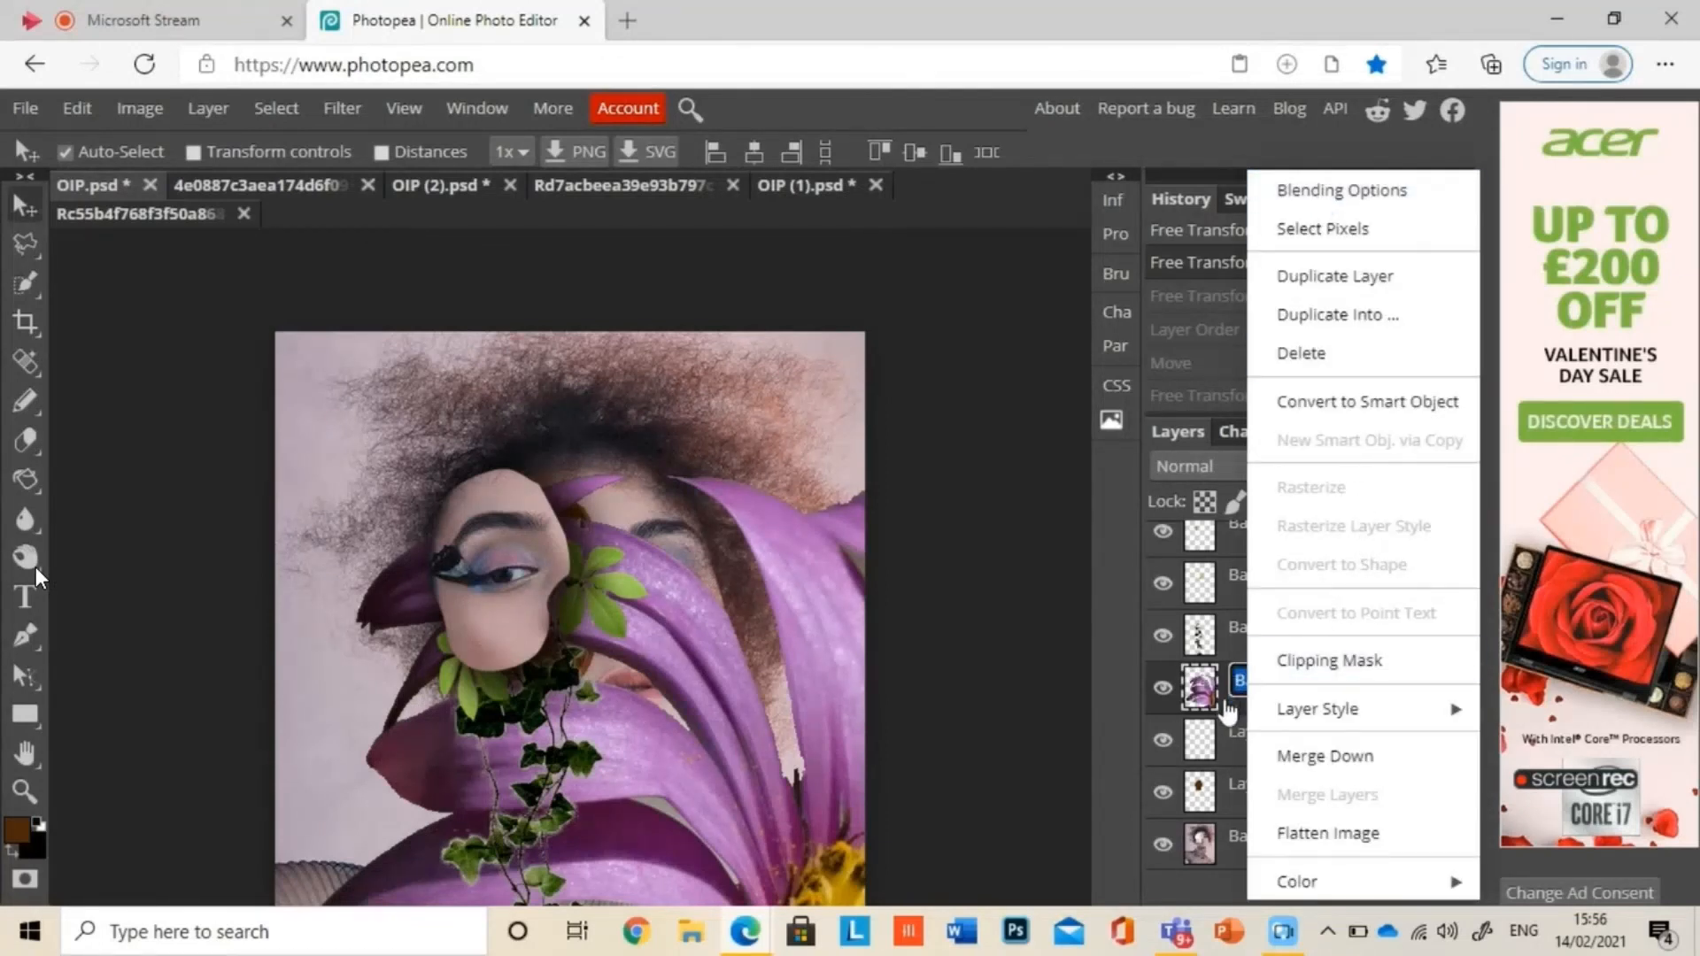
right_click(1227, 709)
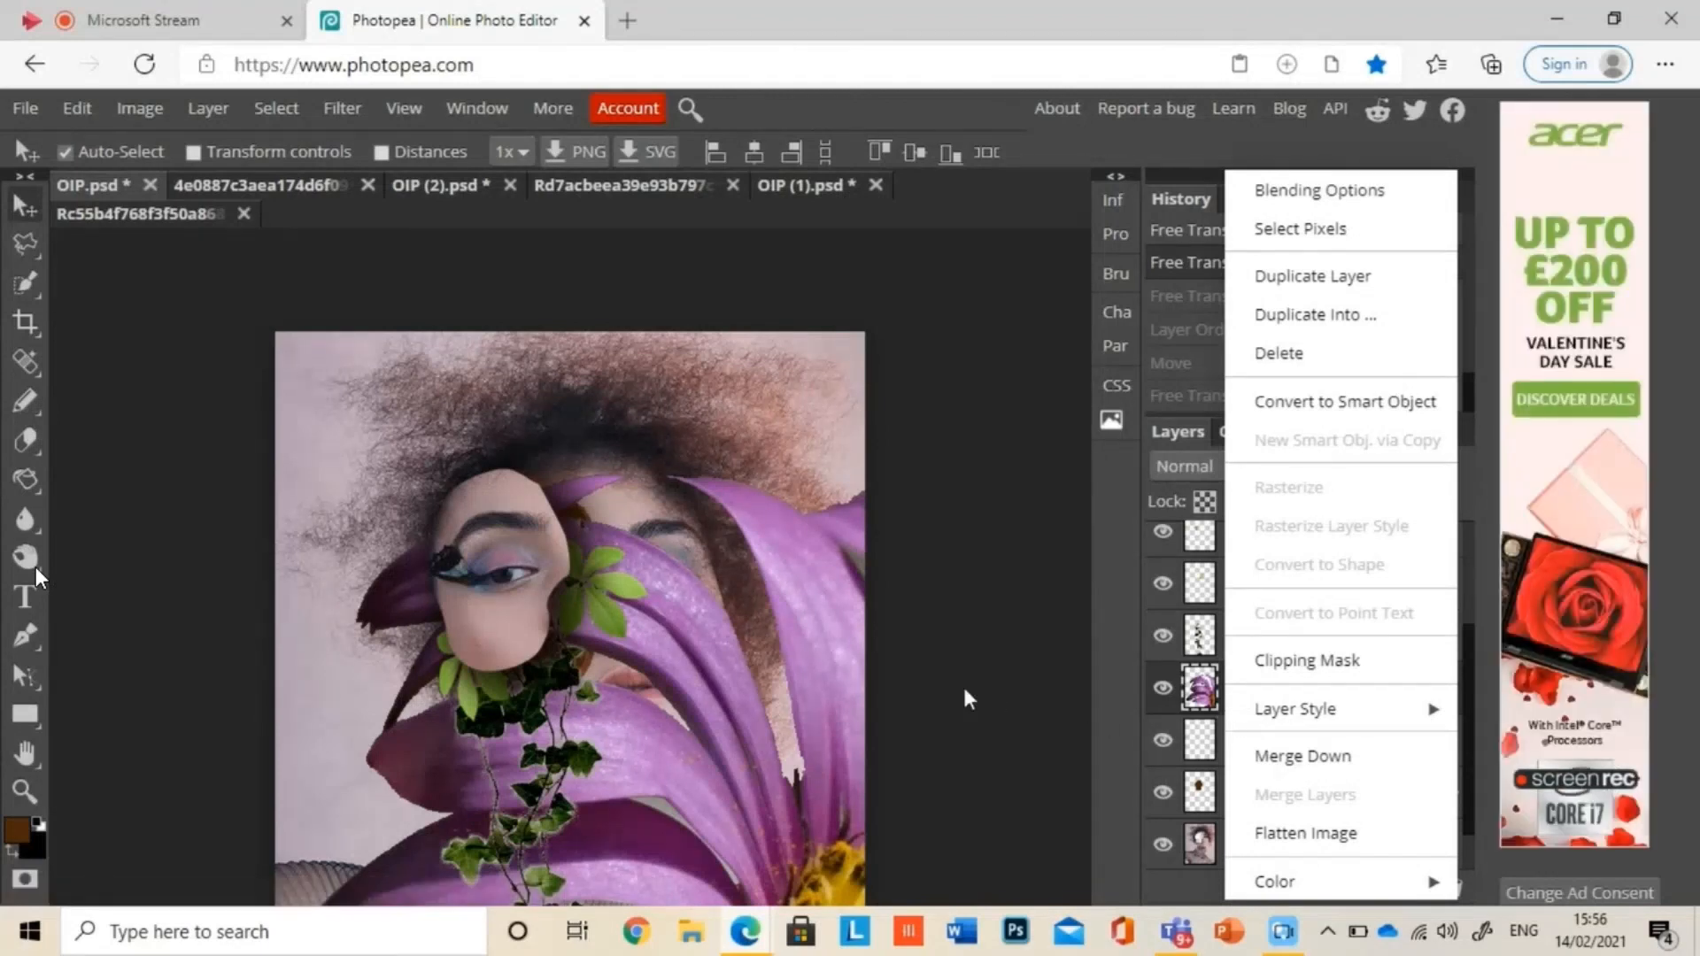
left_click(752, 636)
Step: Scale the purple daisy down again and place it in the hair at the upper edge of the cut-out face
left_click(1298, 713)
key("ctrl+alt+t")
left_click_drag(275, 475, 639, 912)
left_click_drag(810, 894, 372, 384)
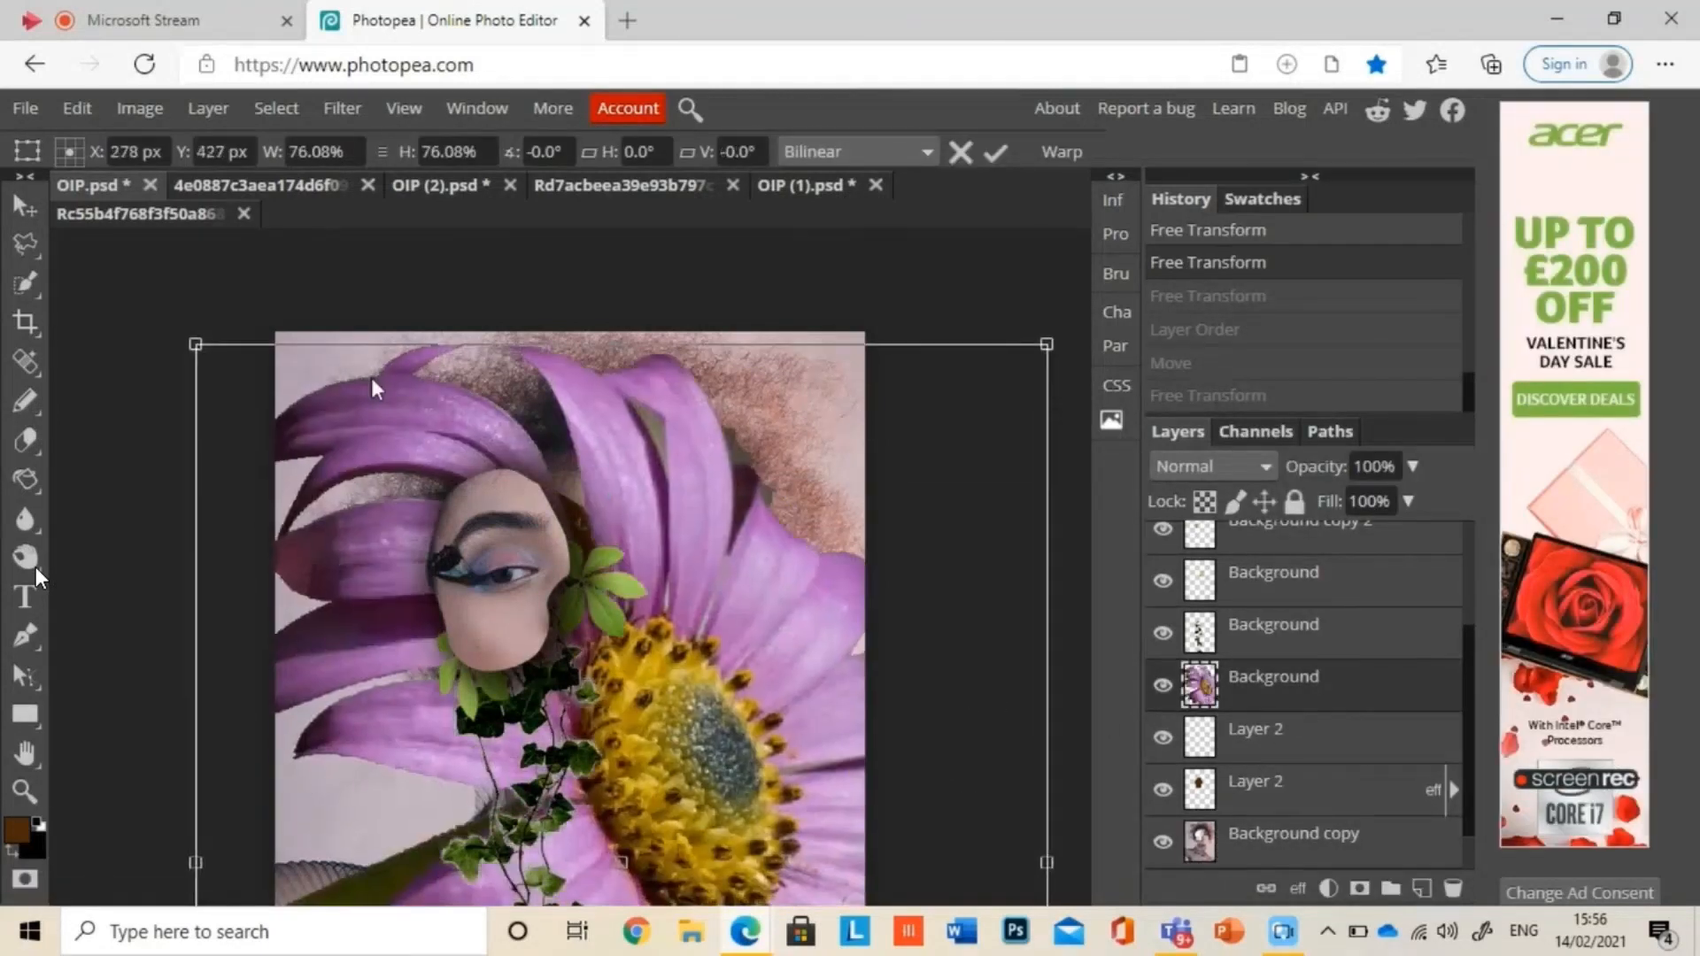
left_click_drag(198, 342, 516, 735)
left_click_drag(646, 770, 448, 318)
left_click_drag(319, 285, 624, 656)
left_click_drag(754, 749, 482, 681)
left_click_drag(583, 721, 623, 371)
left_click_drag(552, 431, 460, 454)
key("Return")
Step: Show the blue flower layer and scale it down to a small bloom on the portrait
left_click_drag(1468, 671, 1468, 587)
left_click(1163, 616)
left_click(1288, 609)
key("ctrl+alt+t")
left_click_drag(949, 402, 650, 744)
Step: Duplicate the blue flower twice, arrange the three blooms around the cut-out face and beside the mouth, and transform the last copy
right_click(1262, 611)
left_click(1328, 214)
right_click(1328, 613)
left_click(1473, 281)
key("ctrl+alt+t")
key("ctrl+z")
key("t")
key("ctrl+alt+t")
key("Return")
key("ctrl+d")
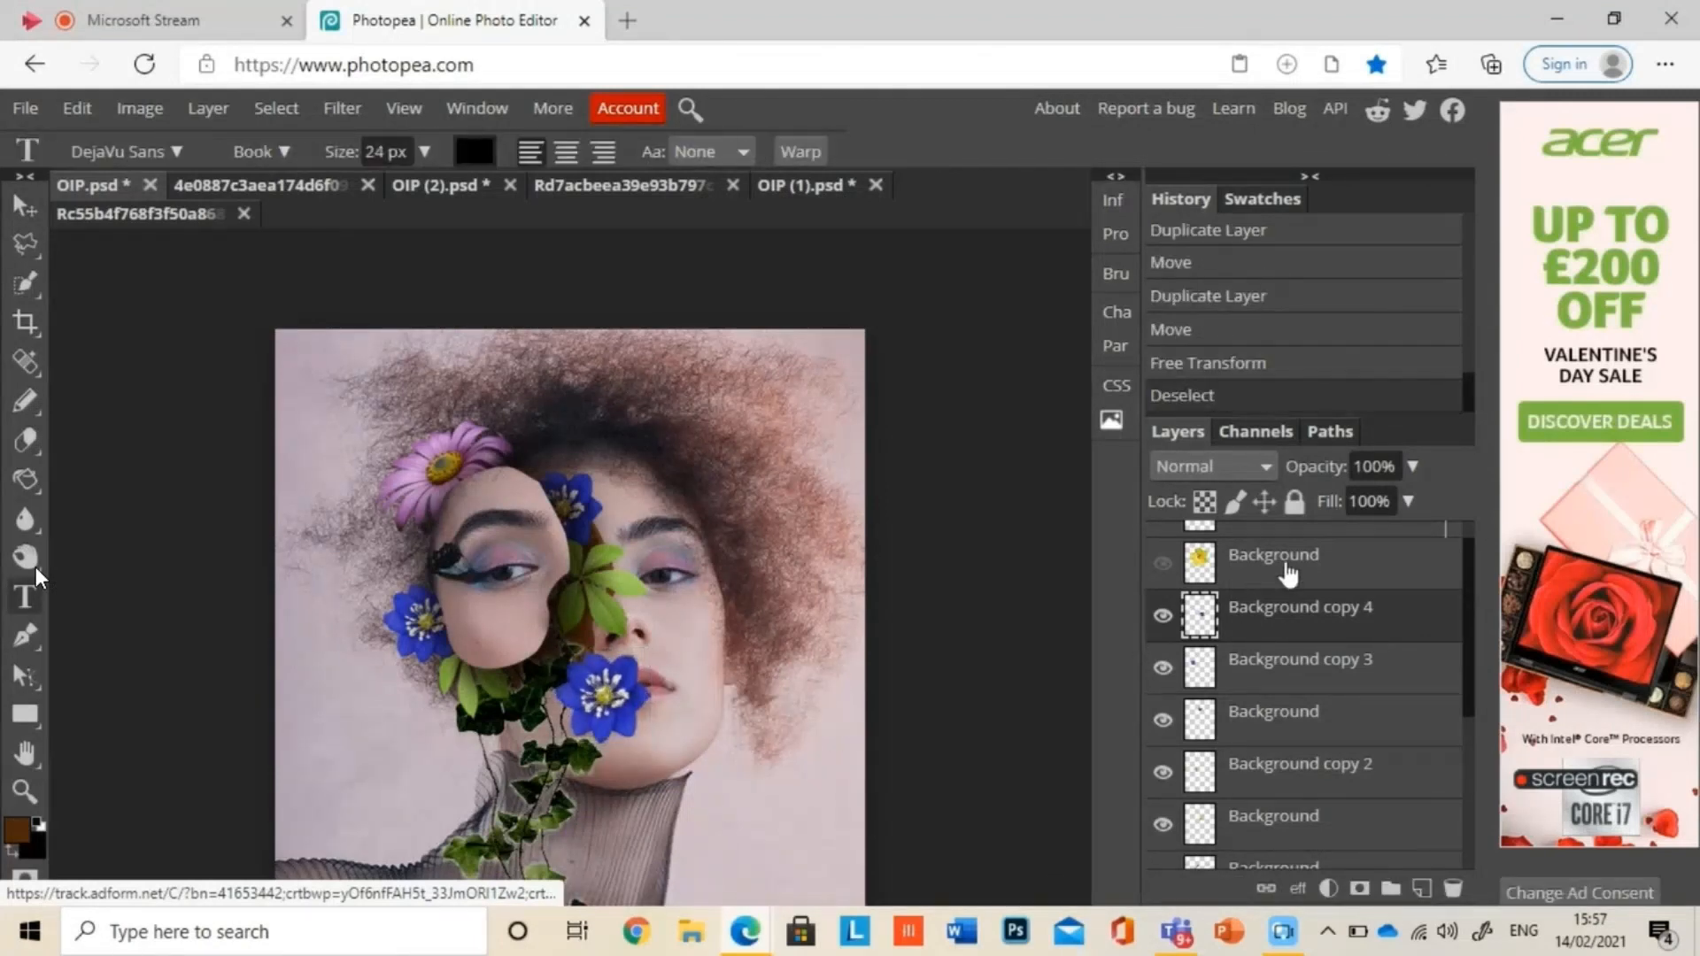
Step: Show the yellow flower layer, scale it down to a small bloom, and position it on the portrait
left_click(1286, 567)
left_click(1163, 564)
key("ctrl+alt+t")
left_click_drag(720, 408, 407, 728)
left_click_drag(399, 754, 876, 554)
key("Return")
Step: Duplicate the yellow flower three times, spreading the blooms above the daisy, on the cheek, beside the face and on the shoulder
right_click(1346, 597)
left_click(1417, 215)
key("Delete")
left_click_drag(1269, 609, 624, 445)
right_click(1276, 597)
left_click(1350, 215)
left_click_drag(497, 427, 739, 759)
left_click(25, 208)
right_click(1279, 706)
left_click(1354, 214)
Step: Export the finished portrait as a JPG at 100% quality and open the downloaded OIP (3).jpg
key("ctrl+minus")
left_click(12, 106)
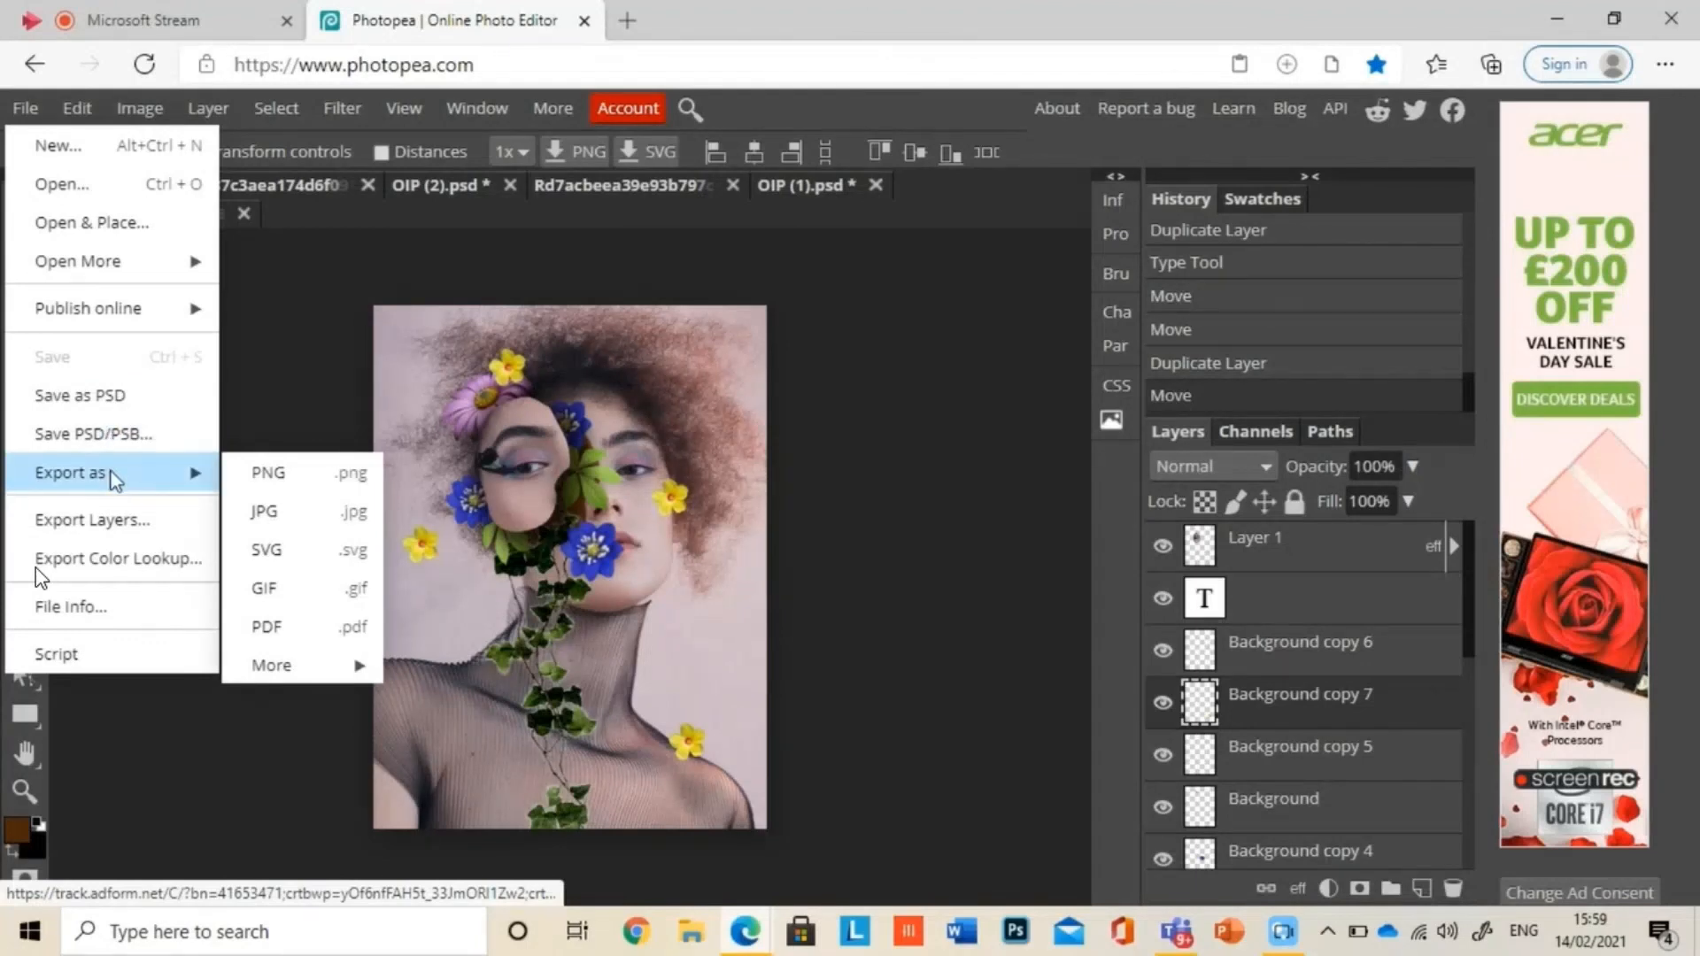
left_click(264, 511)
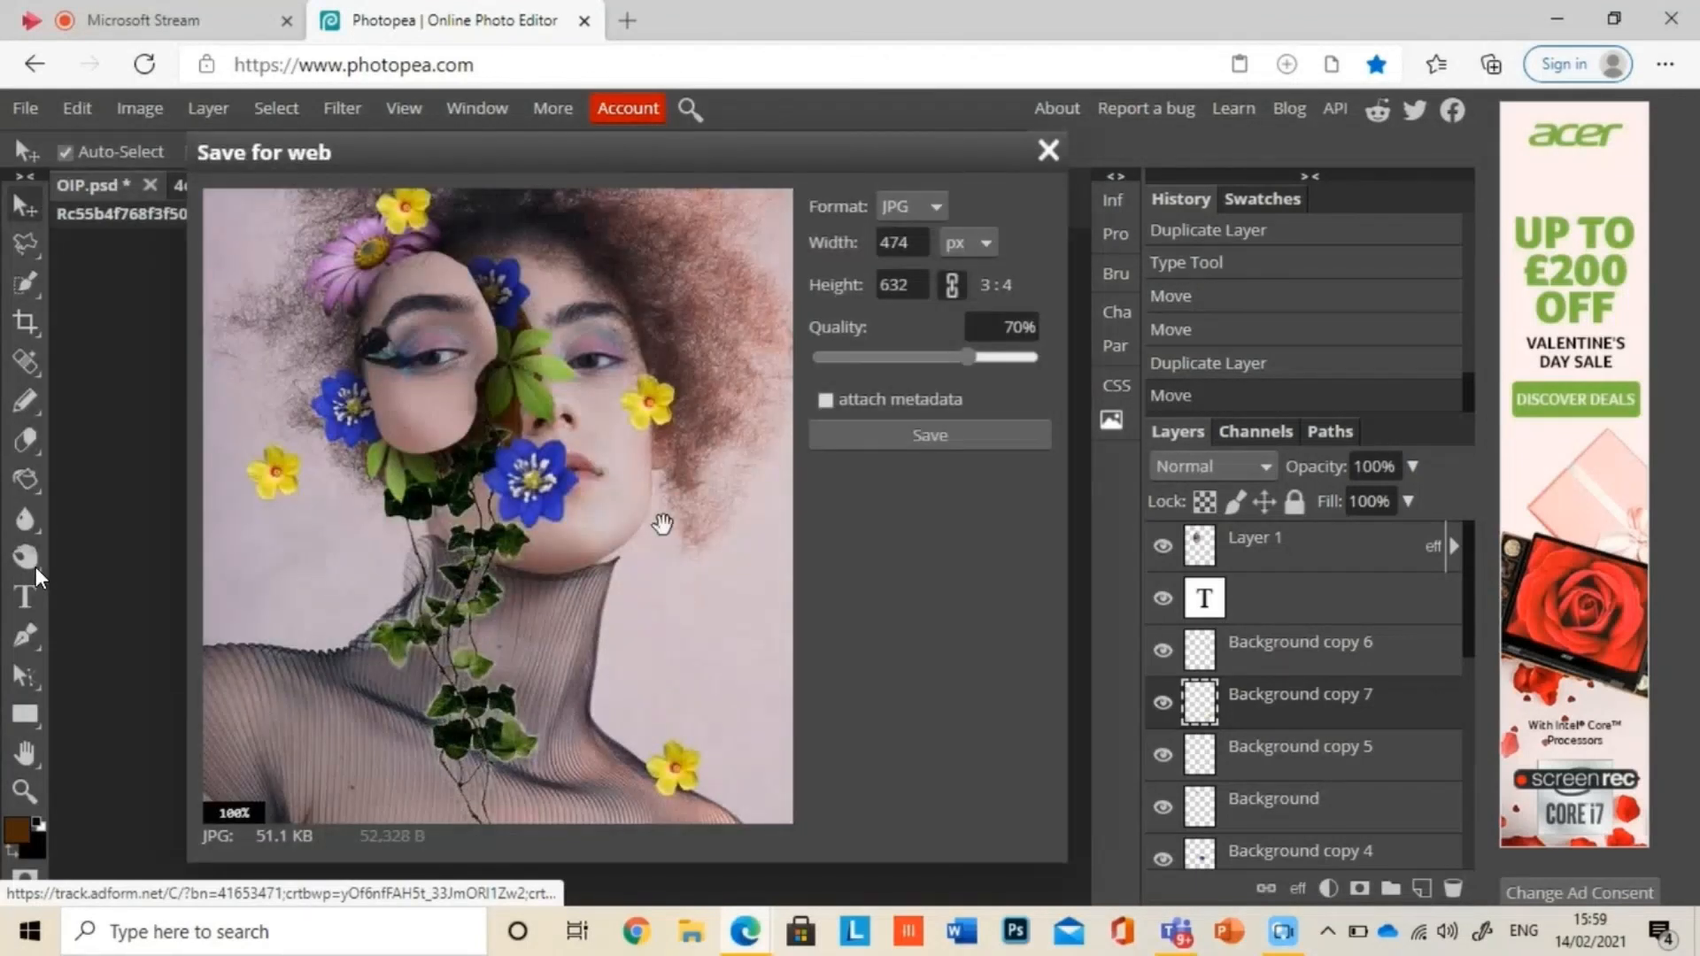
left_click_drag(1034, 356, 1046, 357)
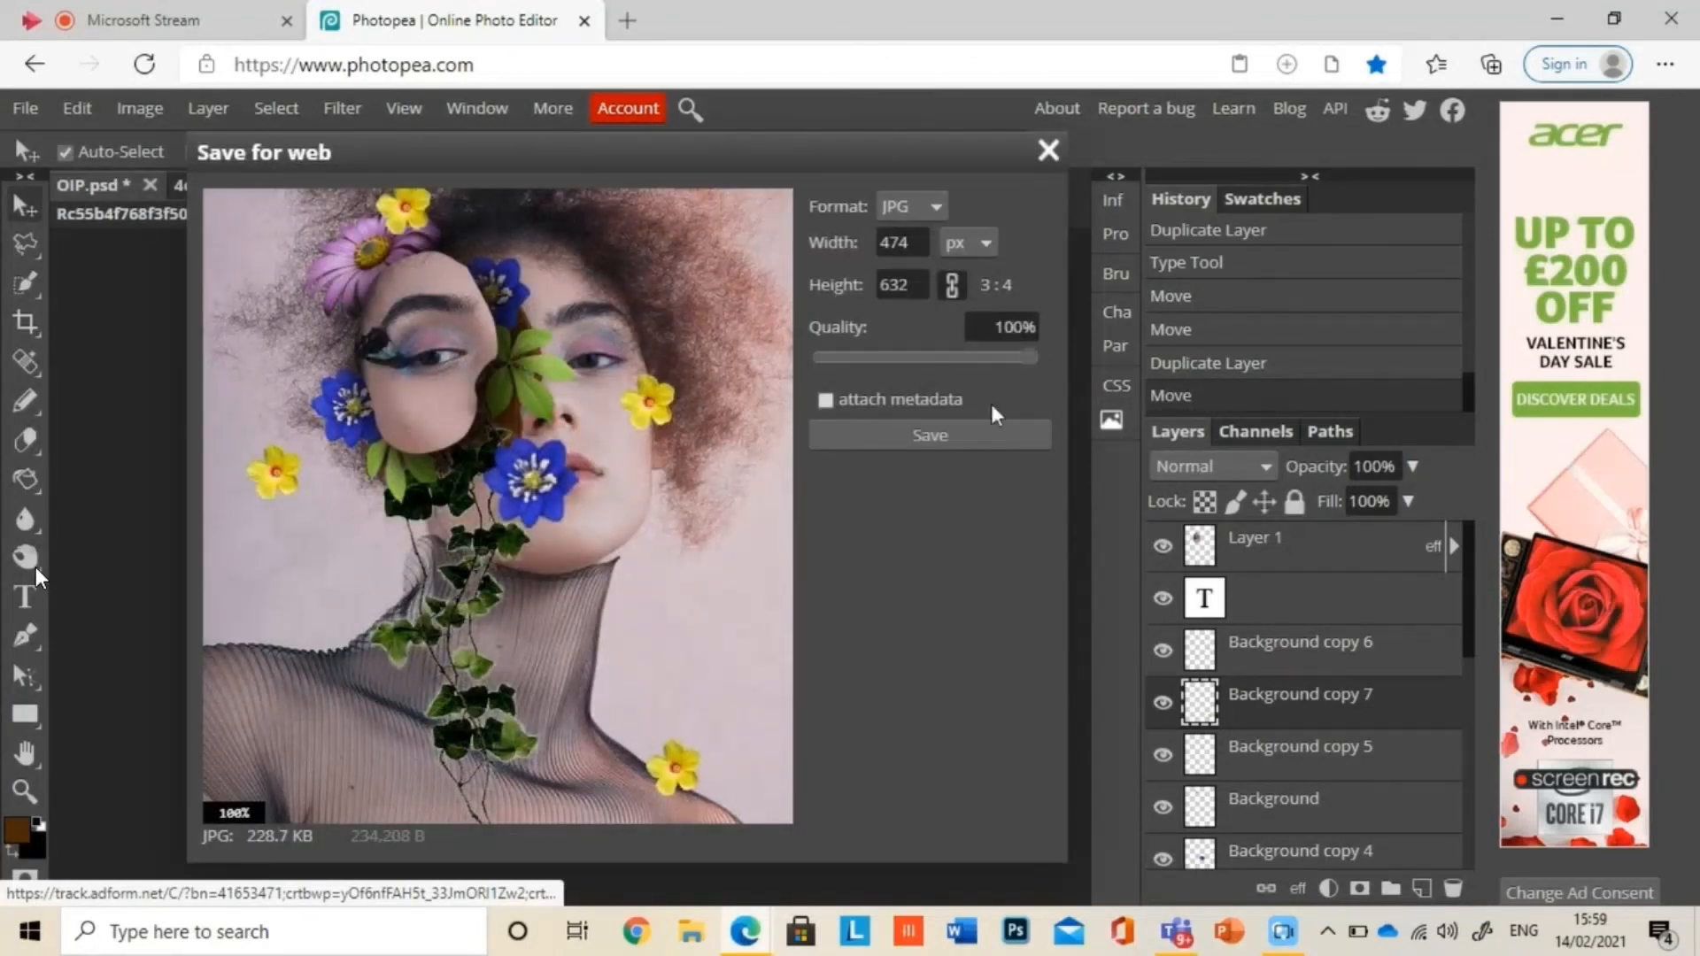
left_click(832, 434)
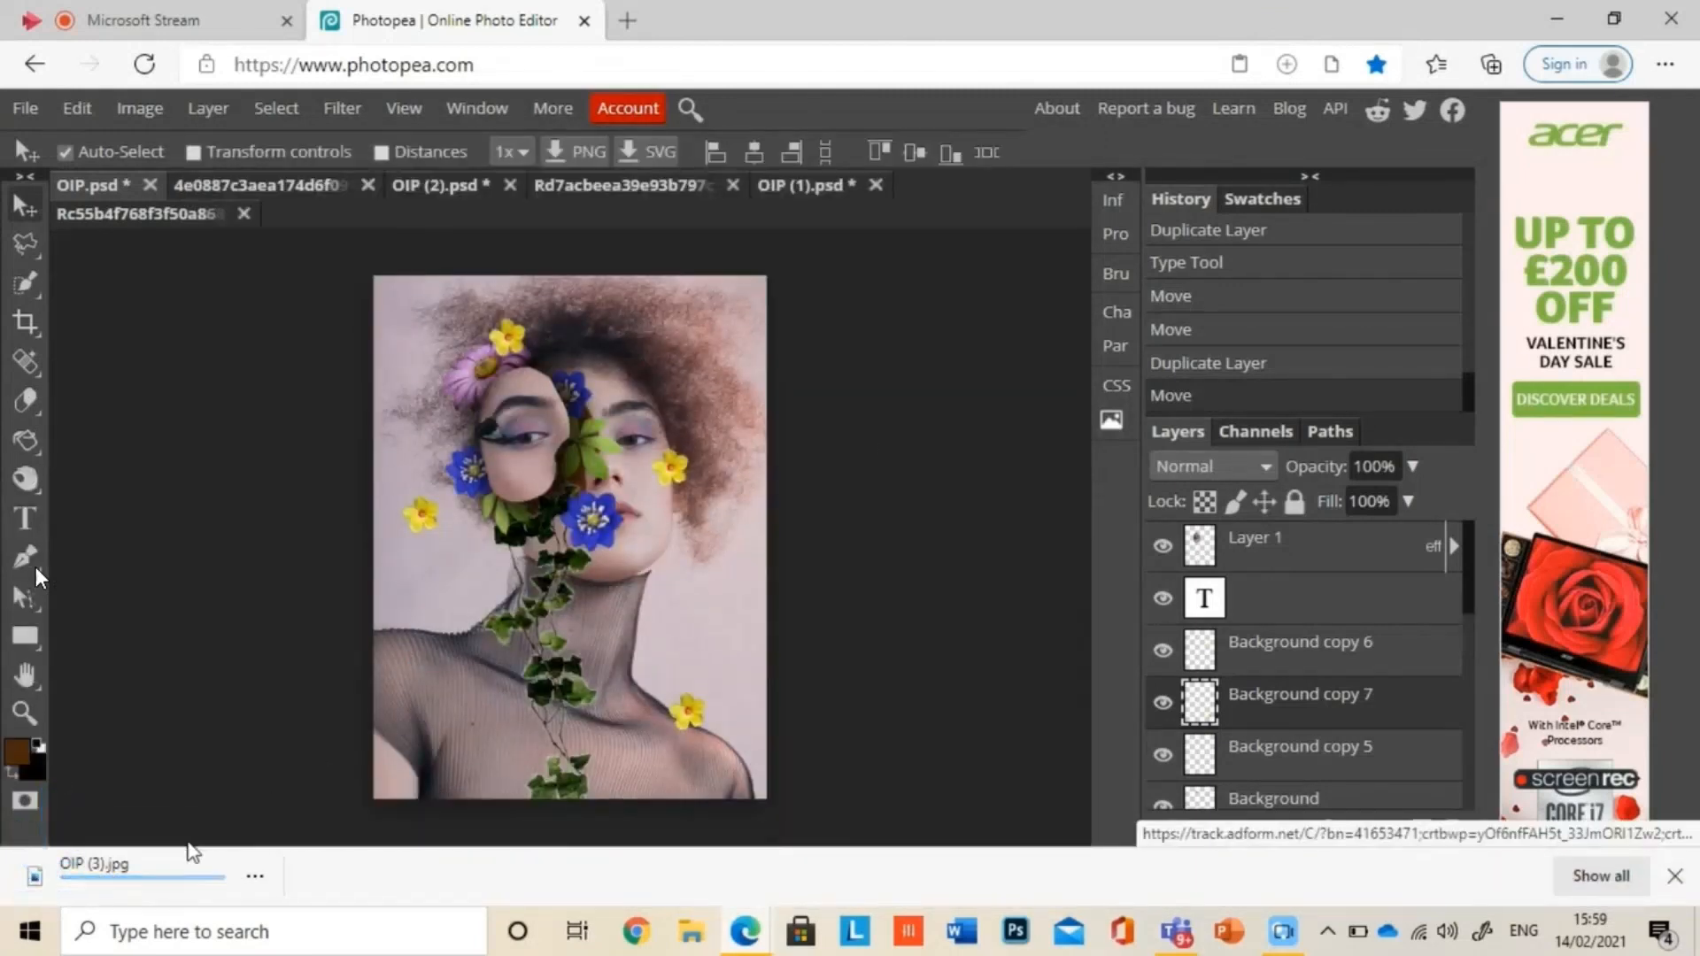
left_click(144, 860)
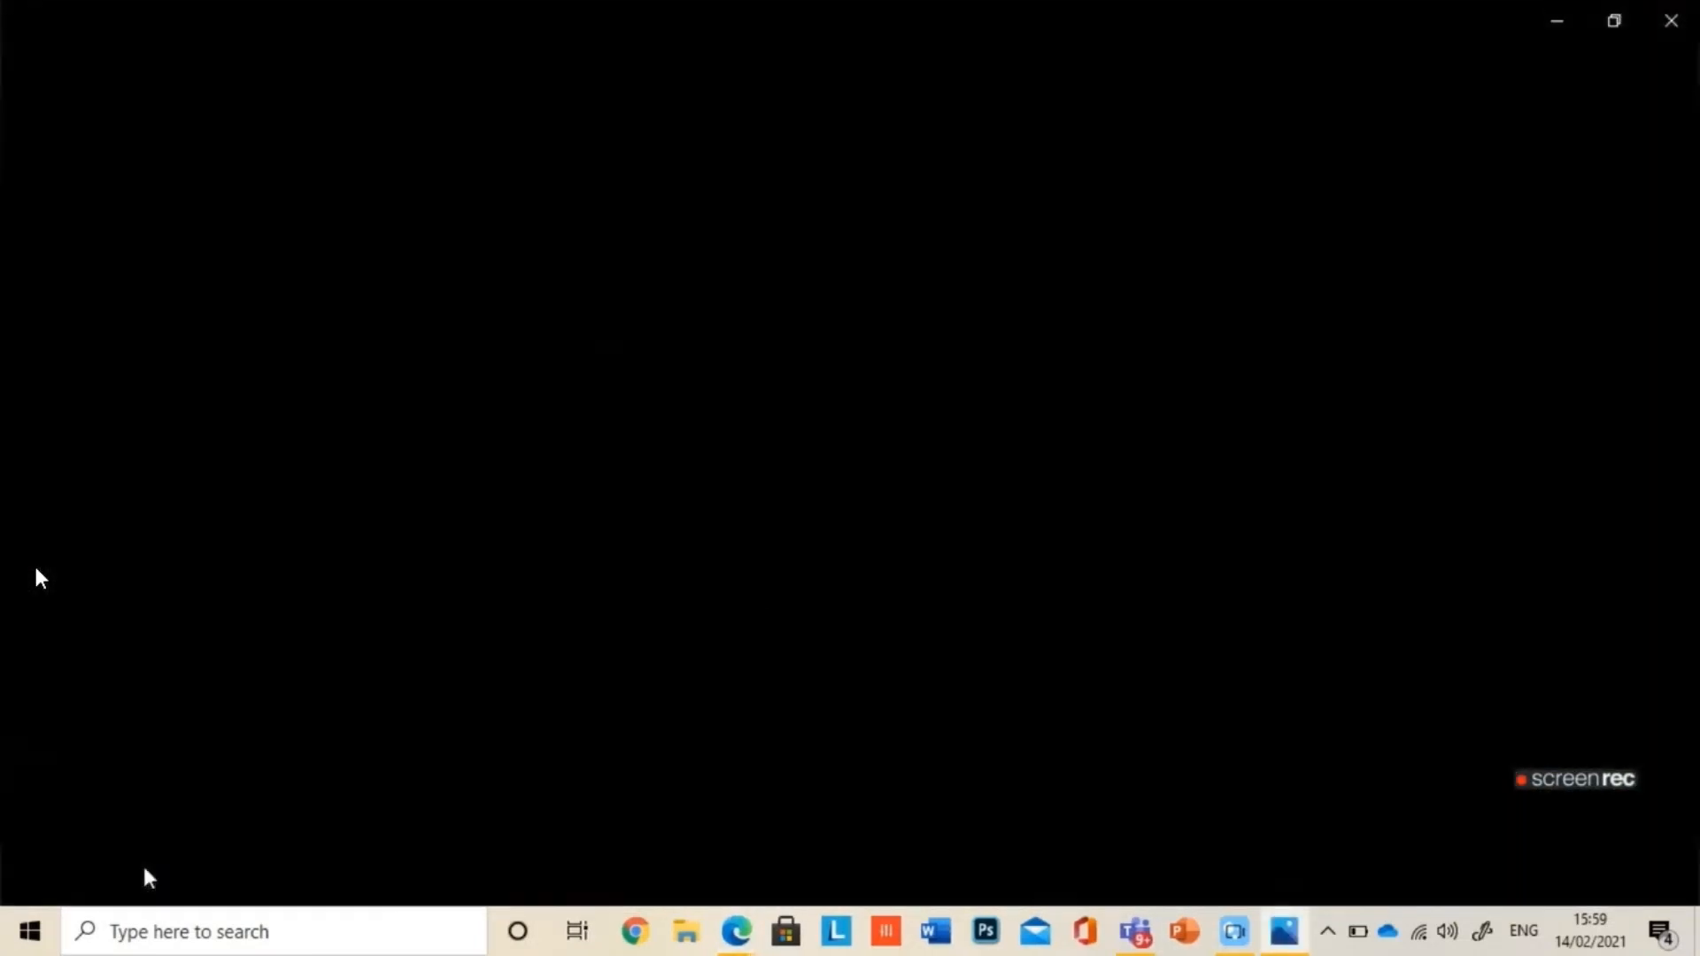